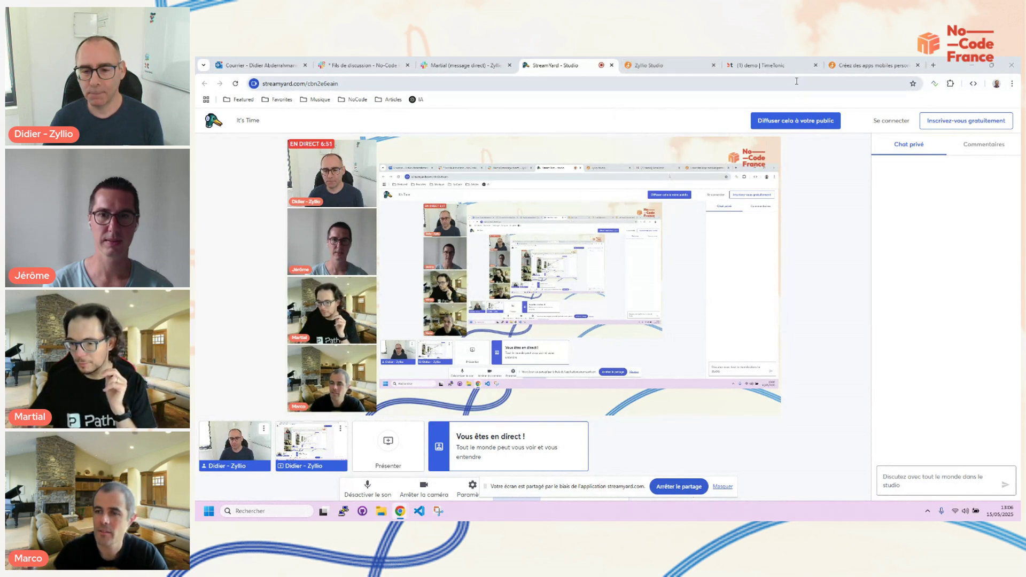
Review the French Zyllio home page, including its client references, target audiences, Open AI and publishing sections
left_click(858, 61)
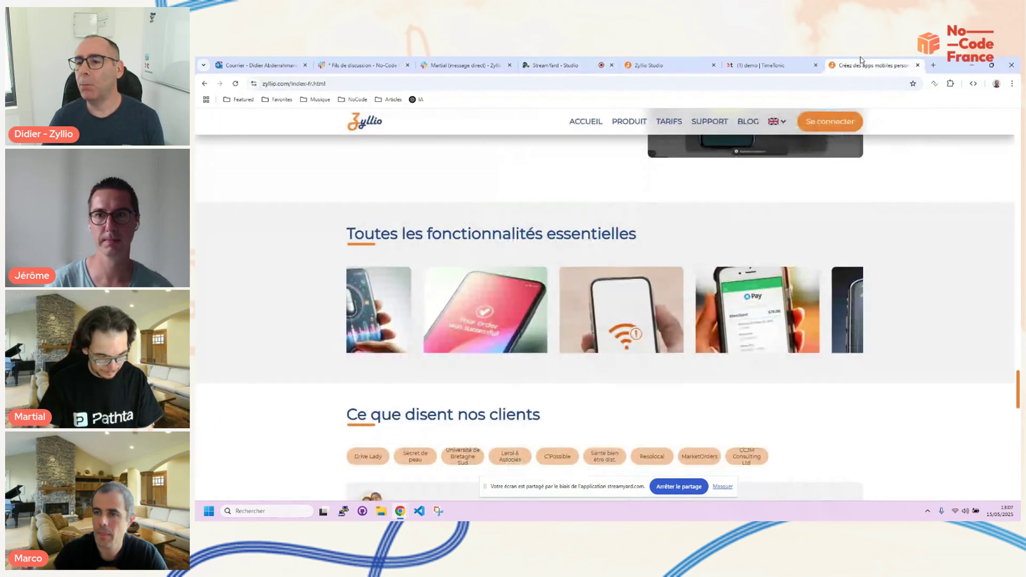
scroll(495, 240, "up", 15)
scroll(497, 287, "up", 15)
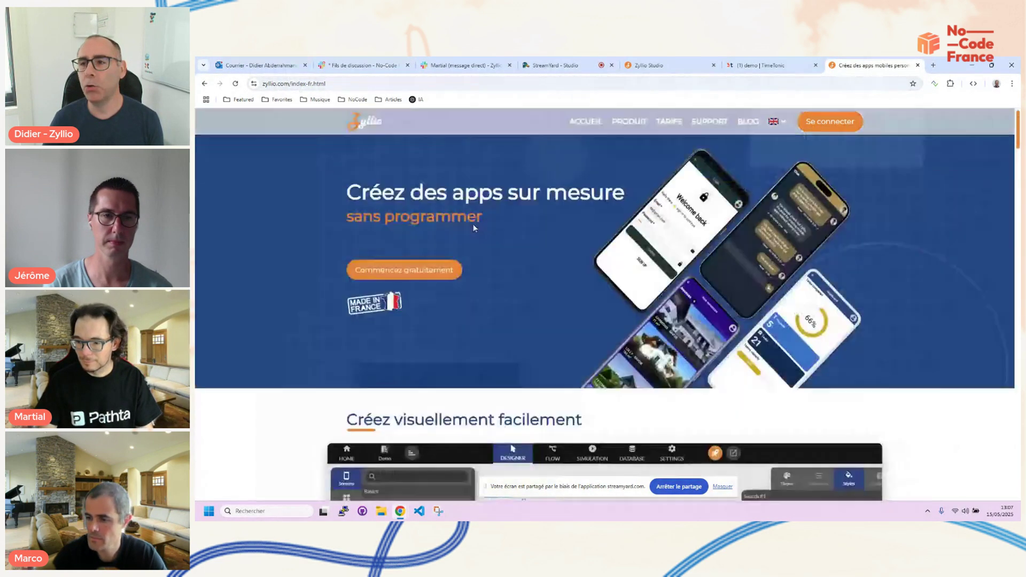
scroll(531, 213, "down", 10)
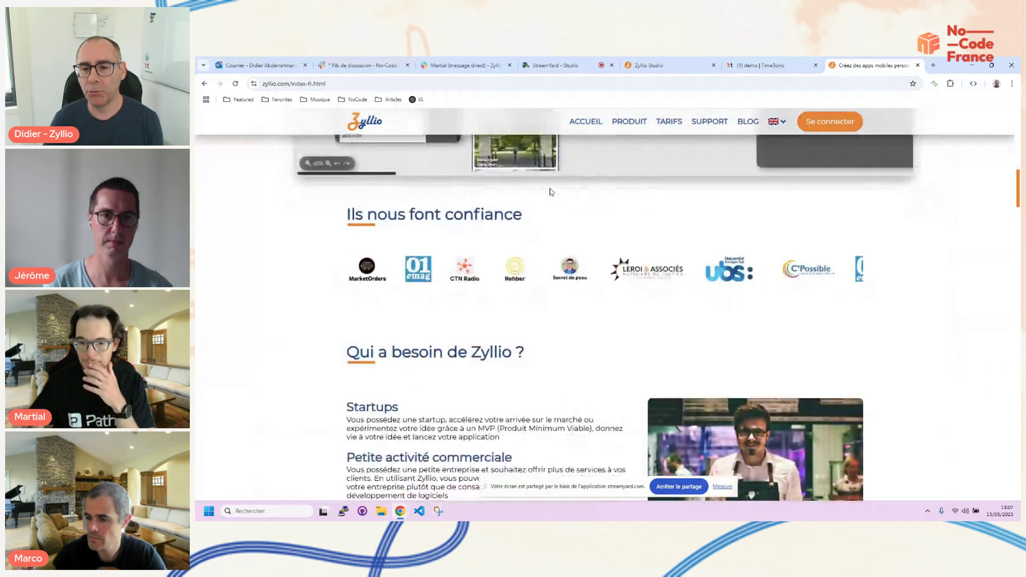
scroll(551, 191, "down", 5)
scroll(545, 197, "up", 9)
scroll(535, 204, "down", 3)
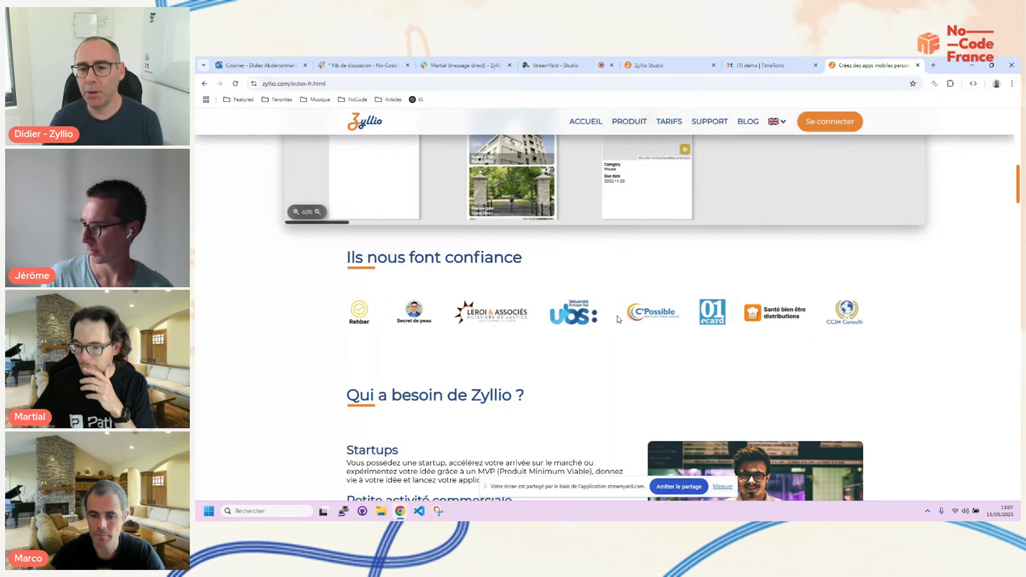
scroll(618, 320, "down", 3)
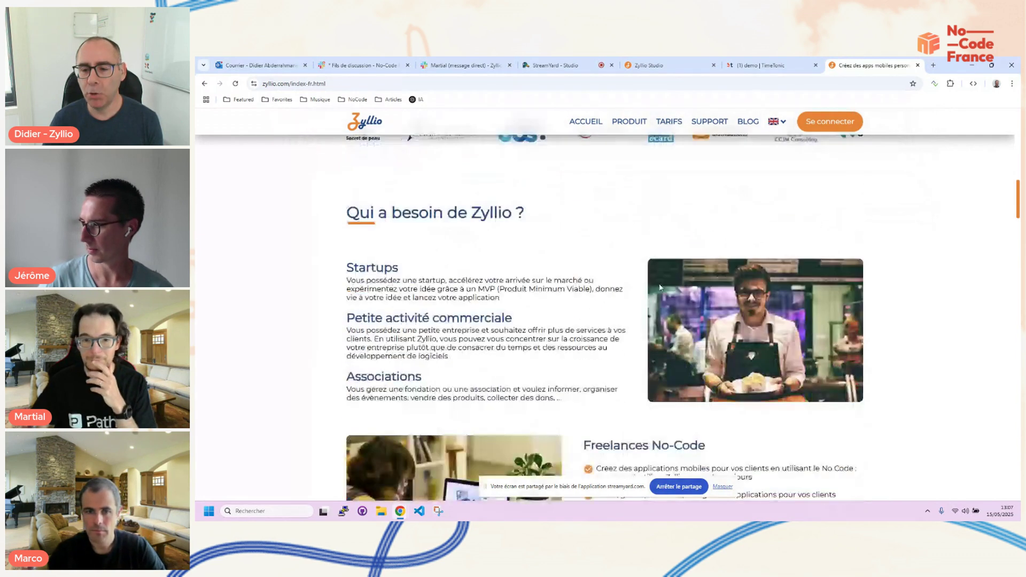
scroll(661, 288, "down", 20)
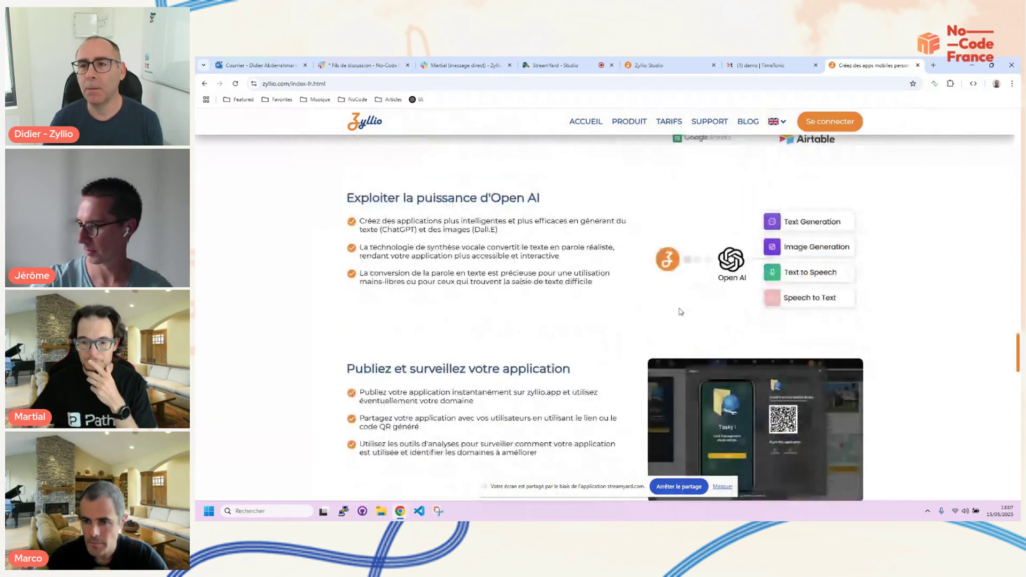
scroll(680, 311, "down", 4)
Open the Zyllio product page and view the screen editor section
left_click(629, 121)
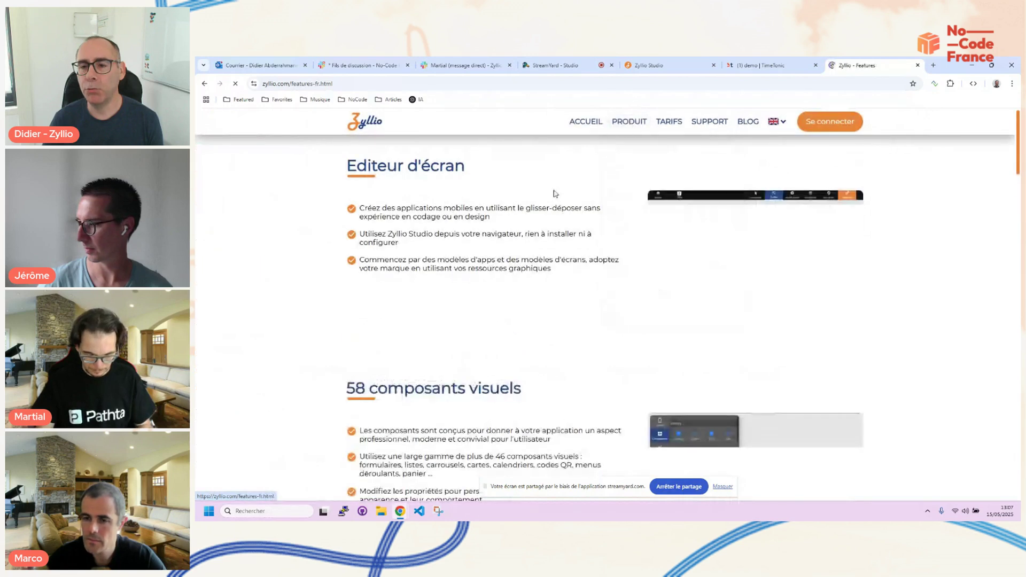
scroll(529, 239, "down", 2)
scroll(530, 239, "up", 2)
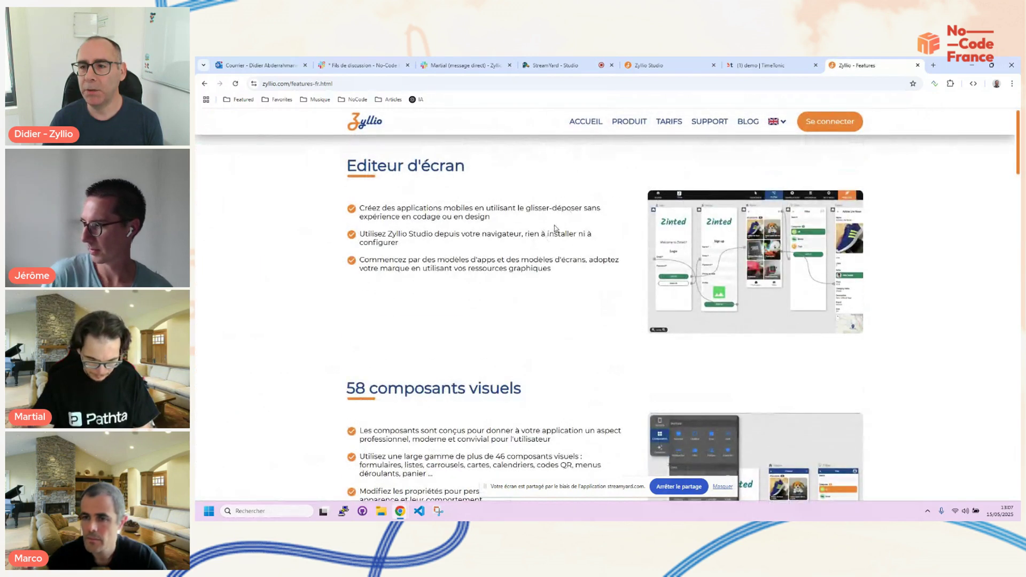
Open the Zyllio documentation page and look over its tutorials and support forum sections
mouse_move(709, 122)
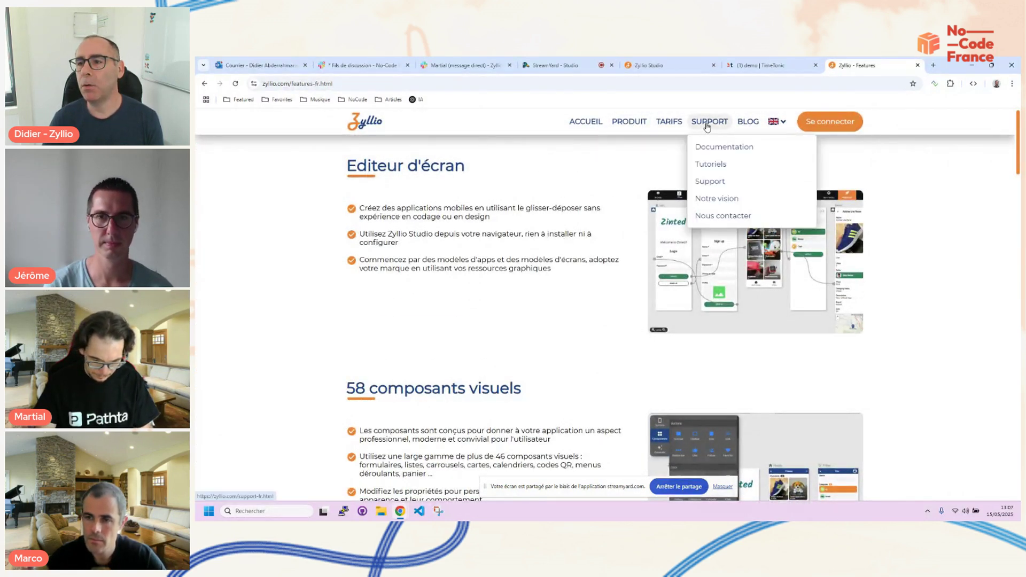
left_click(705, 145)
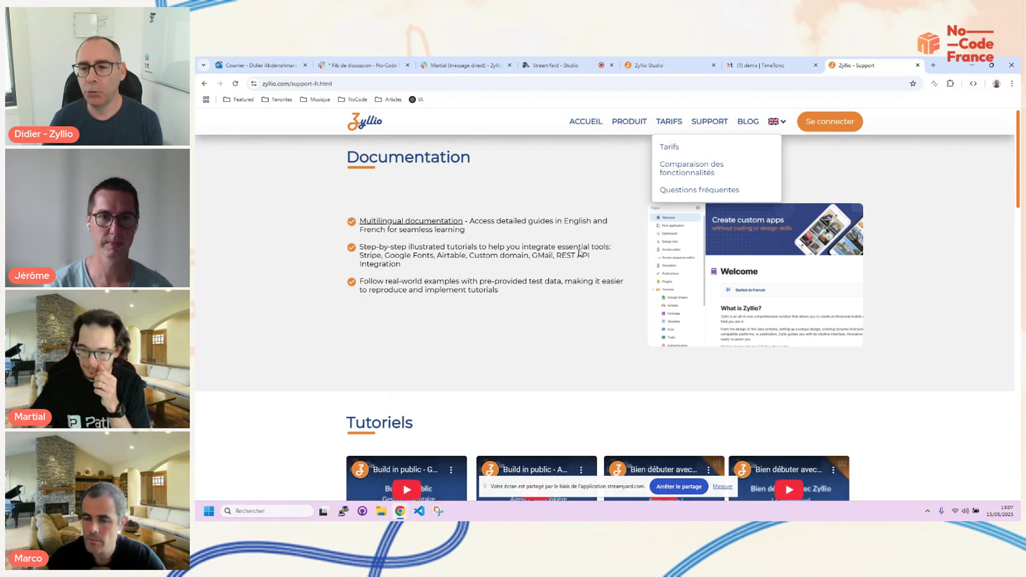
scroll(593, 258, "down", 5)
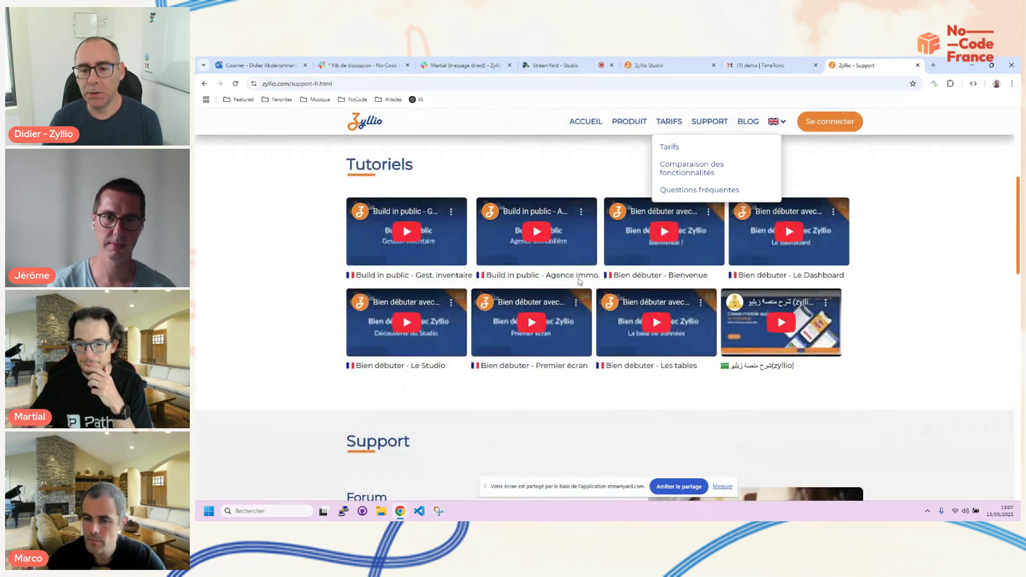
scroll(580, 282, "down", 2)
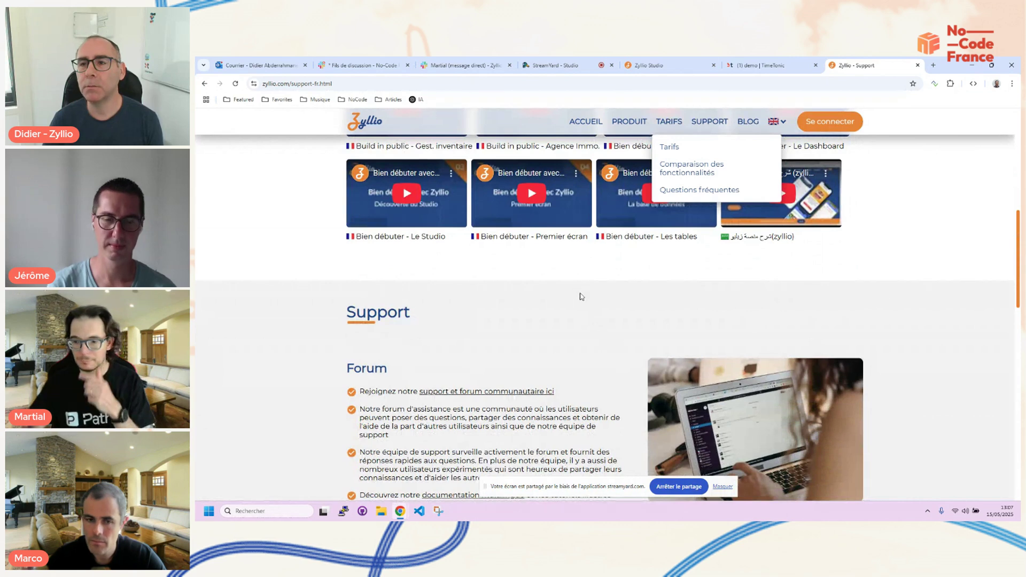
Switch to the TimeTonic demo base and examine all columns of the Pièces détachées table
left_click(672, 65)
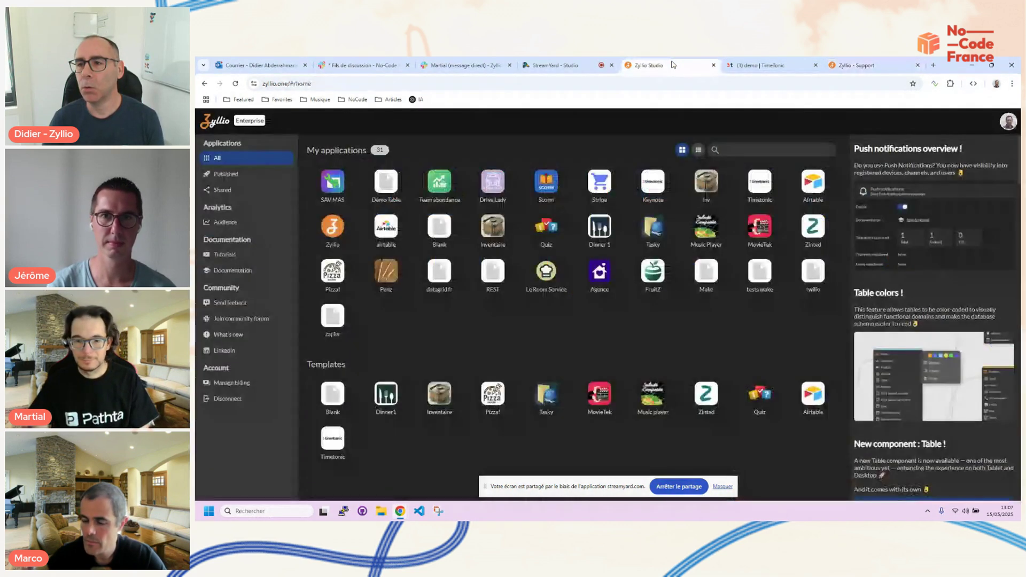
left_click(761, 65)
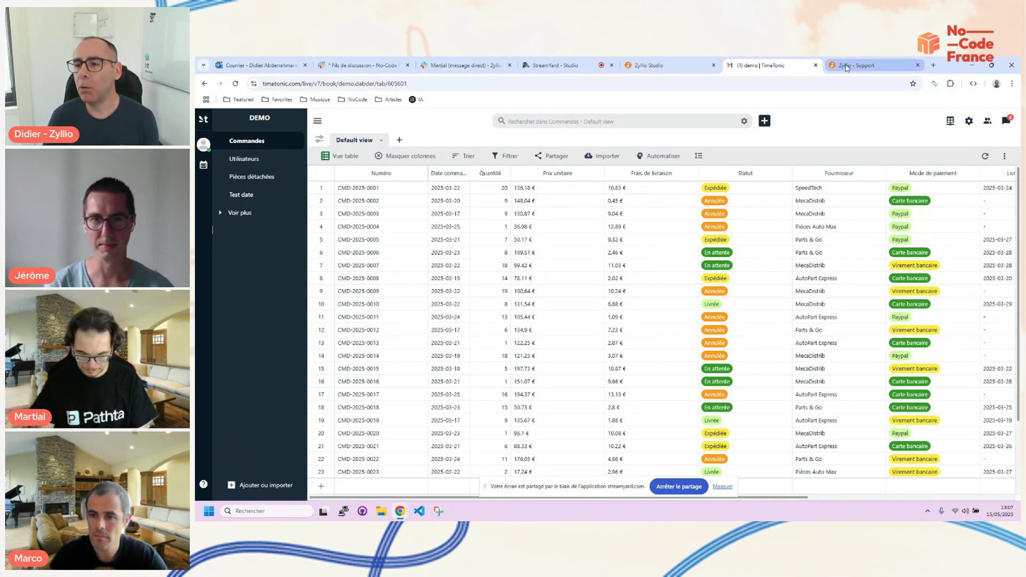
mouse_move(848, 68)
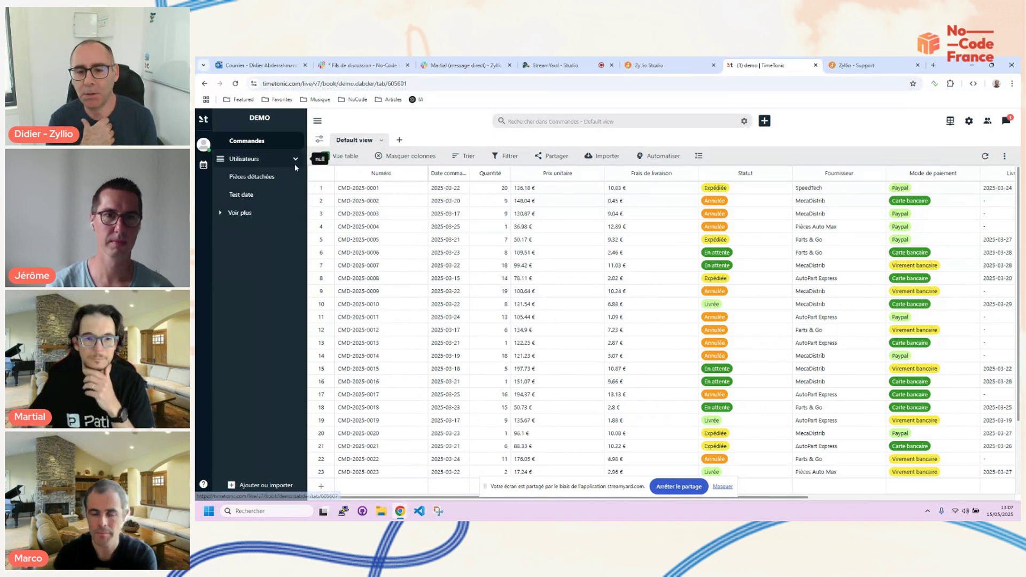
left_click(249, 177)
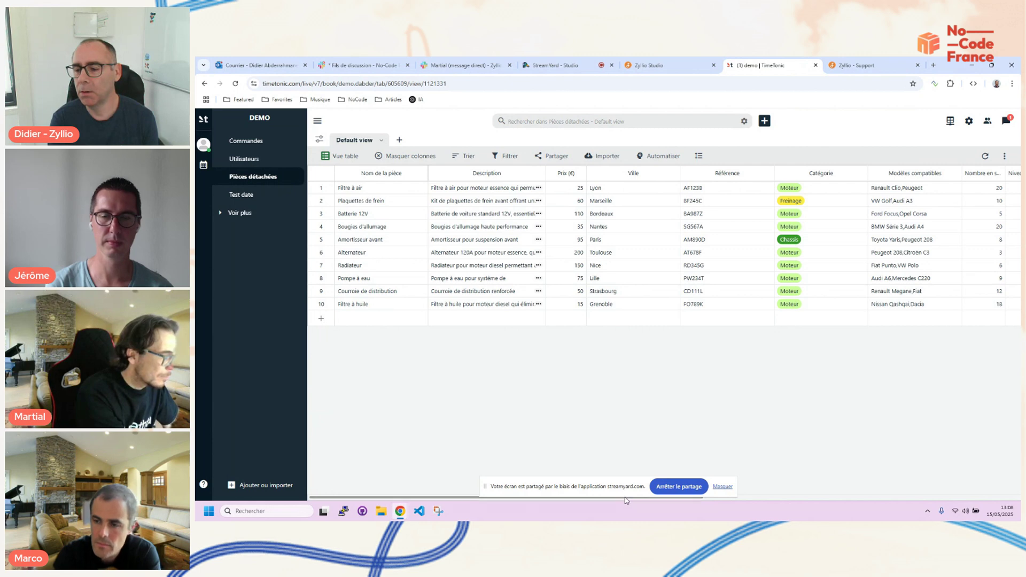
scroll(762, 500, "right", 10)
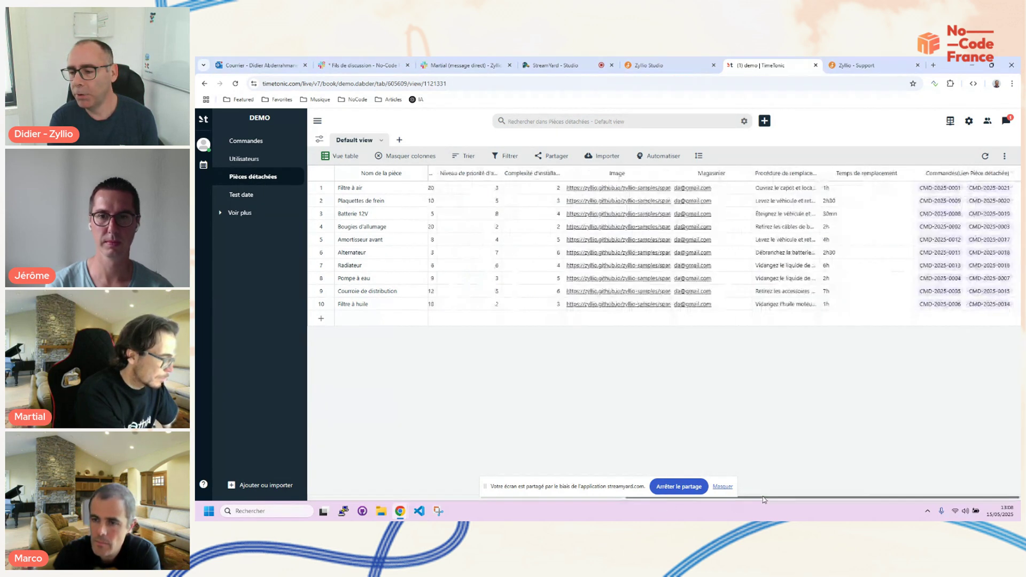
scroll(766, 505, "left", 10)
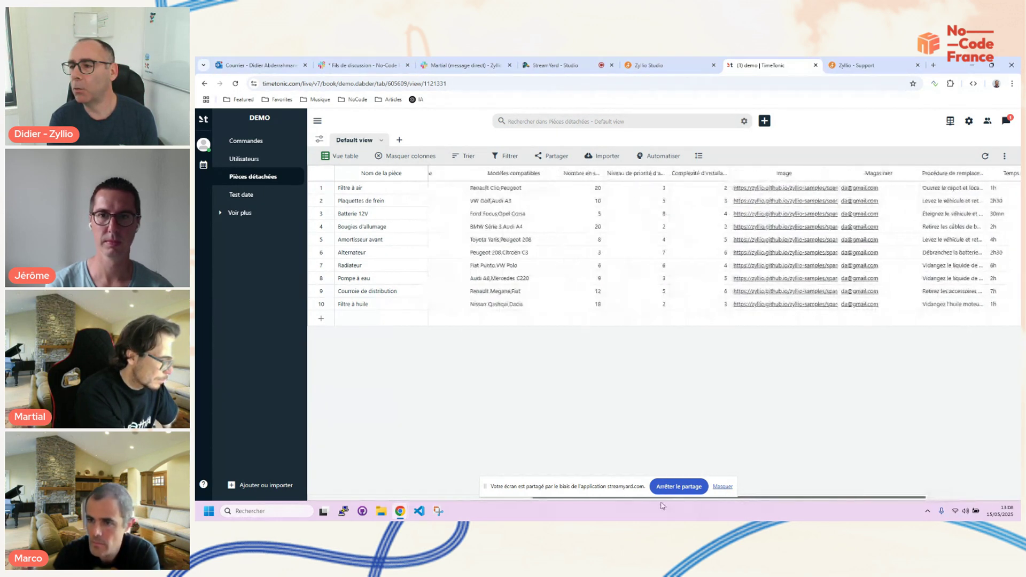
scroll(637, 512, "right", 3)
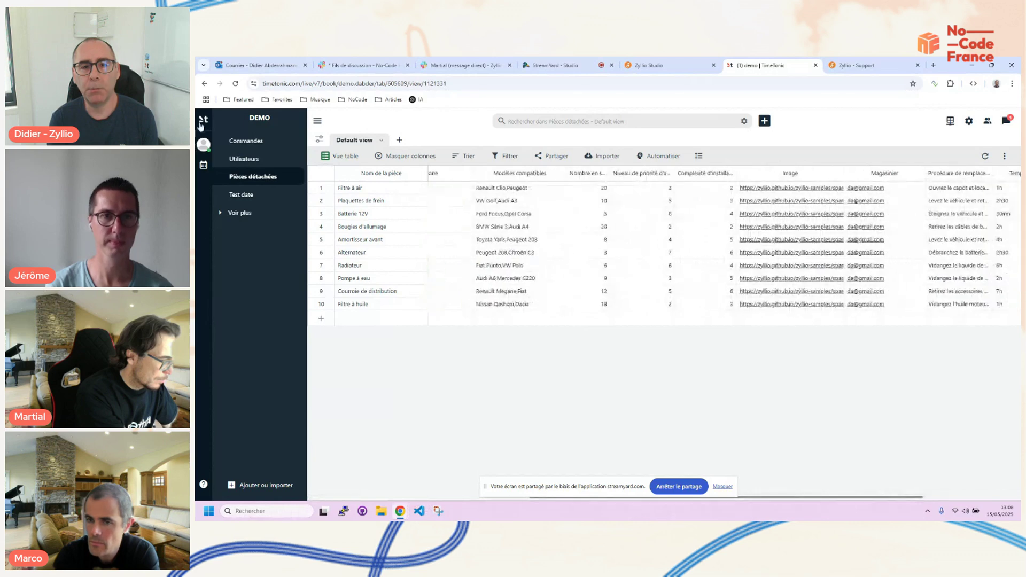
Open the Commandes table in the TimeTonic demo base and examine its order data
left_click(259, 142)
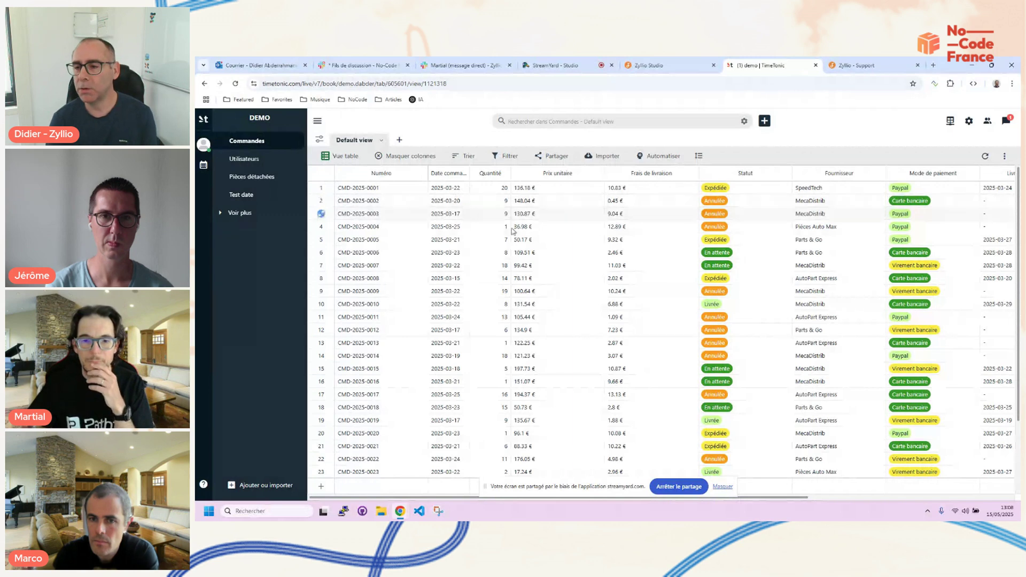
left_click_drag(621, 498, 501, 514)
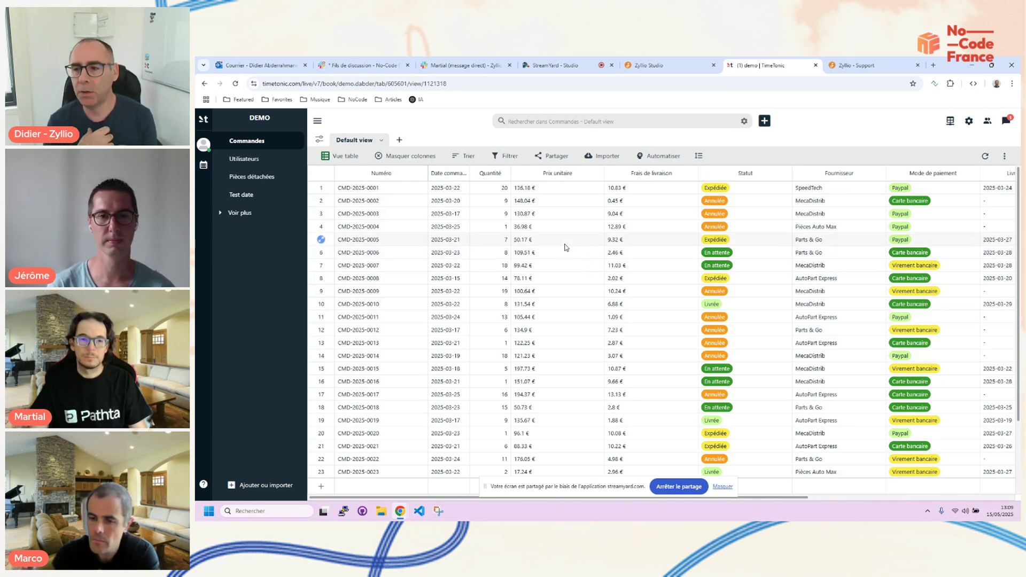
left_click_drag(782, 502, 597, 521)
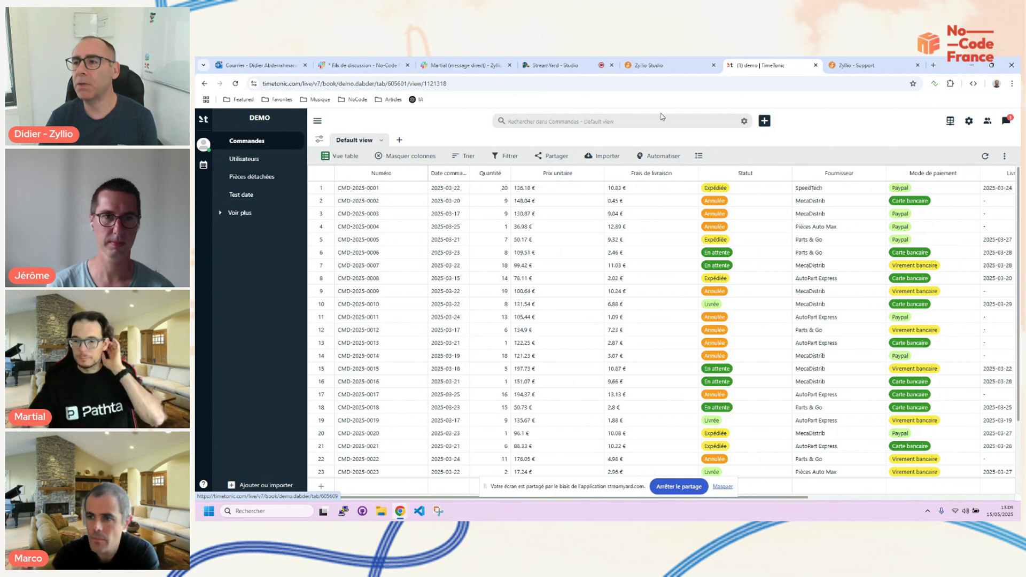
Return to the Zyllio support page and view its Documentation section
left_click(656, 67)
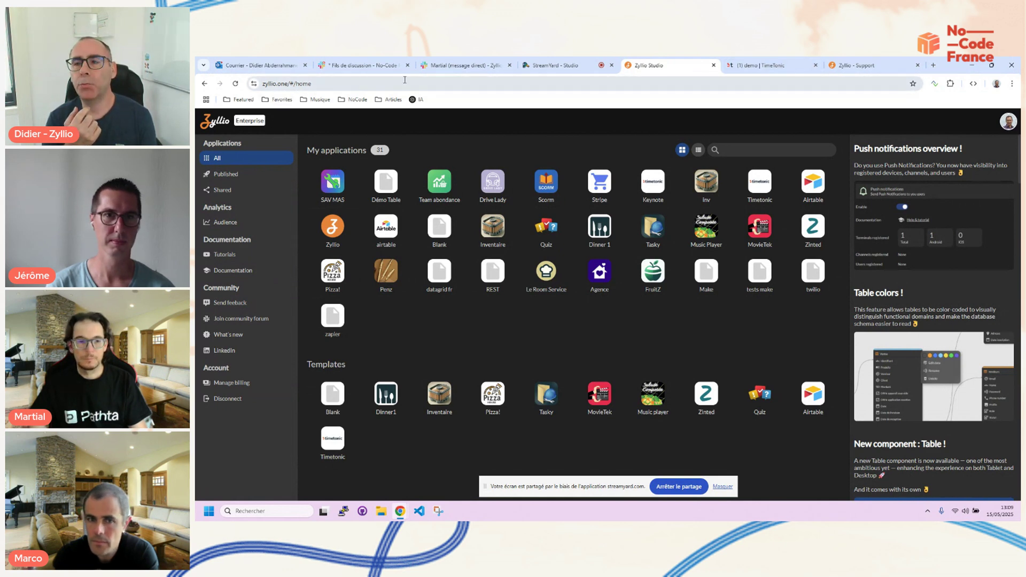
left_click(834, 66)
scroll(803, 184, "up", 4)
scroll(804, 185, "up", 2)
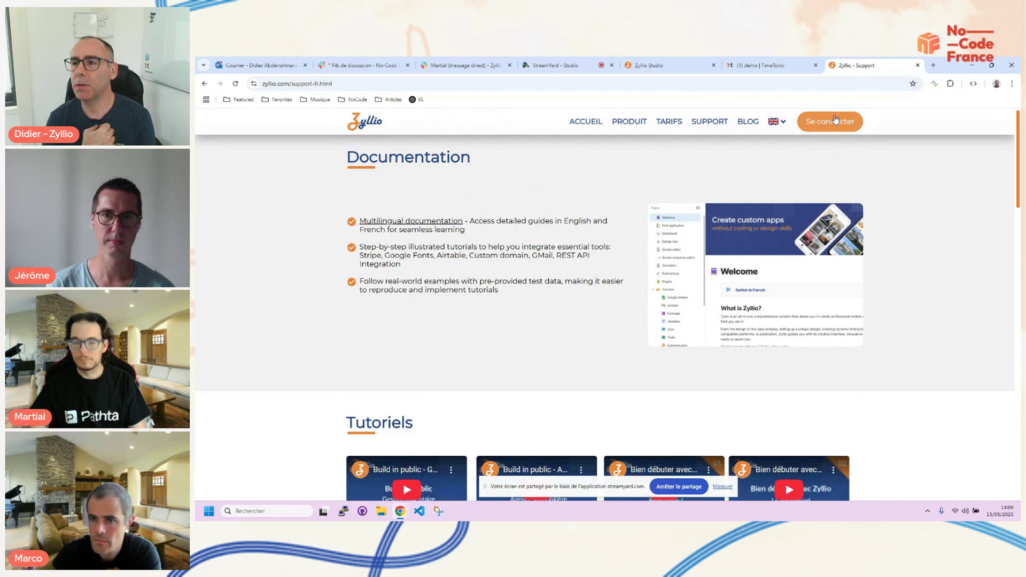
left_click(649, 65)
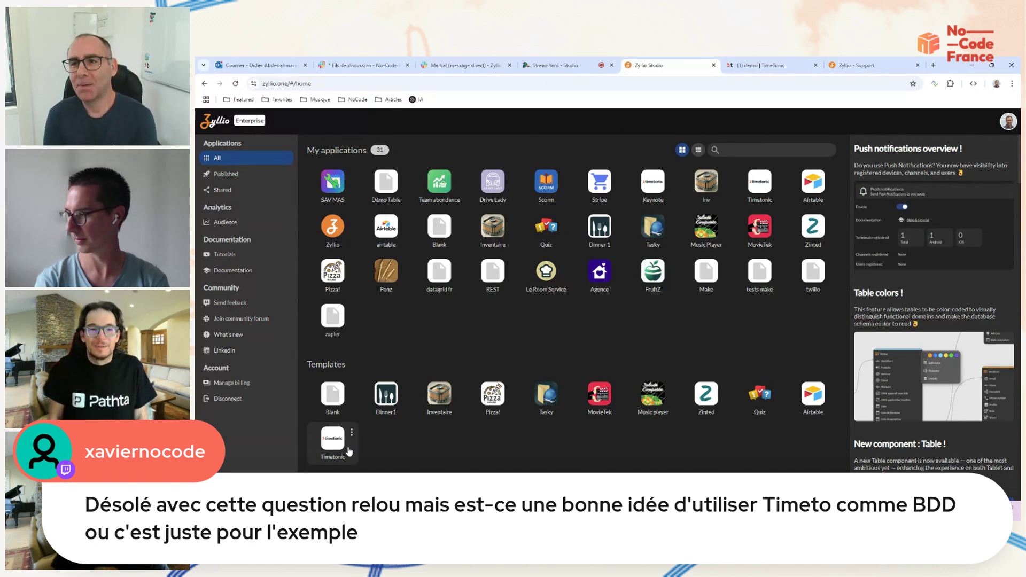
left_click(562, 63)
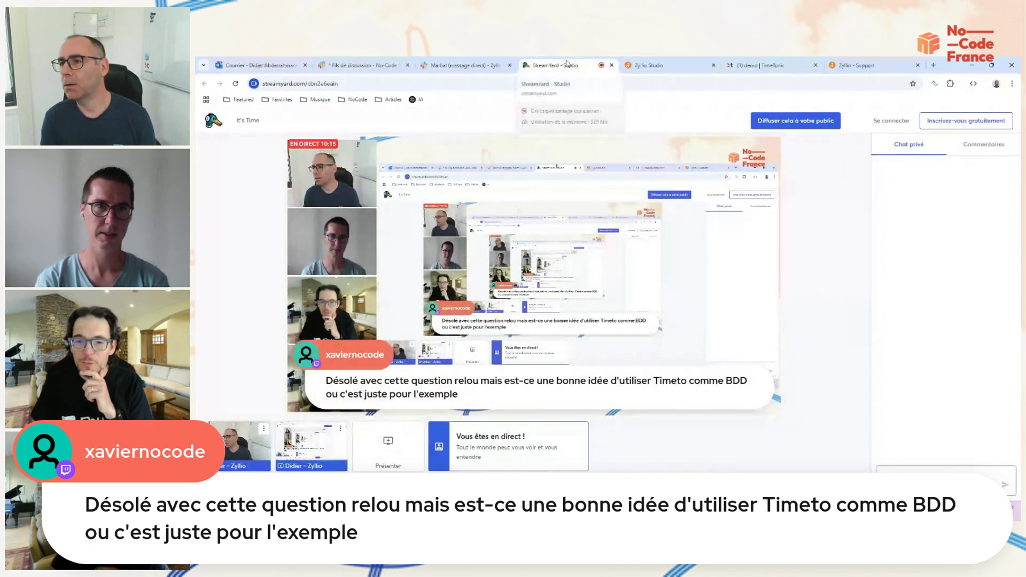
left_click(650, 65)
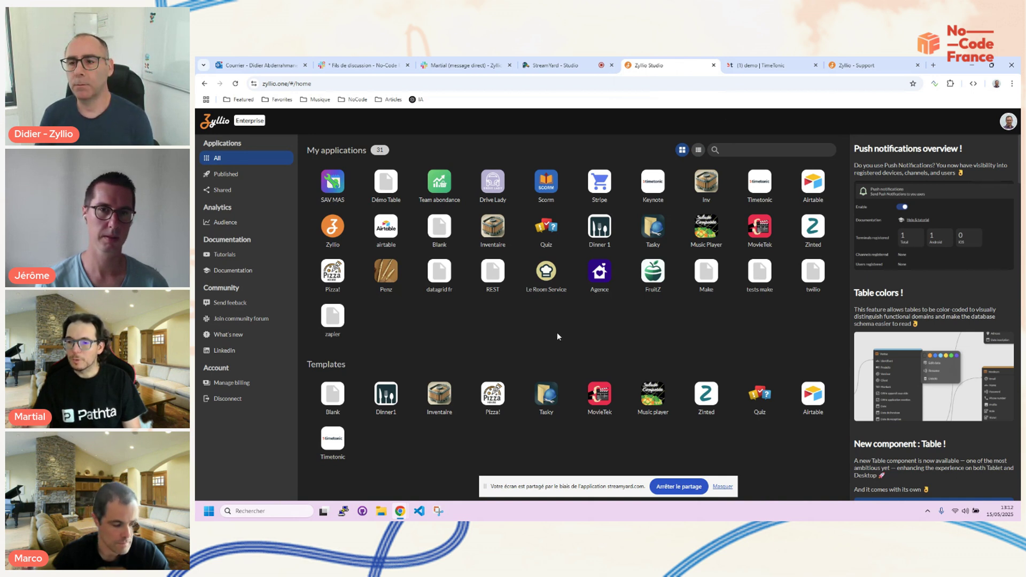
left_click(558, 63)
left_click_drag(551, 65, 562, 161)
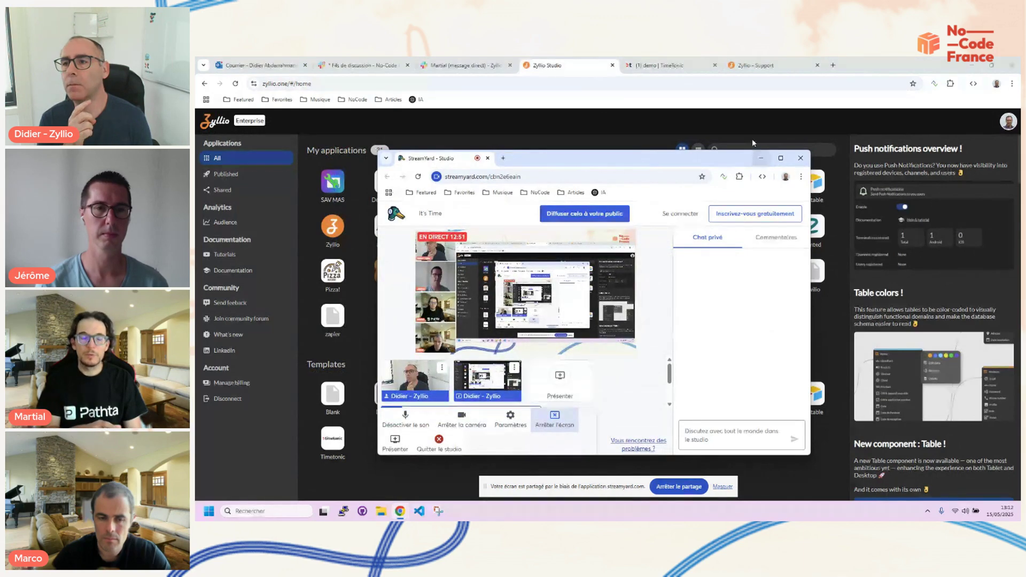
left_click_drag(436, 159, 556, 65)
Switch to Zyllio Studio and copy the TimeTonic API key from the Keynote application's Timetonic integration settings
left_click(647, 65)
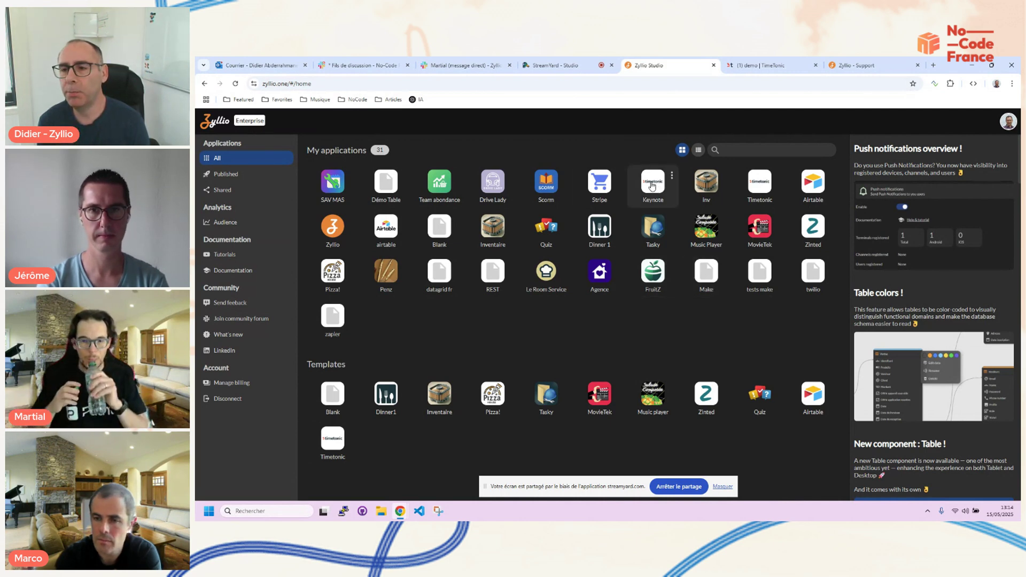
left_click(651, 185)
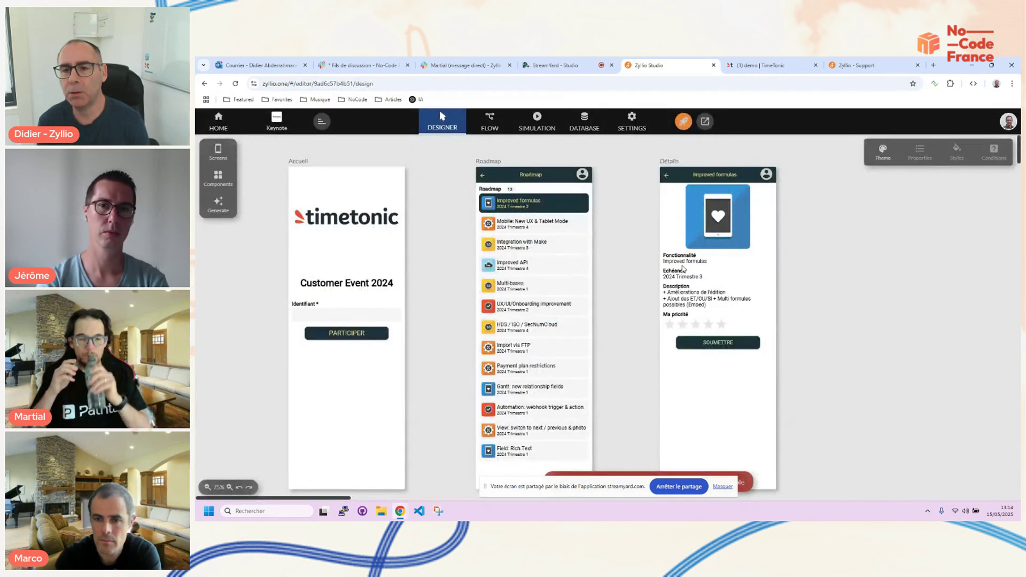
left_click(632, 123)
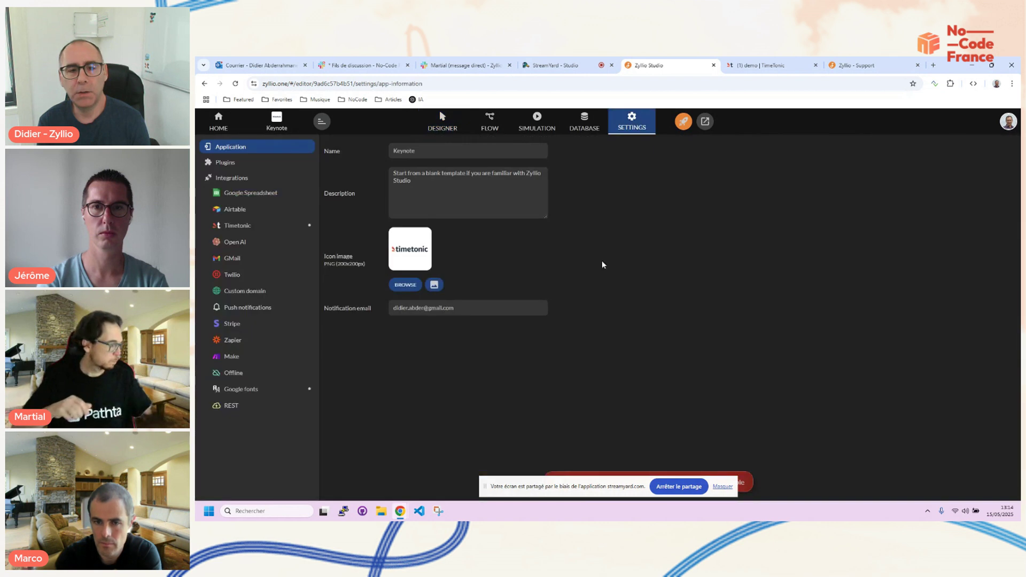
left_click(241, 226)
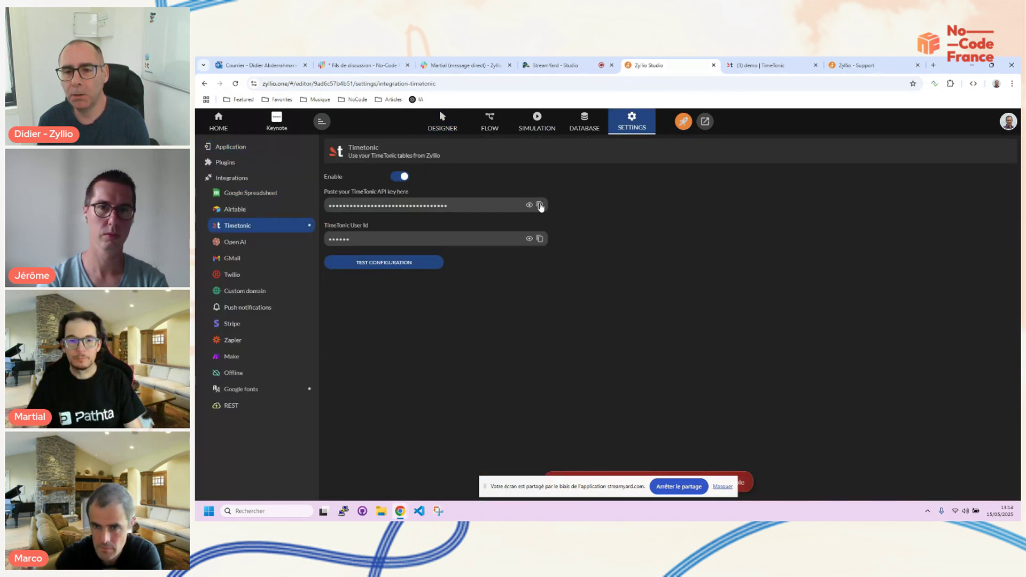
left_click(540, 206)
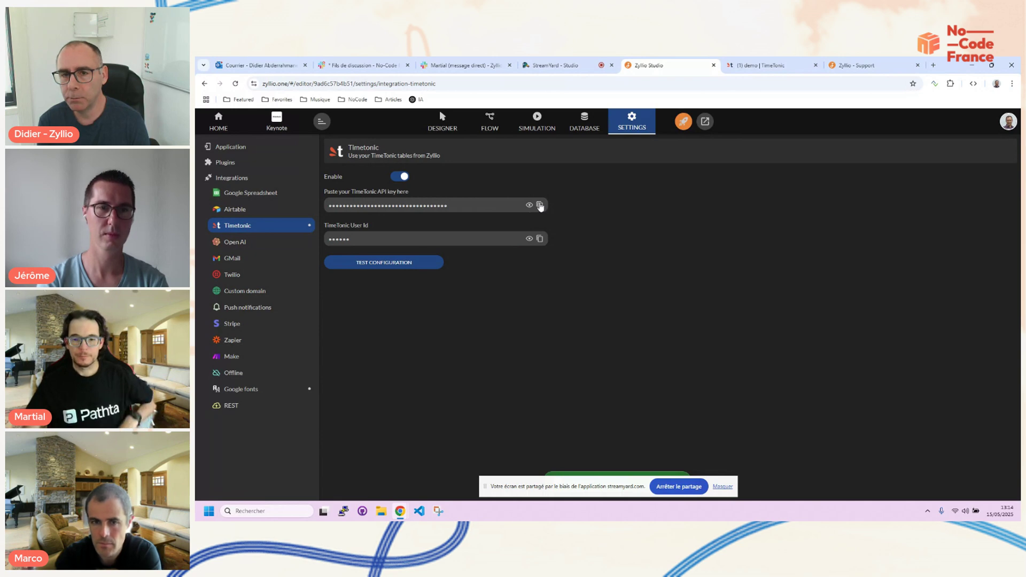
Create an application named It's time from the Timetonic template, entering the TimeTonic user ID and pasting the API key
left_click(219, 125)
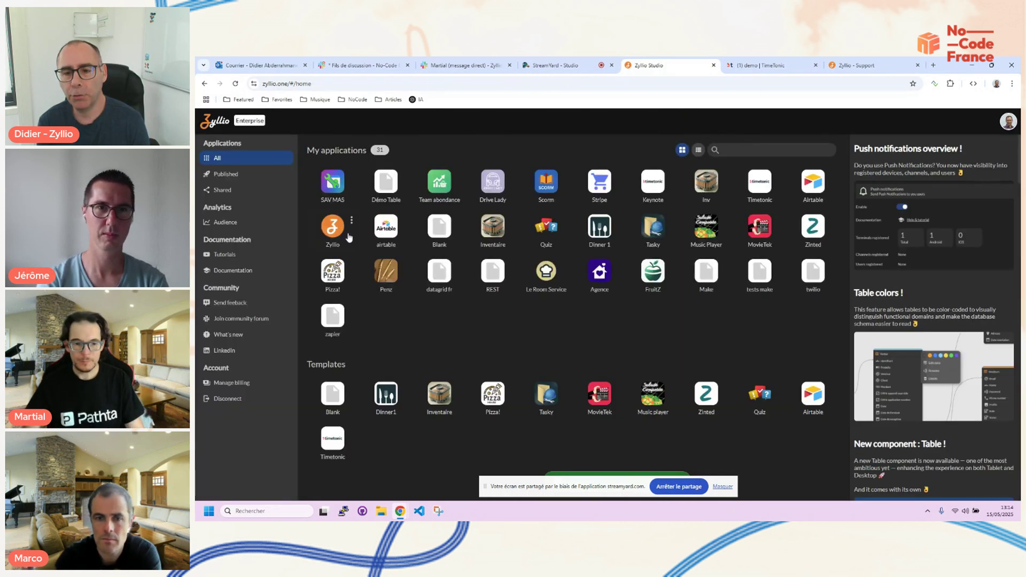
left_click(334, 439)
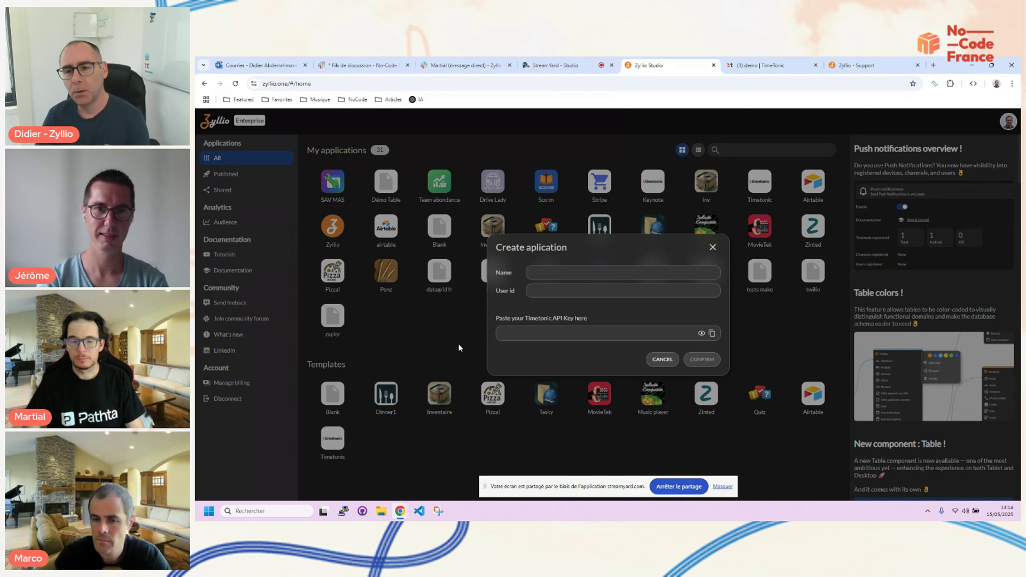
type("tt's time")
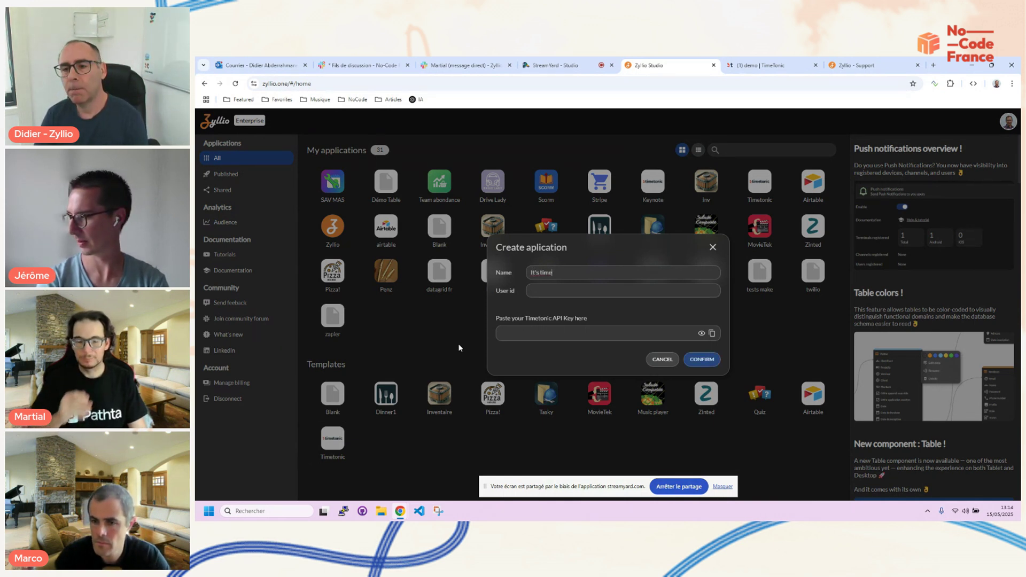
left_click(544, 288)
type("dabder")
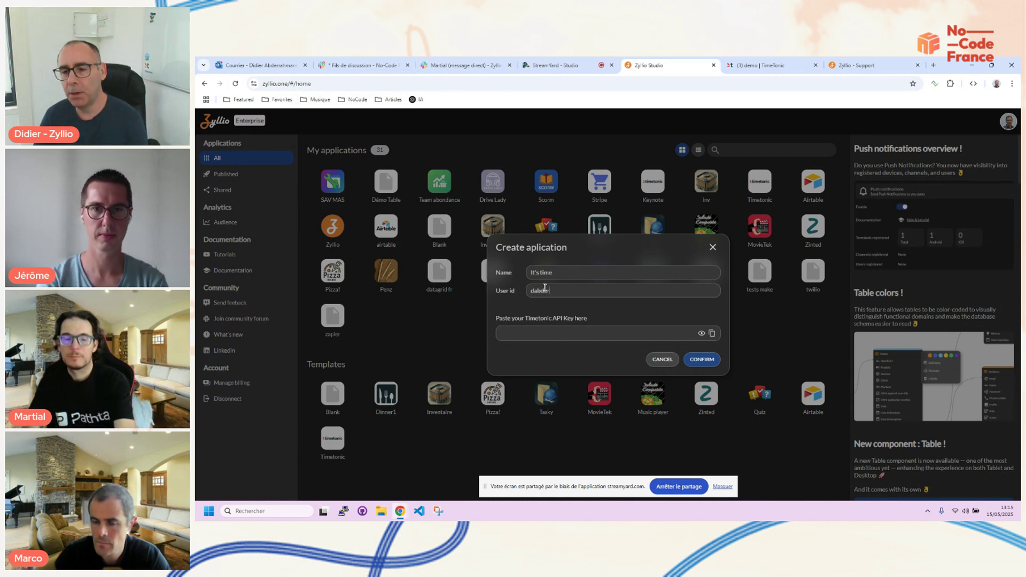
left_click(535, 334)
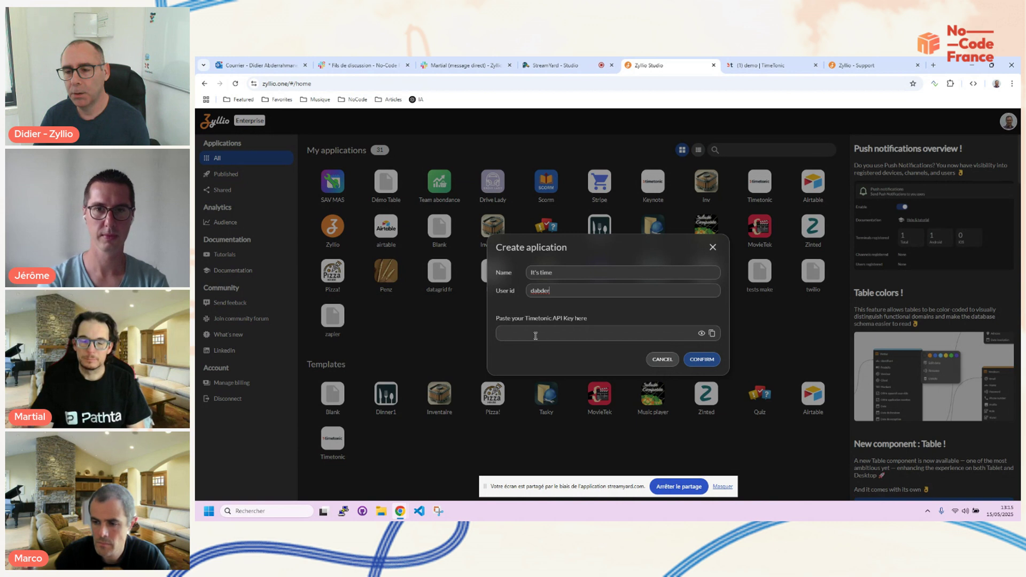
key("ctrl+v")
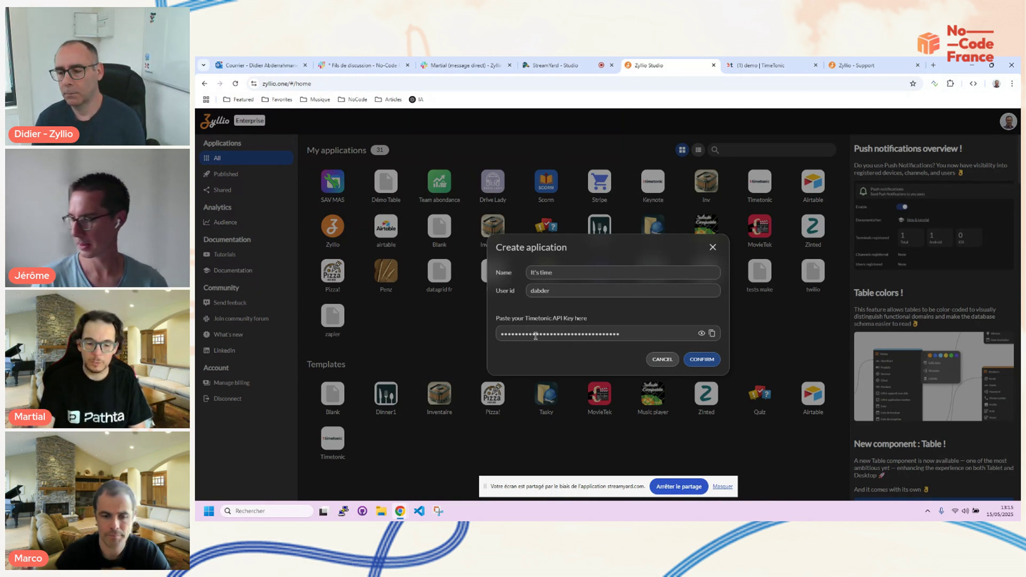
left_click(727, 487)
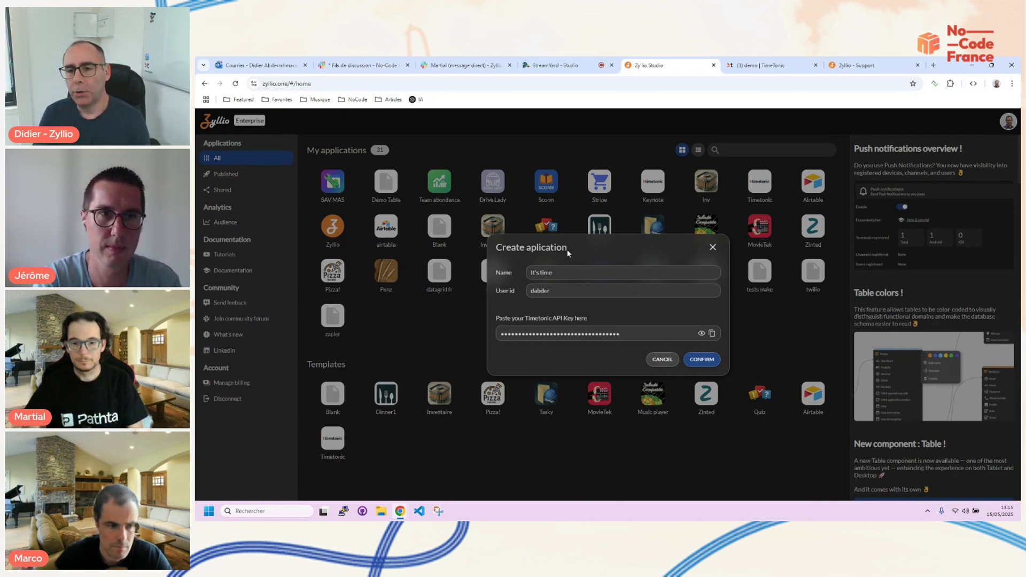
left_click(703, 360)
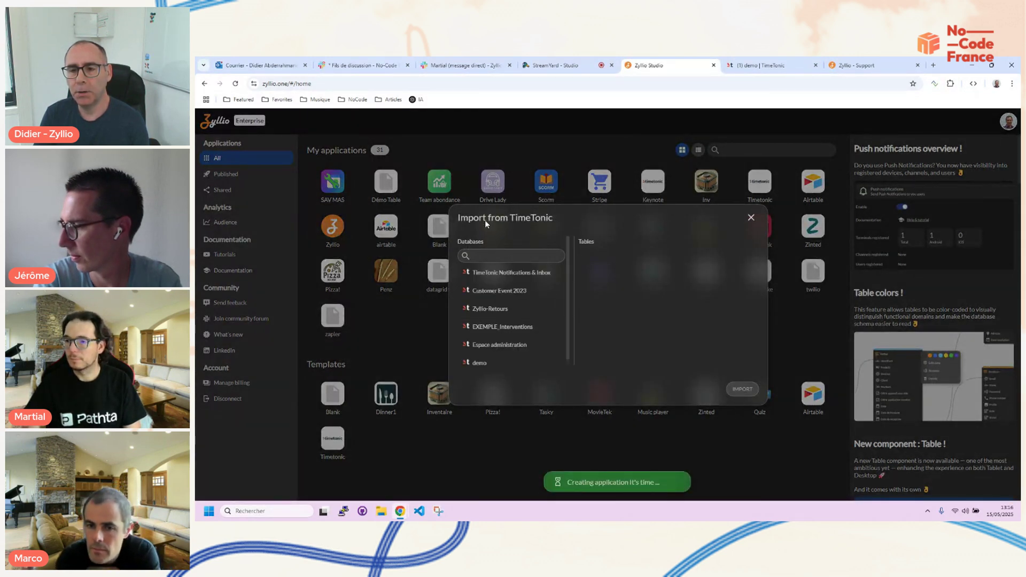
Import the Pièces détachées, Commandes and Utilisateurs tables from the TimeTonic demo database into the new application
scroll(516, 251, "down", 1)
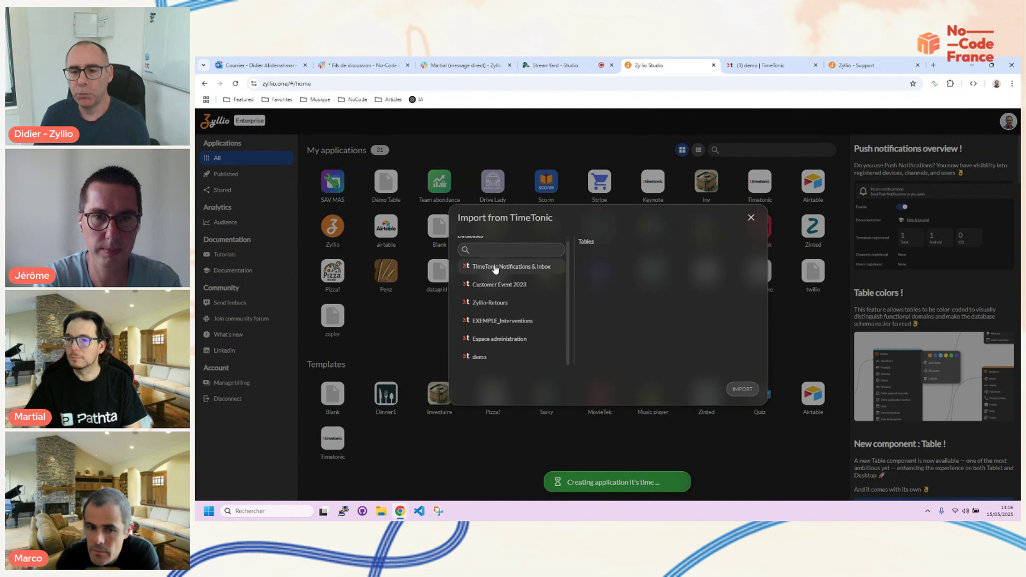
left_click(490, 363)
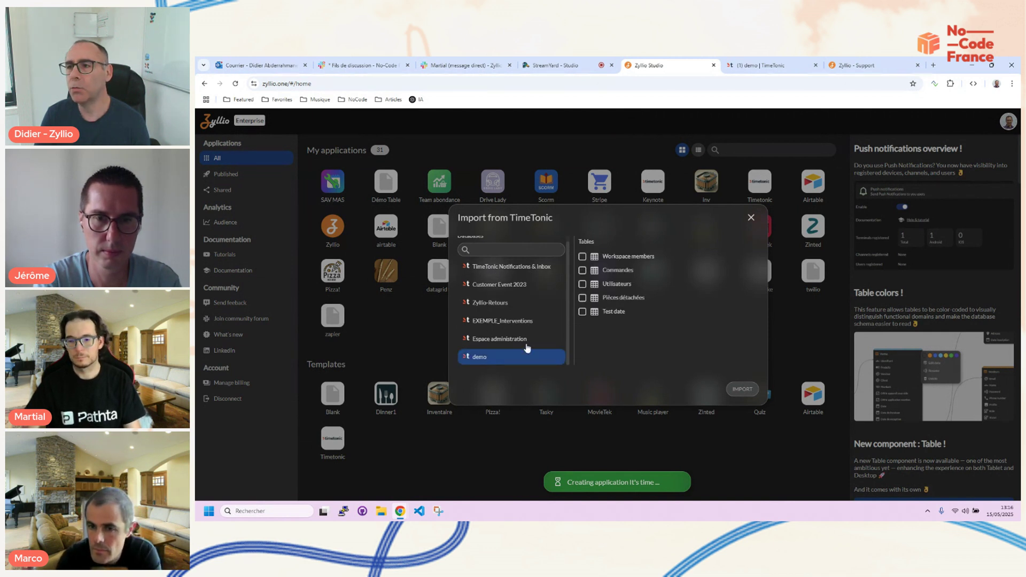
left_click(626, 302)
left_click(617, 271)
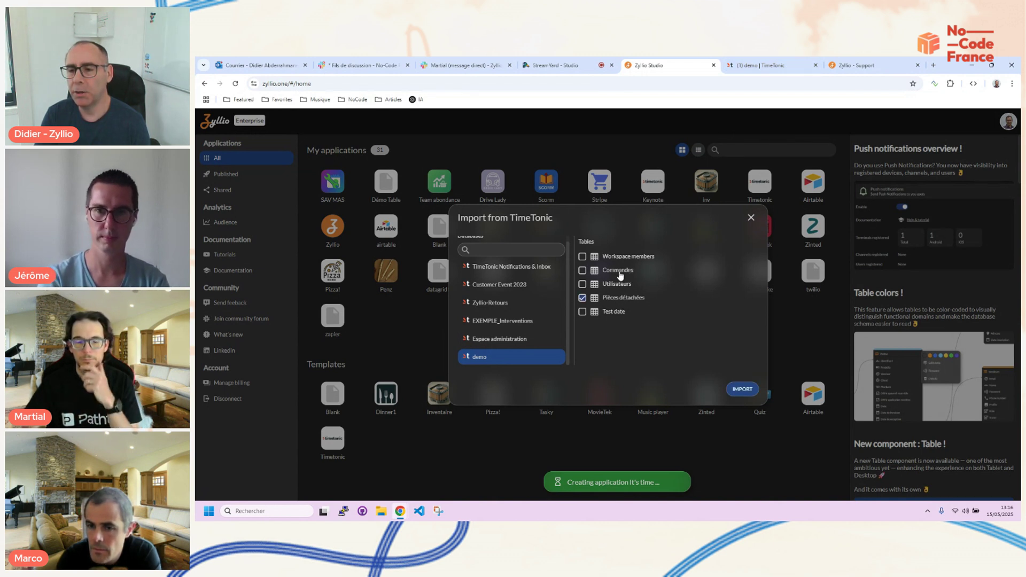
left_click(616, 285)
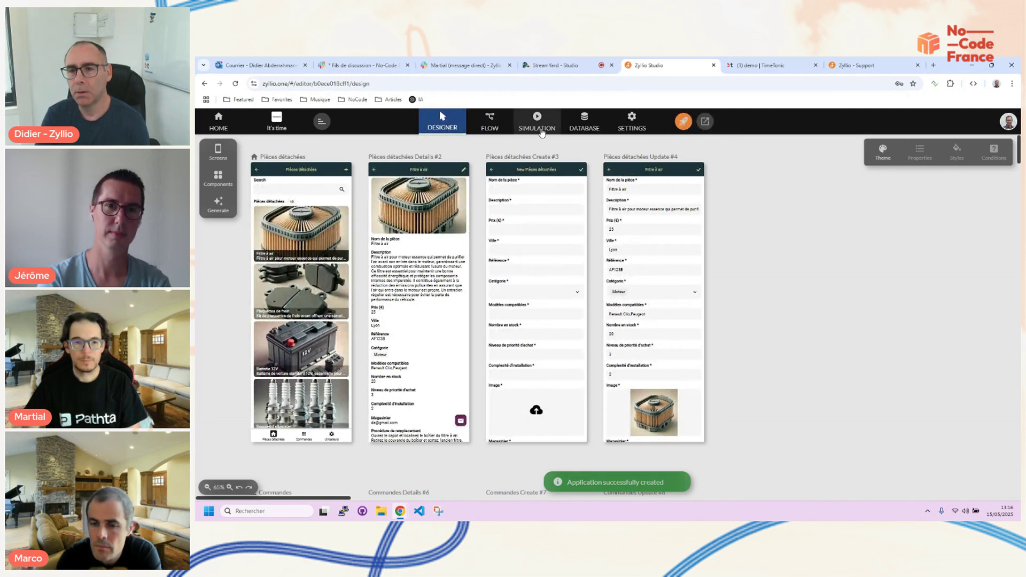
Look over the generated screens in the designer, then run the mobile simulation and browse the Pièces détachées list
scroll(538, 214, "down", 3)
scroll(538, 213, "up", 3)
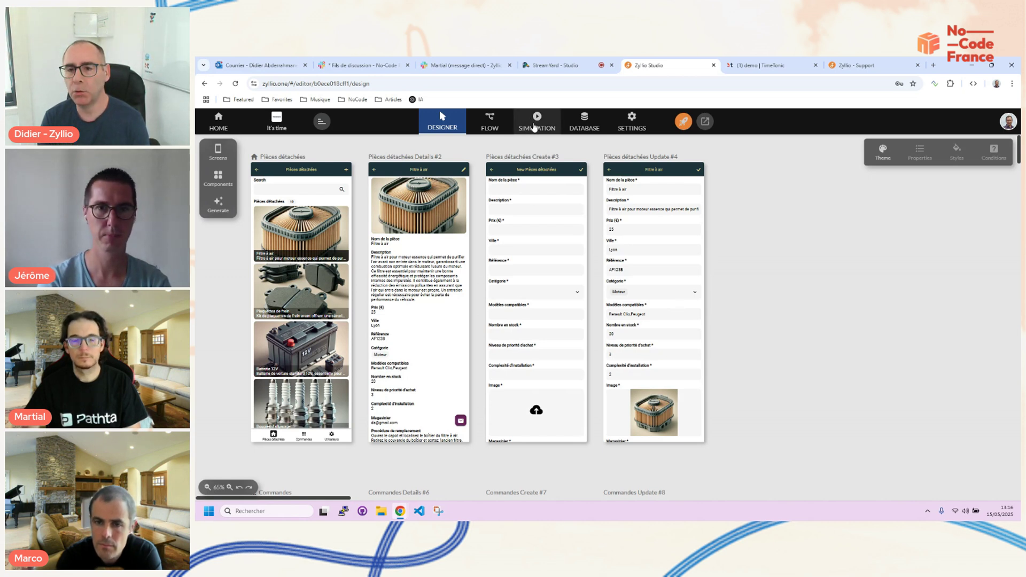
left_click(534, 128)
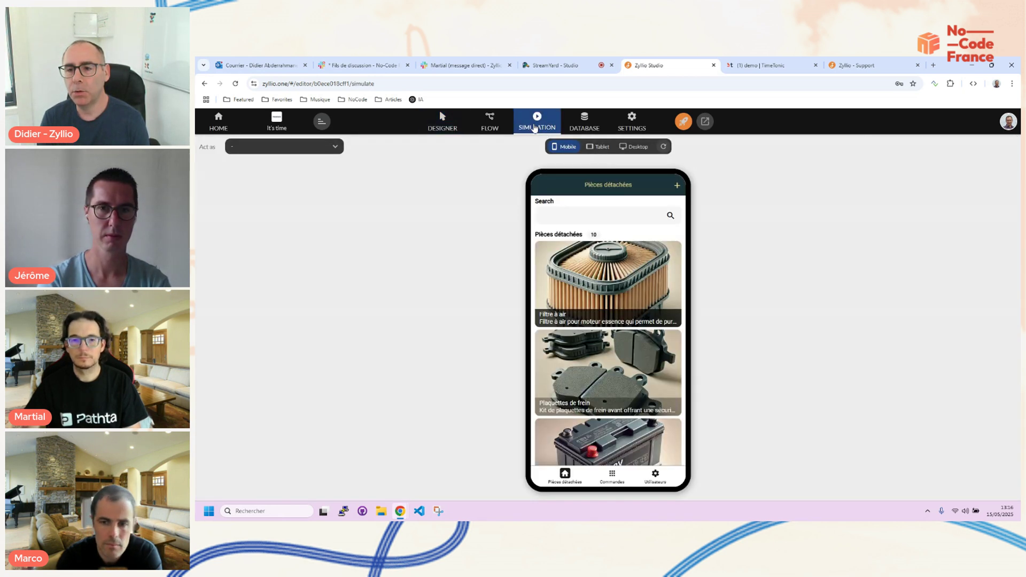
scroll(577, 292, "down", 6)
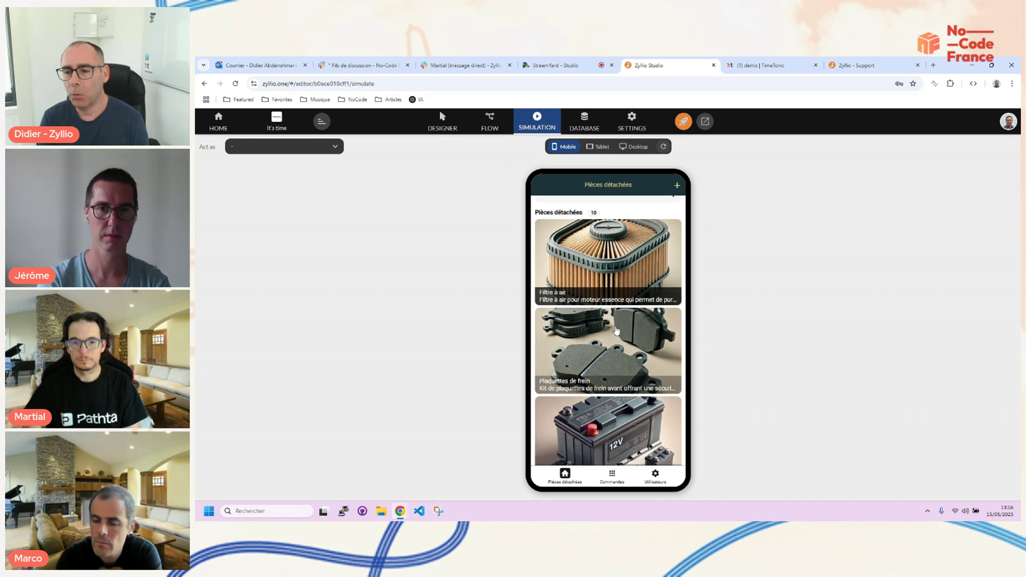
scroll(616, 330, "up", 6)
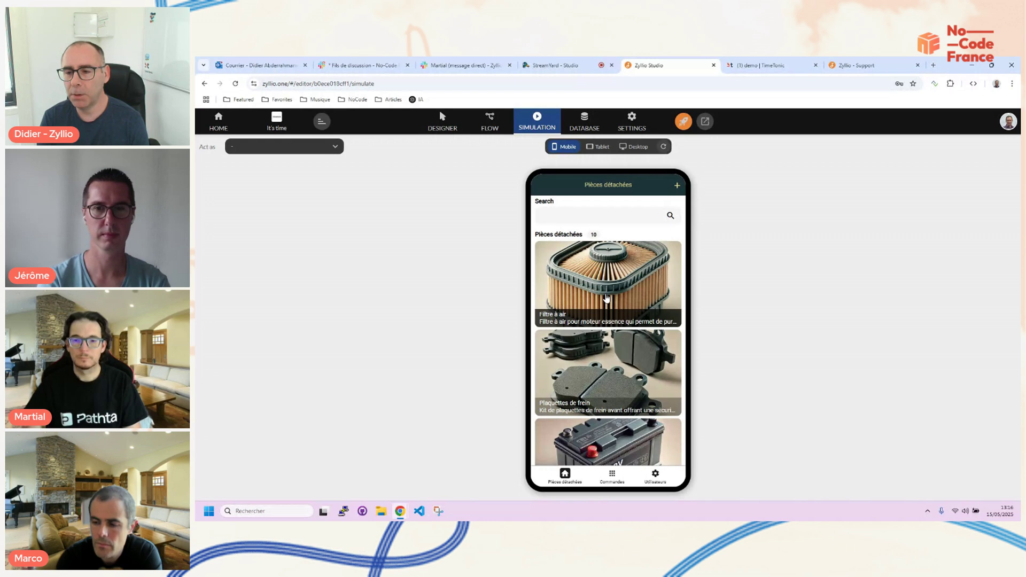
scroll(599, 300, "down", 5)
scroll(603, 298, "up", 5)
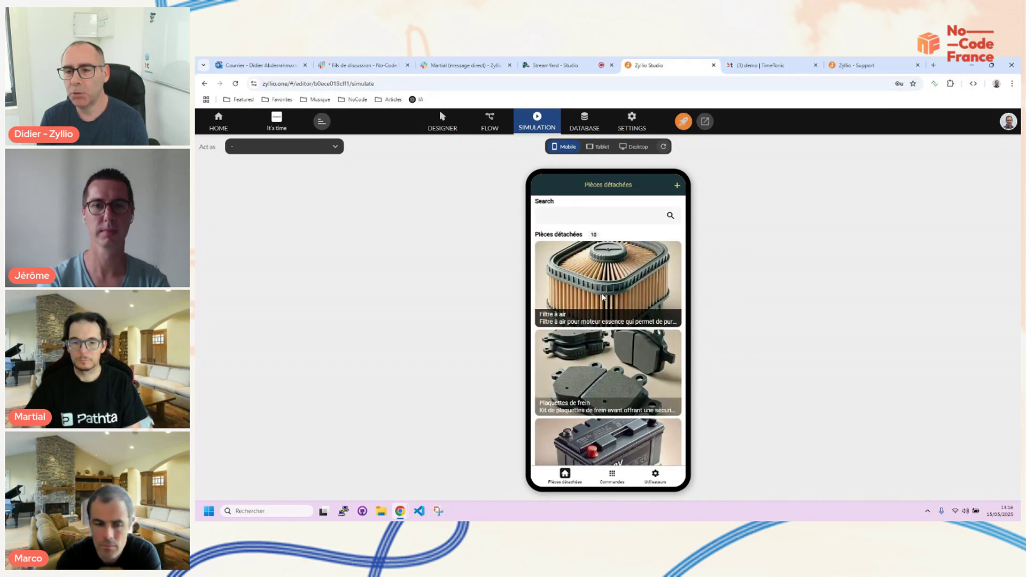
Open the Filtre à air part in the simulated app and review its details
left_click(601, 278)
scroll(607, 308, "down", 1)
scroll(608, 308, "down", 3)
scroll(611, 329, "up", 5)
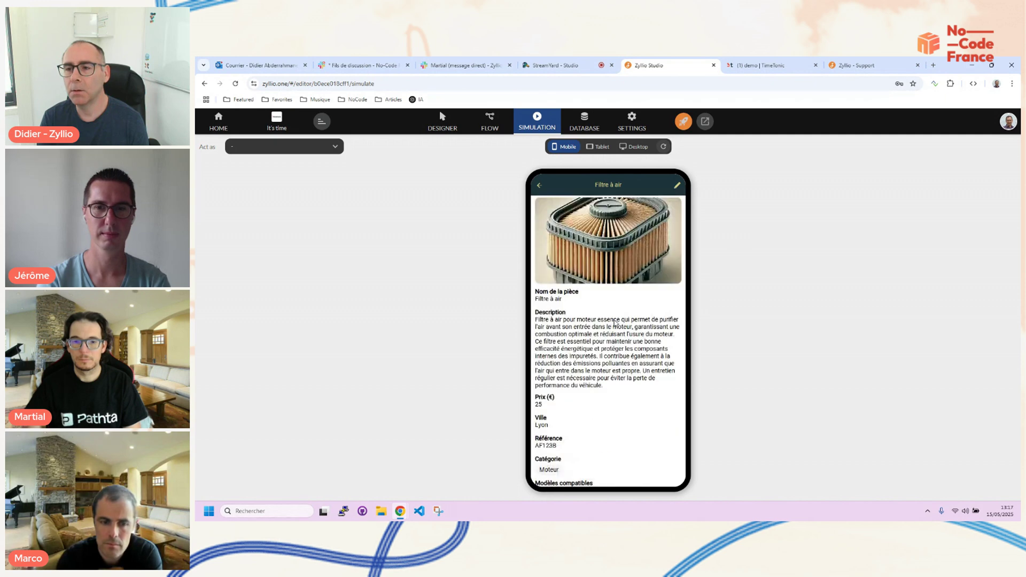
Open the Filtre à air edit form, check the Catégorie choices and remaining fields, and submit the form
left_click(677, 185)
scroll(595, 275, "down", 4)
scroll(584, 308, "up", 4)
left_click(673, 346)
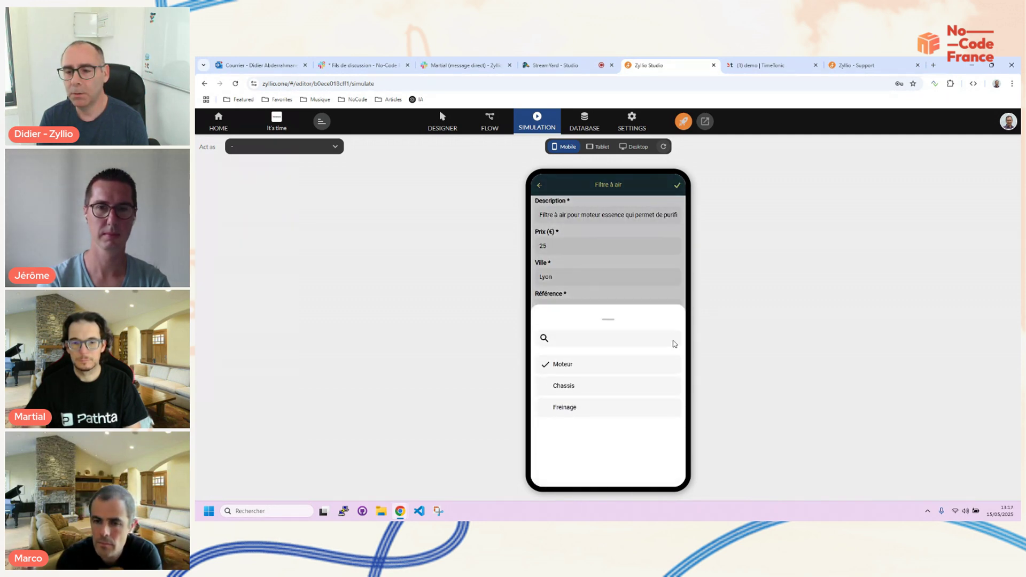
left_click_drag(606, 311, 603, 342)
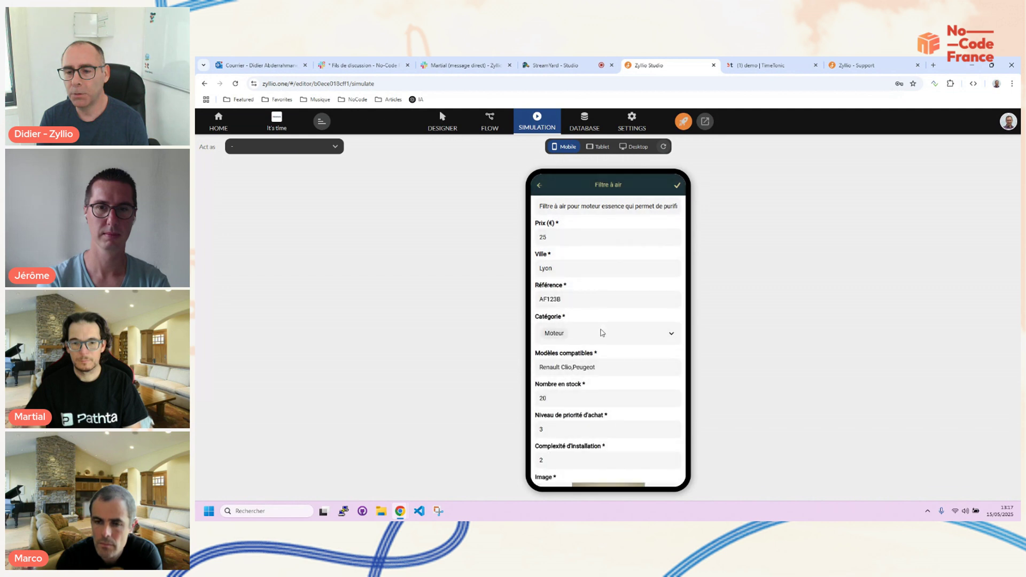
scroll(601, 333, "down", 4)
left_click(677, 185)
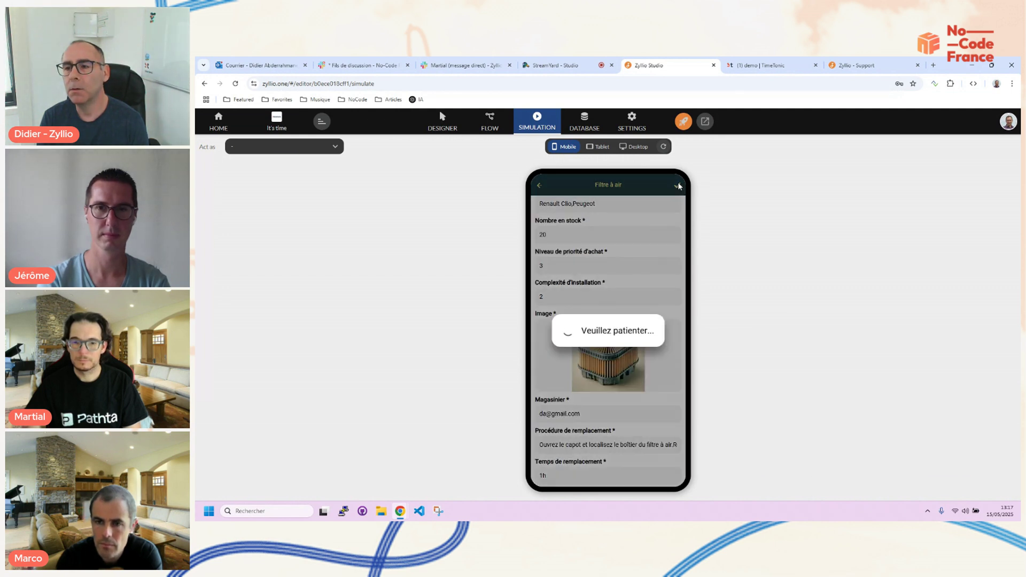
Browse the Commandes list in the simulated app and return to the Pièces détachées list
scroll(599, 318, "down", 2)
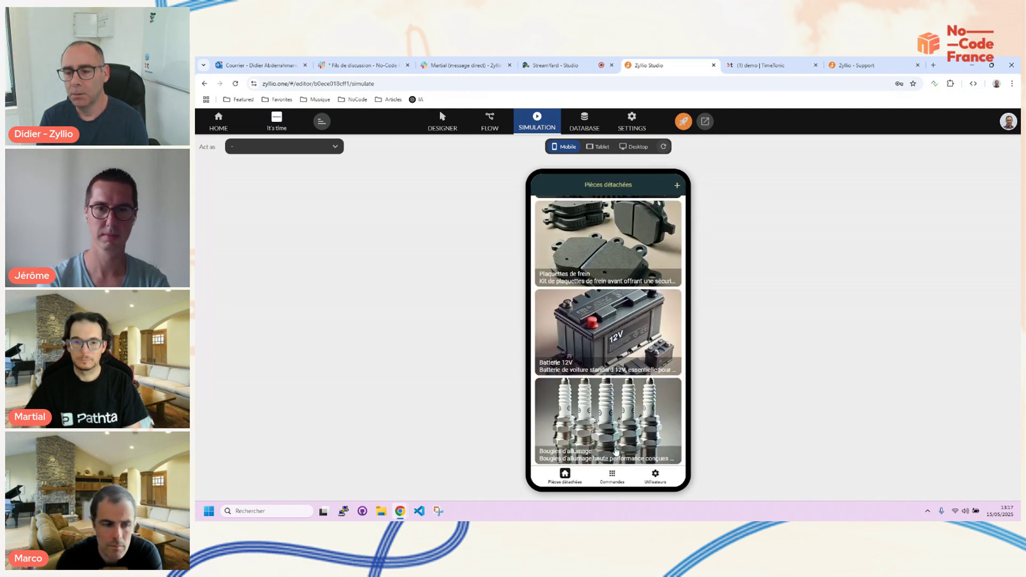
left_click(613, 475)
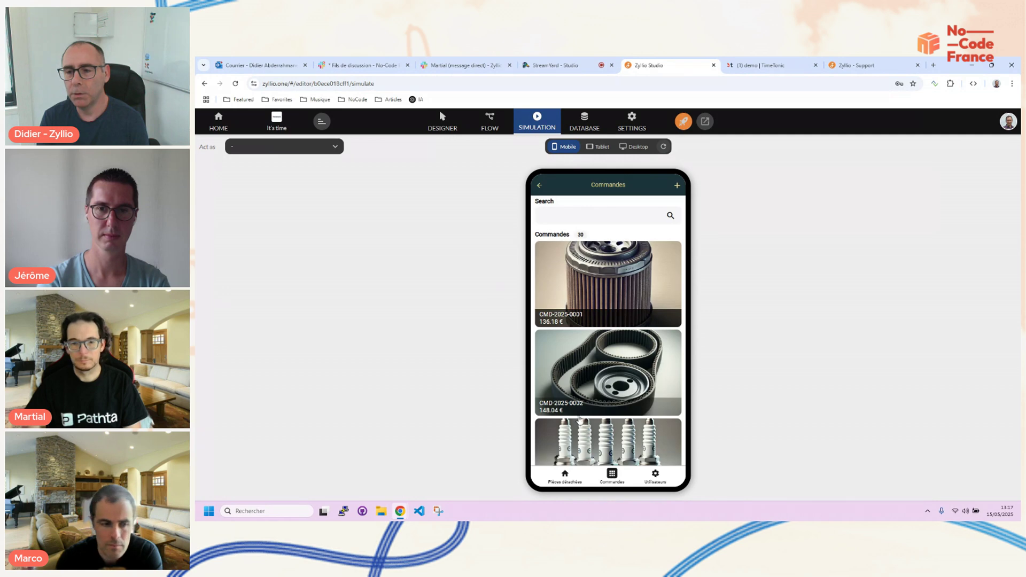
scroll(601, 305, "down", 5)
scroll(581, 299, "up", 5)
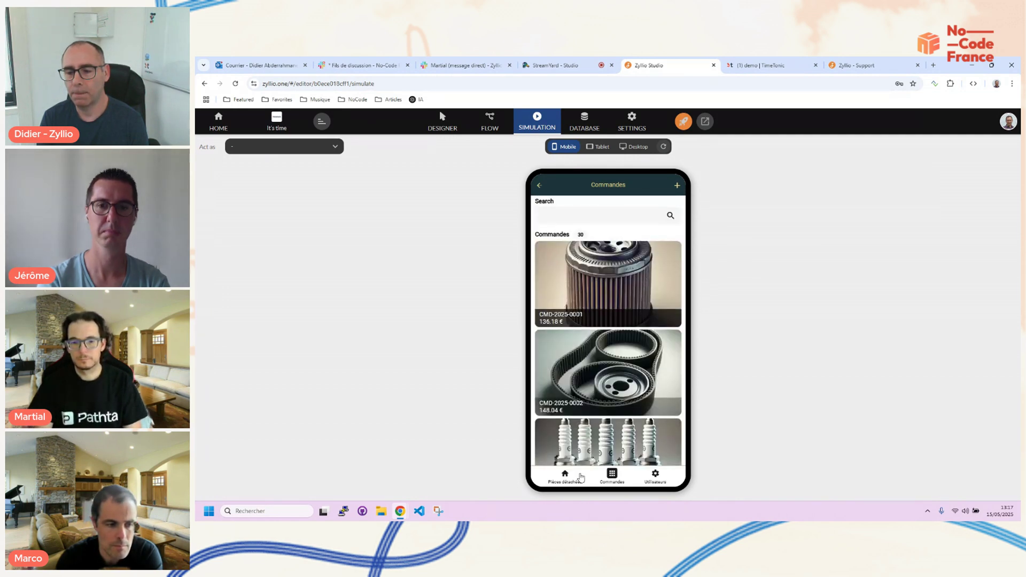
left_click(565, 476)
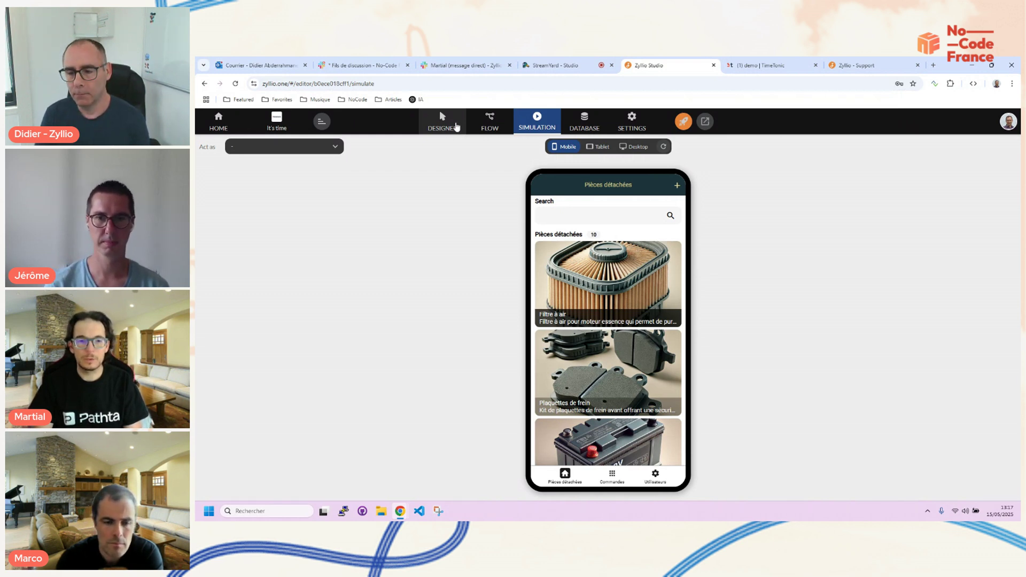
In the application's database schema, inspect the Catégorie column's settings and space the Commandes and Utilisateurs tables farther apart
left_click(586, 129)
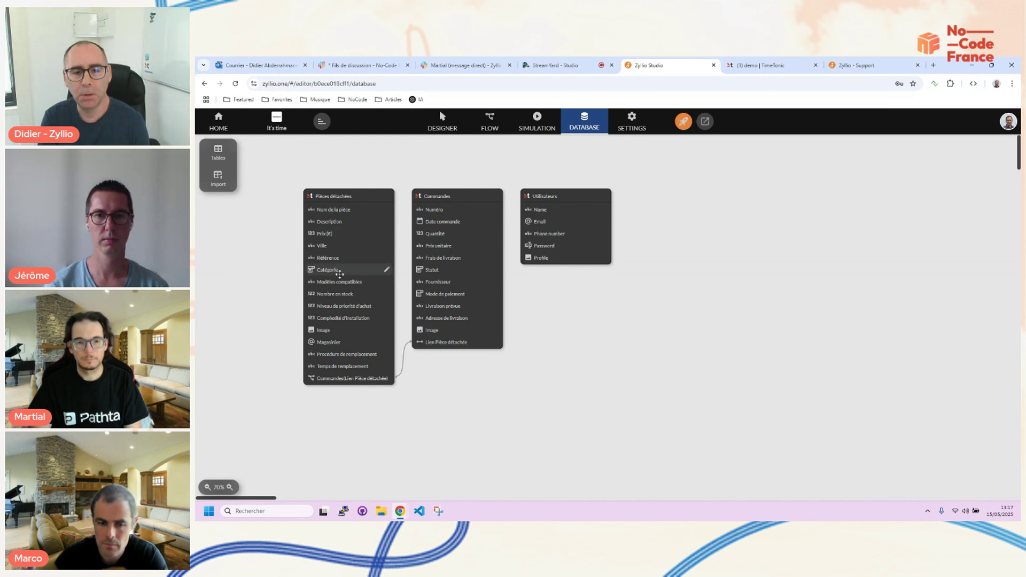
left_click(387, 269)
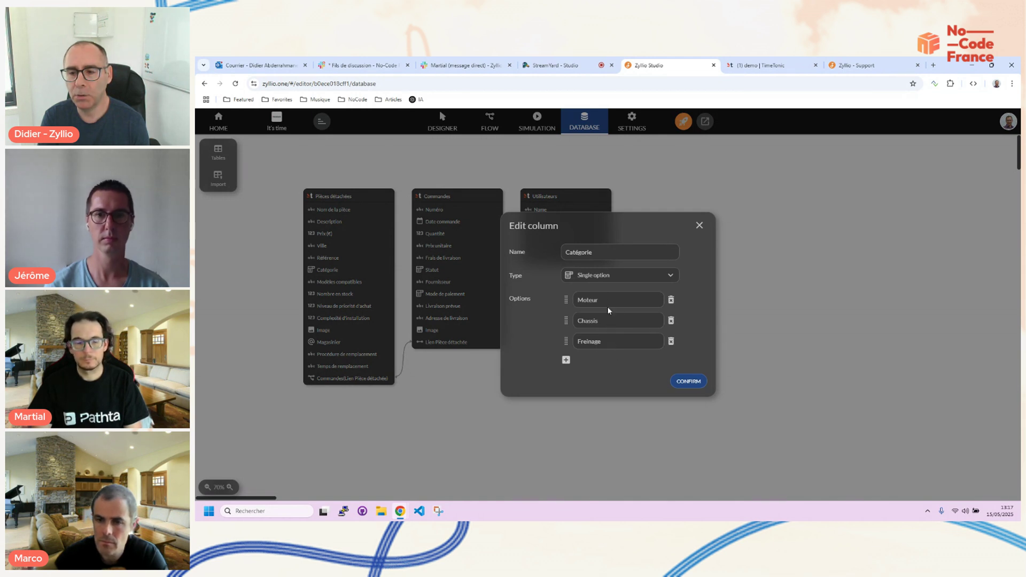
left_click(699, 226)
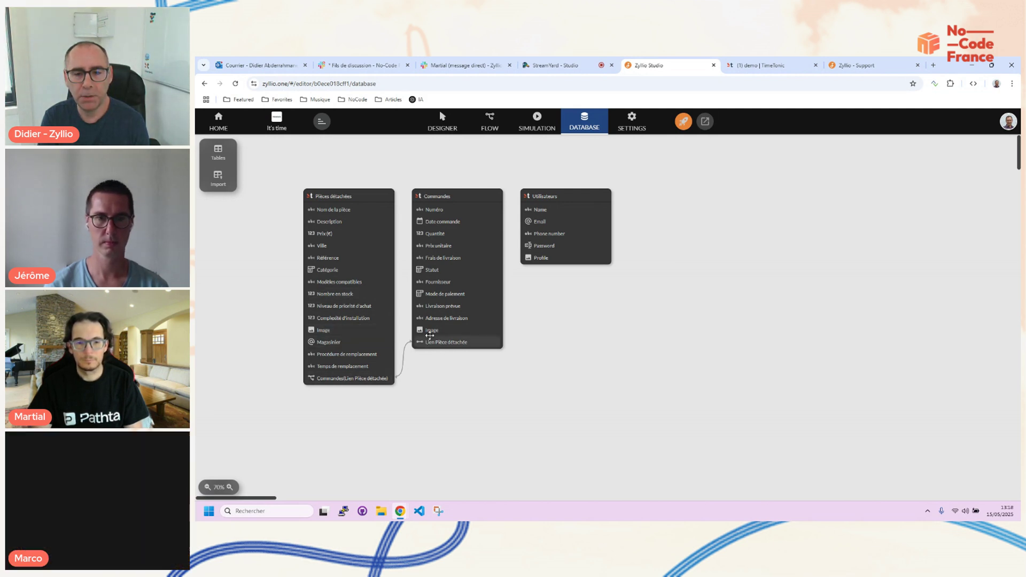
left_click_drag(422, 198, 442, 198)
left_click_drag(537, 196, 582, 195)
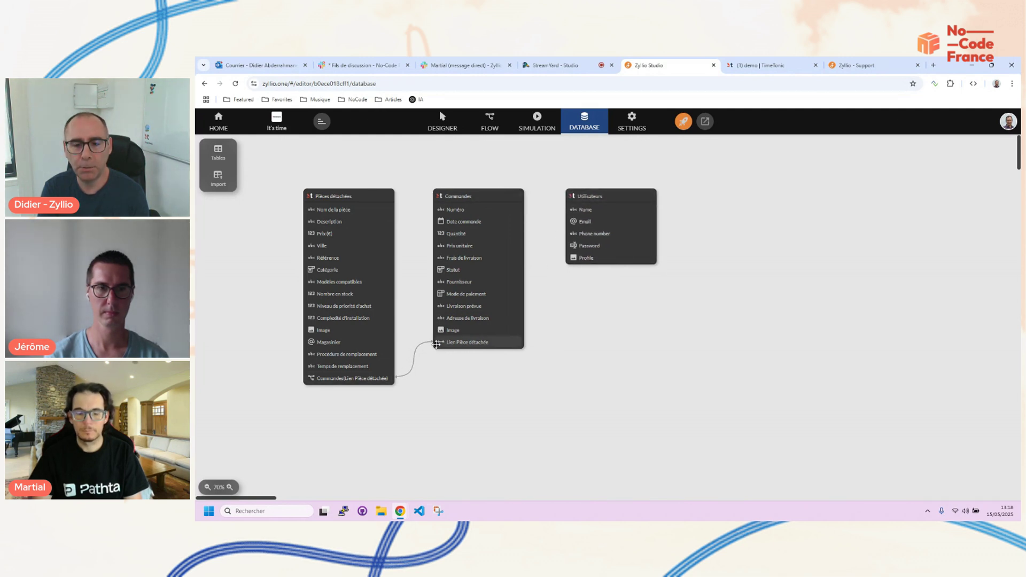
Switch to the TimeTonic demo base and inspect the first order linked to Filtre à air in the Pièces détachées table
left_click(772, 67)
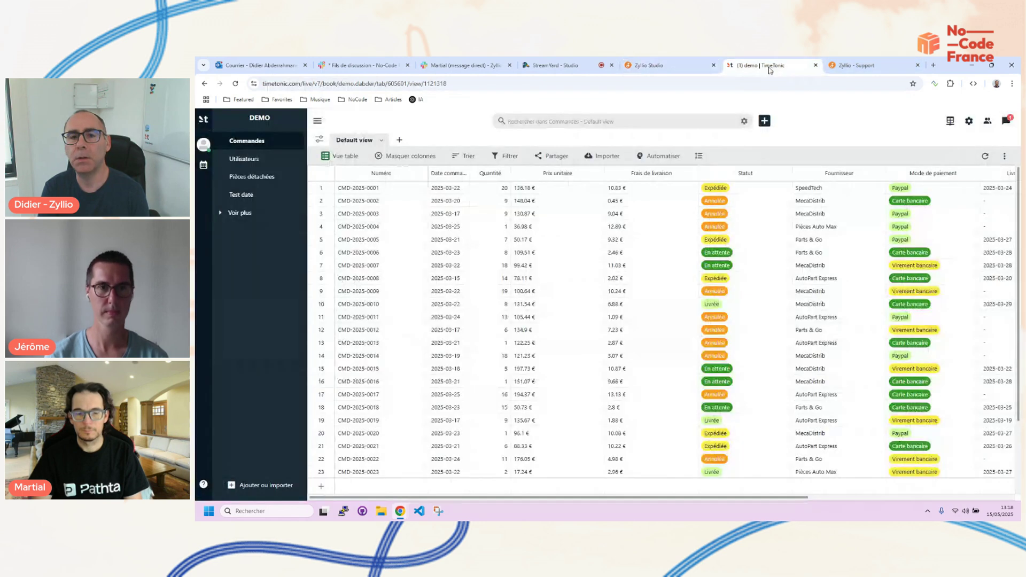
left_click(263, 179)
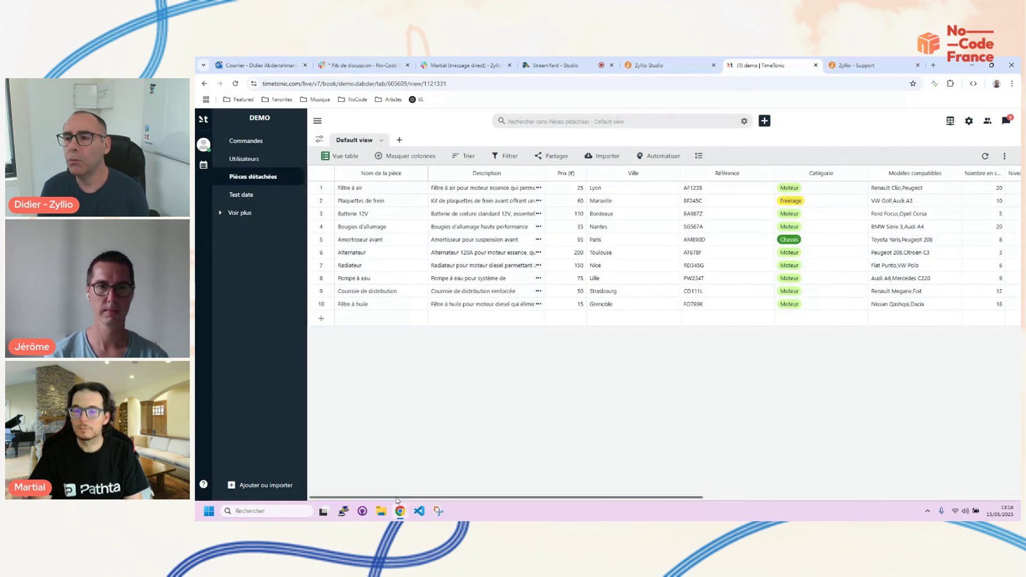
left_click_drag(397, 499, 713, 499)
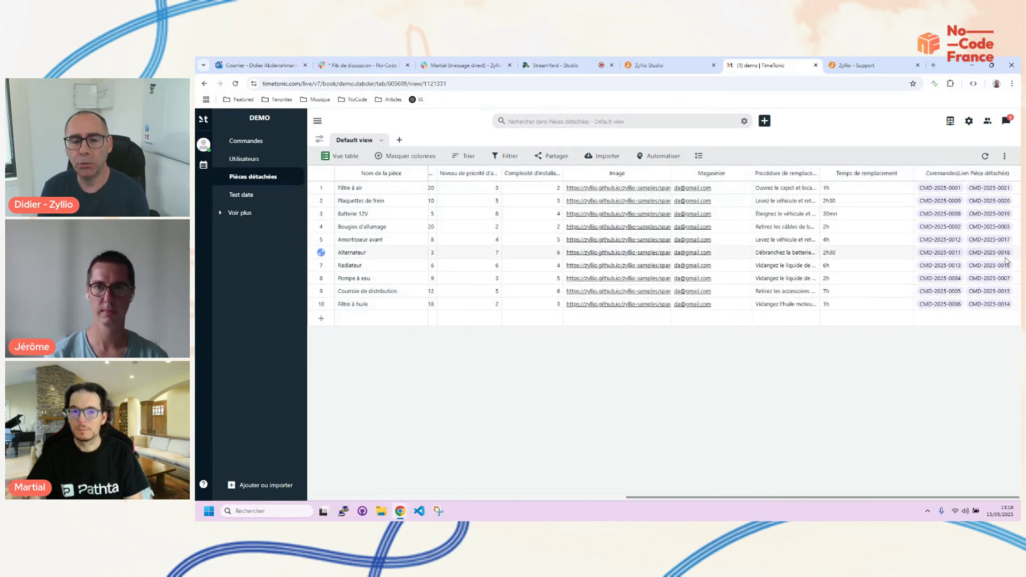
left_click(957, 189)
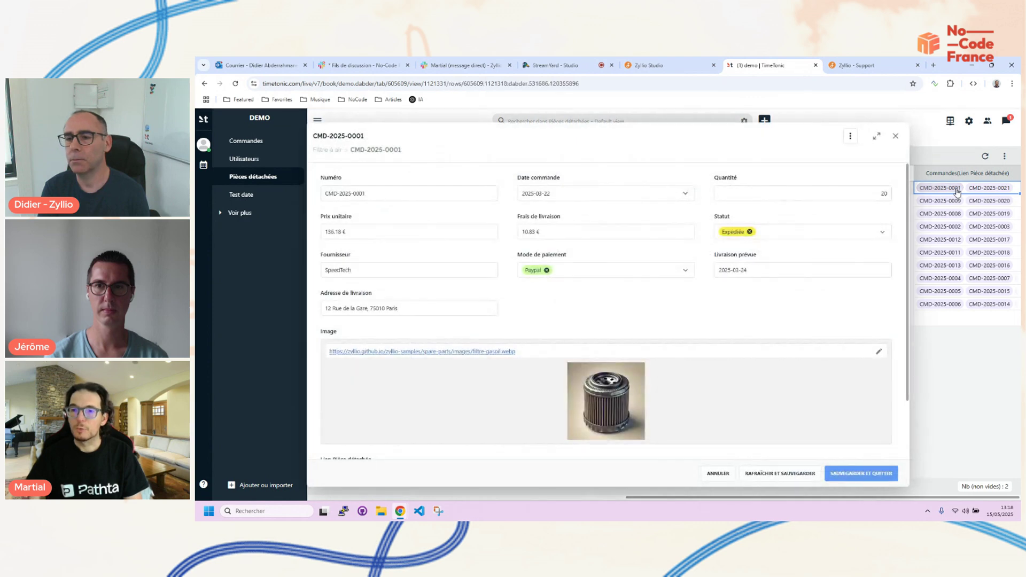
left_click(897, 137)
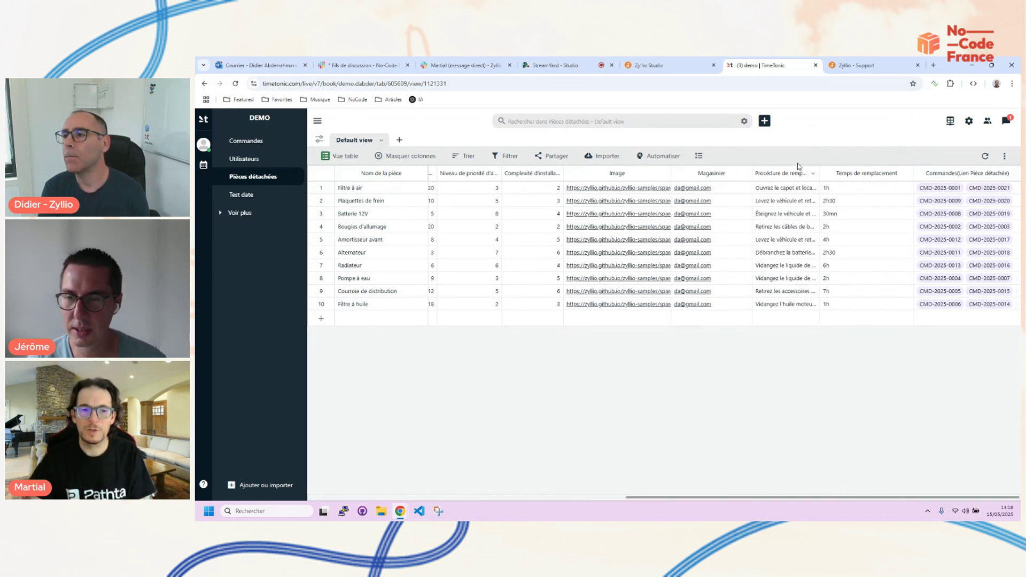
Open the relational model of the TimeTonic demo base
left_click(950, 121)
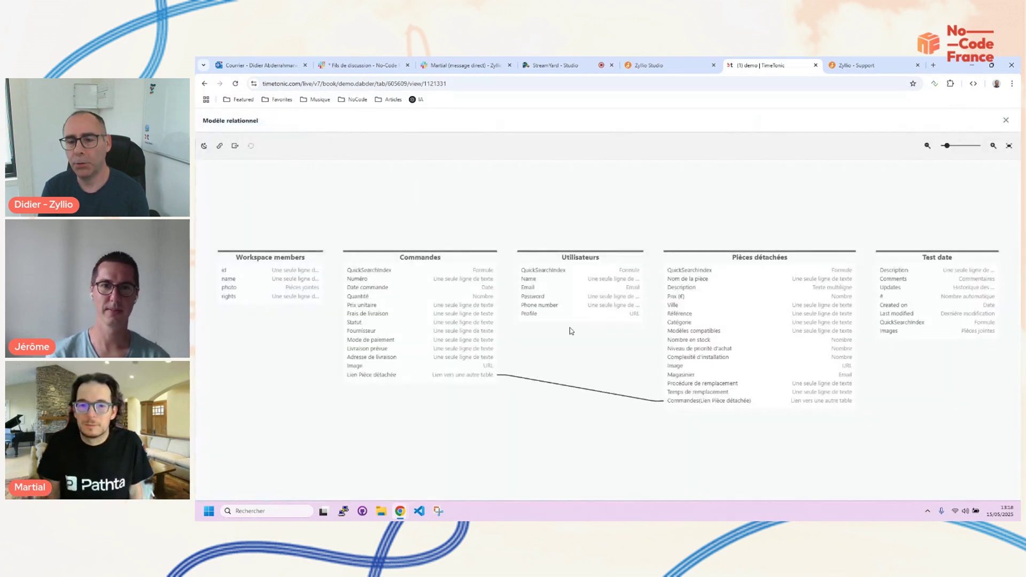
Shift the Commandes table slightly upward in the relational model, then close the model and return to Zyllio Studio
mouse_move(413, 262)
left_mouse_down()
mouse_move(411, 247)
mouse_move(416, 256)
left_mouse_up()
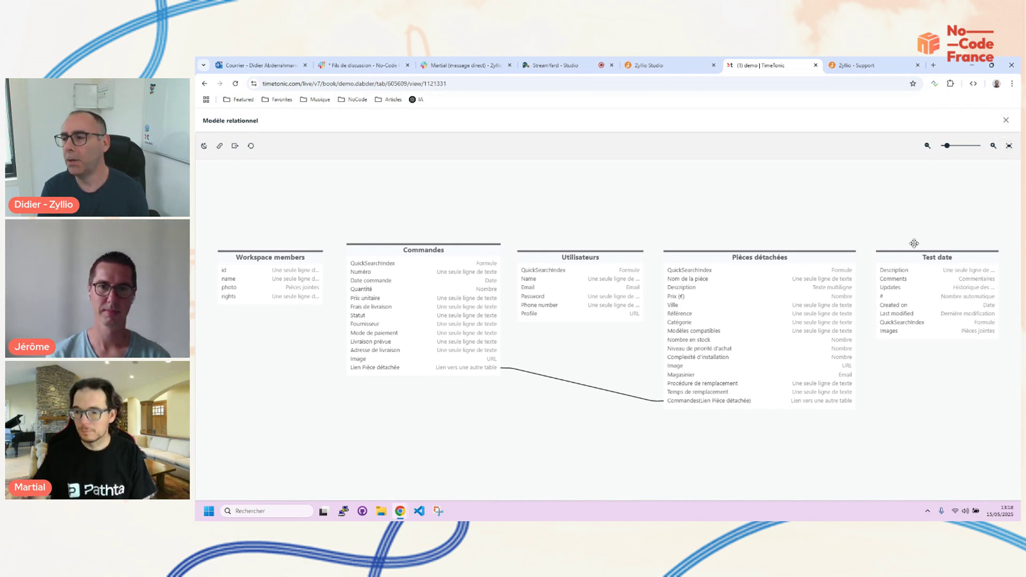
left_click(1006, 121)
left_click(657, 65)
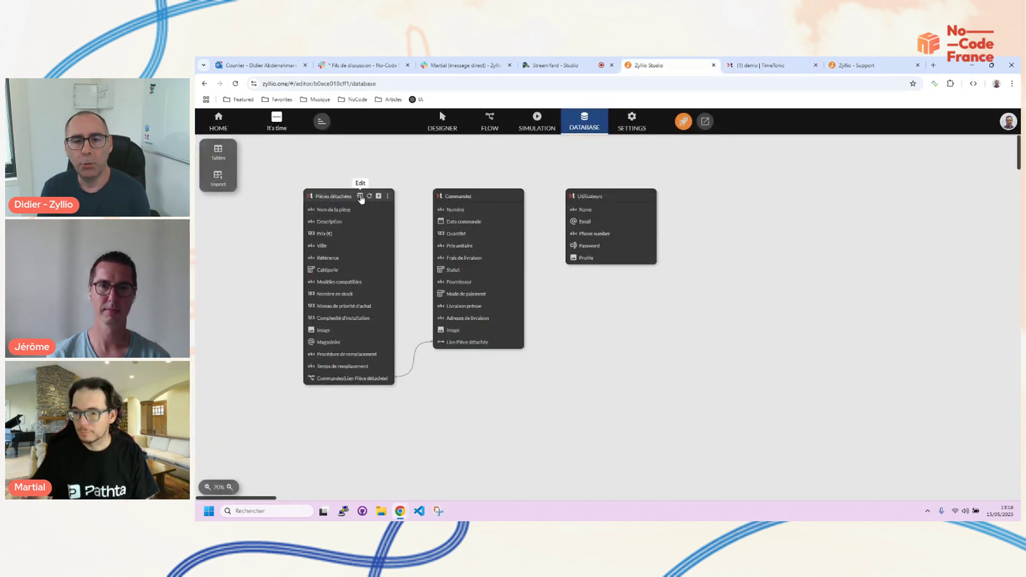
Open the records of the Pièces détachées table and review its columns through to the linked Commandes column
left_click(361, 197)
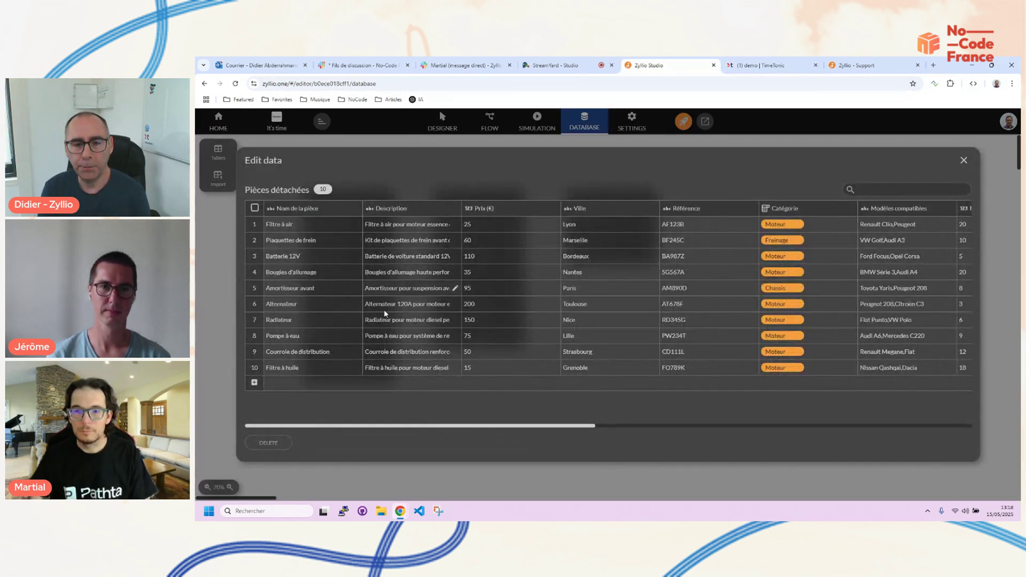
left_click_drag(410, 429, 321, 424)
left_click(502, 222)
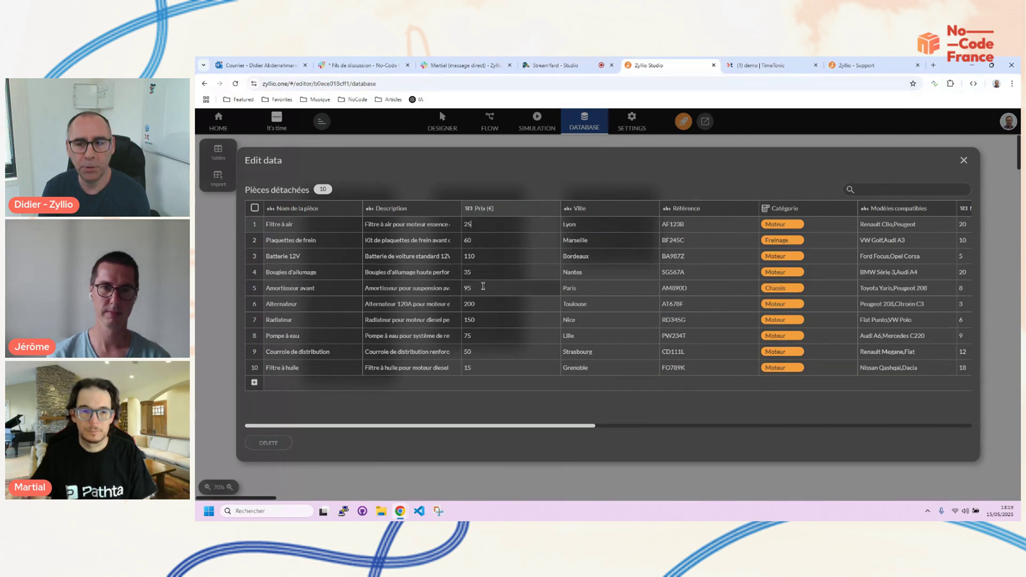
left_click_drag(551, 428, 949, 441)
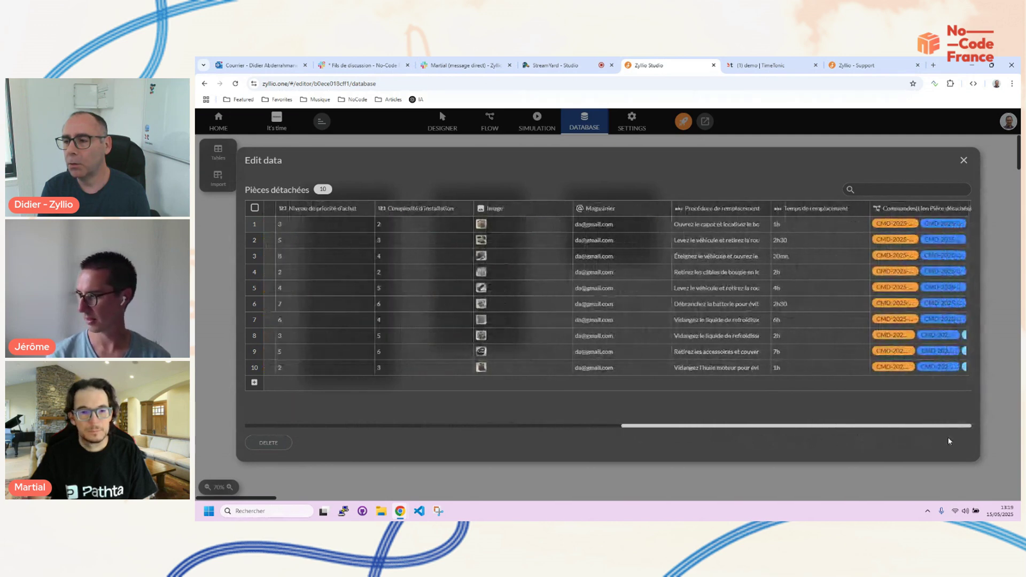
left_click(964, 162)
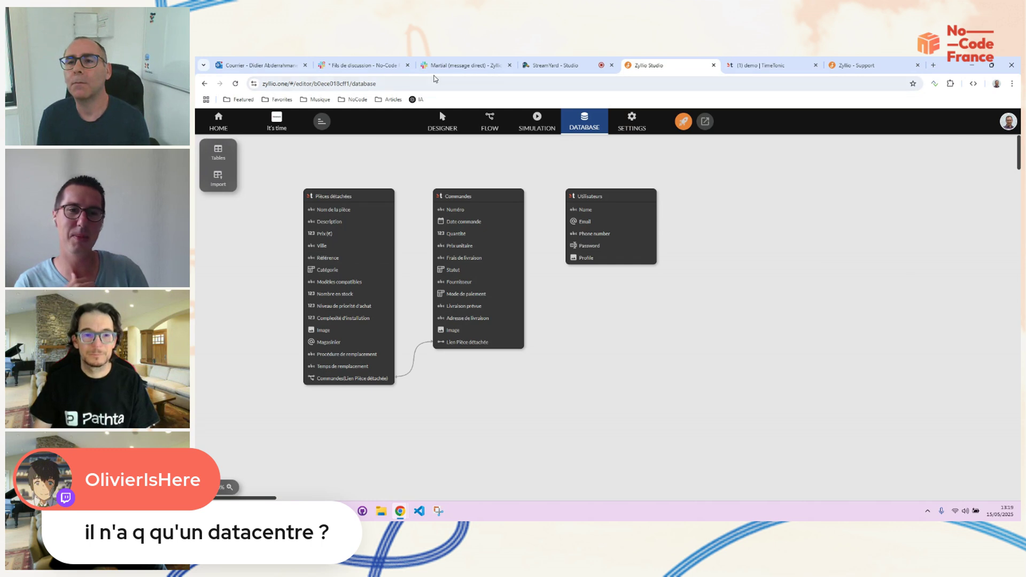
left_click(555, 66)
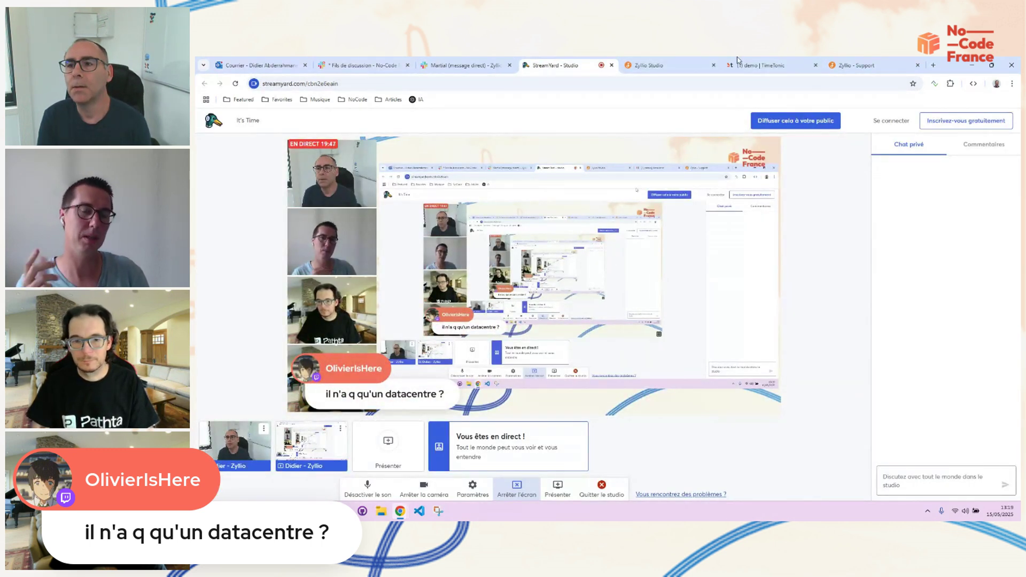
mouse_move(647, 68)
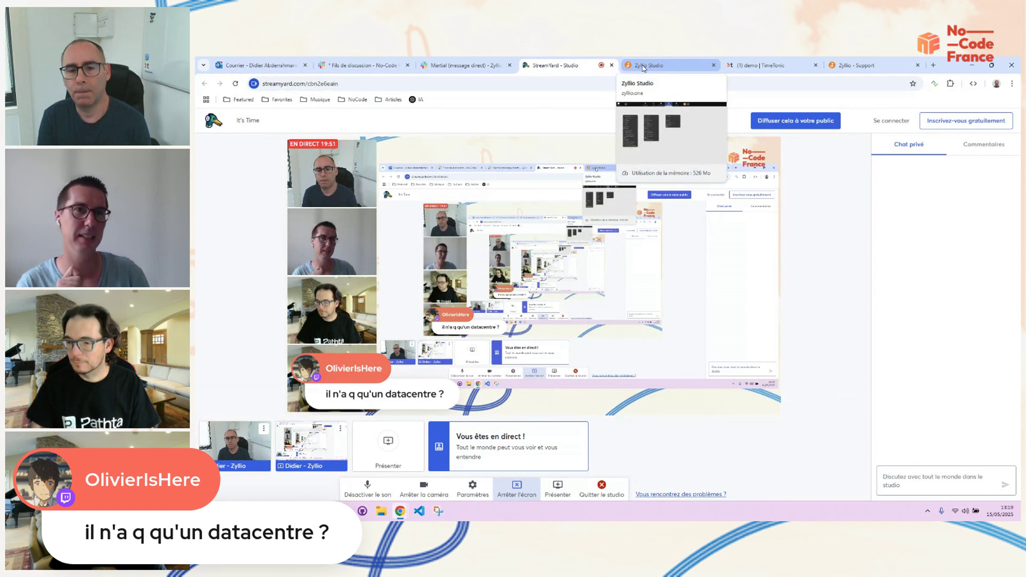
left_click(641, 67)
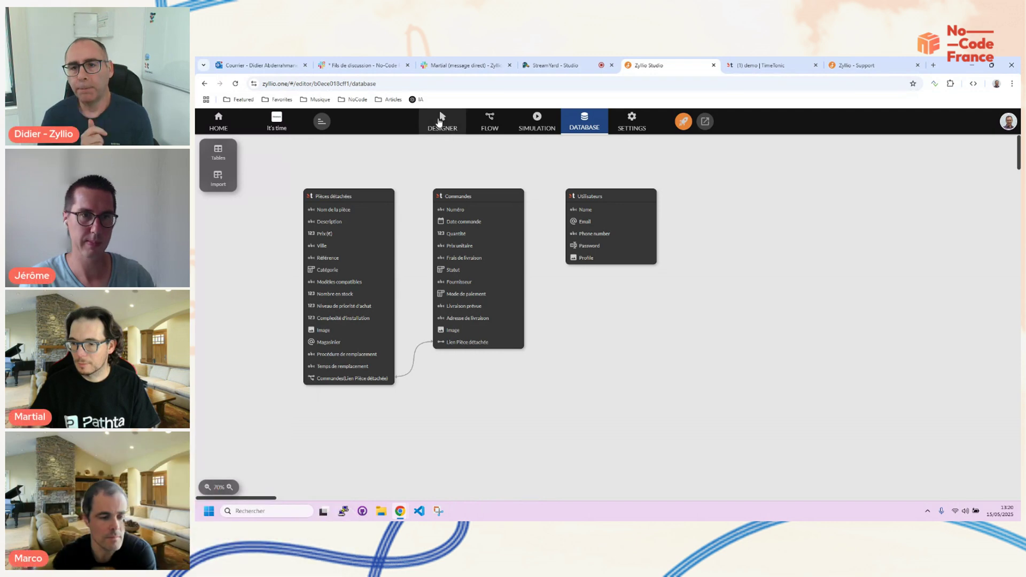
In the Designer, delete the Pièces détachées Create #3 and Pièces détachées Update #4 screens
left_click(442, 119)
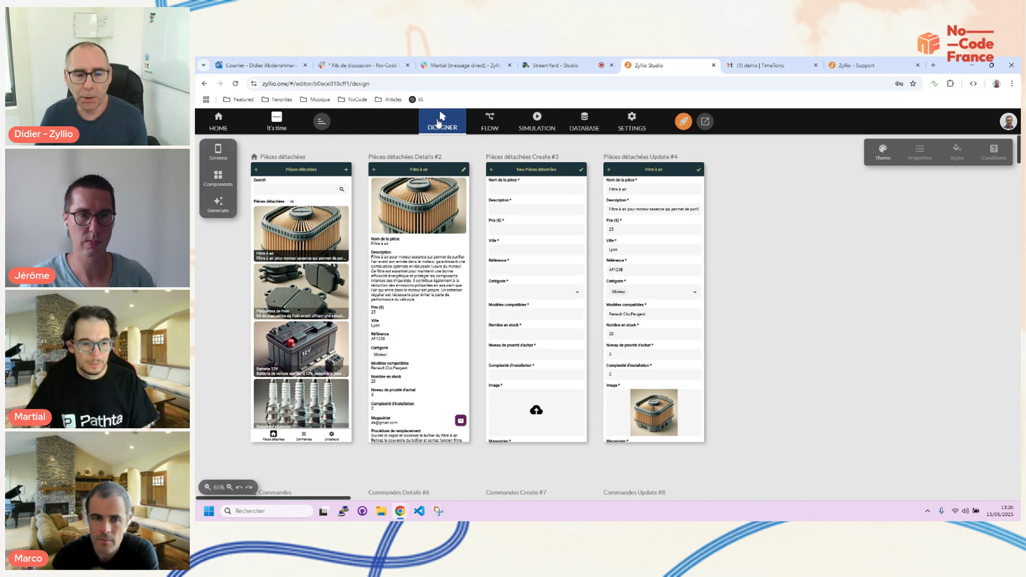
left_click(419, 277)
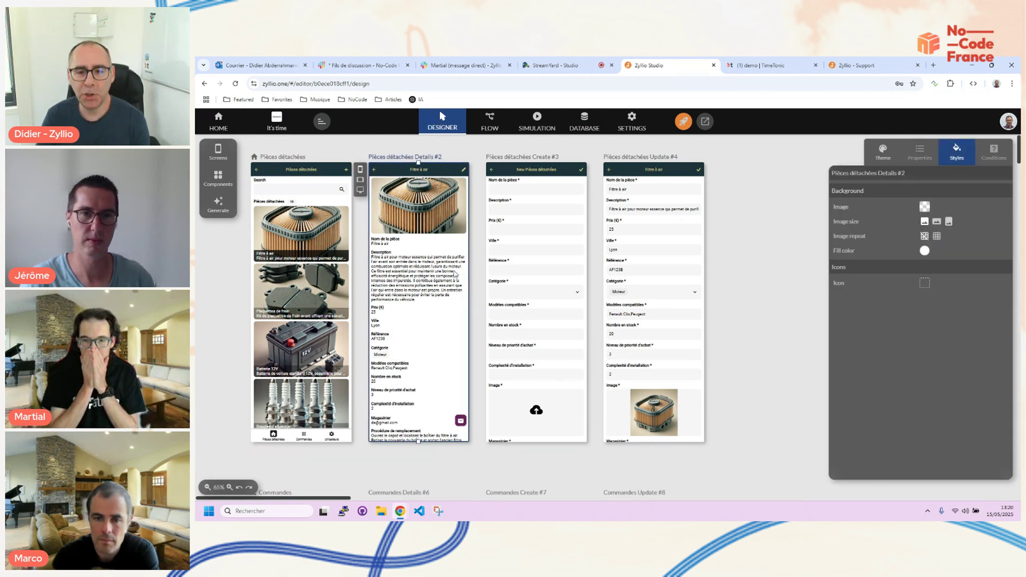
left_click(534, 247)
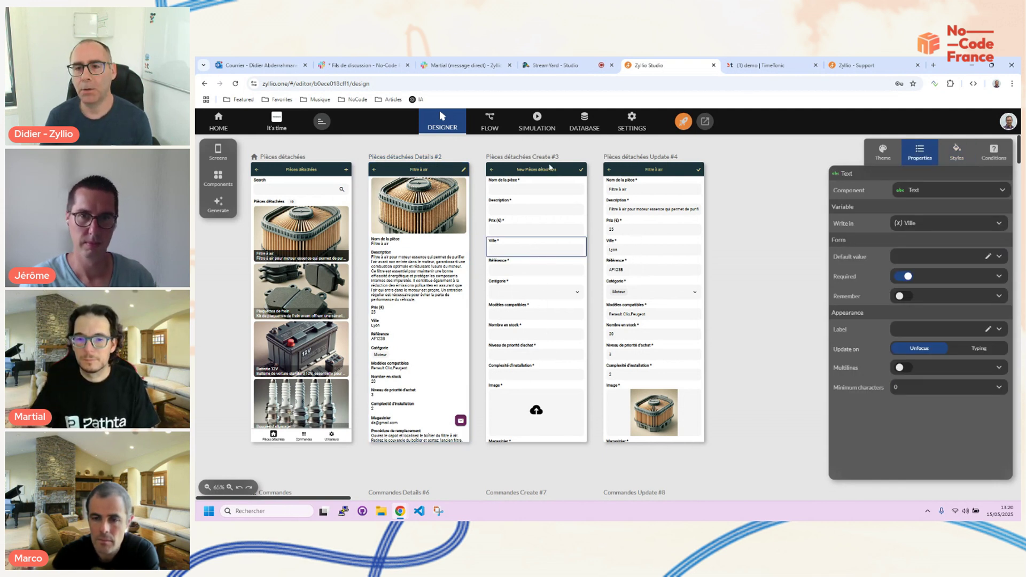
left_click(530, 156)
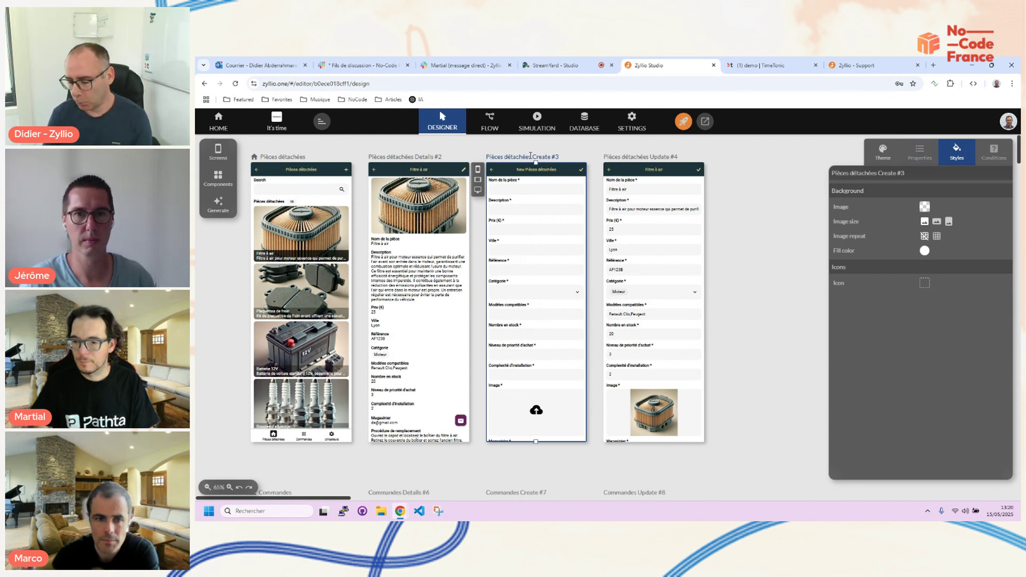
key("Delete")
left_click(609, 160)
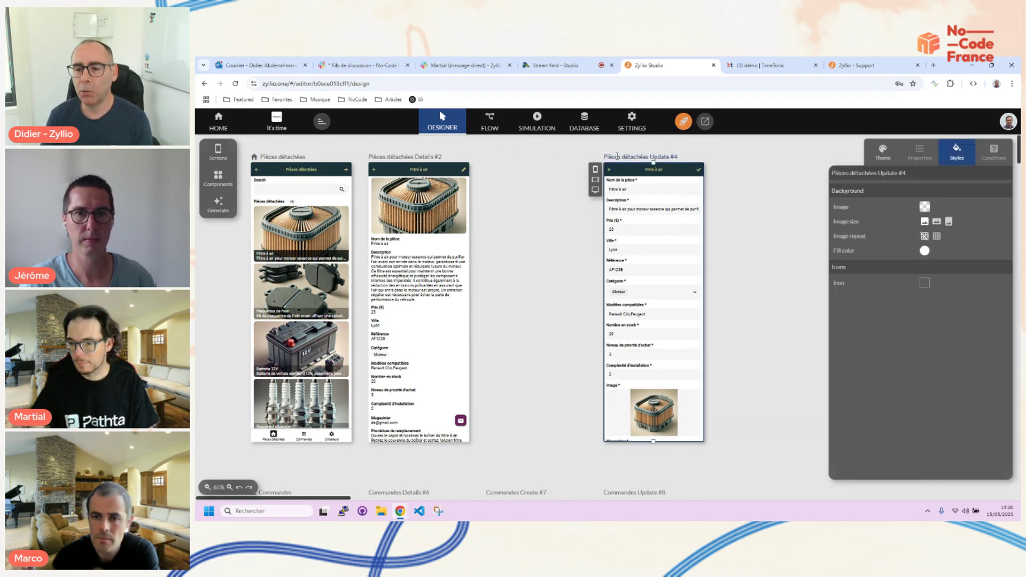
key("Delete")
Delete the Commandes Update #8, Create #7 and Details #6 screens, keeping only the Commandes list screen
scroll(528, 270, "down", 2)
scroll(528, 269, "down", 2)
left_click(641, 274)
key("Delete")
left_click(522, 277)
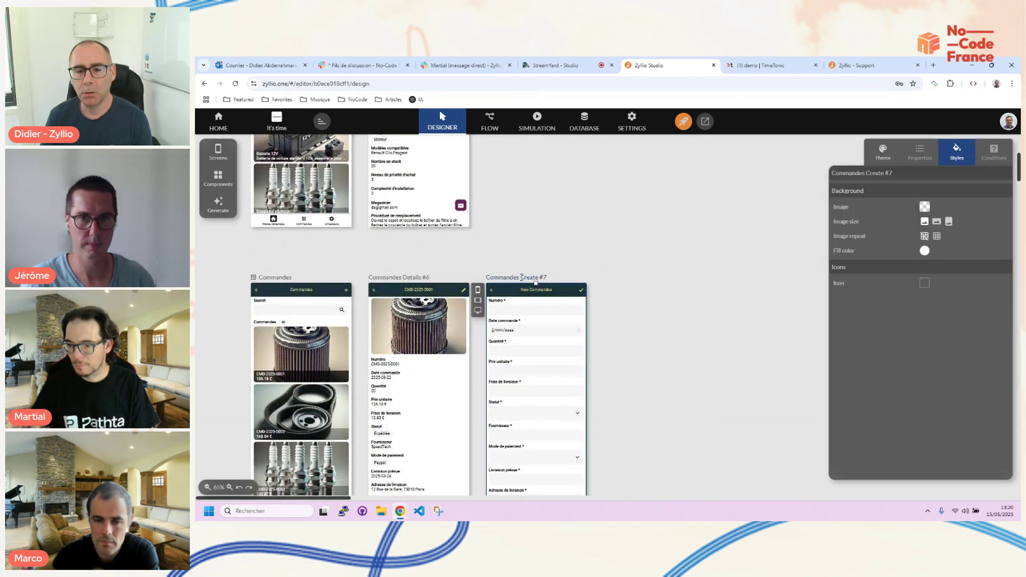
key("Delete")
left_click(412, 278)
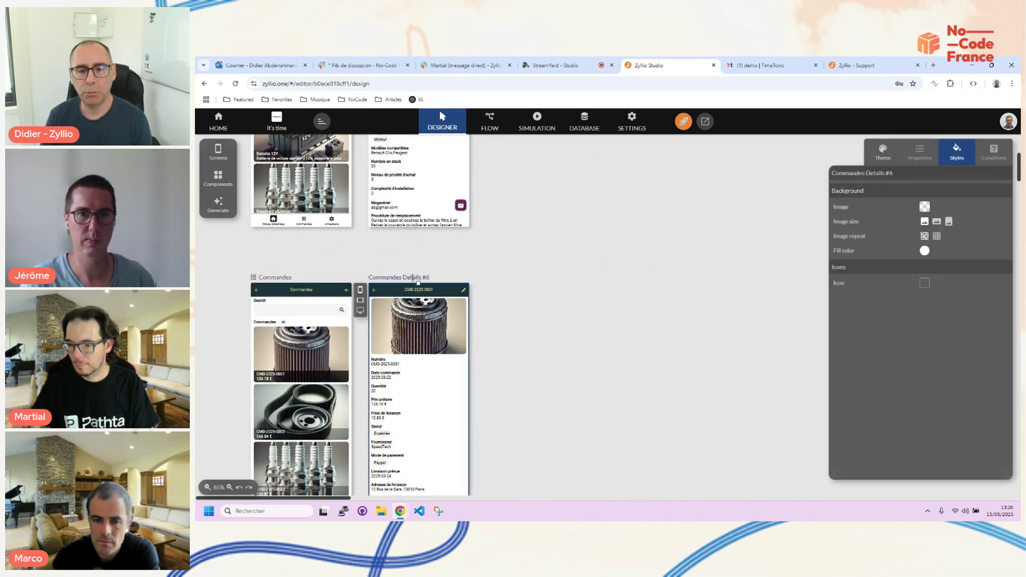
key("Delete")
scroll(452, 280, "up", 5)
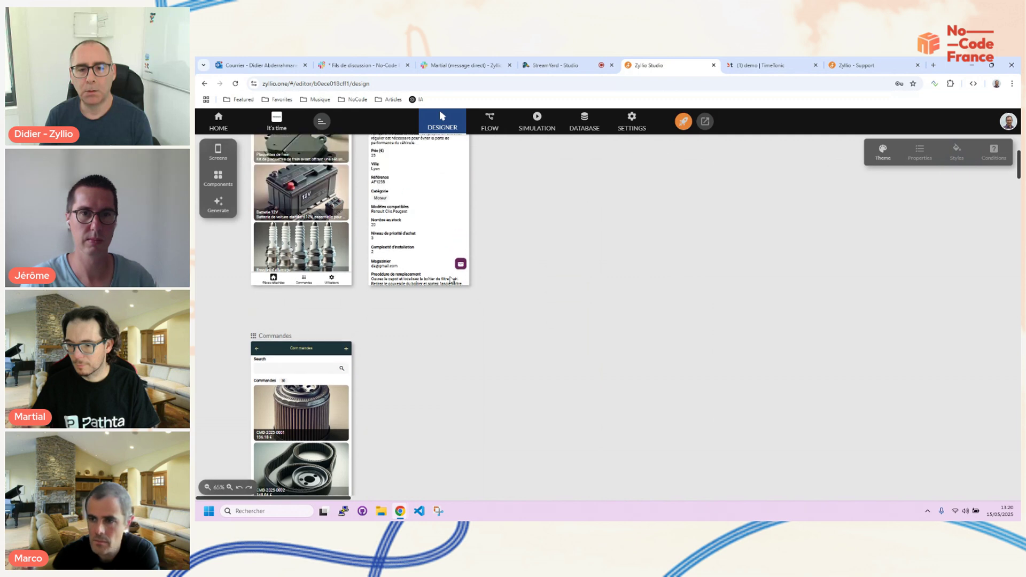
scroll(485, 292, "down", 6)
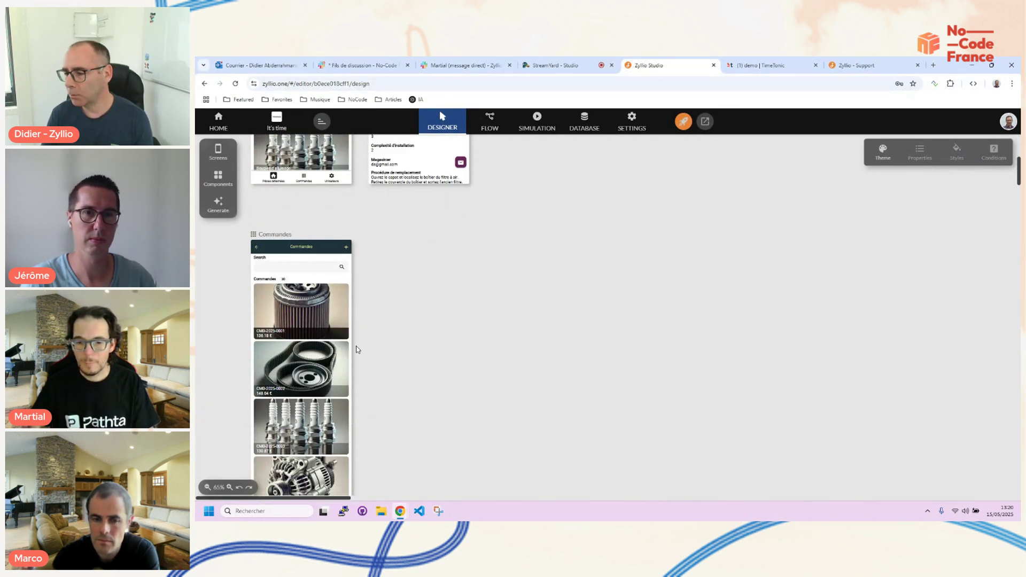
Lengthen the Pièces détachées Details #2 screen and reposition it and the Pièces détachées list screen closer to the canvas centre
scroll(448, 408, "up", 5)
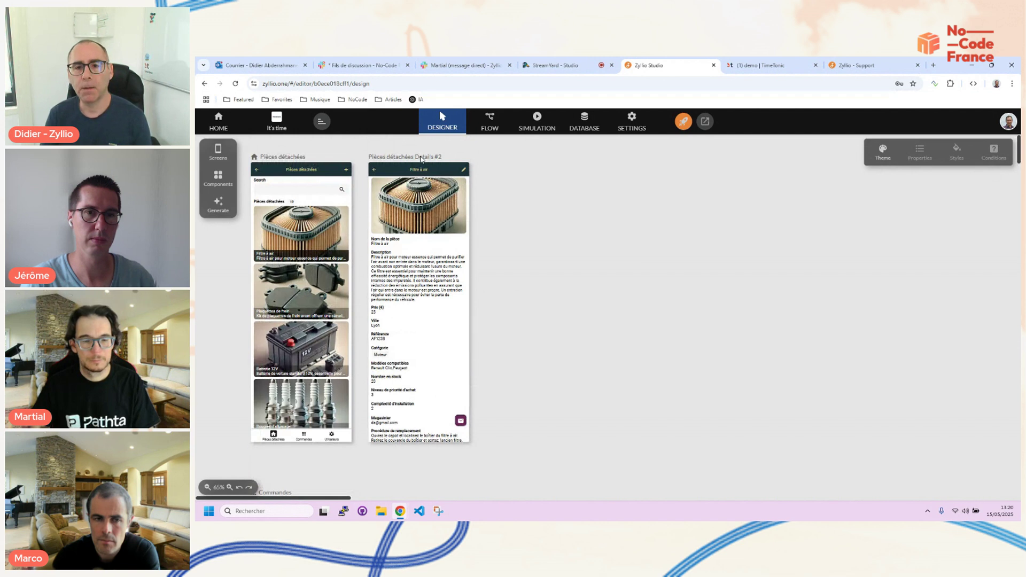
left_click(443, 390)
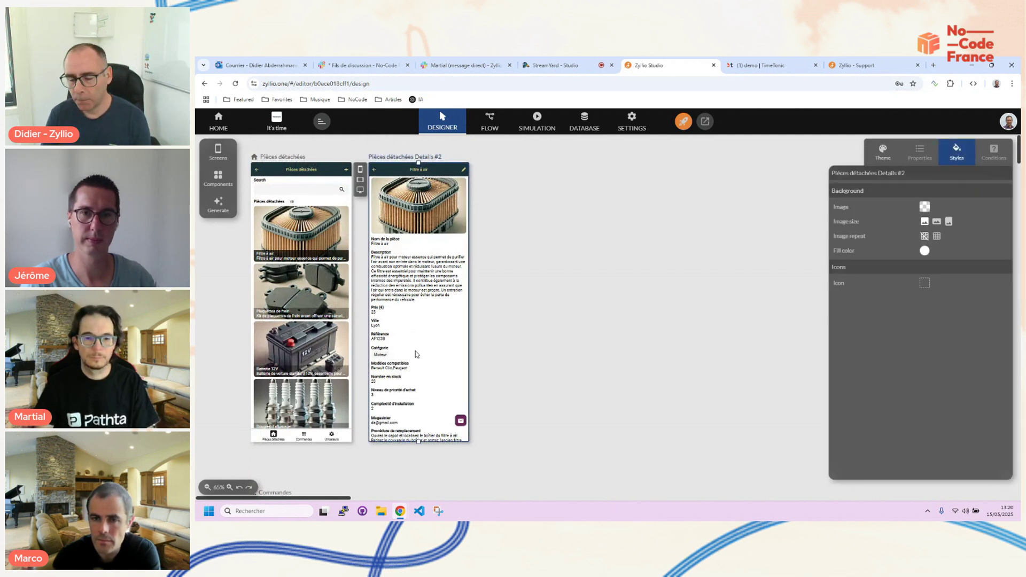
left_click_drag(419, 442, 418, 497)
scroll(418, 481, "down", 3)
scroll(317, 240, "up", 3)
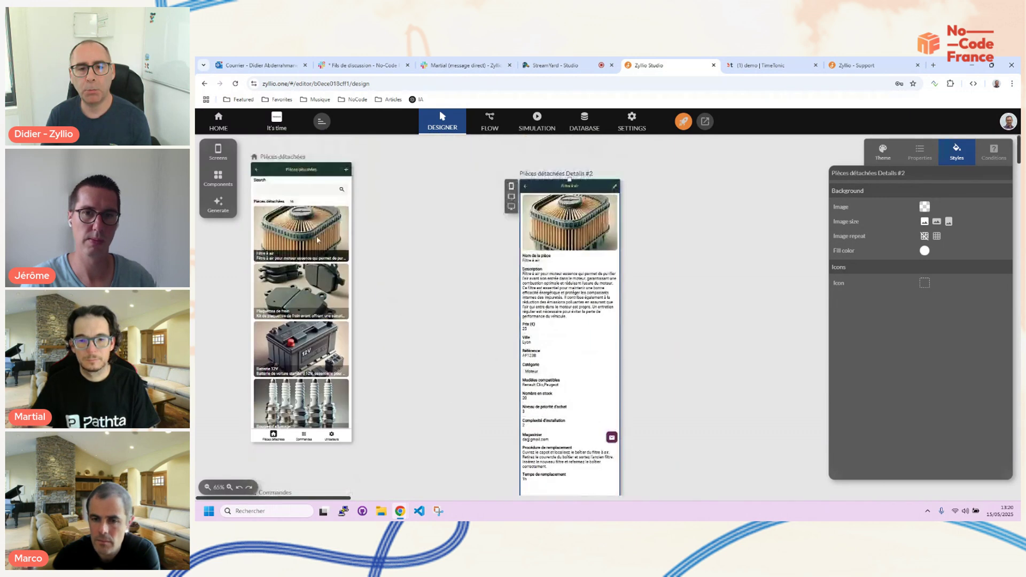
left_click_drag(283, 159, 404, 176)
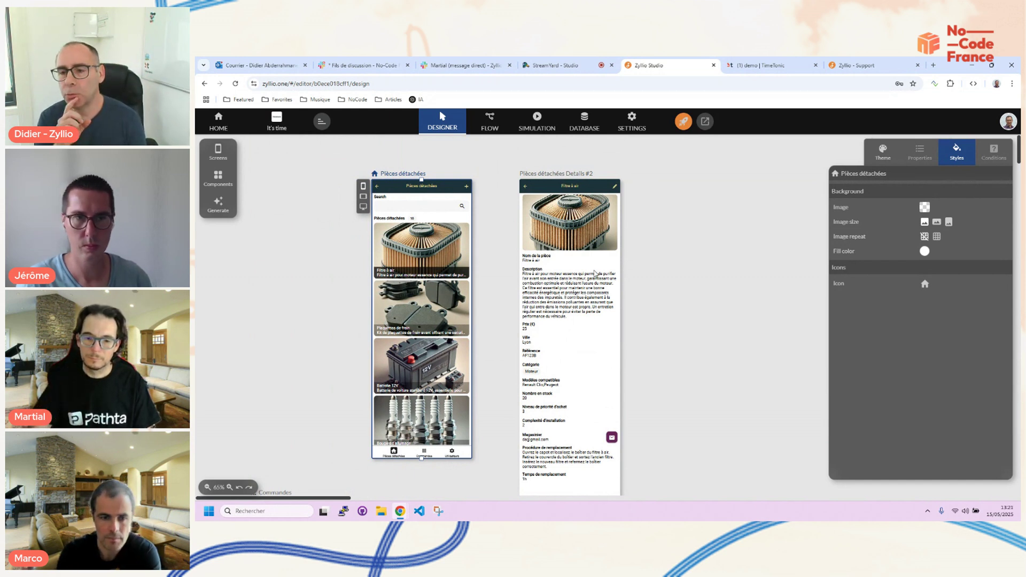
Inspect the properties of the image and the Nom de la pièce label on the Pièces détachées Details #2 screen
left_click(560, 225)
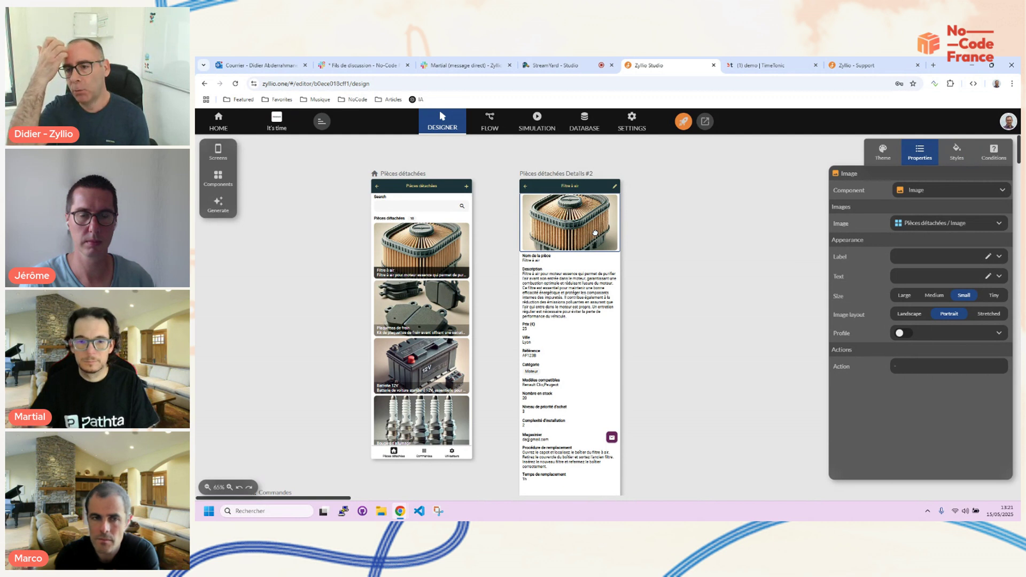
left_click(558, 258)
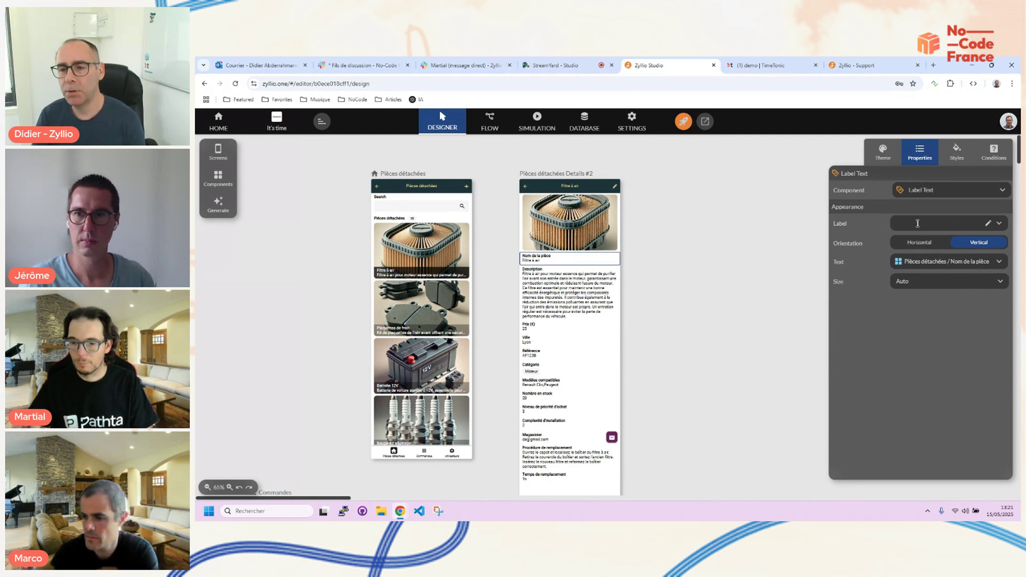
left_click(543, 223)
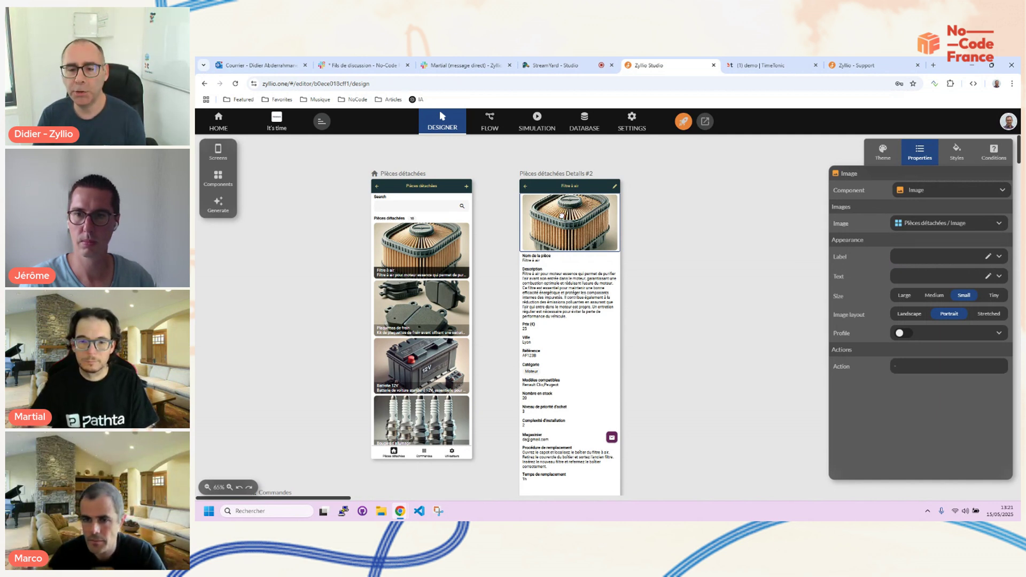
In the database schema, check the column type of Image in the Pièces détachées table without changing it
left_click(584, 122)
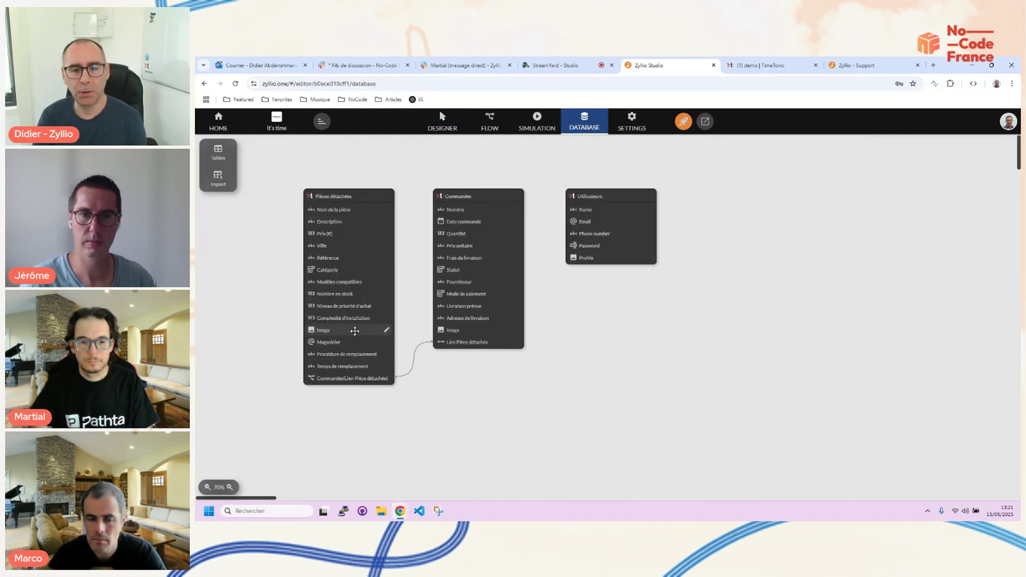
left_click(387, 331)
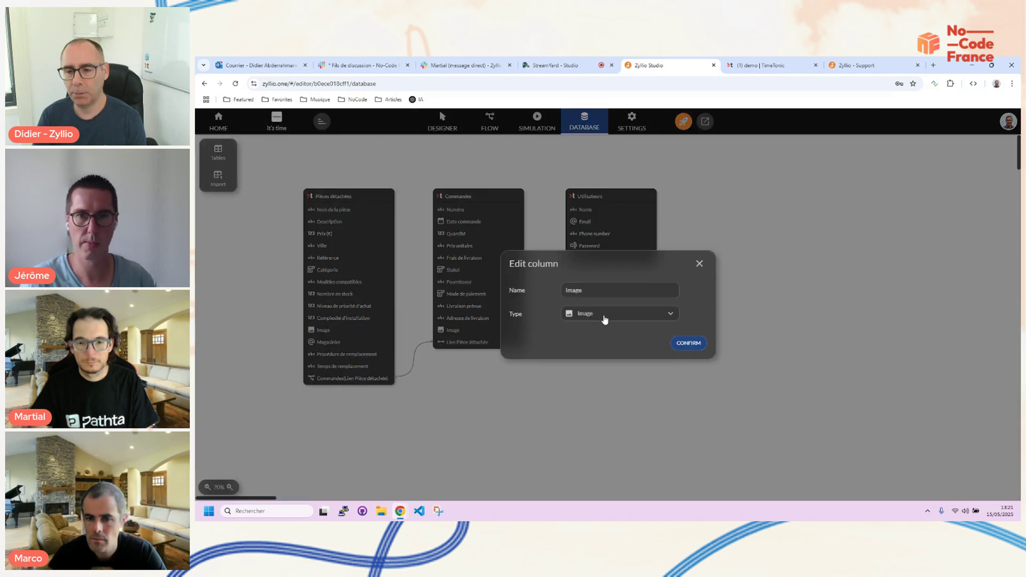
left_click(699, 264)
Return to the Designer and compare the details image's data binding with that of the Nom de la pièce label
left_click(442, 121)
left_click(561, 226)
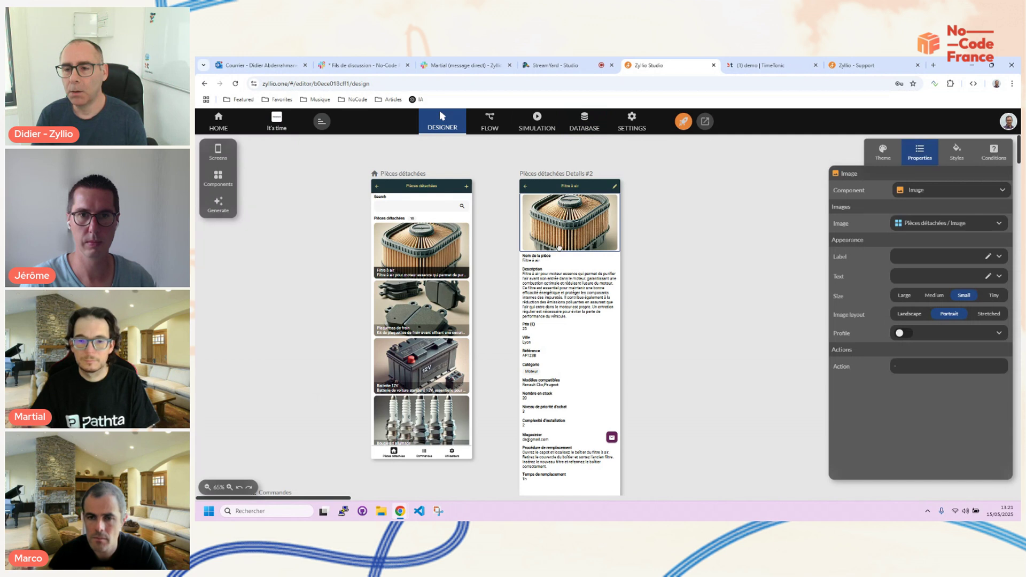
left_click(556, 263)
left_click(548, 262)
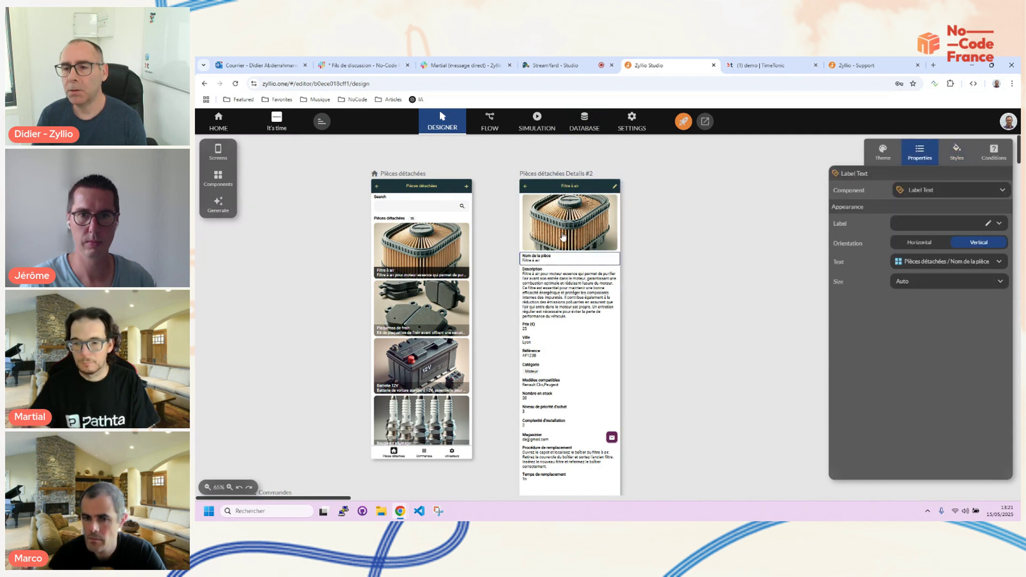
Bind the overlay text of the image on the Pièces détachées Details #2 screen to the Pièces détachées / Nom de la pièce data
left_click(558, 214)
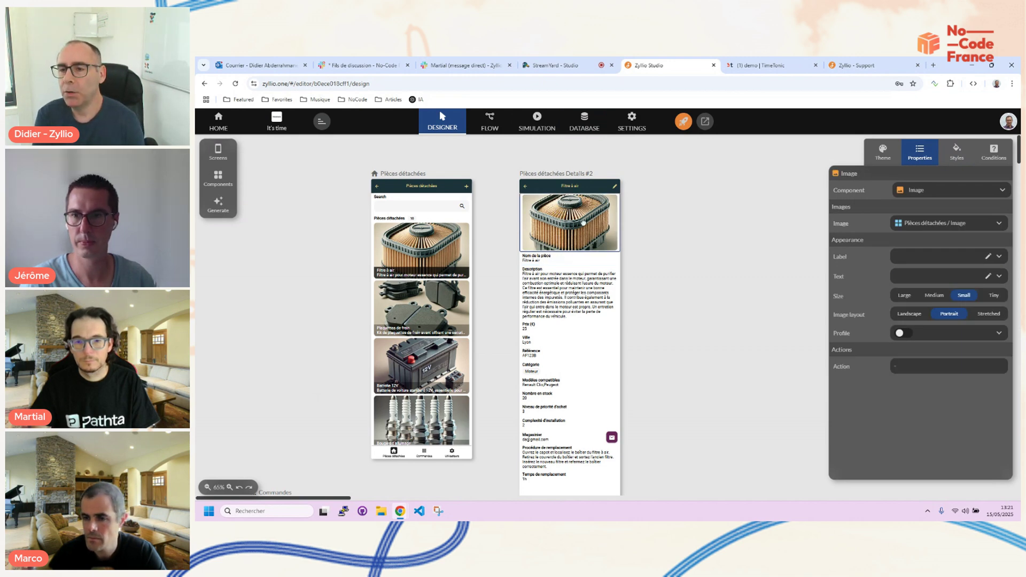
left_click(229, 487)
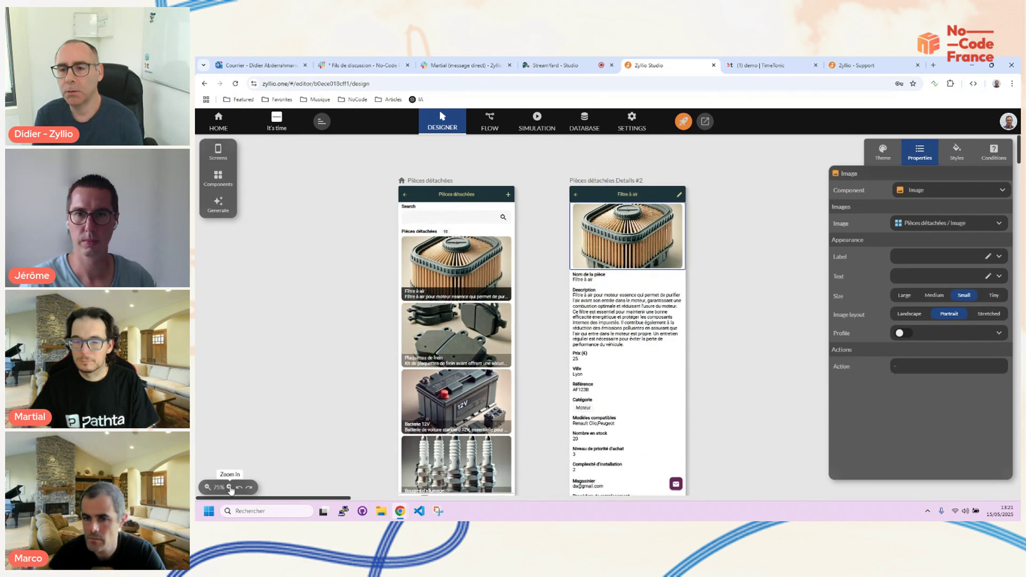
left_click_drag(611, 297, 409, 271)
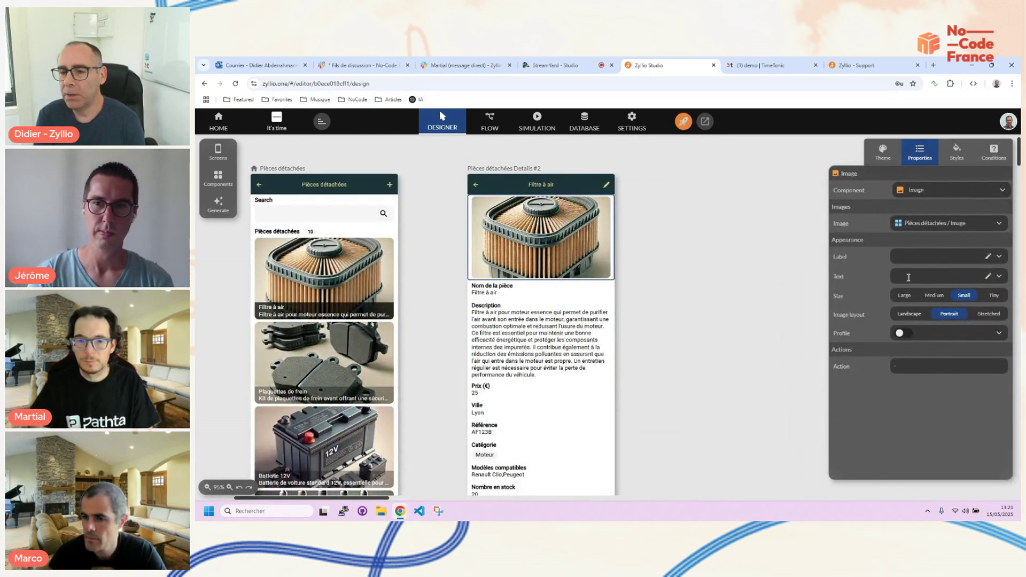
left_click(925, 275)
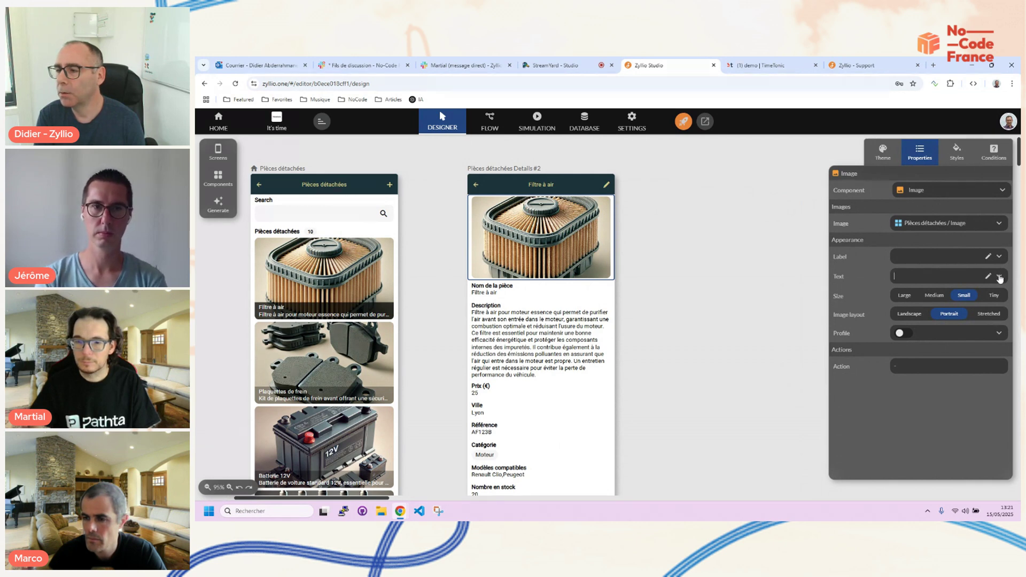
left_click(1000, 276)
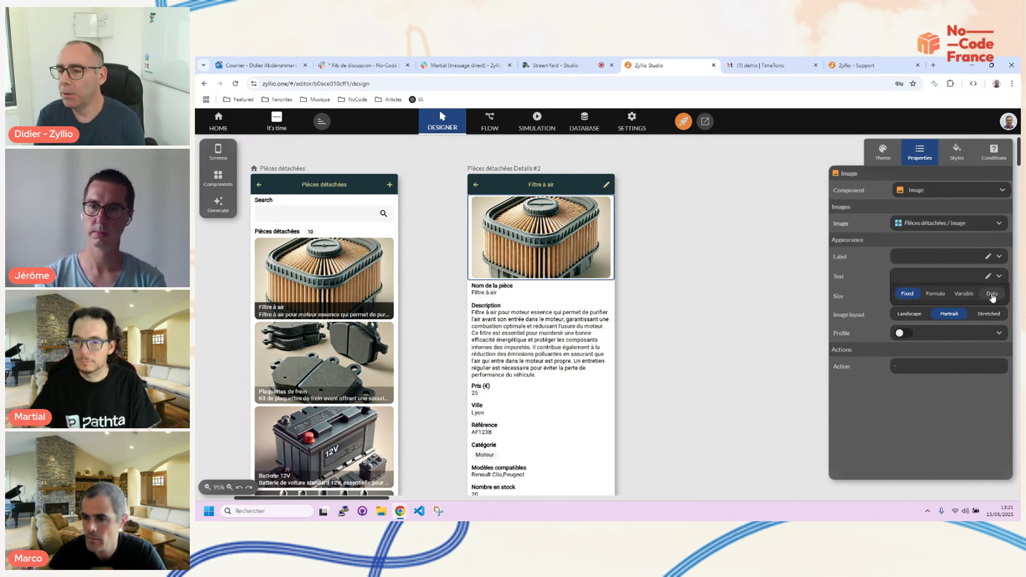
left_click(992, 295)
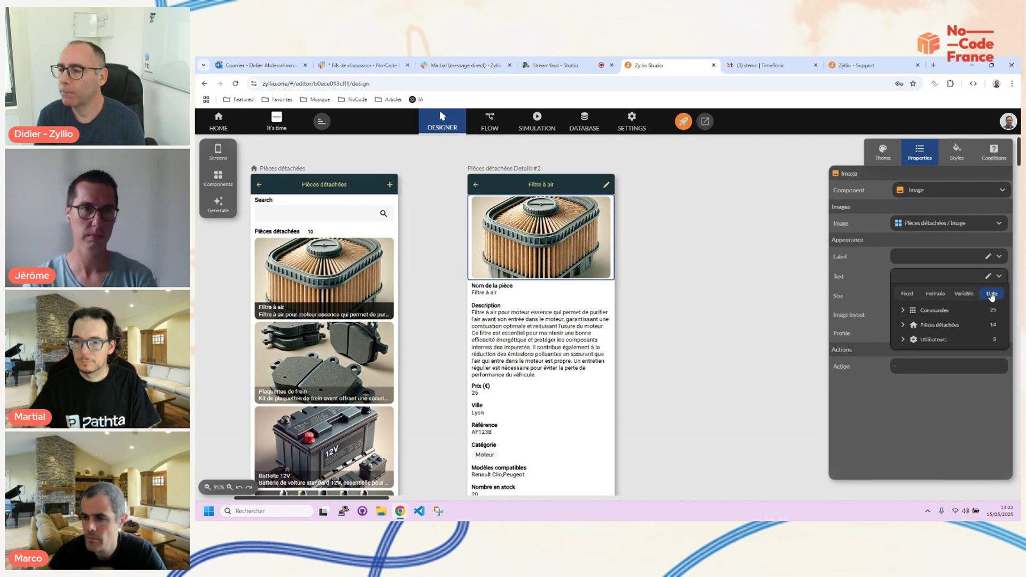
left_click(931, 327)
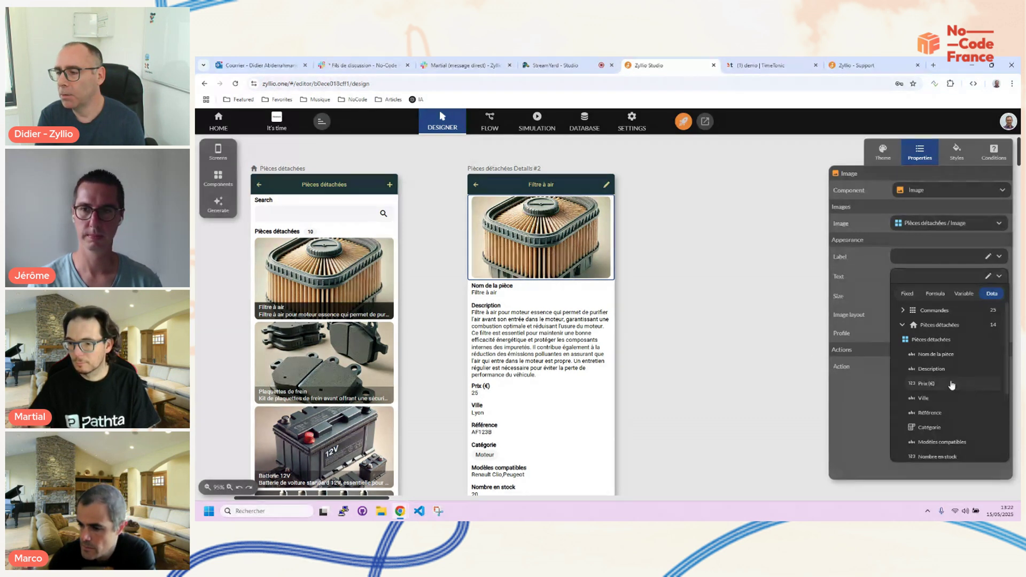
left_click(943, 357)
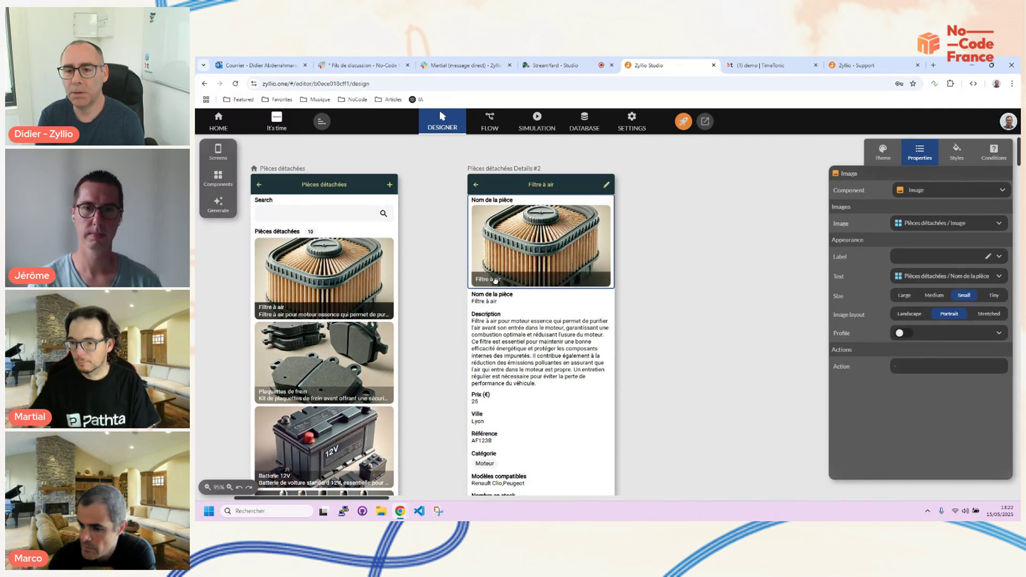
Delete the separate Nom de la pièce label below the image and change the Description label into a Suggestion component
left_click(505, 304)
key("Delete")
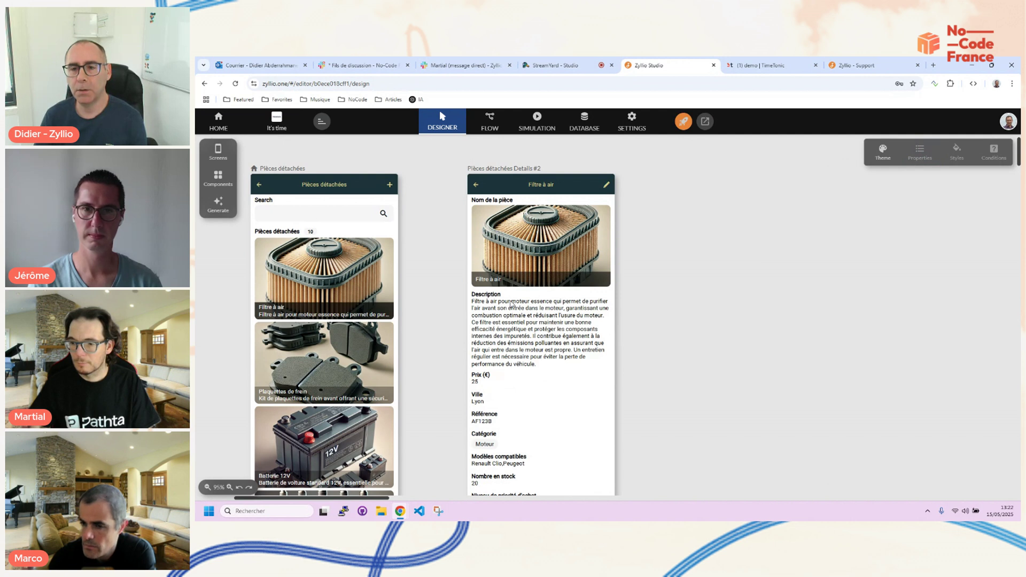
left_click(511, 304)
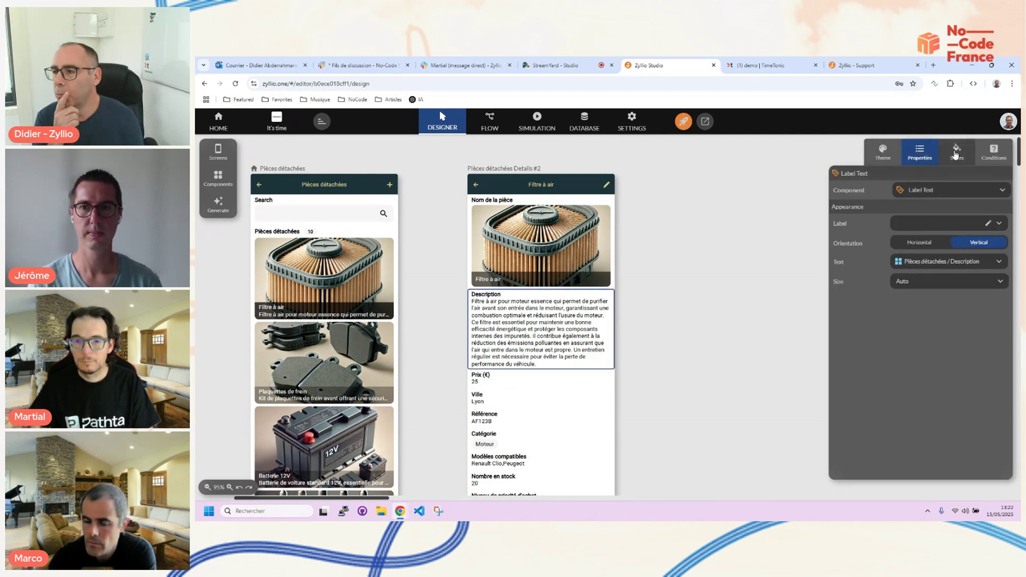
left_click(923, 191)
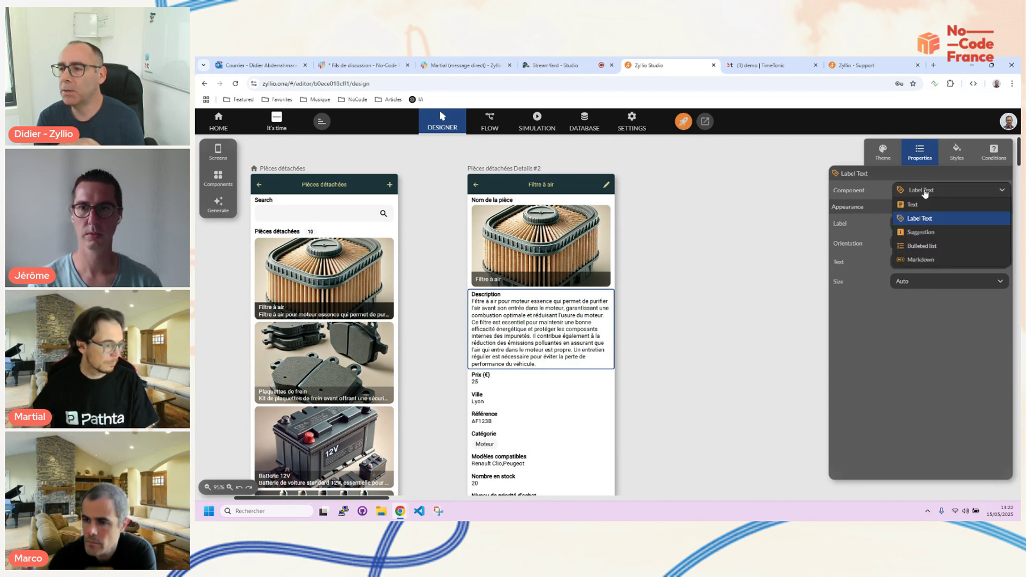
left_click(918, 233)
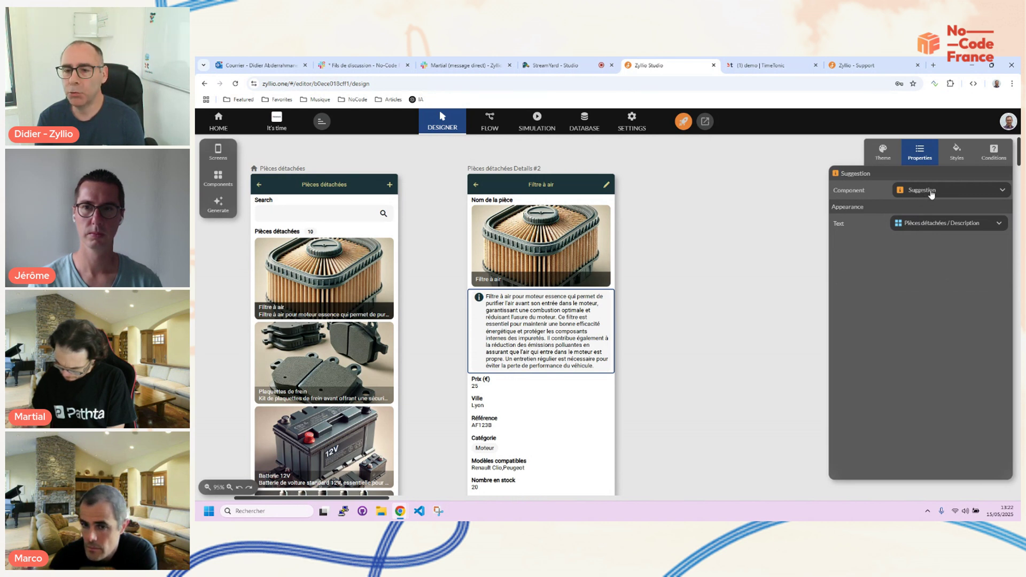
Browse the component library from basics and lists through contact buttons, media and geolocation
left_click(218, 180)
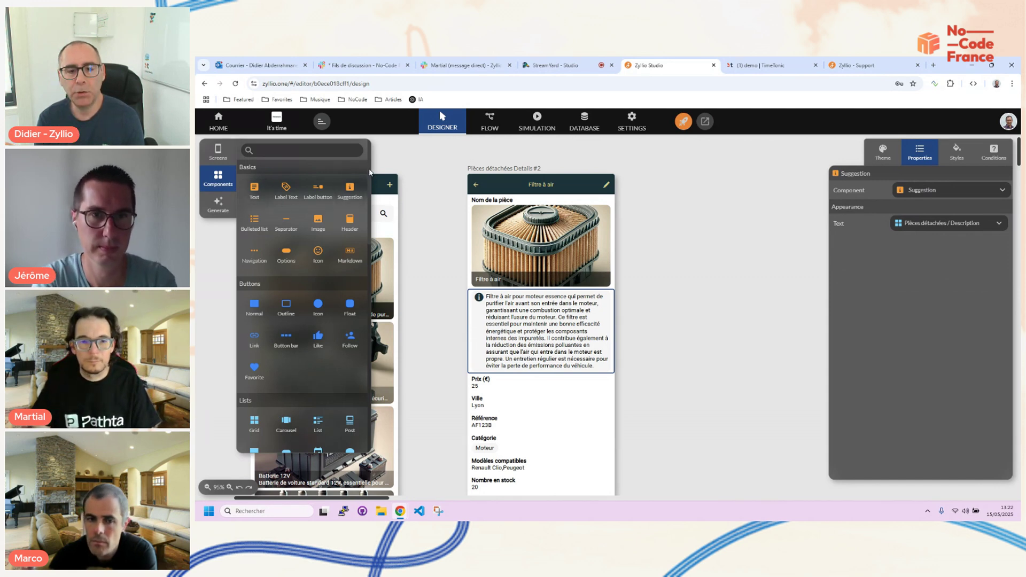
scroll(368, 230, "down", 3)
scroll(367, 230, "down", 3)
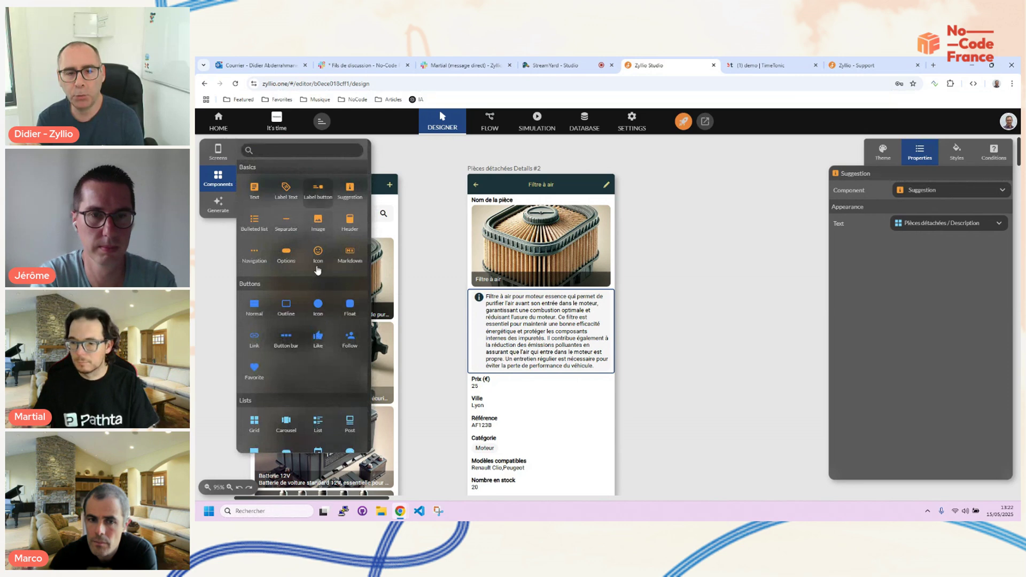
scroll(323, 274, "down", 2)
scroll(322, 274, "down", 5)
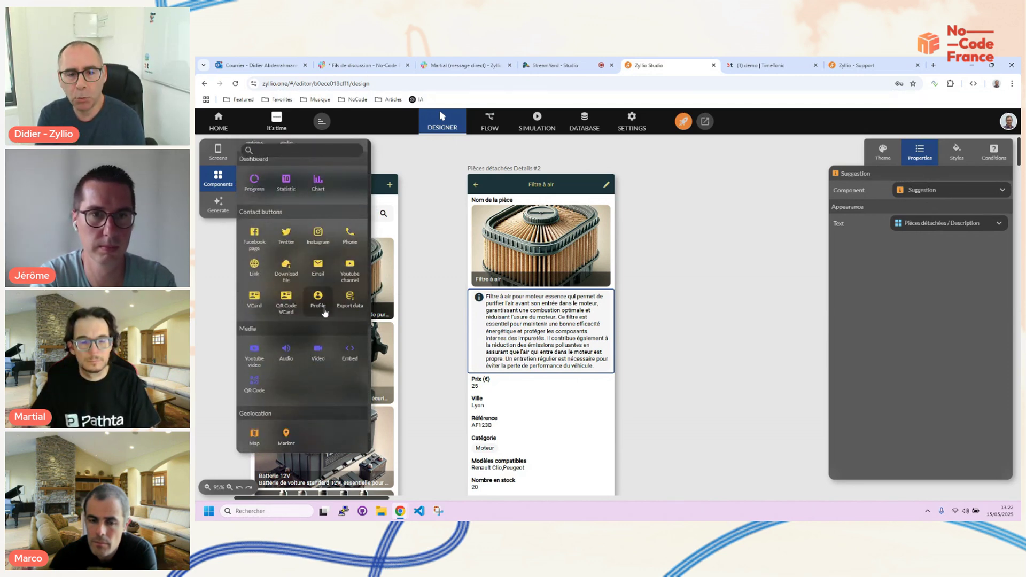
scroll(327, 312, "up", 2)
scroll(327, 312, "up", 8)
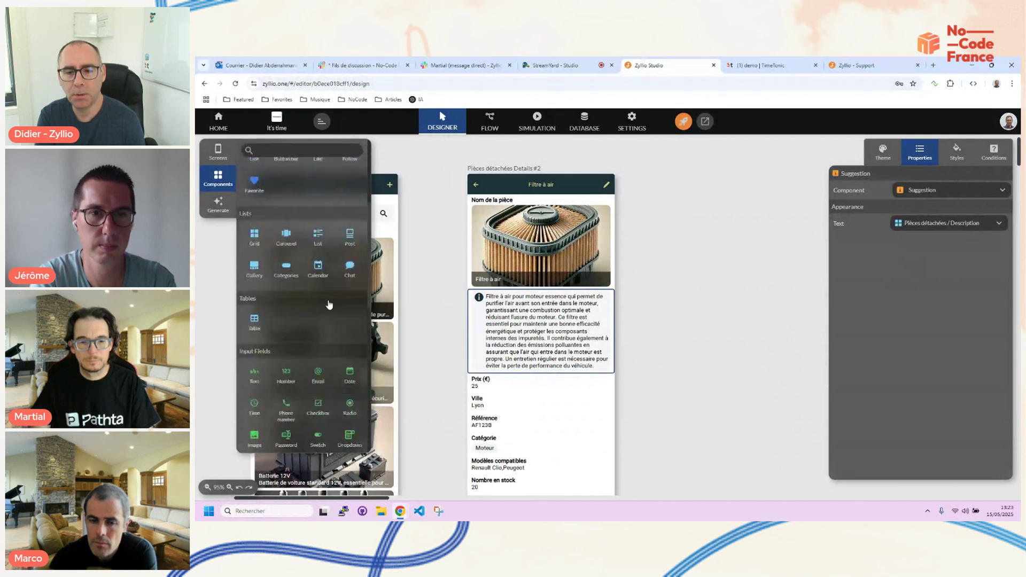
scroll(330, 305, "up", 2)
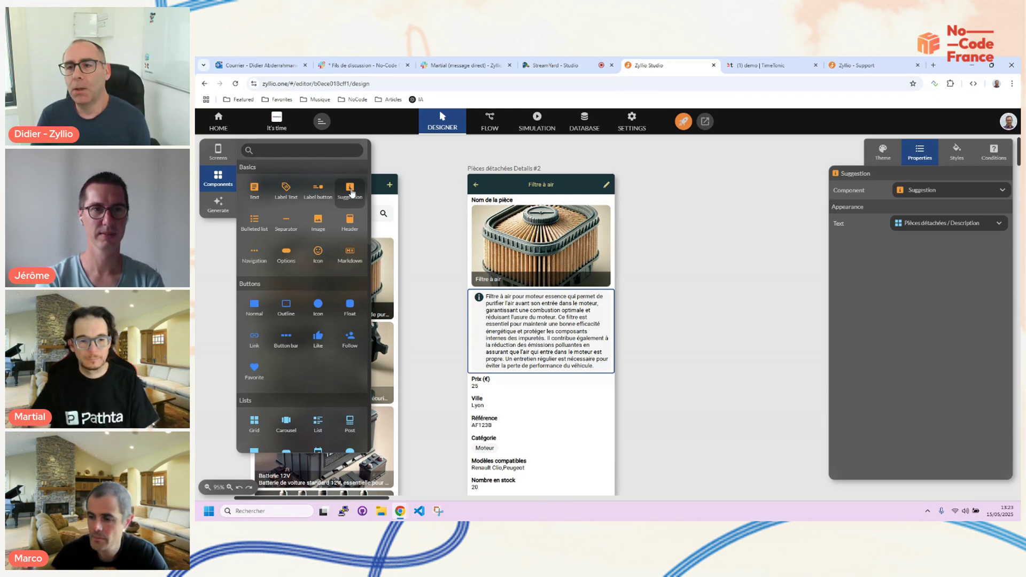
Review the plugin installation and custom extension options in the application settings, then return to the Designer
left_click(640, 125)
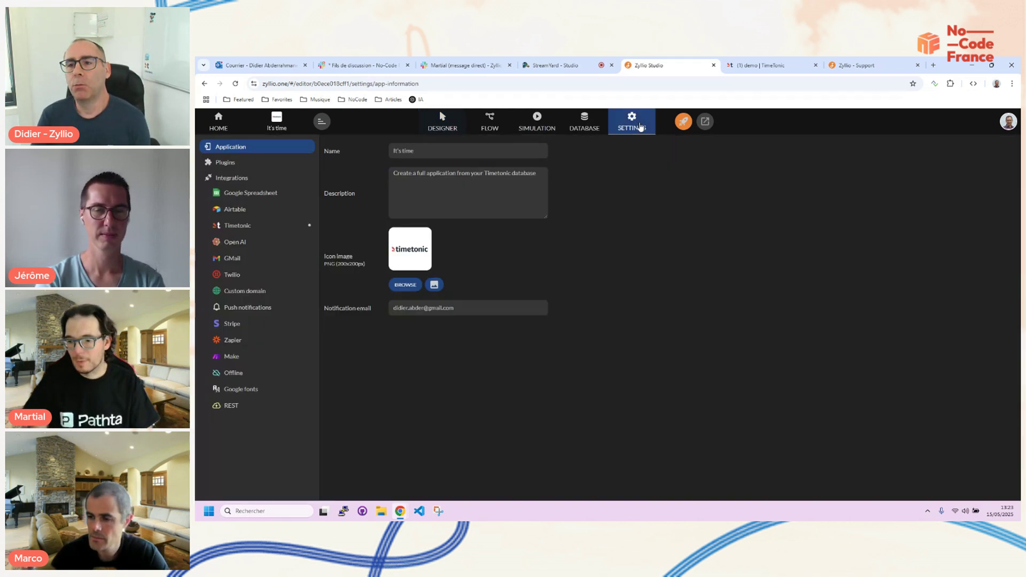
left_click(225, 163)
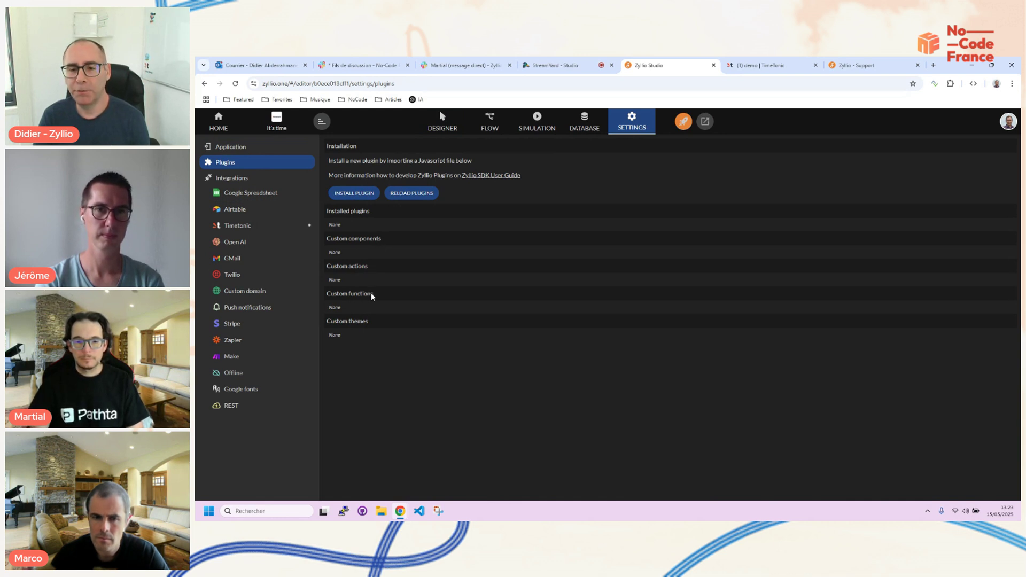
left_click(442, 118)
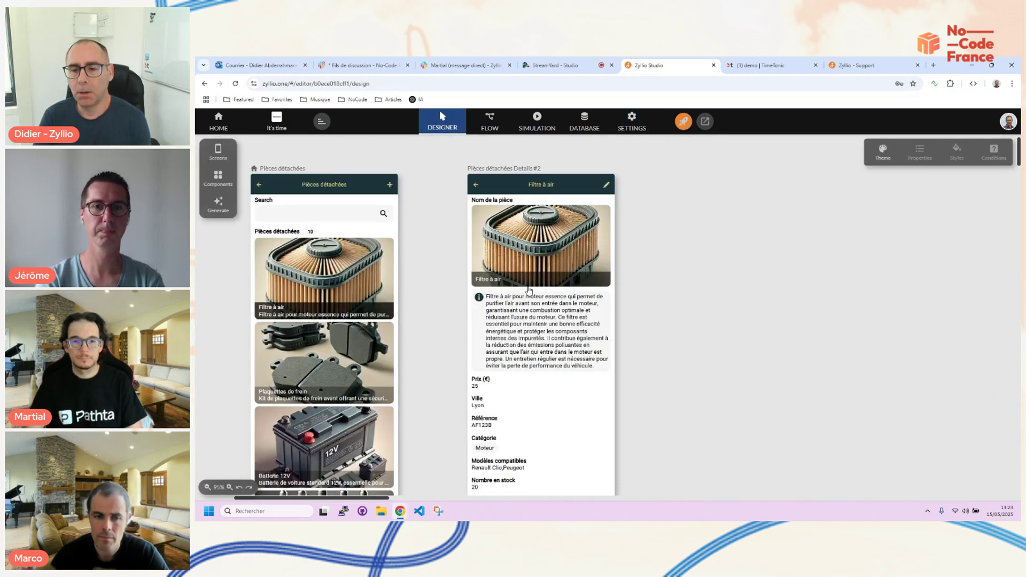
Move the Prix (€) label between the image and the description on the Pièces détachées Details #2 screen
scroll(556, 322, "down", 1)
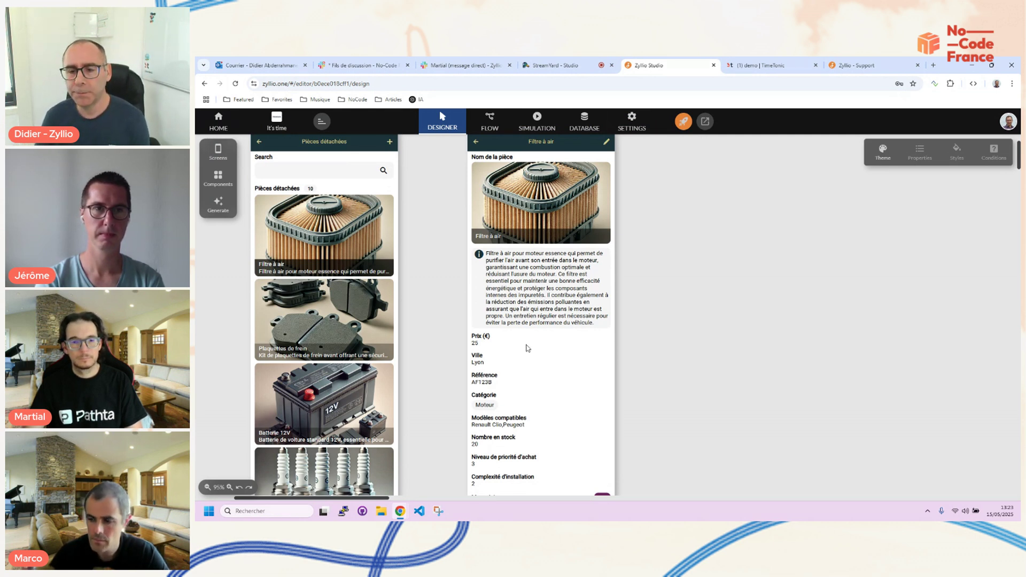
left_click(511, 342)
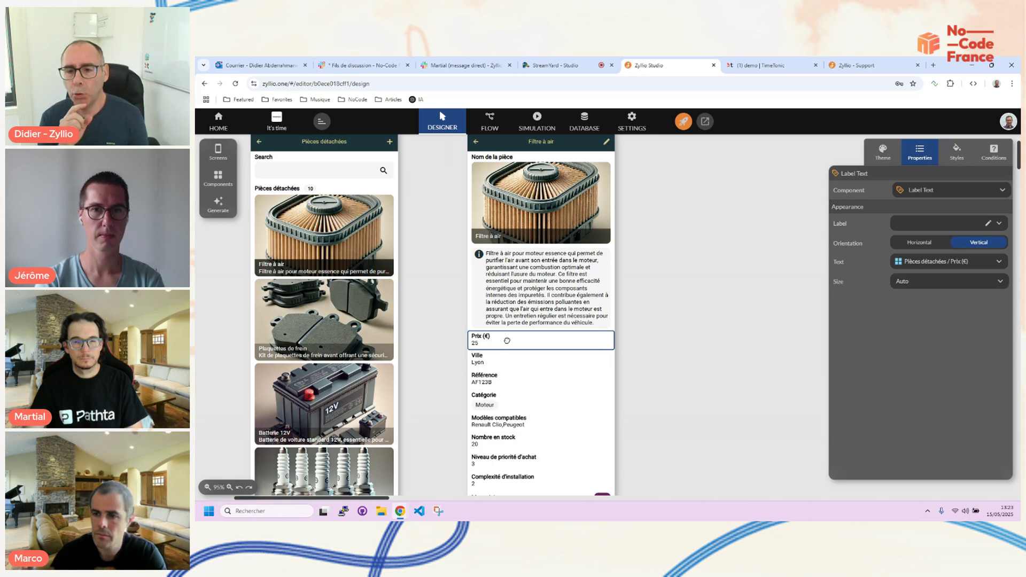
left_click_drag(504, 340, 532, 277)
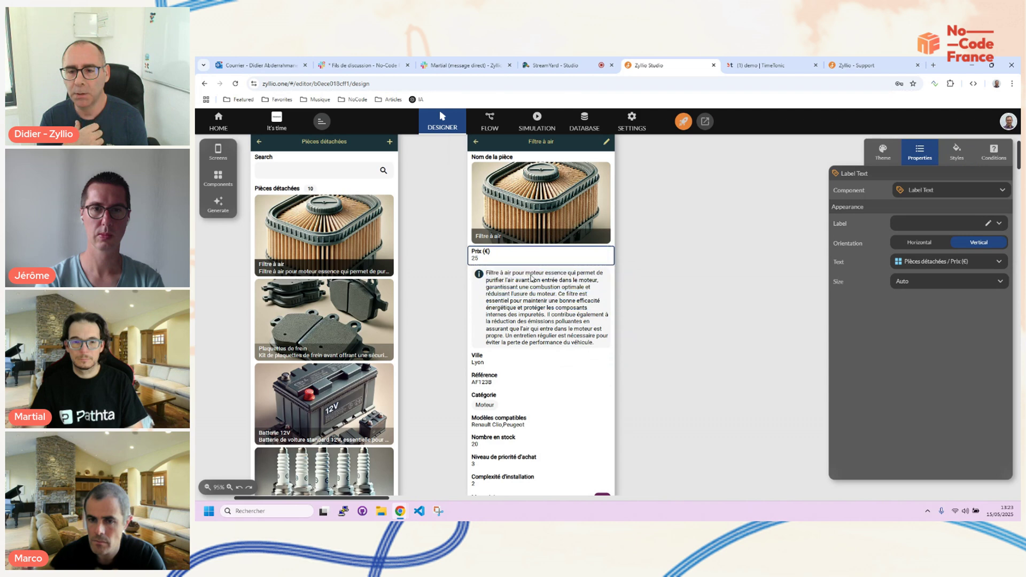
Set the Prix (€) label's orientation to Horizontal
left_click(208, 488)
left_click(208, 488)
left_click(378, 250)
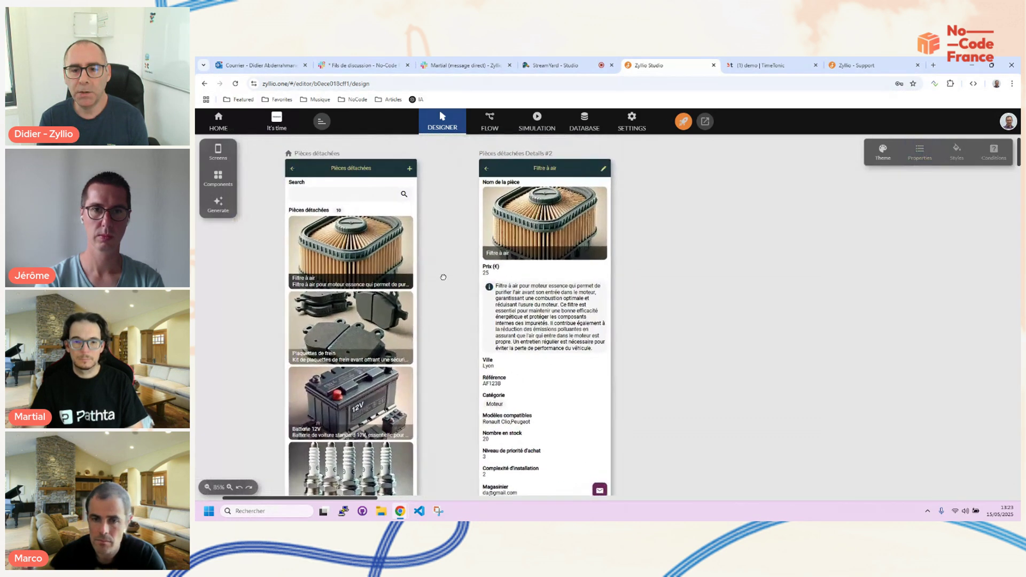
left_click(526, 270)
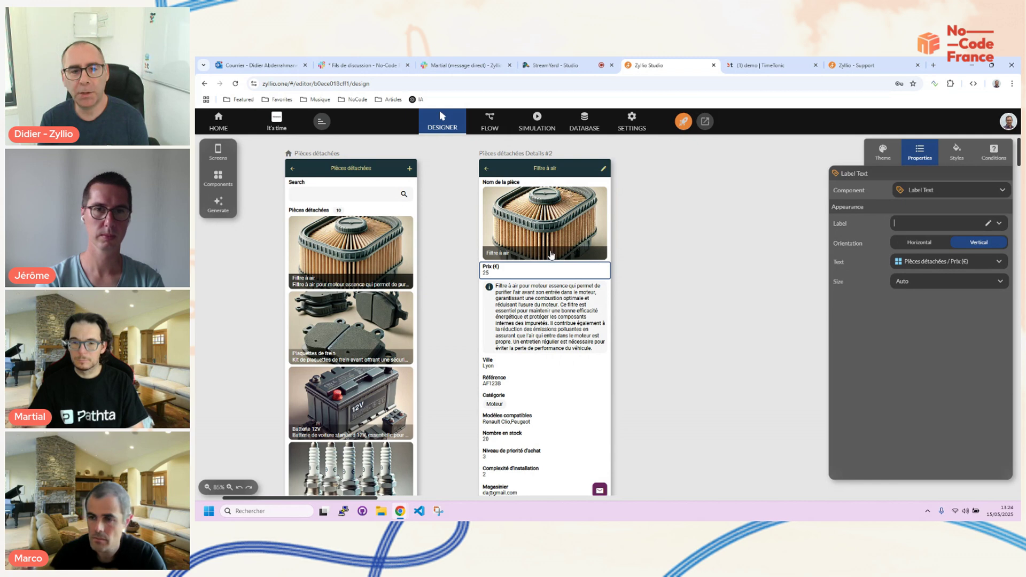
mouse_move(507, 268)
left_mouse_down()
mouse_move(265, 201)
mouse_move(435, 381)
mouse_move(406, 381)
mouse_move(339, 180)
mouse_move(615, 228)
mouse_move(561, 398)
mouse_move(529, 315)
mouse_move(537, 304)
mouse_move(524, 263)
left_mouse_up()
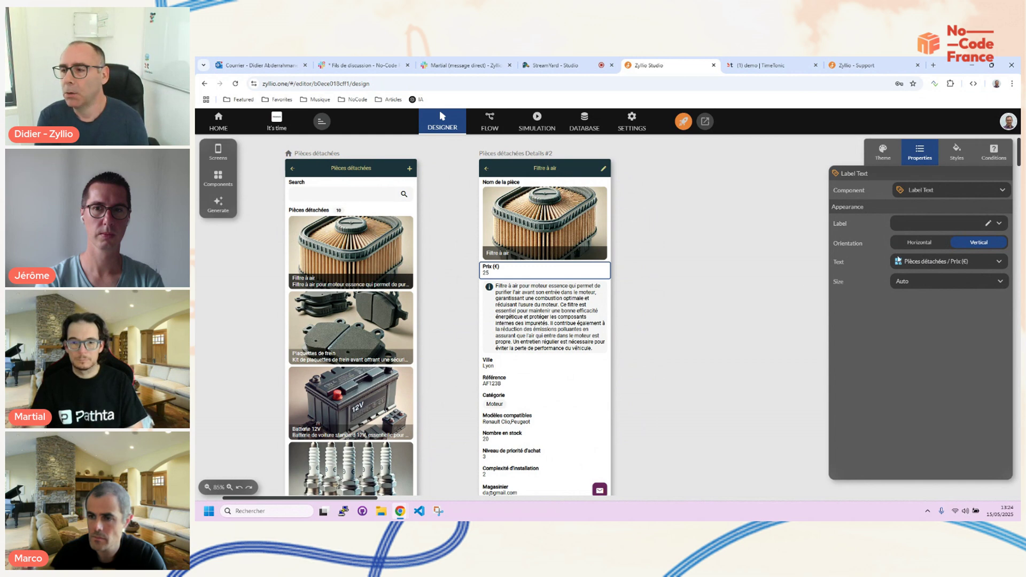
left_click(921, 243)
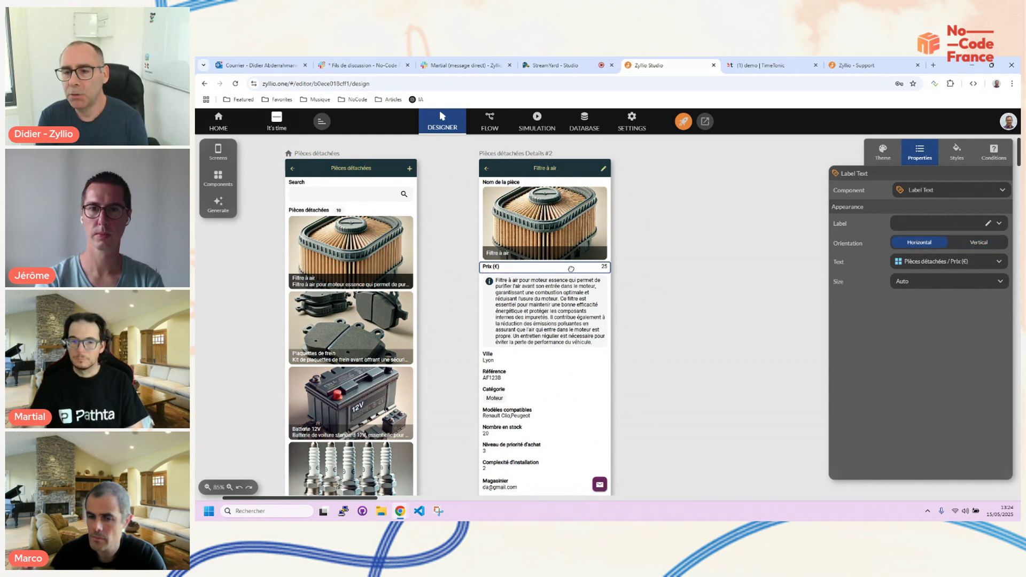
Set the Ville and Référence labels to Horizontal orientation and move Référence directly below Prix (€)
scroll(586, 267, "down", 2)
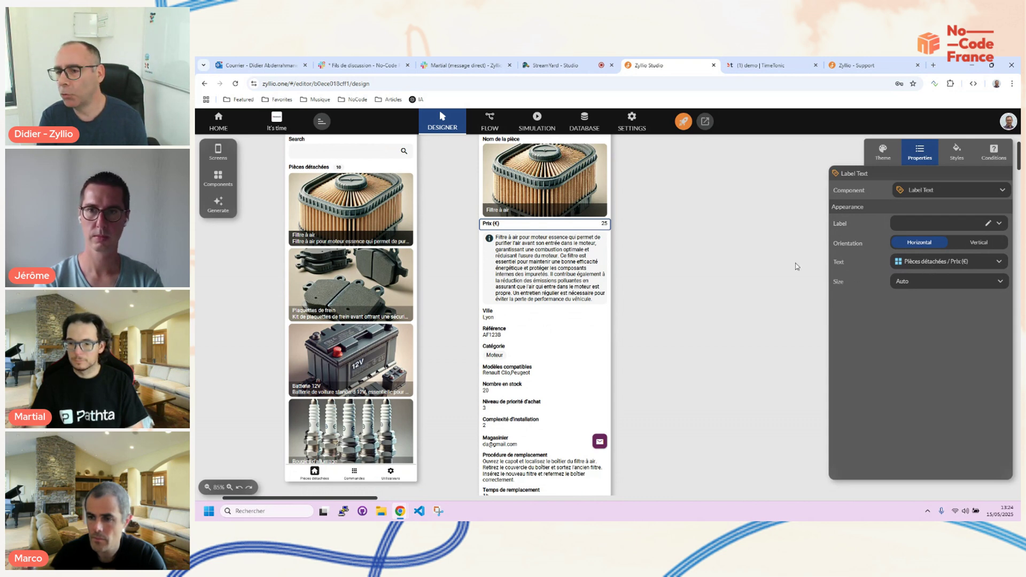
left_click(499, 319)
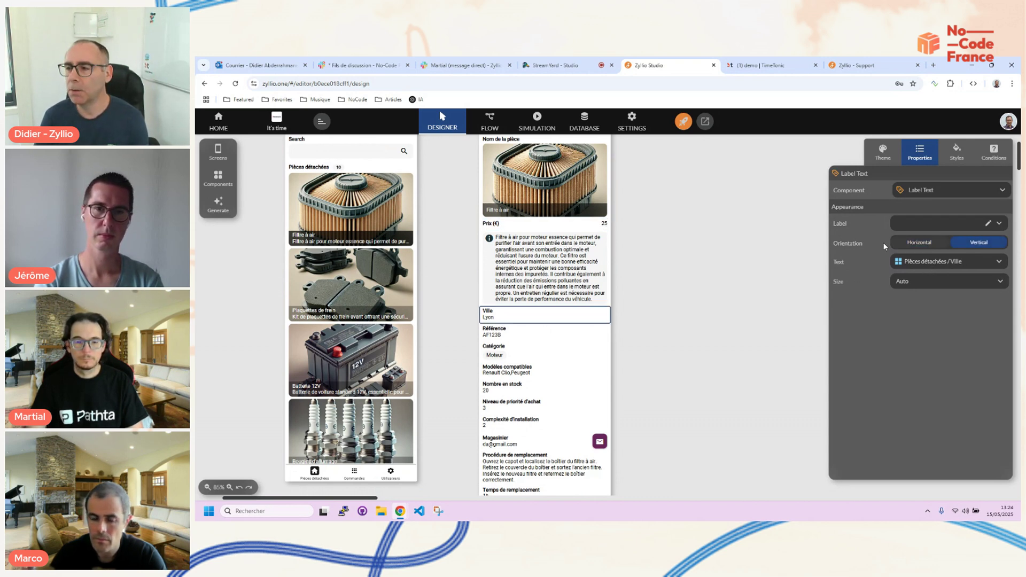
left_click(911, 242)
left_click(514, 327)
left_click(913, 243)
left_click_drag(512, 329, 497, 236)
left_click(529, 327)
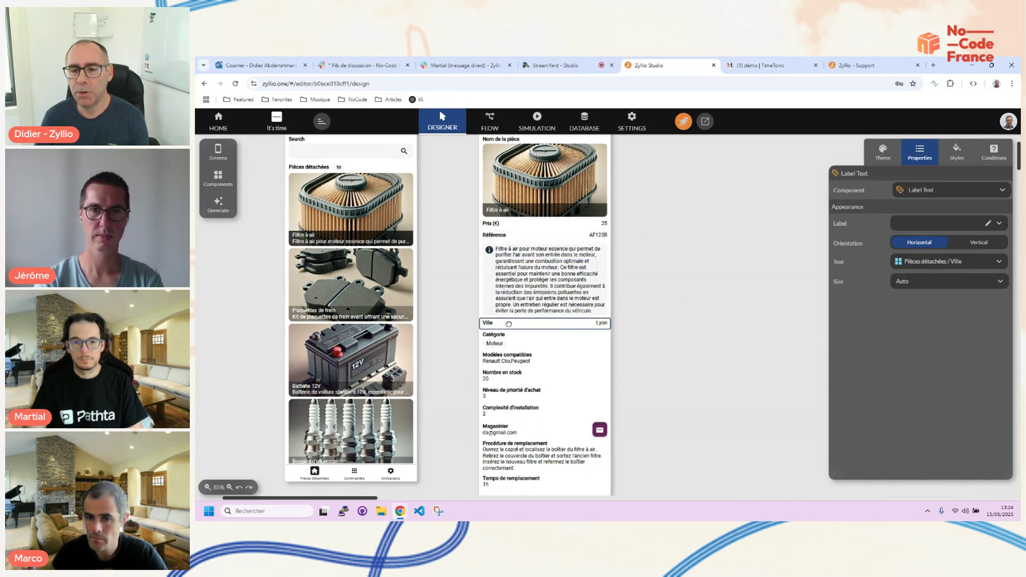
Add a Marker component with a fixed location below Temps de remplacement on the Pièces détachées Details #2 screen
scroll(533, 348, "down", 2)
left_click(530, 424)
scroll(540, 435, "down", 4)
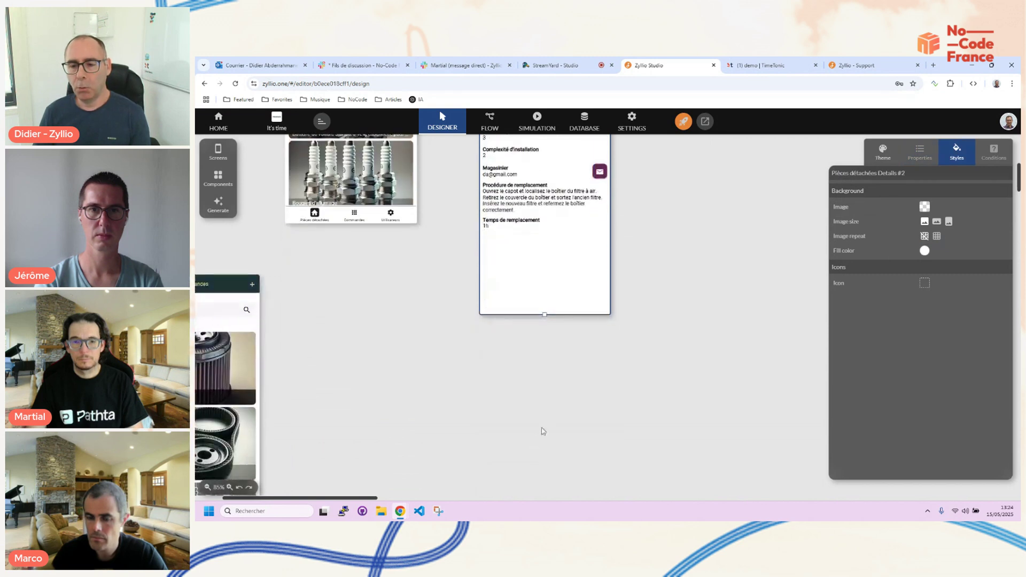
scroll(526, 351, "up", 5)
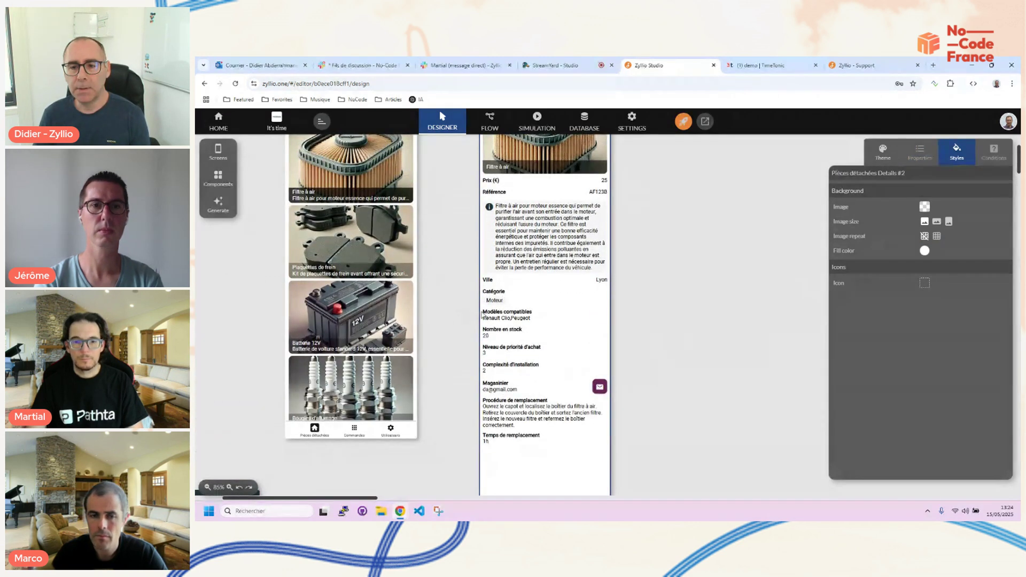
left_click(219, 177)
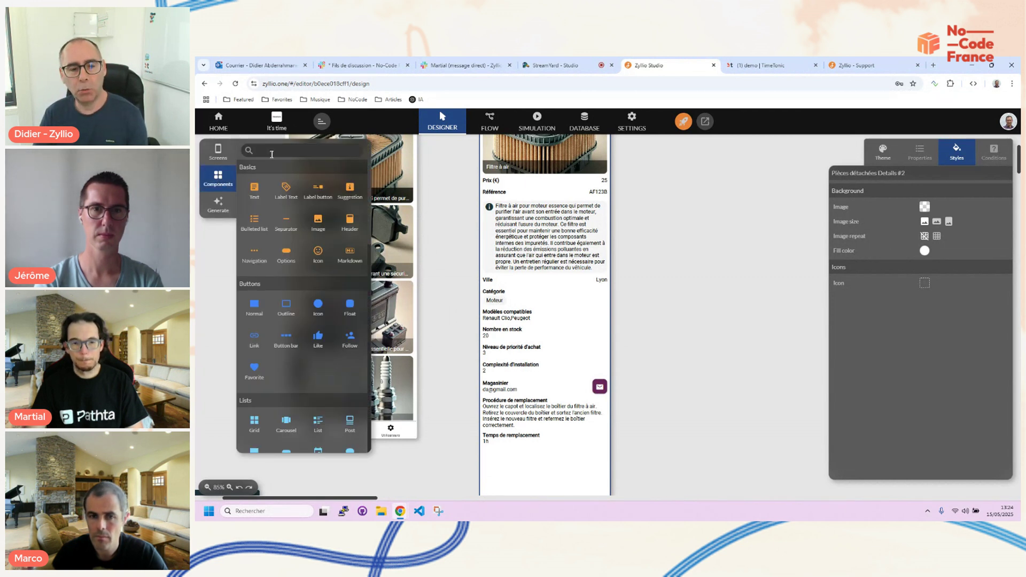
type("mar")
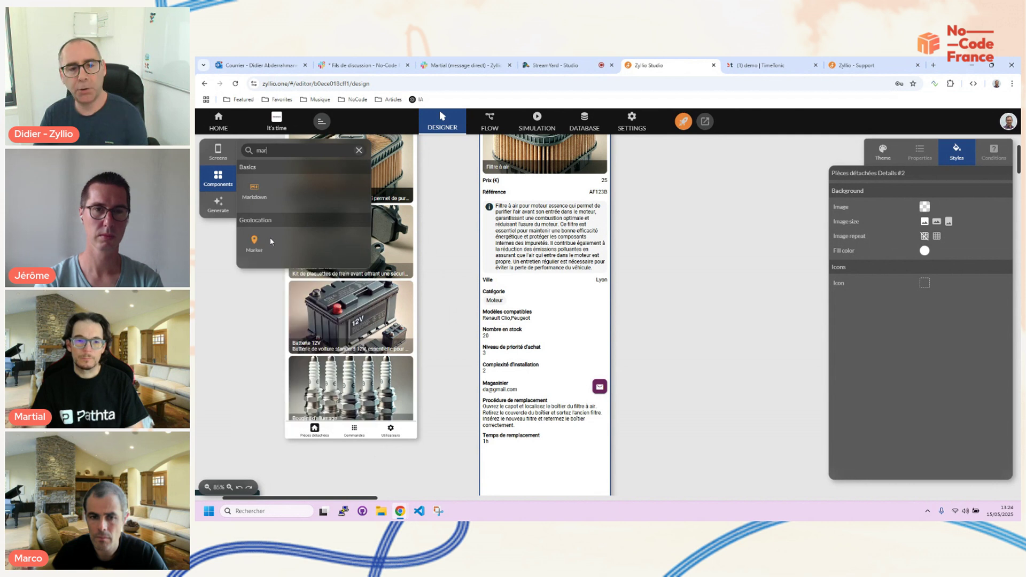
left_click(255, 241)
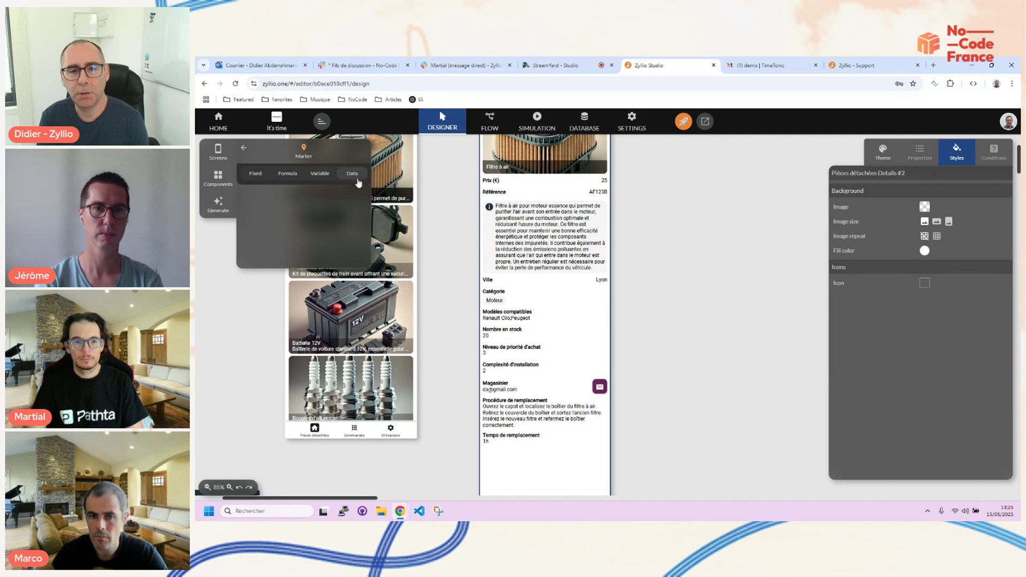
left_click(256, 175)
mouse_move(280, 229)
left_mouse_down()
mouse_move(557, 486)
mouse_move(563, 394)
left_mouse_up()
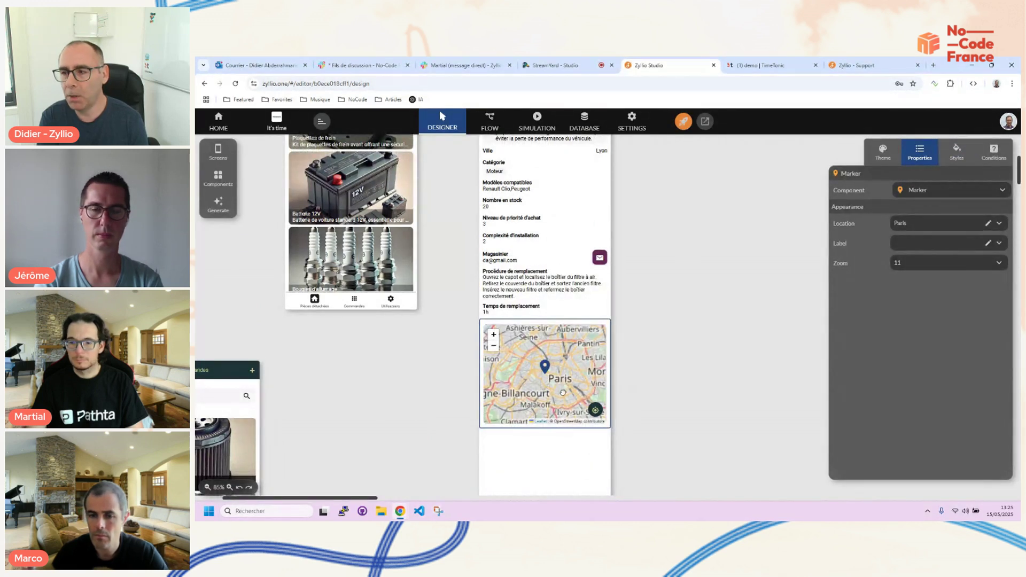
Try Lyon as the marker's fixed location, and bind the location to the Ville field of Pièces détachées
double_click(913, 222)
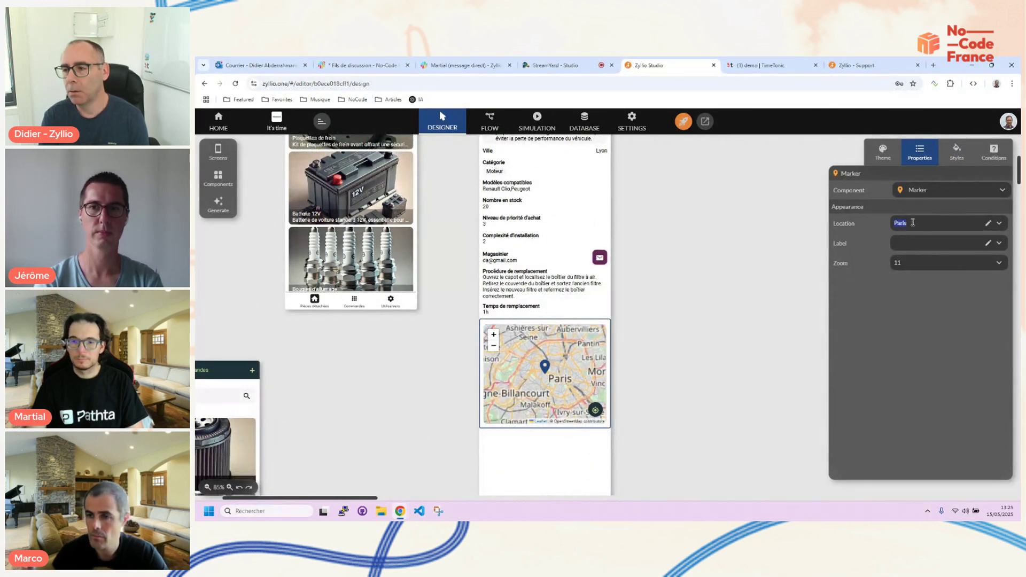
type("Lyon")
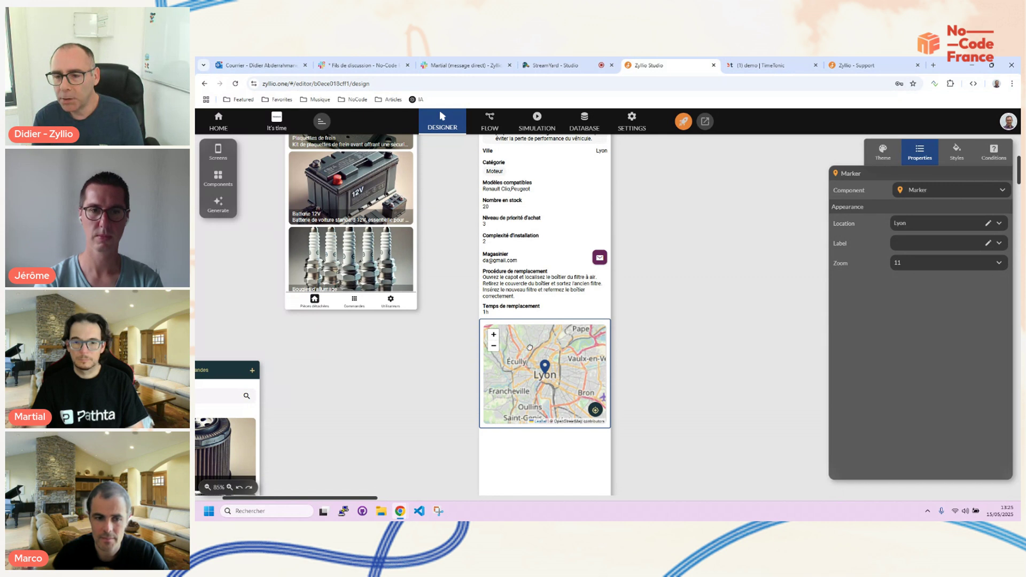
left_click(999, 224)
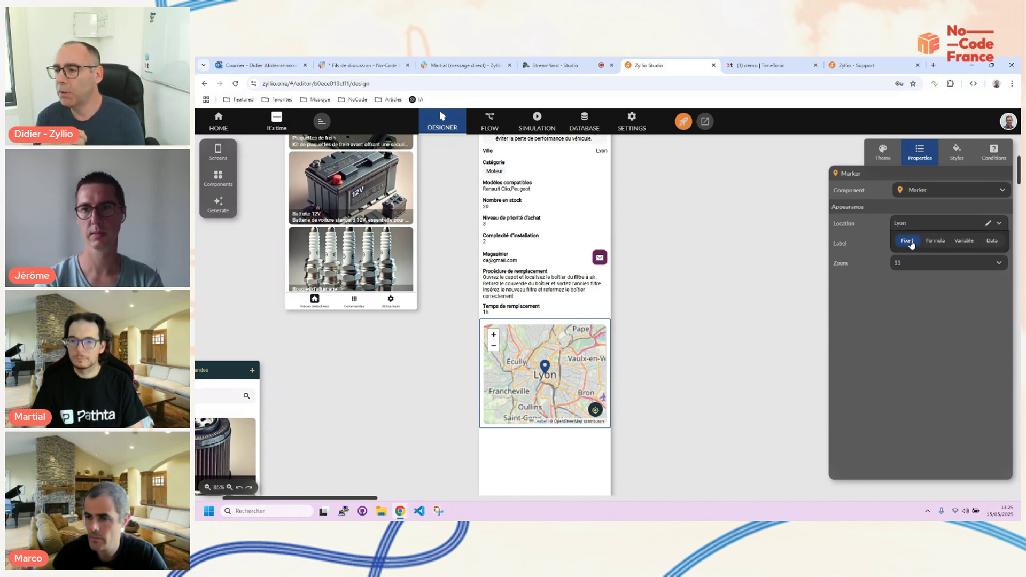
left_click(992, 242)
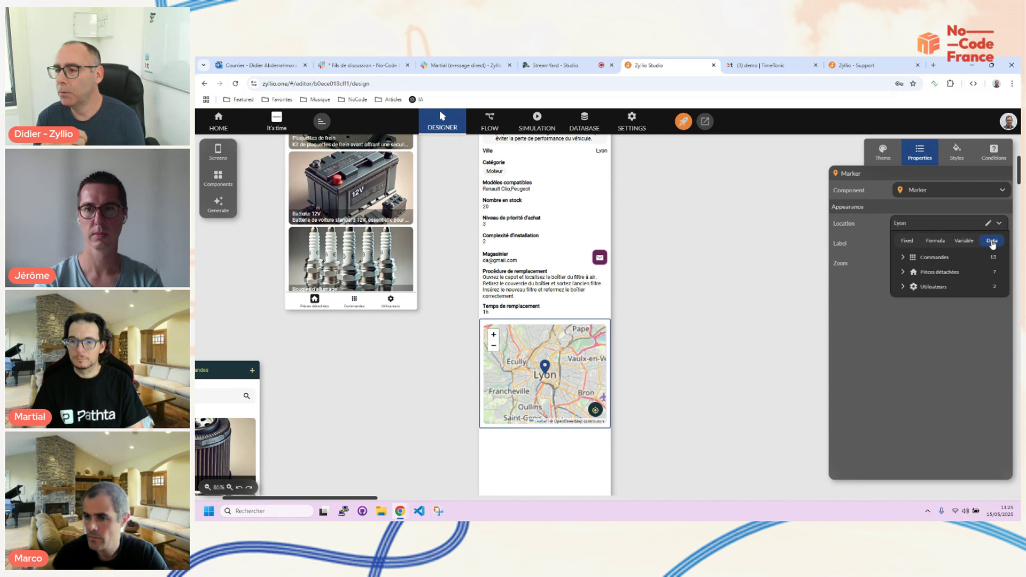
left_click(940, 276)
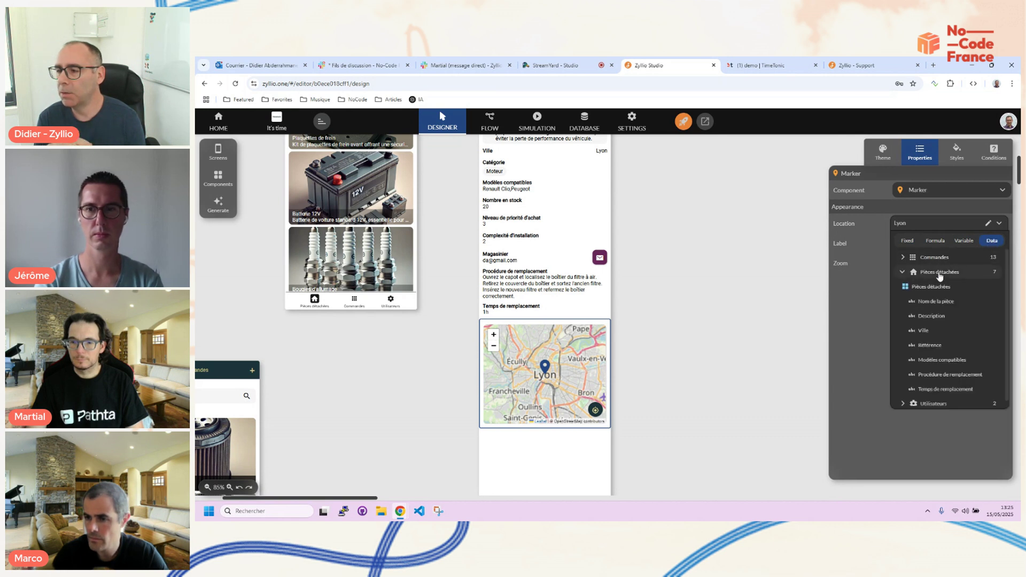
left_click(921, 330)
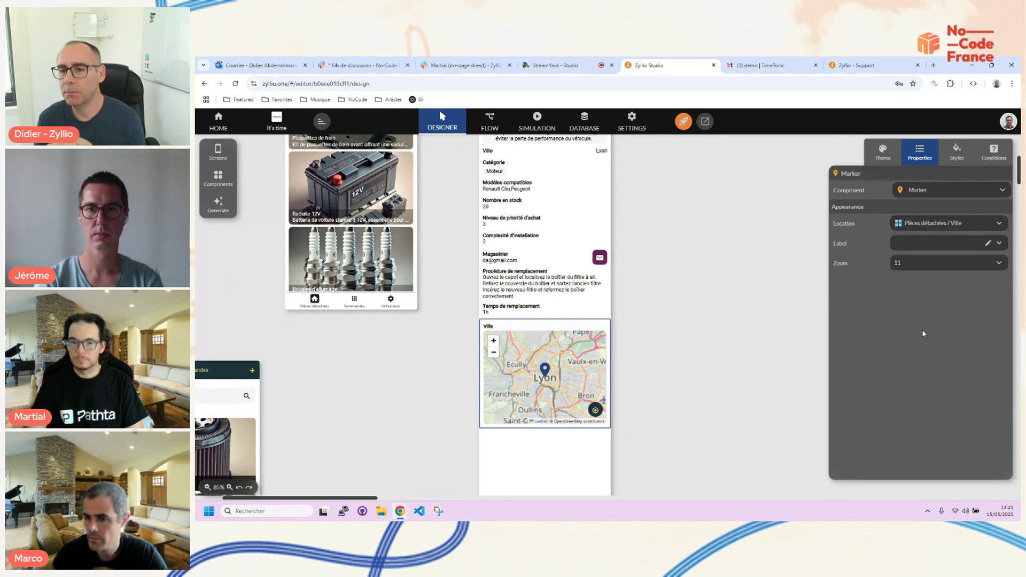
Move the map marker directly below the Ville label and delete that label
scroll(545, 427, "up", 2)
left_click_drag(542, 457, 525, 286)
left_click(527, 238)
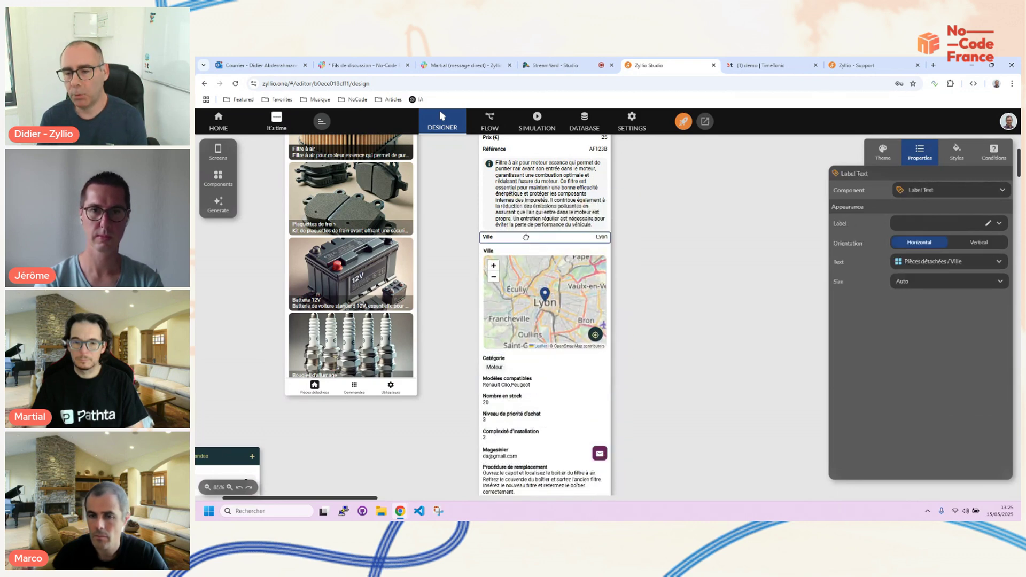
key("Delete")
left_click(535, 280)
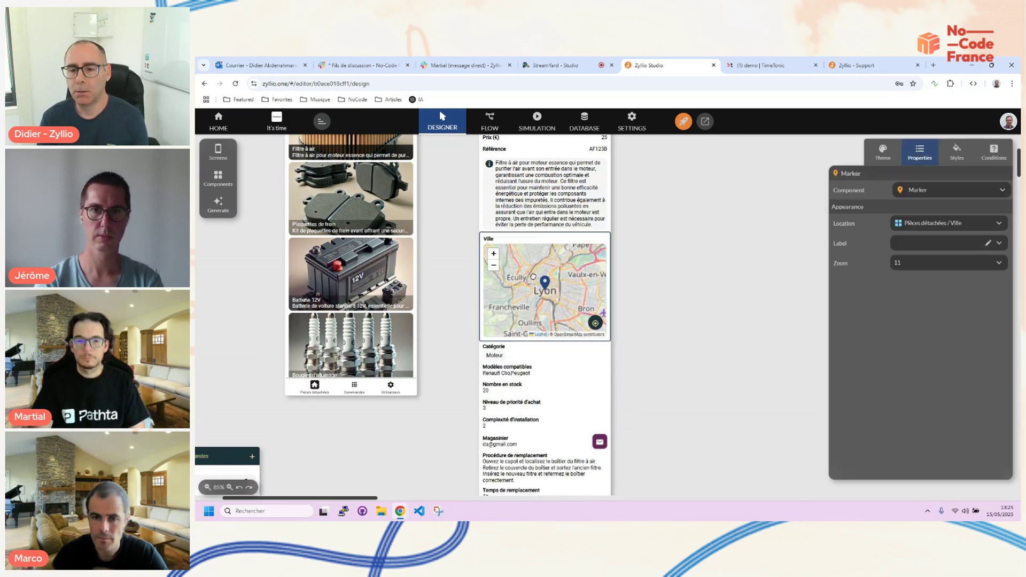
Add an Options component bound to Pièces détachées / Modèles compatibles directly above the existing Modèles compatibles label
scroll(596, 397, "down", 2)
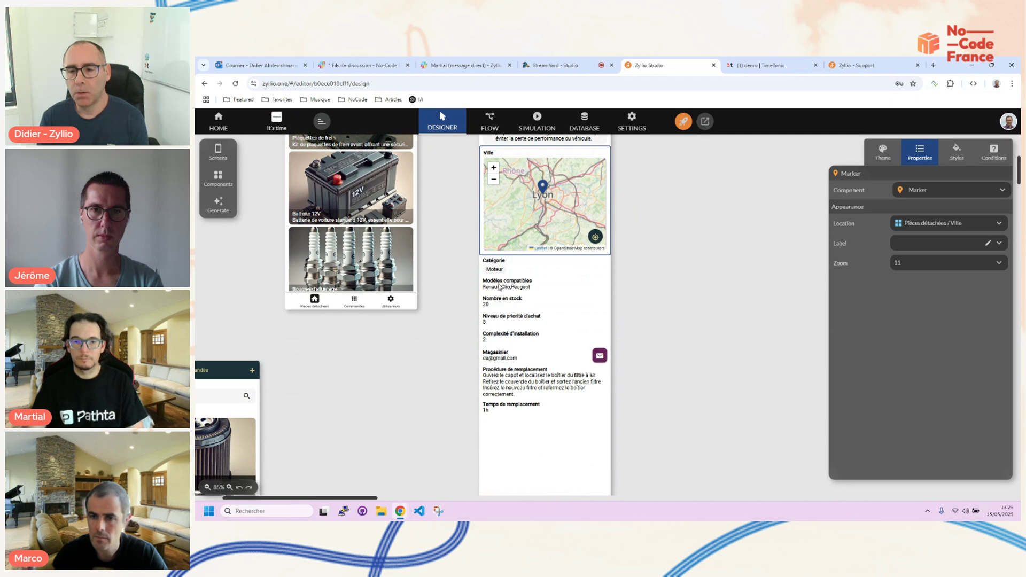
left_click(535, 283)
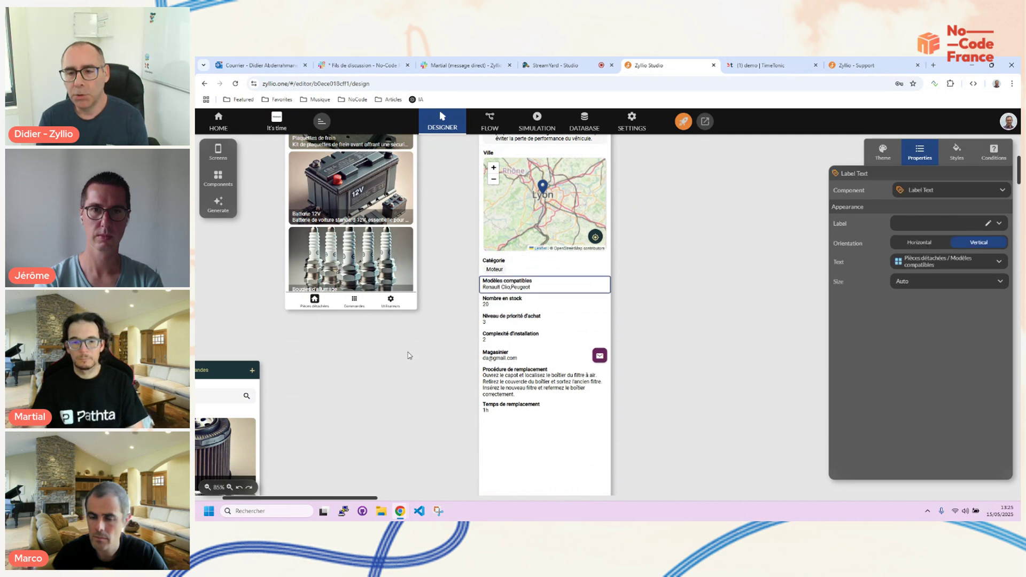
left_click(230, 487)
scroll(591, 369, "down", 1)
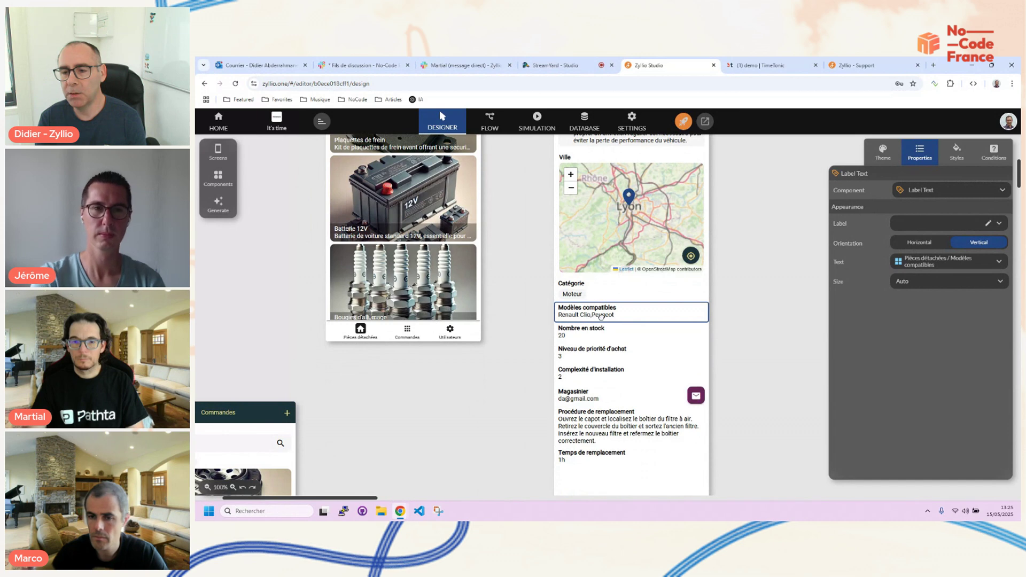
scroll(592, 316, "down", 1)
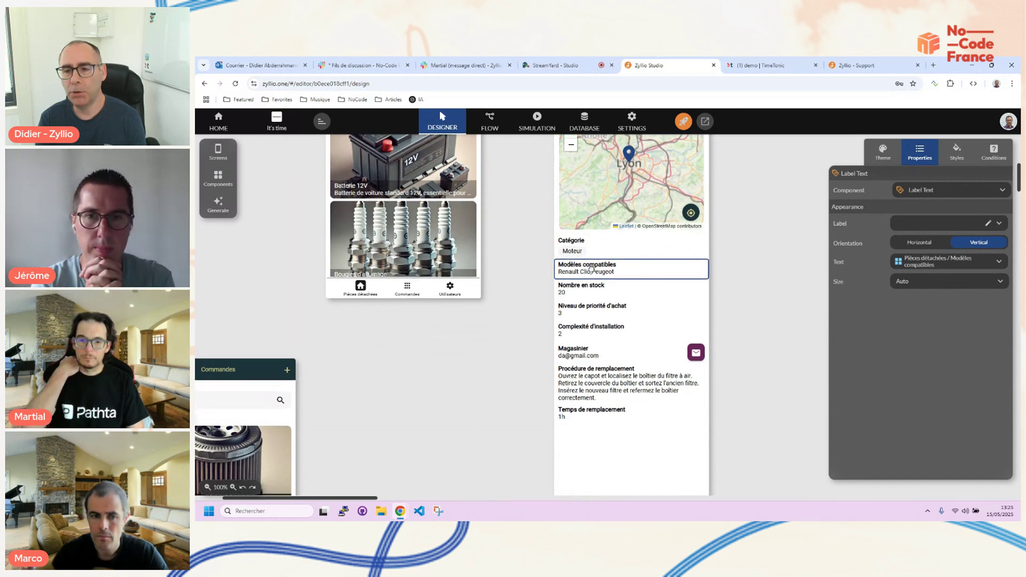
left_click(220, 178)
left_click(287, 261)
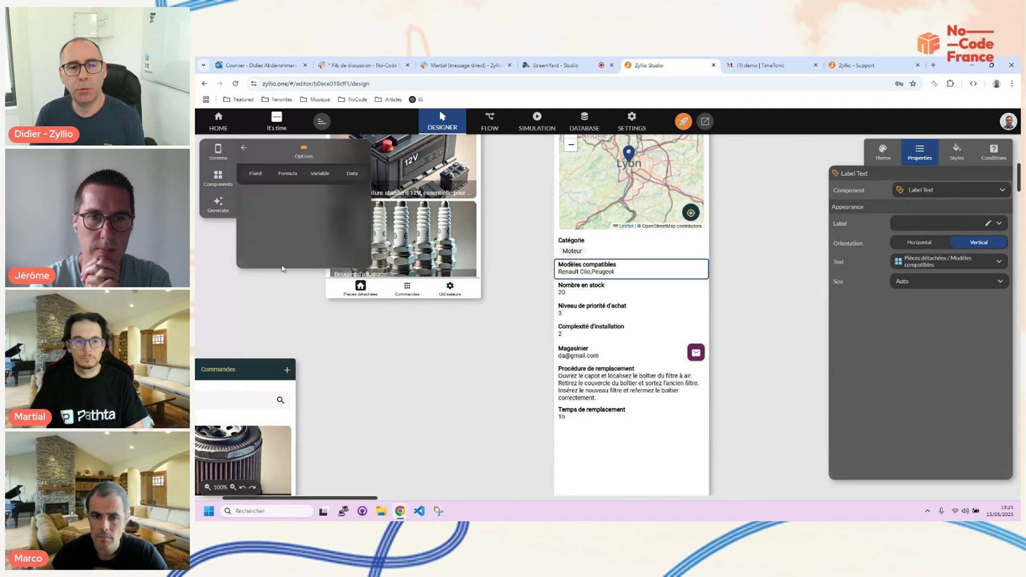
left_click(353, 174)
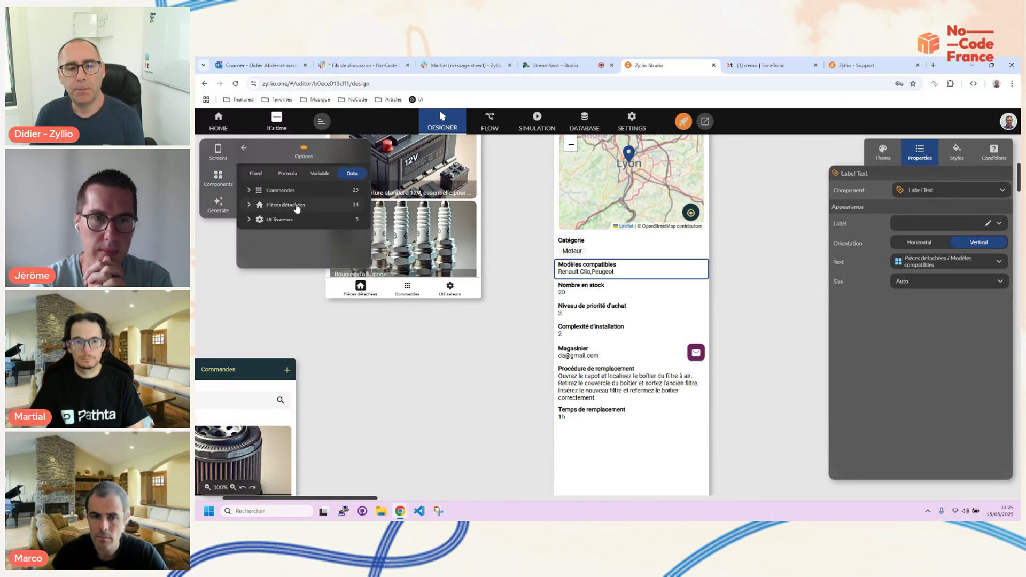
left_click(297, 207)
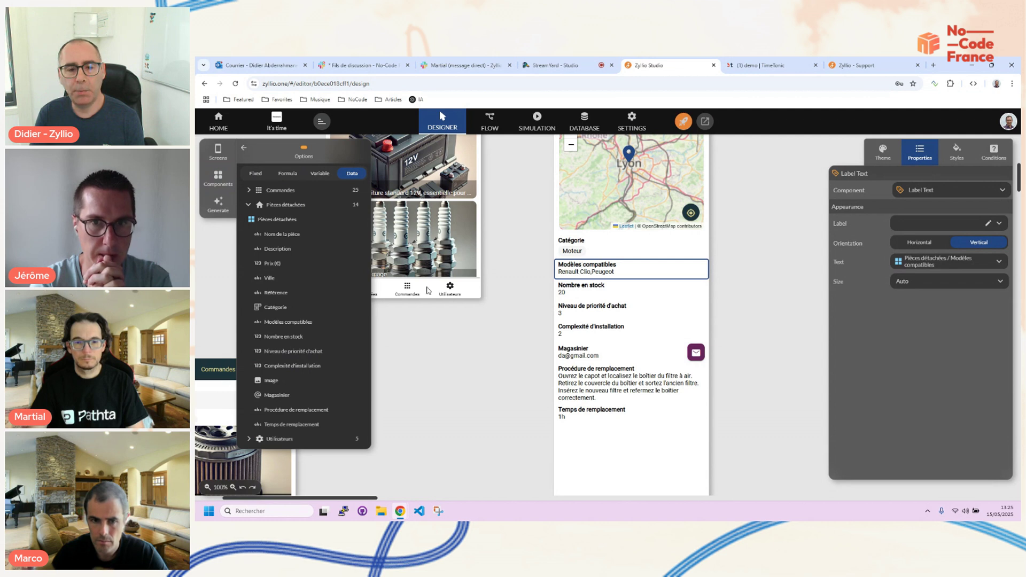
left_click(289, 323)
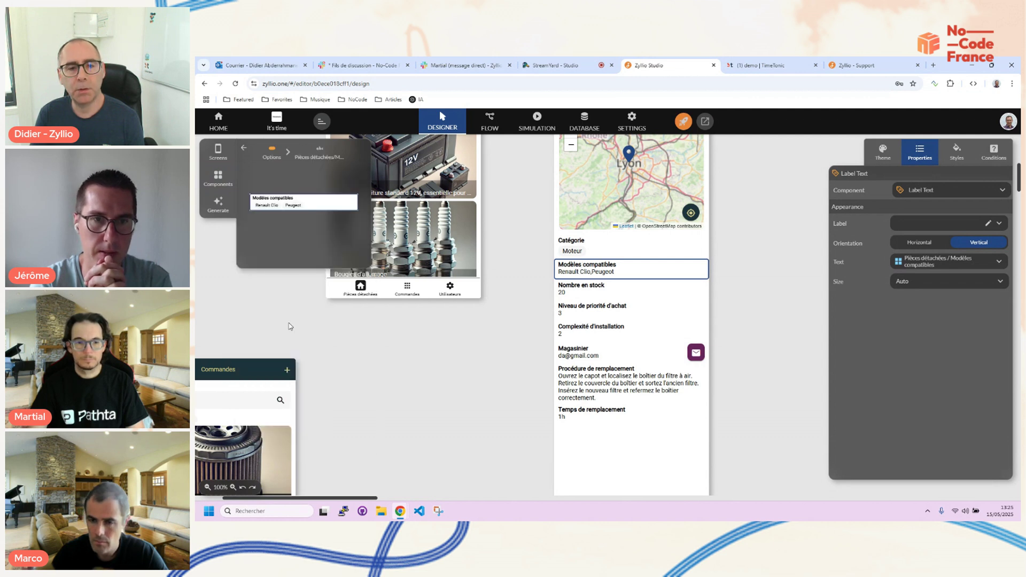
left_click_drag(291, 205, 595, 320)
Delete the redundant Modèles compatibles text label below the new Options component
left_click(585, 317)
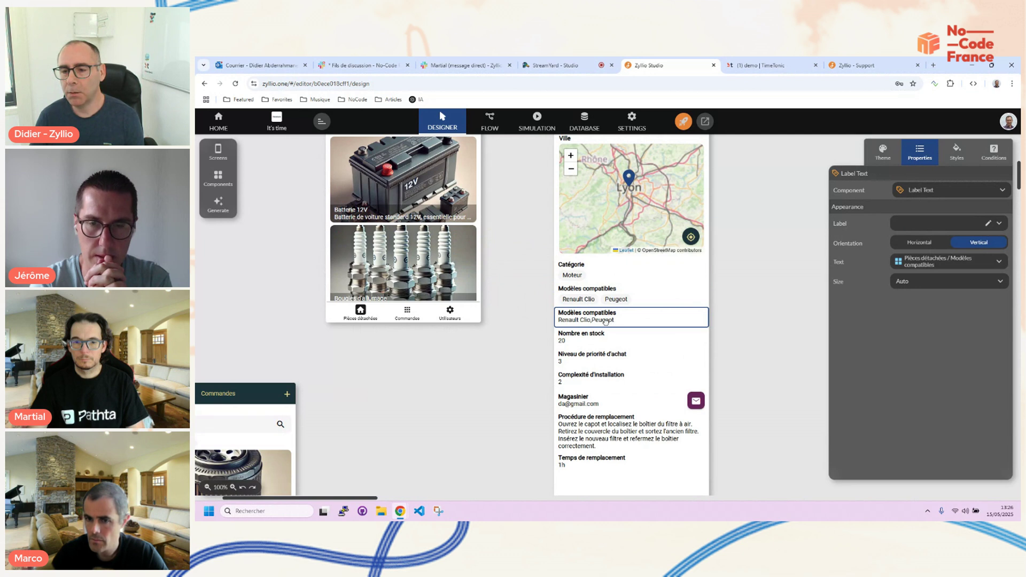
key("Delete")
left_click(595, 316)
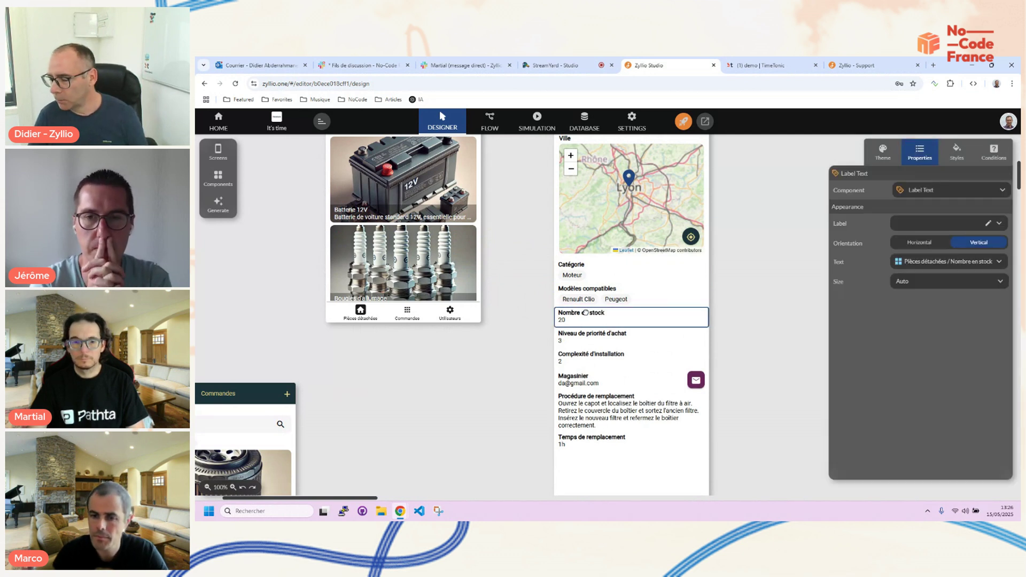
Move the Nombre en stock label up between Référence and the description
scroll(595, 323, "up", 3)
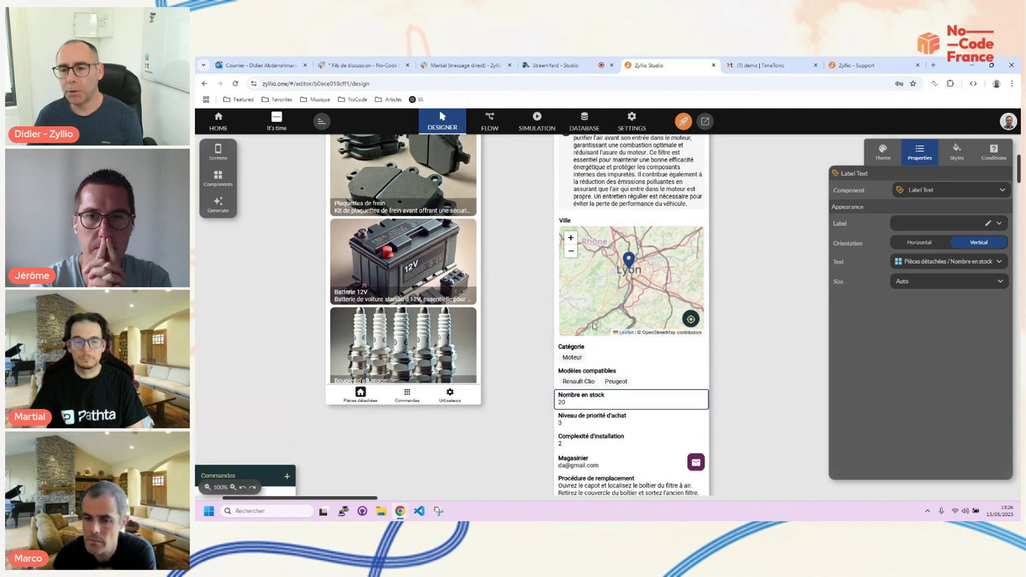
left_click(207, 487)
left_click(207, 487)
left_click(208, 487)
left_click(208, 487)
scroll(504, 301, "up", 3)
scroll(503, 301, "down", 3)
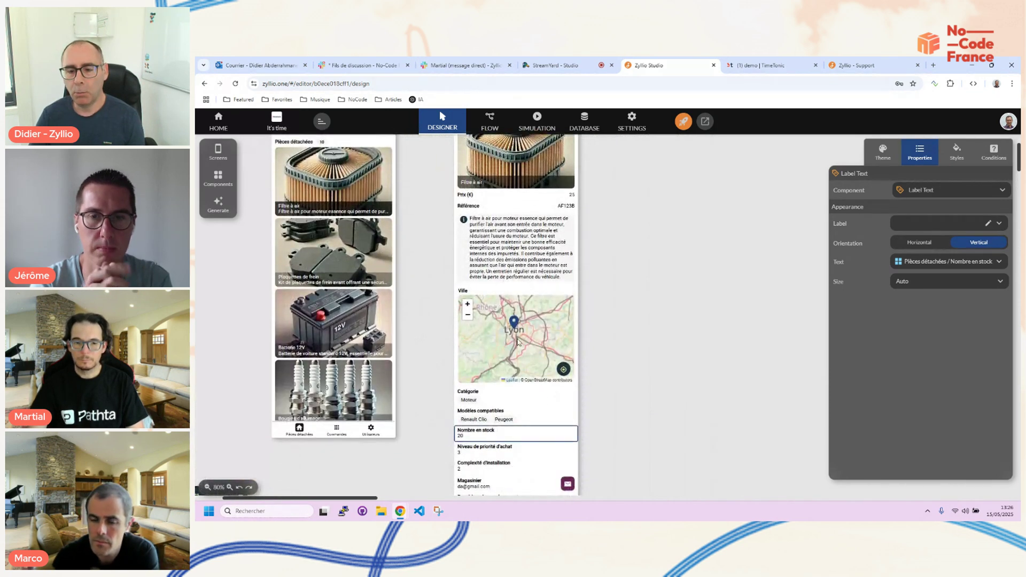
left_click_drag(497, 352, 509, 217)
scroll(525, 268, "up", 2)
left_click_drag(500, 290, 504, 227)
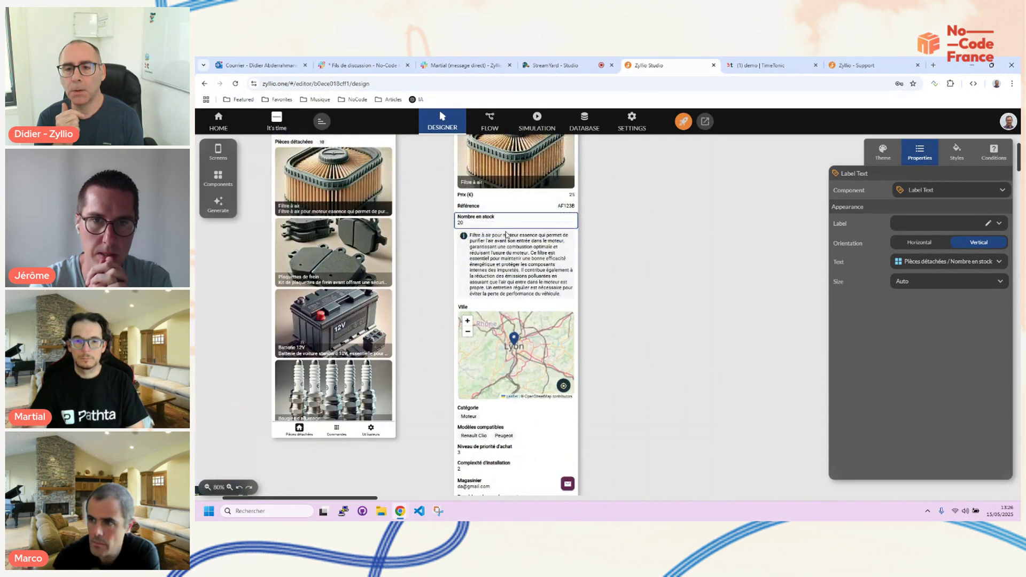
scroll(507, 281, "down", 2)
scroll(503, 270, "up", 4)
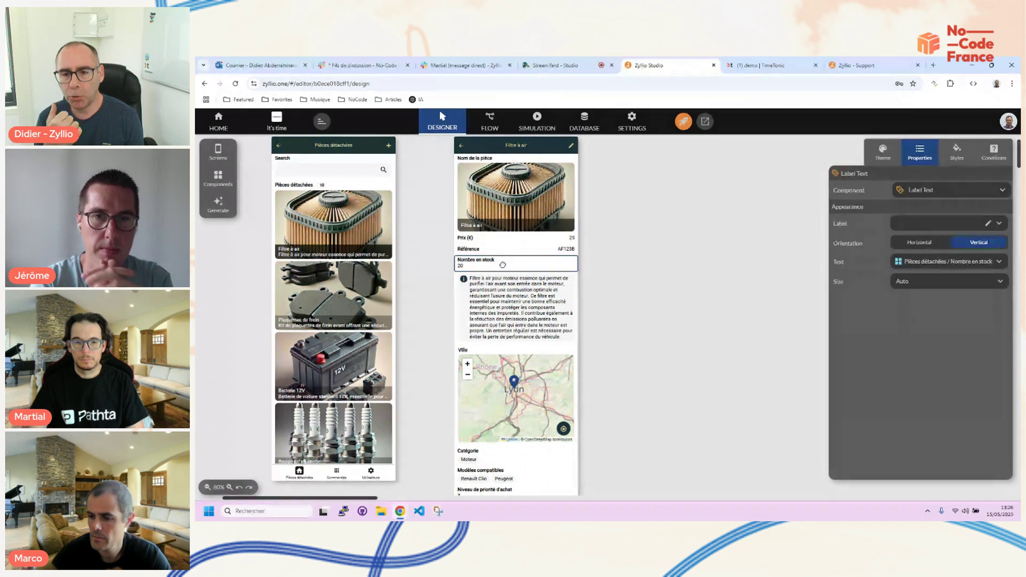
Replace the Nombre en stock text label with a Statistic component bound to Pièces détachées / Nombre en stock
left_click(210, 184)
scroll(302, 240, "down", 5)
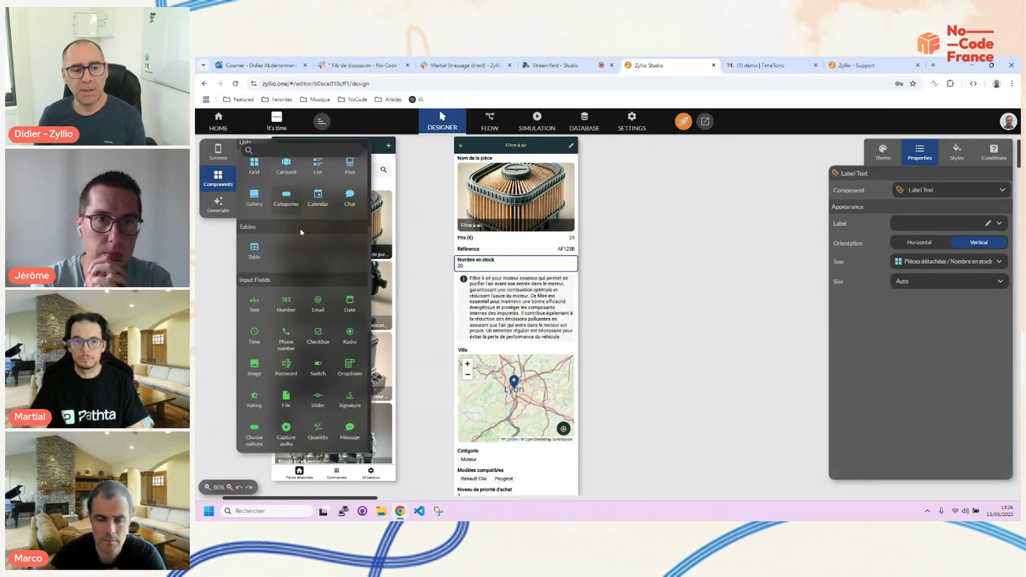
scroll(303, 240, "down", 2)
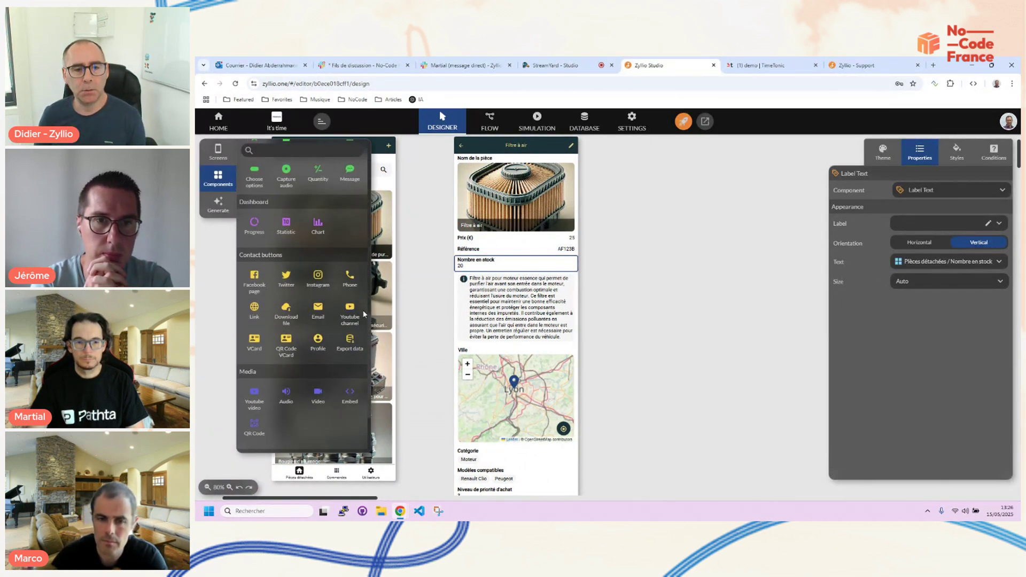
left_click(294, 236)
left_click(352, 174)
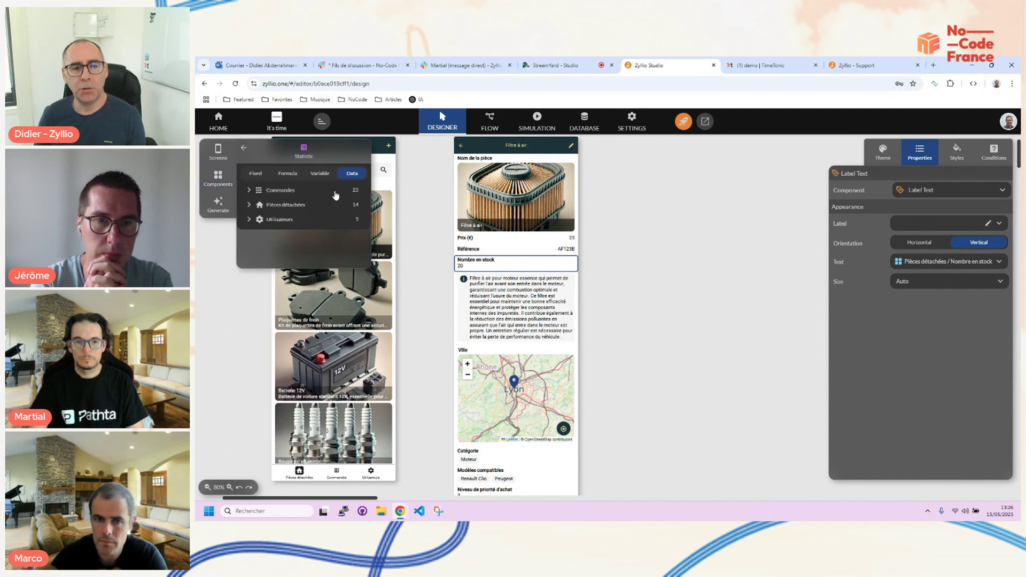
left_click(287, 207)
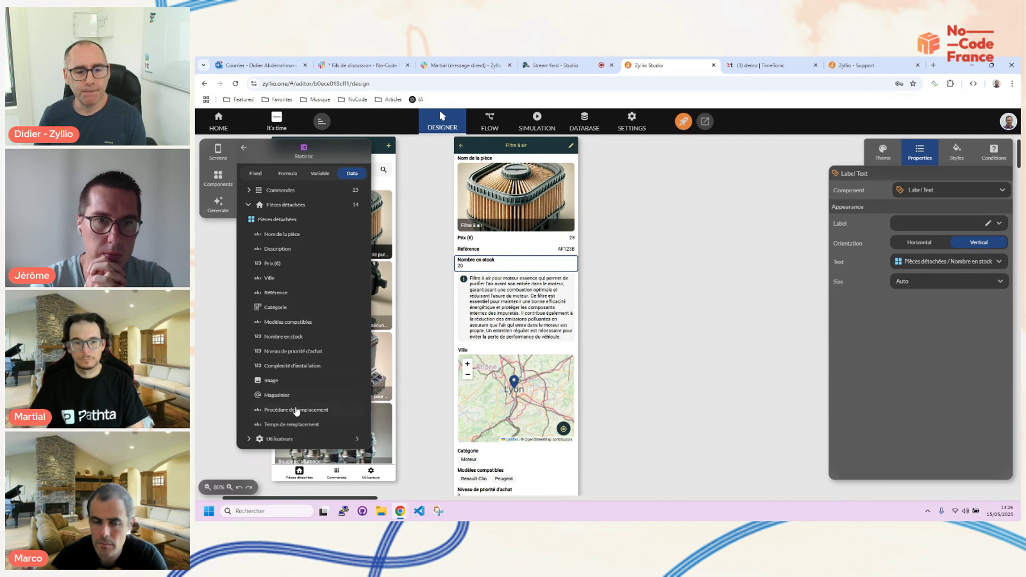
left_click(288, 338)
left_click_drag(275, 229, 485, 274)
left_click(485, 270)
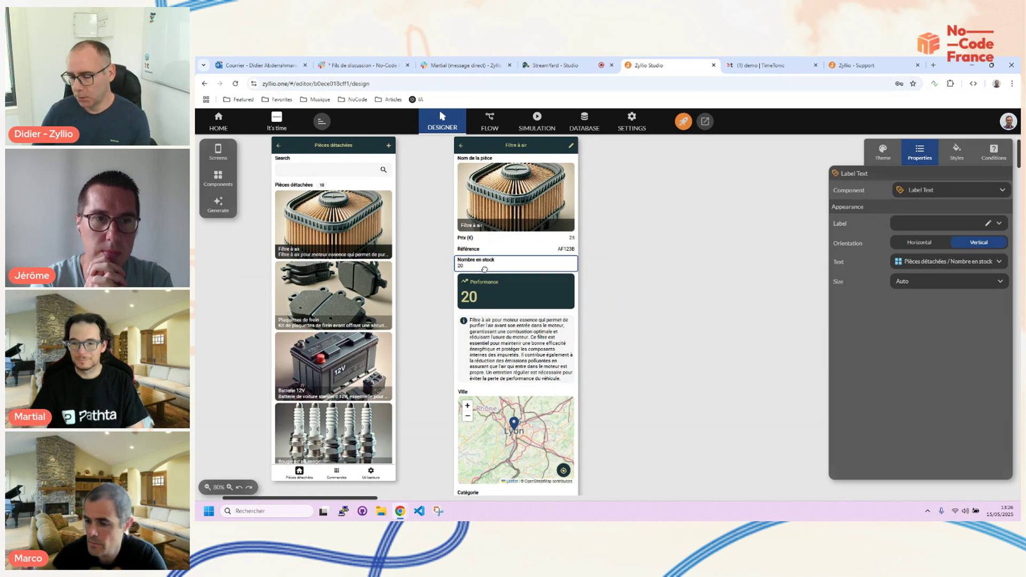
key("Delete")
Set the Statistic component's label to "En stock"
left_click(498, 273)
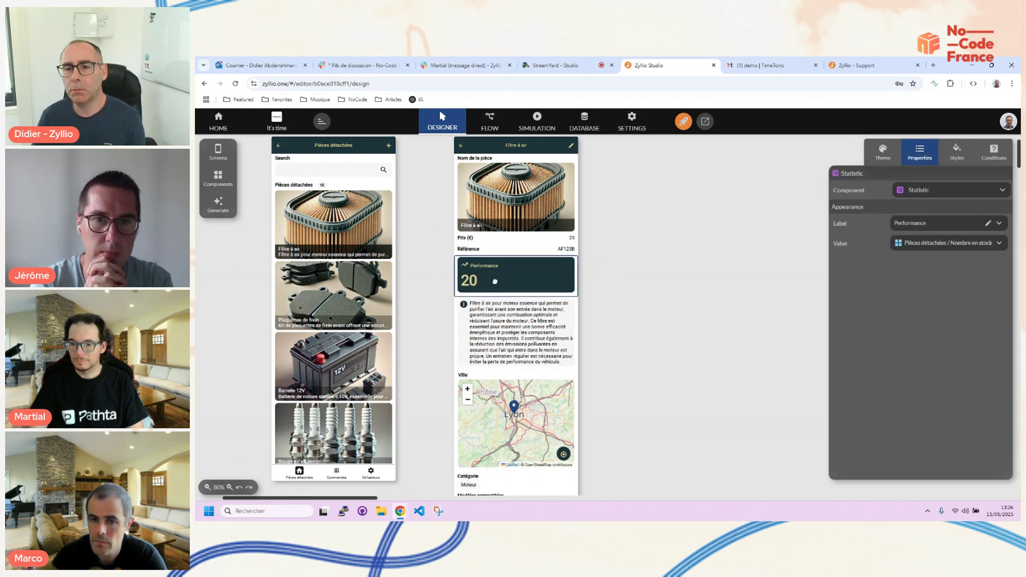
scroll(534, 267, "up", 1)
double_click(934, 223)
type("En stock")
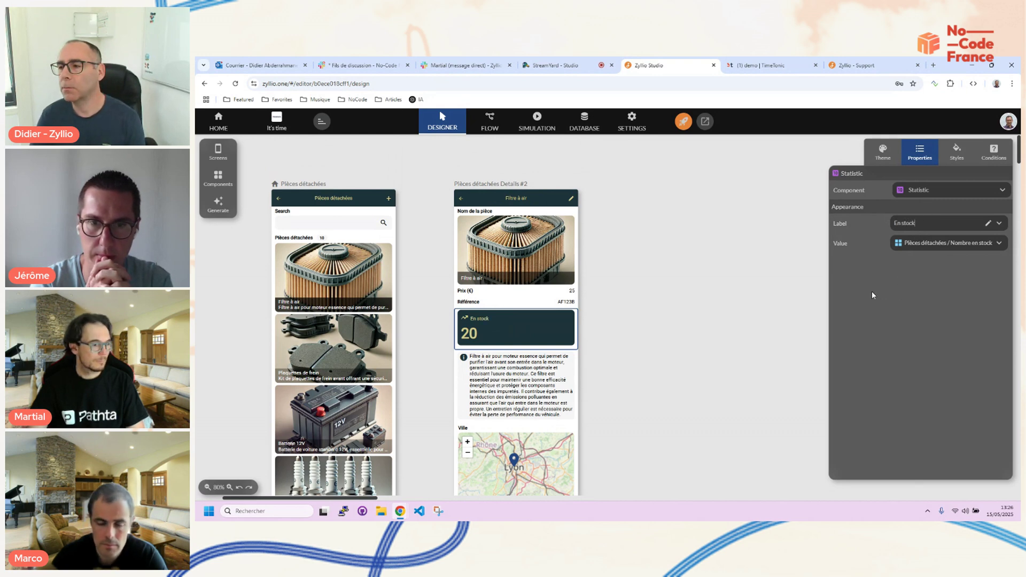
Change the leading icon of the En stock Statistic component to the package box icon
left_click(950, 150)
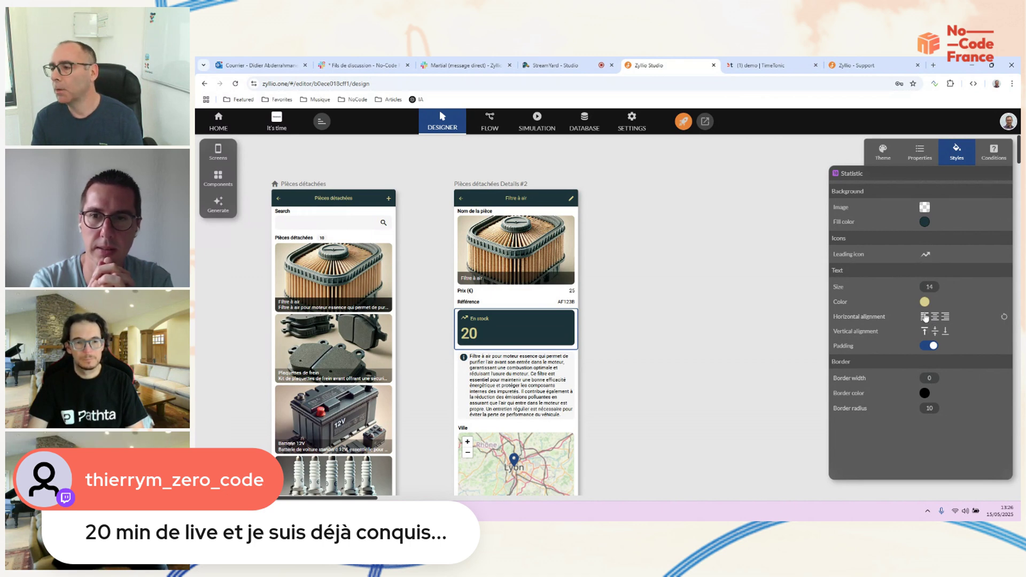
left_click(926, 256)
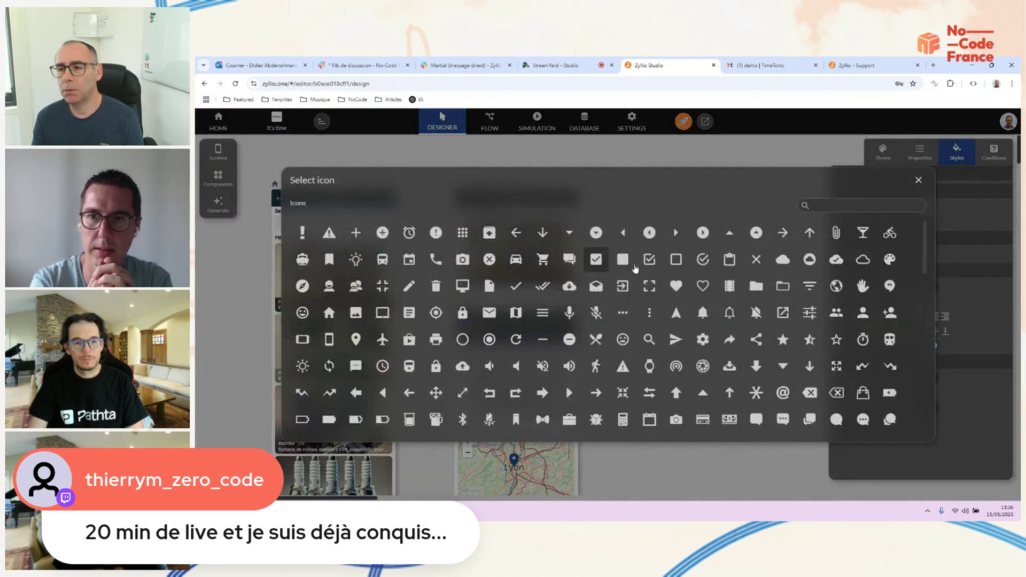
left_click_drag(925, 228, 927, 269)
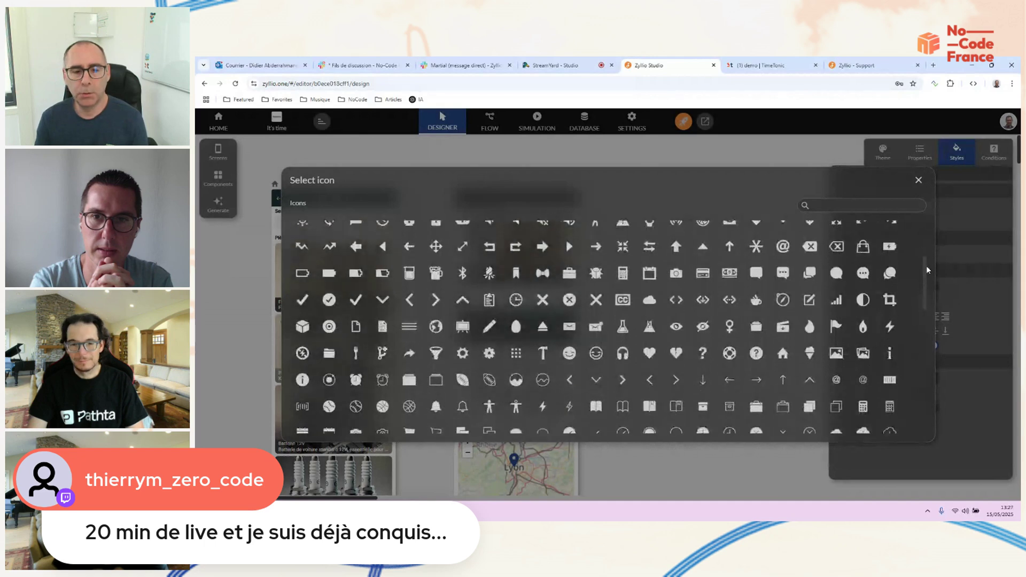
left_click(304, 332)
left_click(419, 330)
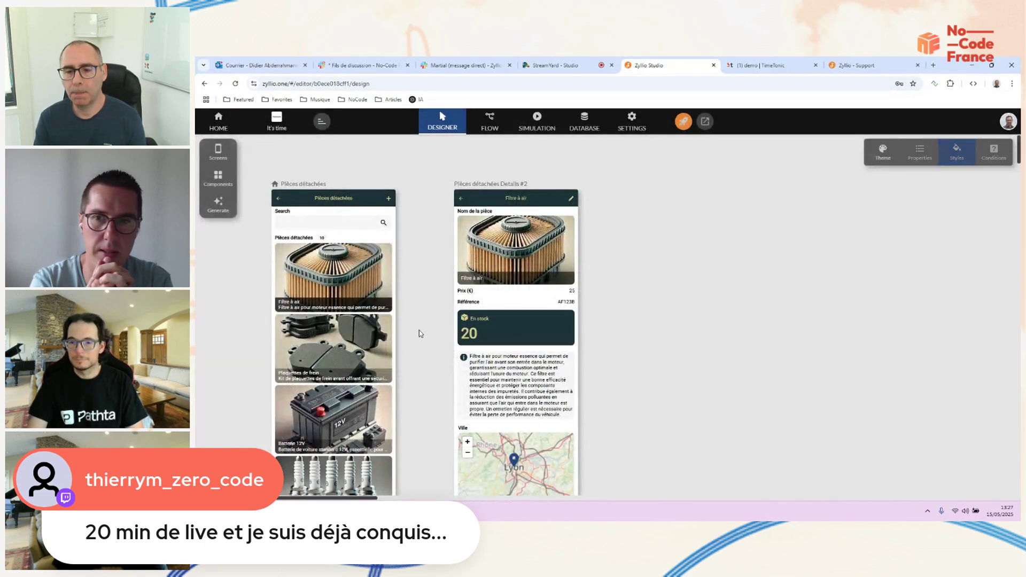
left_click(497, 326)
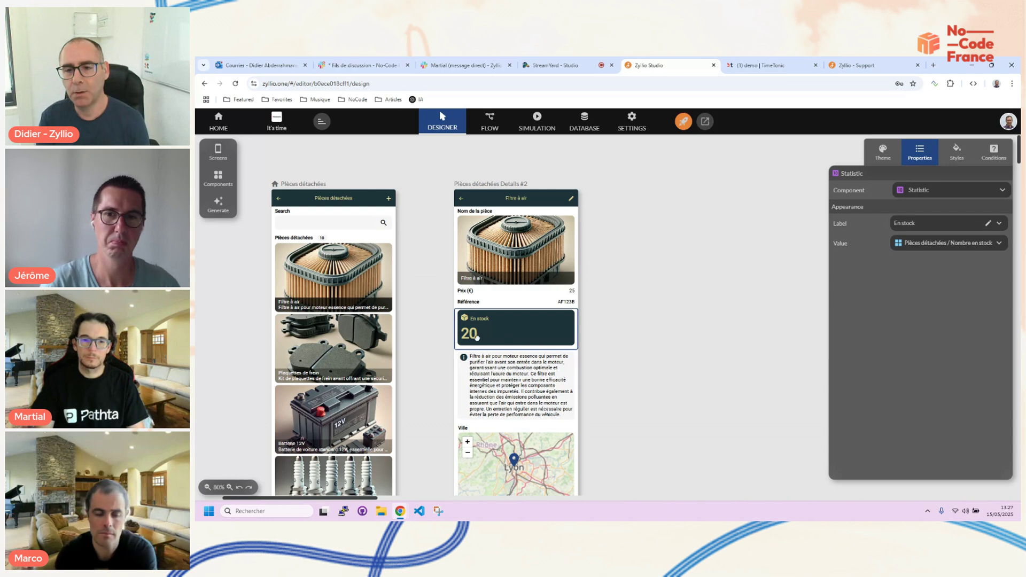
left_click(474, 185)
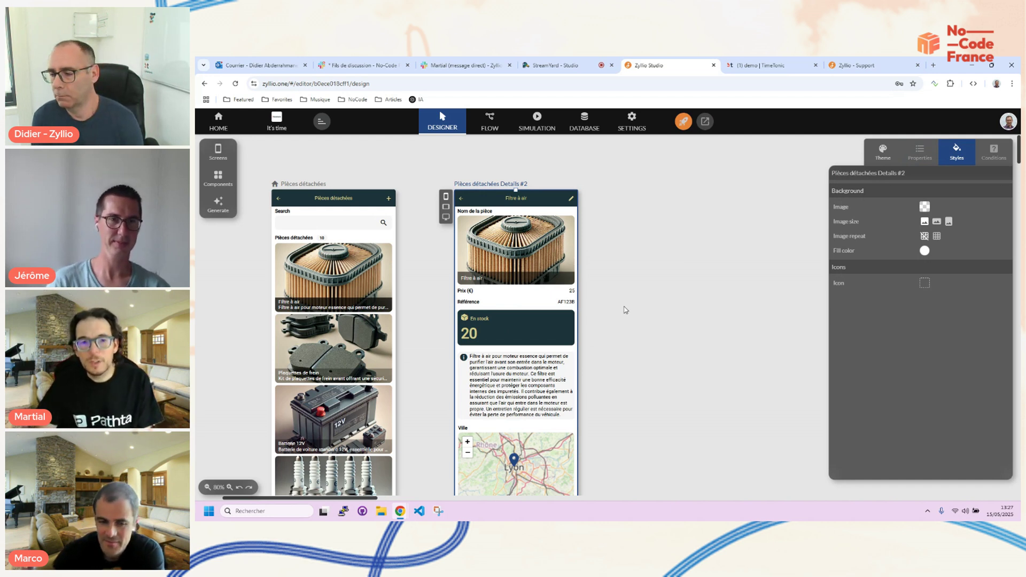
left_click(965, 512)
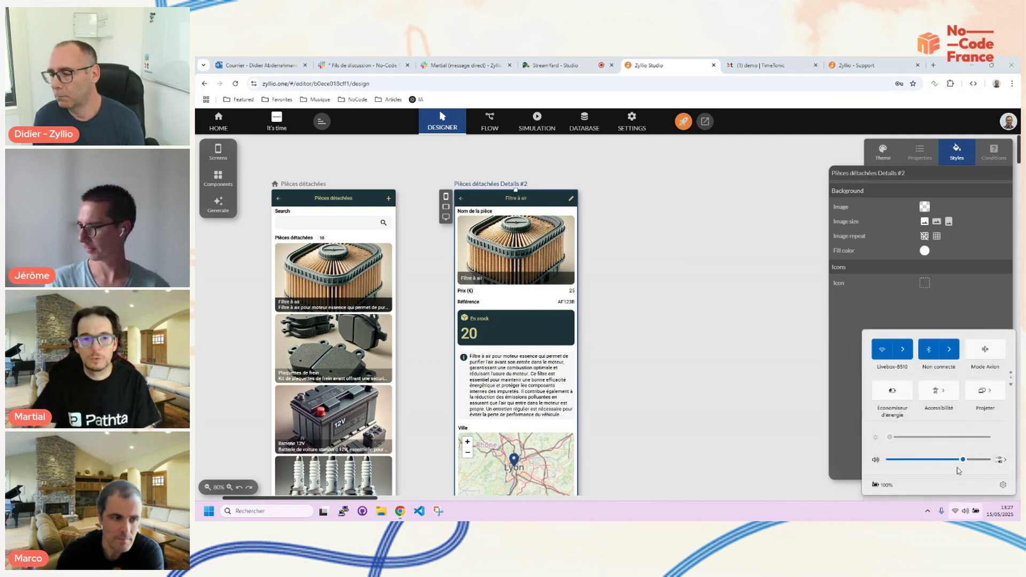
left_click(733, 255)
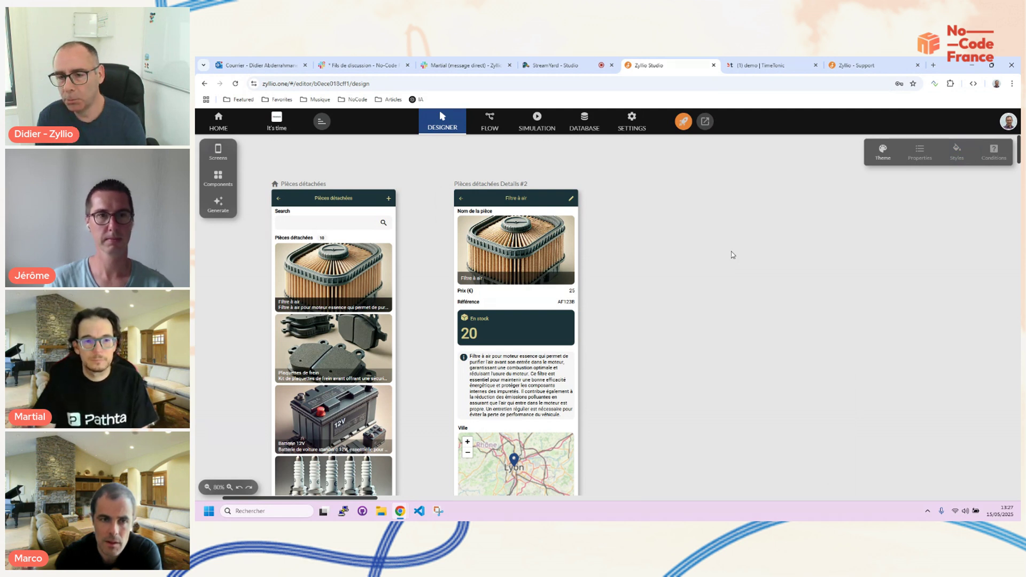
left_click(502, 327)
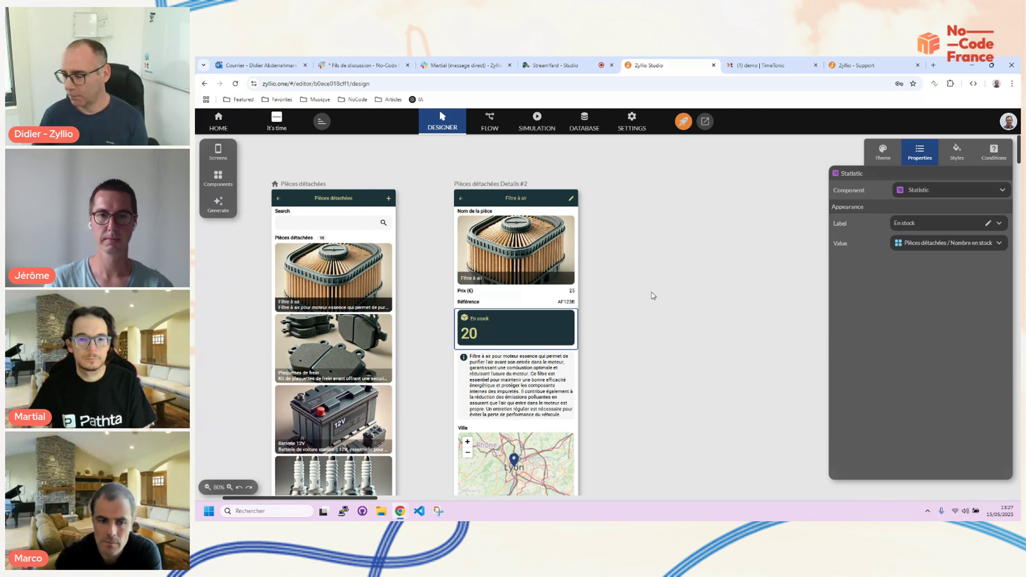
scroll(507, 295, "down", 6)
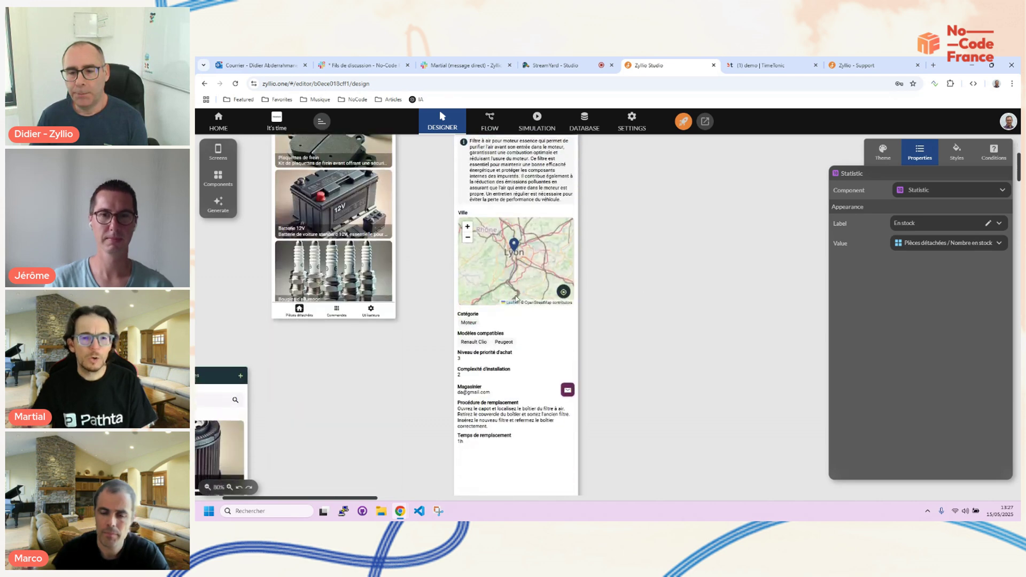
scroll(508, 299, "up", 6)
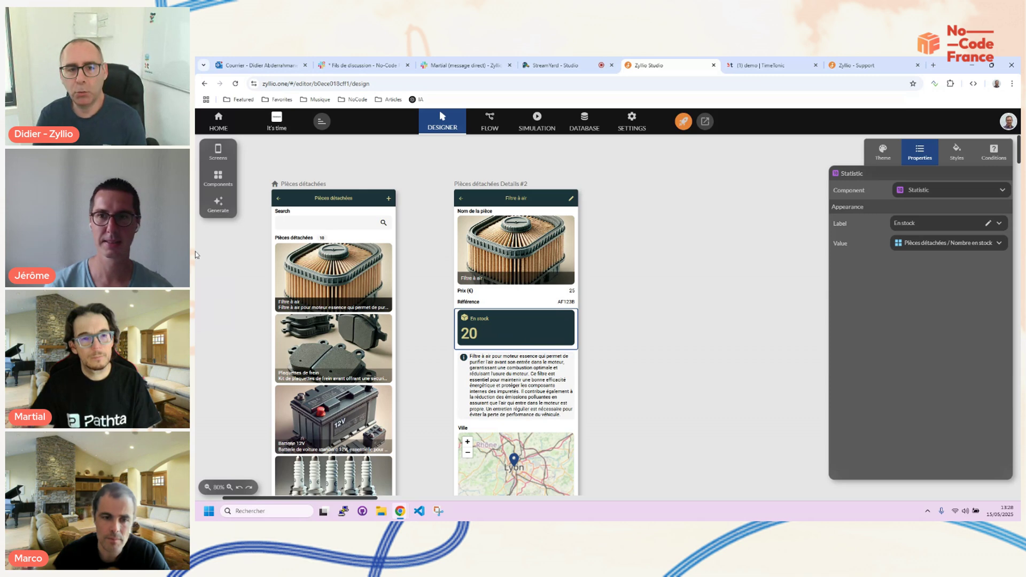
left_click(219, 180)
scroll(320, 252, "down", 6)
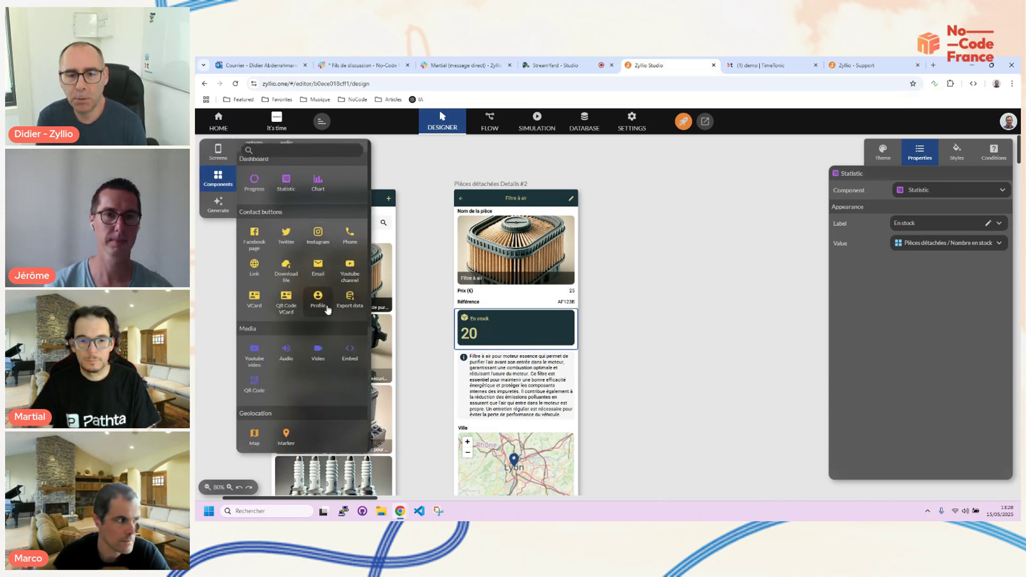
scroll(328, 310, "up", 4)
left_click(440, 262)
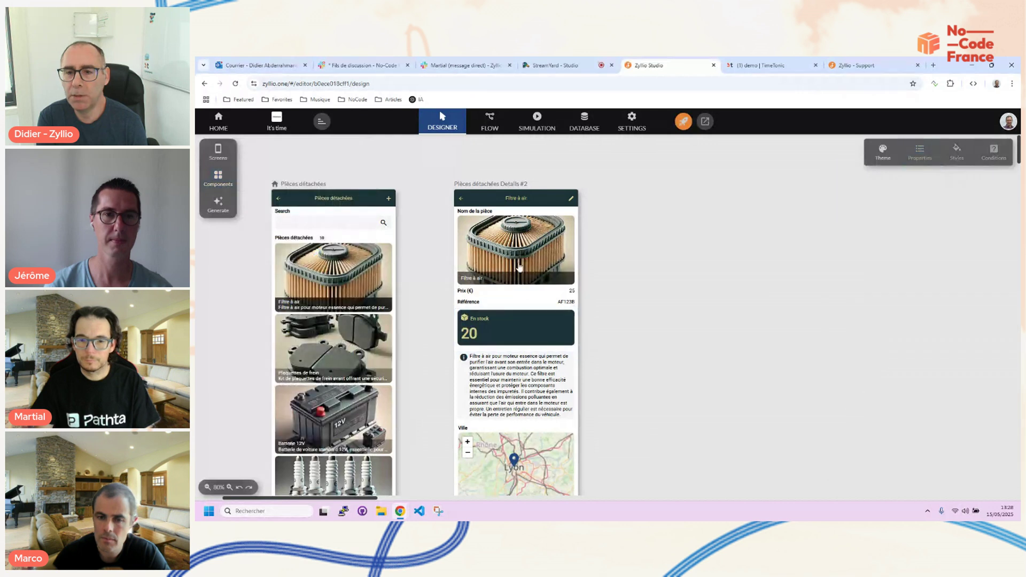
Try several app themes, including Zyllio, Reply, Futur and Shrine, and restore the Dinner 1 theme
left_click(879, 151)
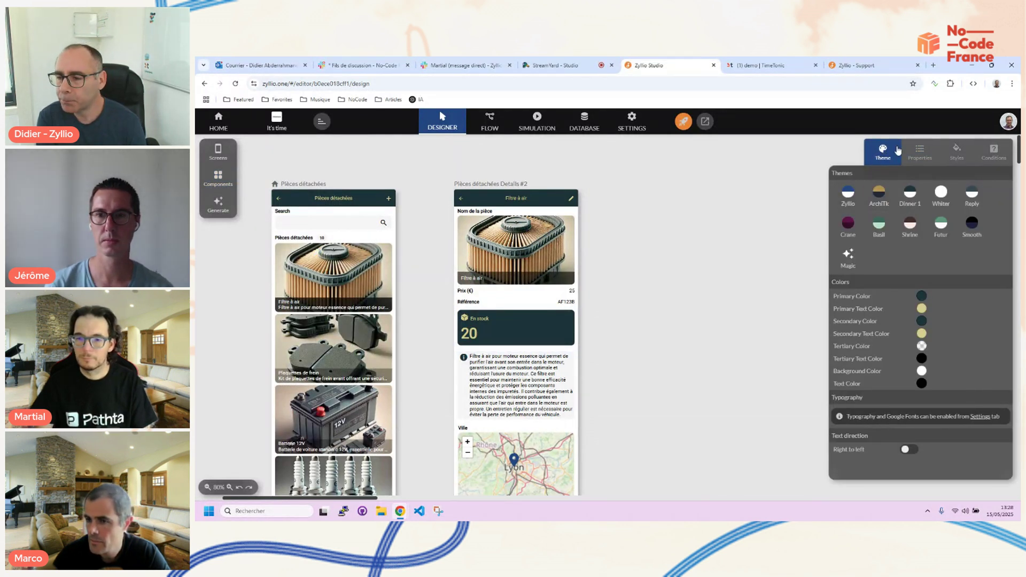
left_click(862, 200)
left_click(879, 197)
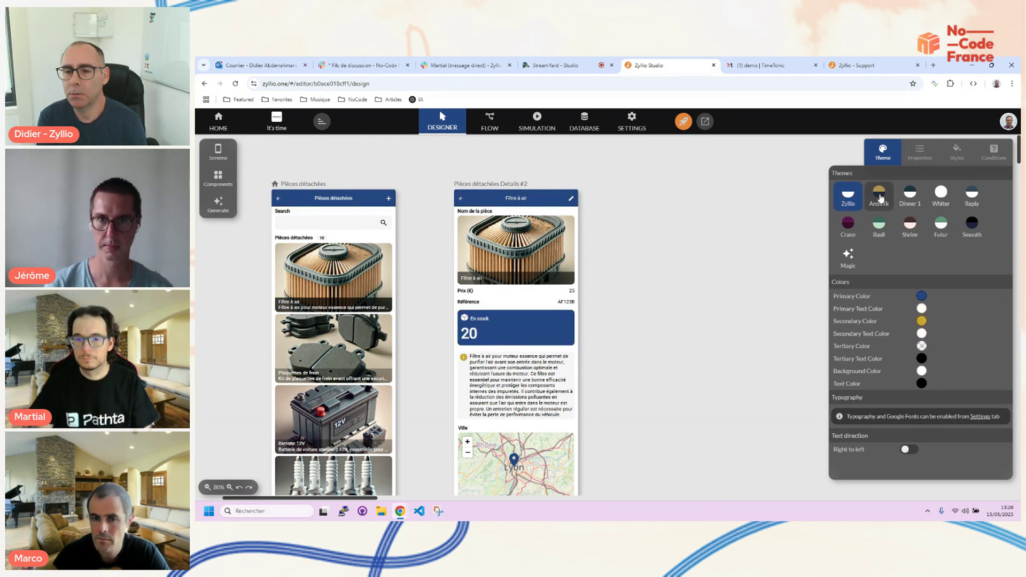
left_click(911, 198)
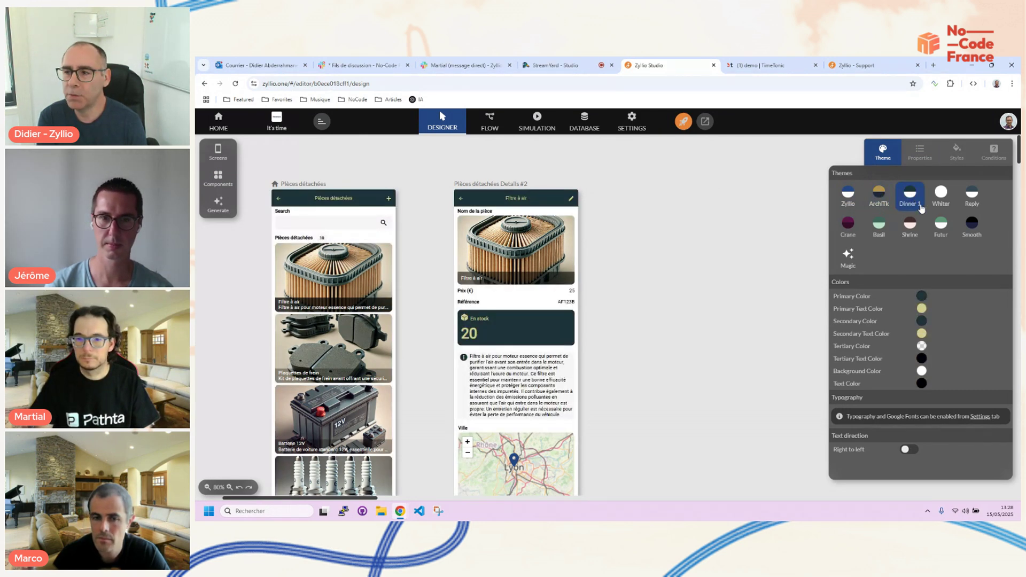
left_click(941, 197)
left_click(983, 202)
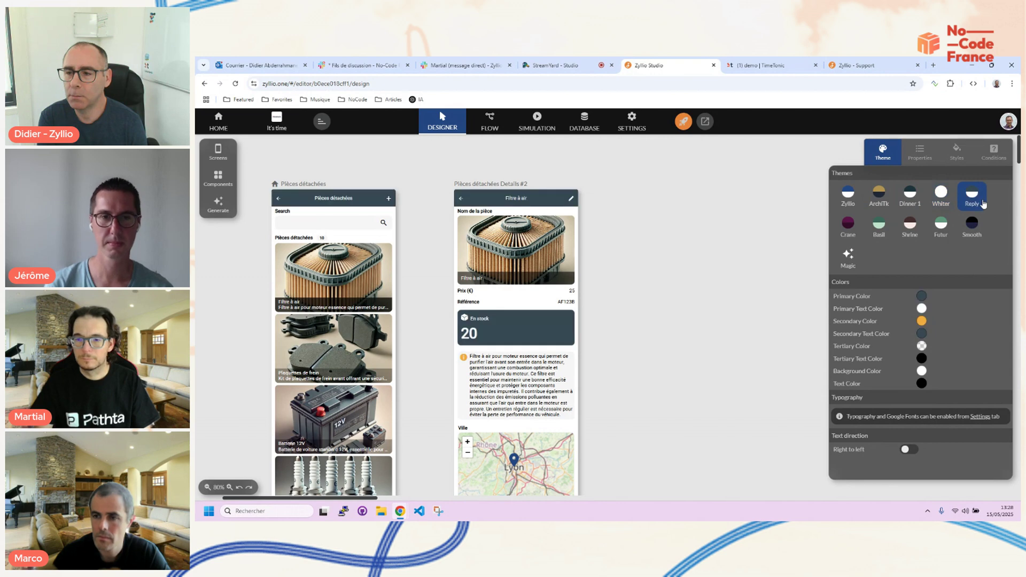
left_click(970, 235)
left_click(941, 227)
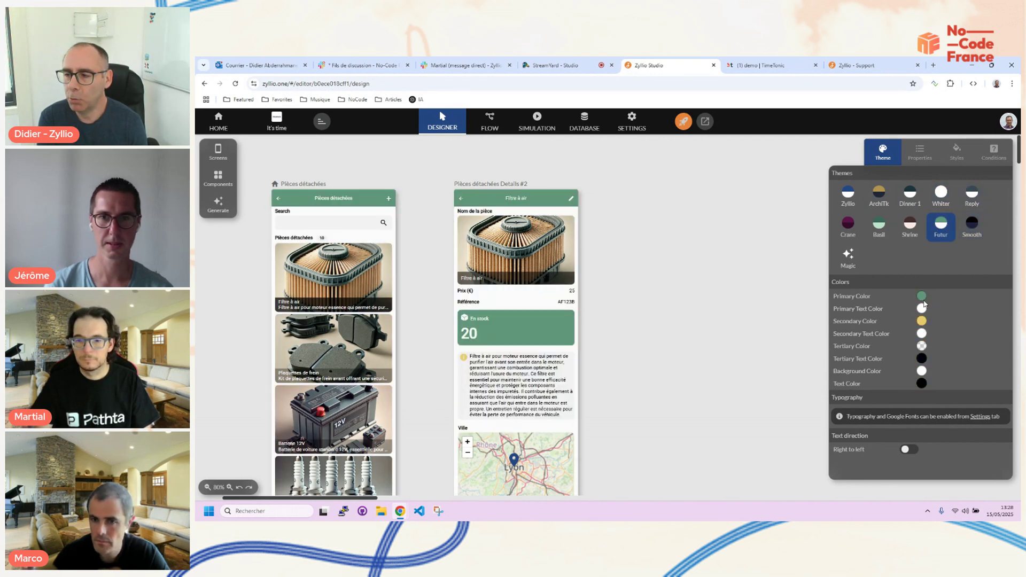
left_click(910, 223)
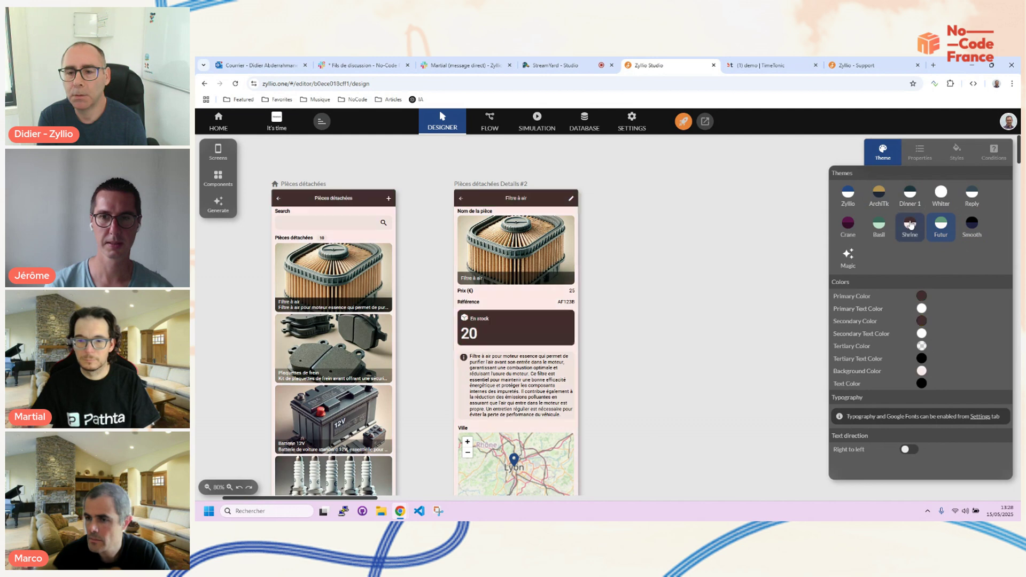
left_click(910, 200)
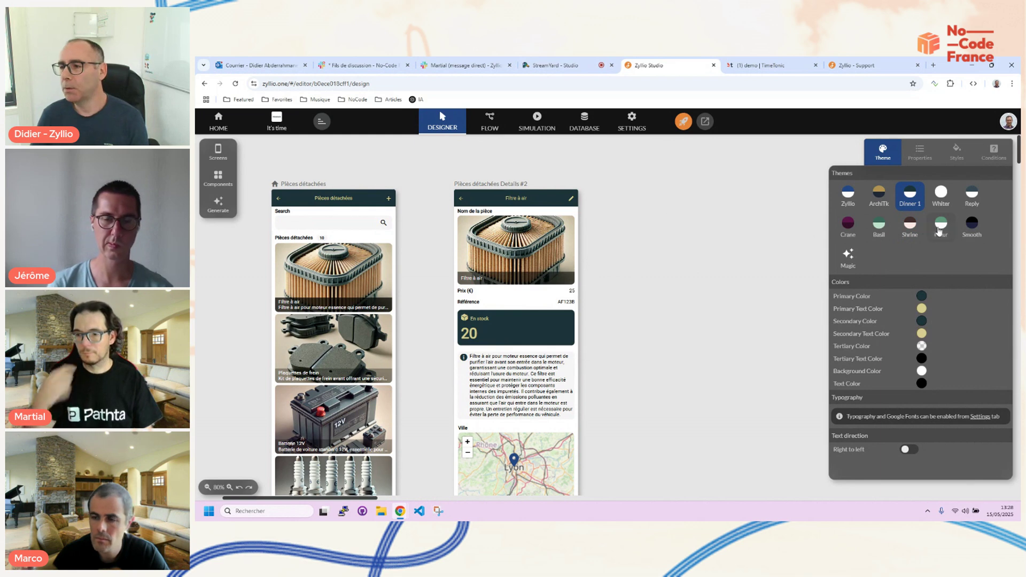
Move the Niveau de priorité d'achat and Complexité d'installation labels up between the description and the Ville map
scroll(433, 273, "down", 3)
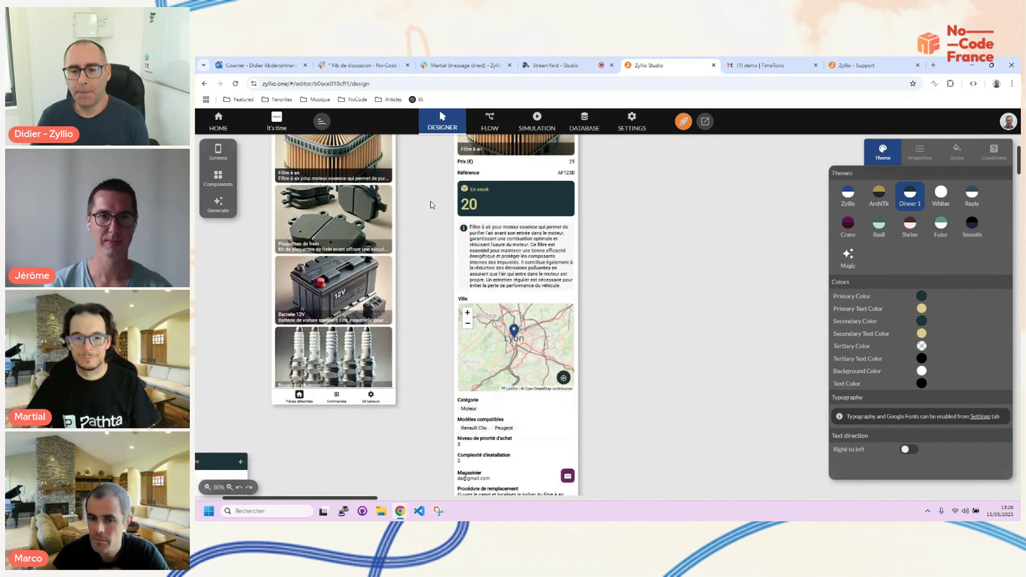
scroll(428, 204, "down", 3)
left_click(482, 288)
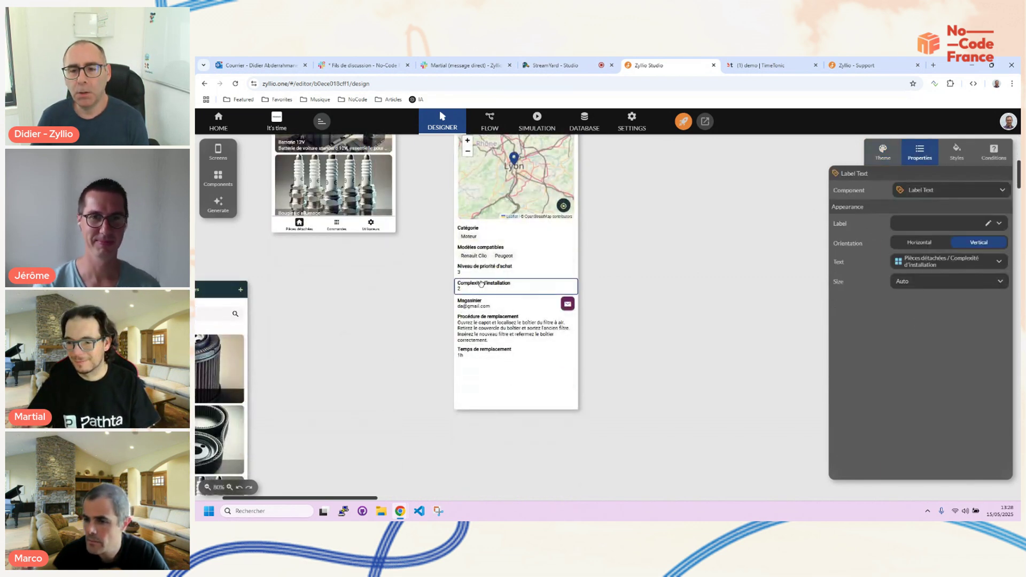
left_click(483, 273)
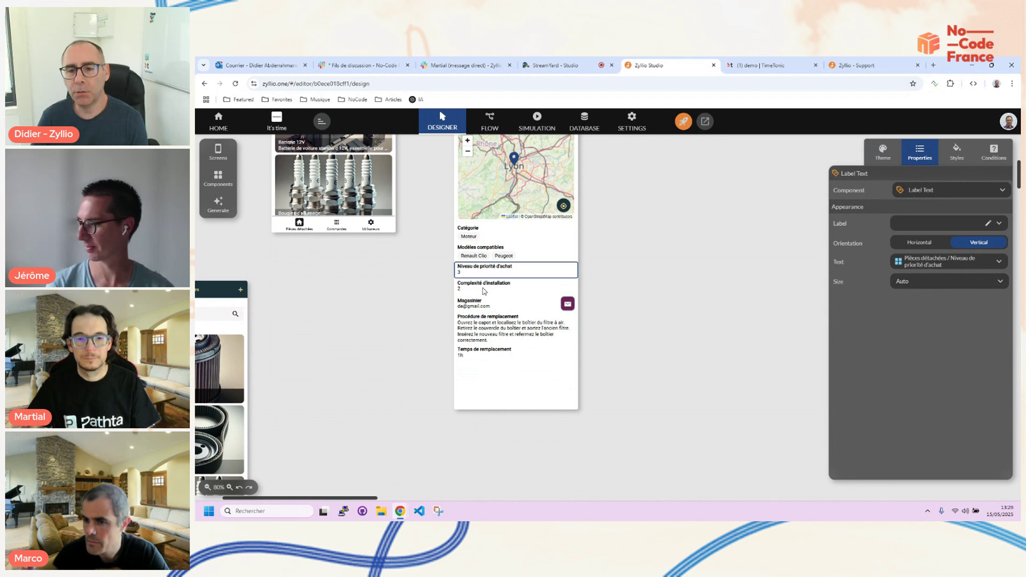
scroll(499, 289, "up", 3)
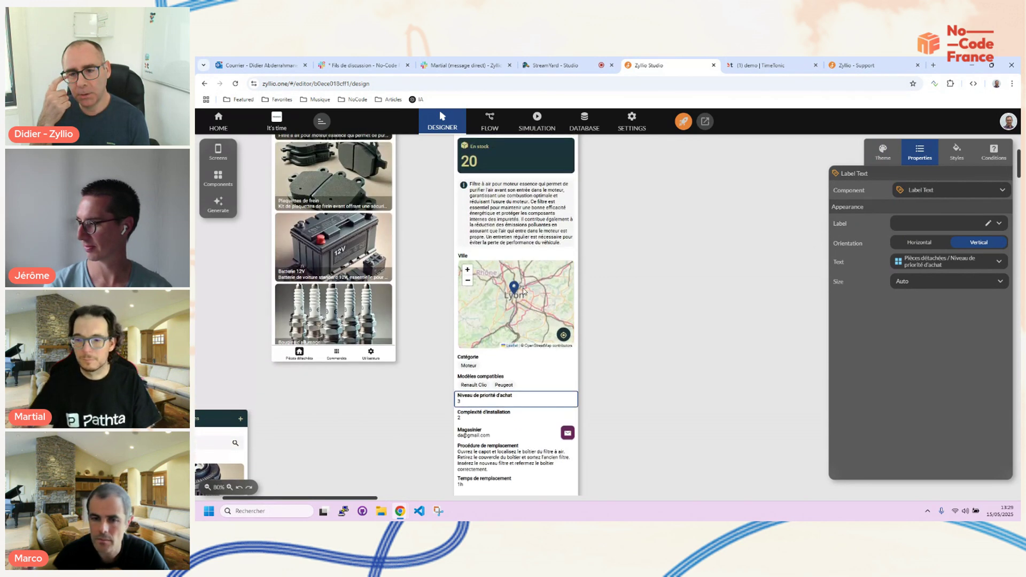
left_click_drag(481, 415, 489, 271)
left_click(418, 274)
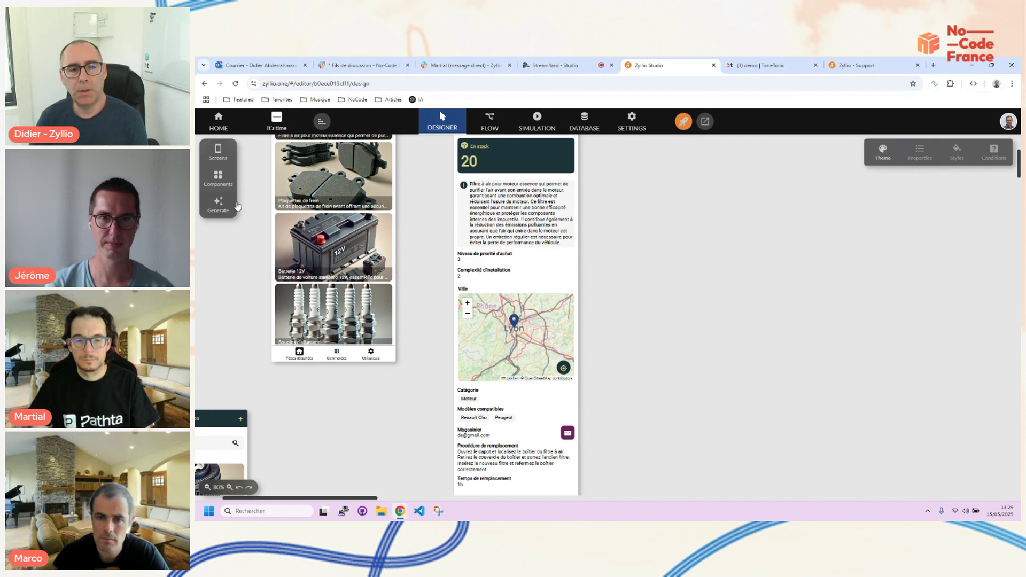
Add a Progress component bound to Pièces détachées / Niveau de priorité d'achat directly below the description and set its shape to Icons
left_click(219, 179)
scroll(306, 290, "down", 4)
scroll(306, 293, "down", 3)
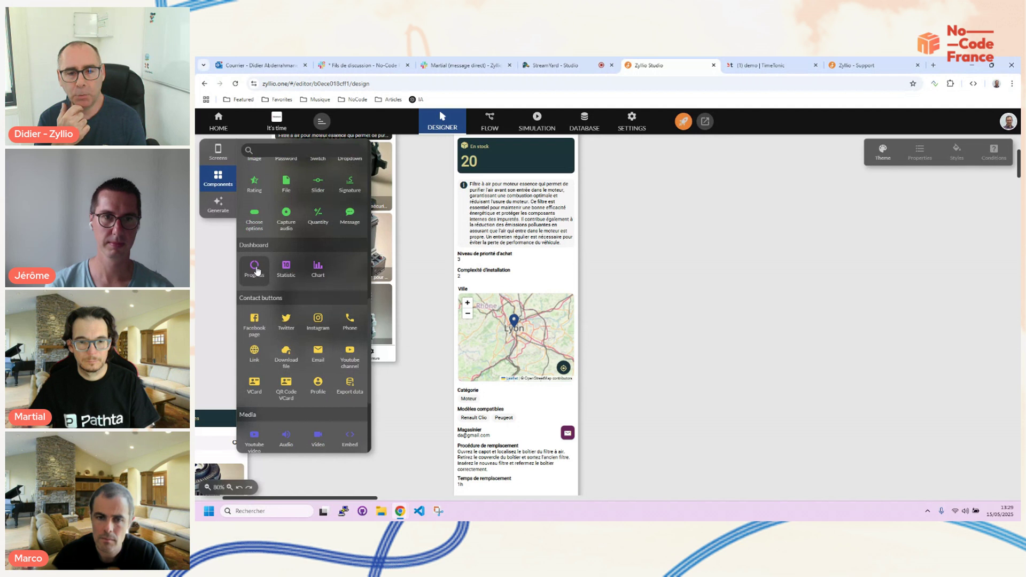
left_click(256, 268)
left_click(354, 177)
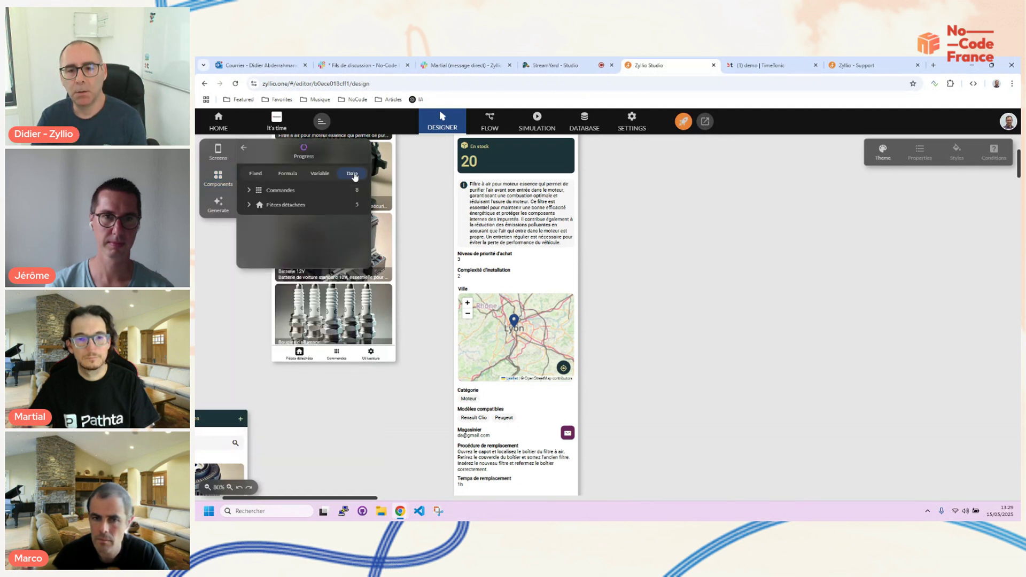
left_click(277, 209)
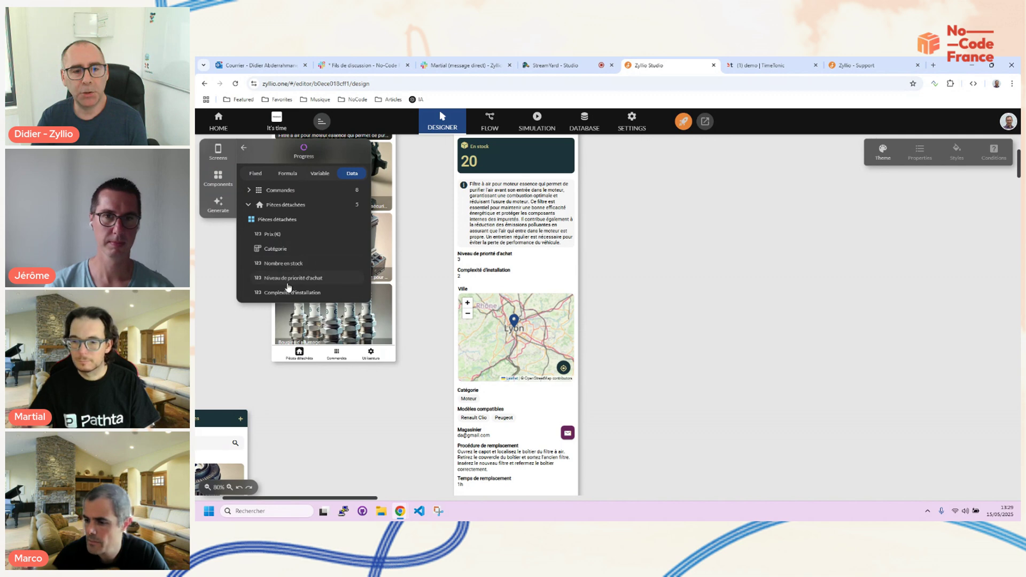
left_click(288, 278)
left_click_drag(301, 220, 528, 291)
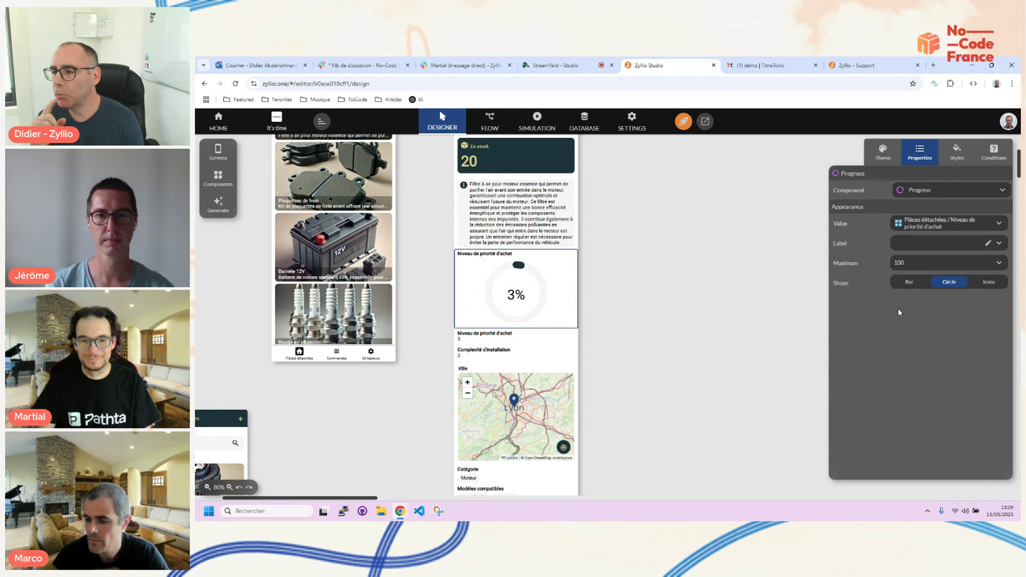
left_click(989, 283)
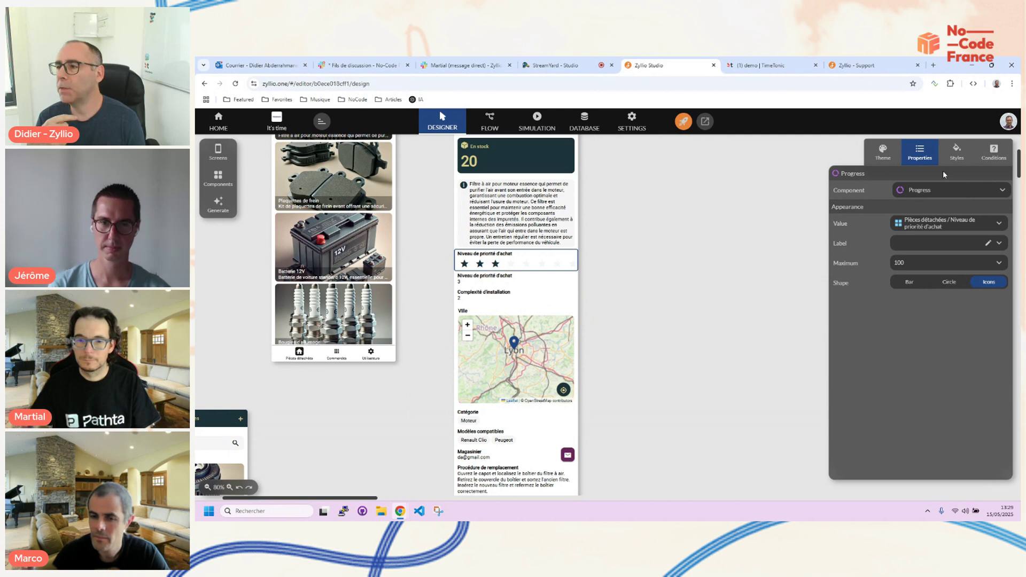
Set the Niveau de priorité d'achat Progress icon to the circled exclamation mark and its fill colour to blue #0184a7ff
left_click(956, 155)
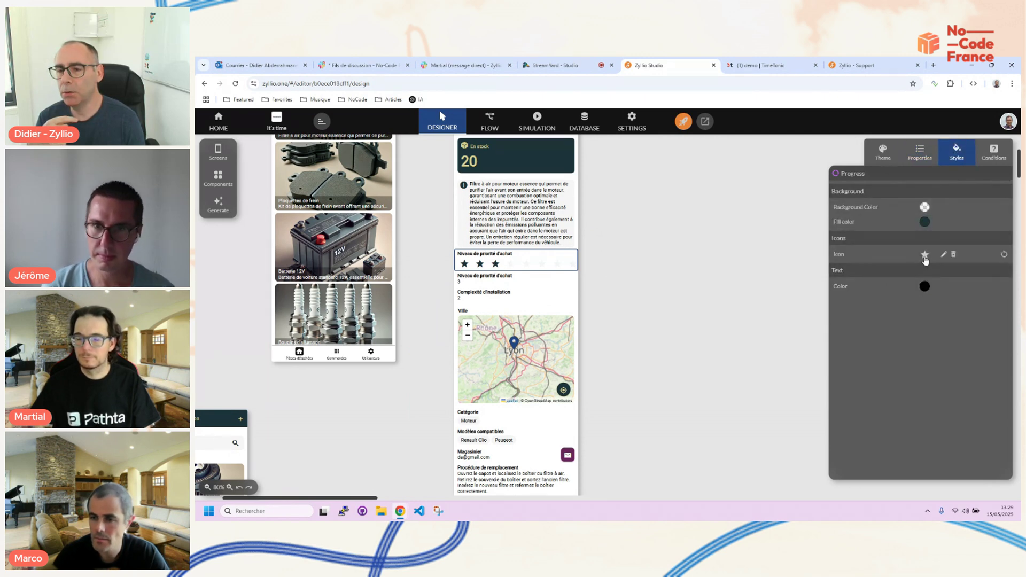
left_click(925, 255)
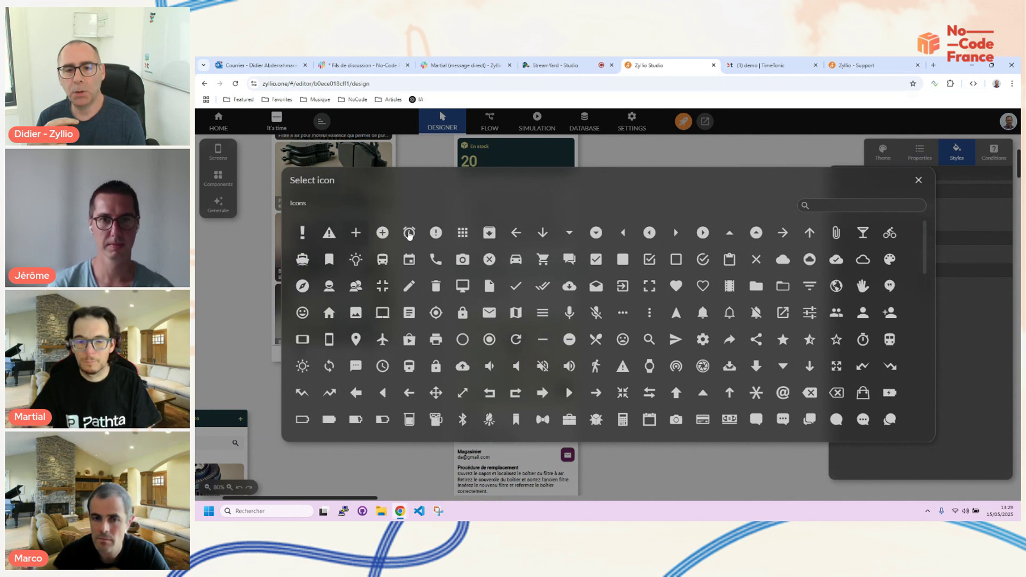
left_click(436, 234)
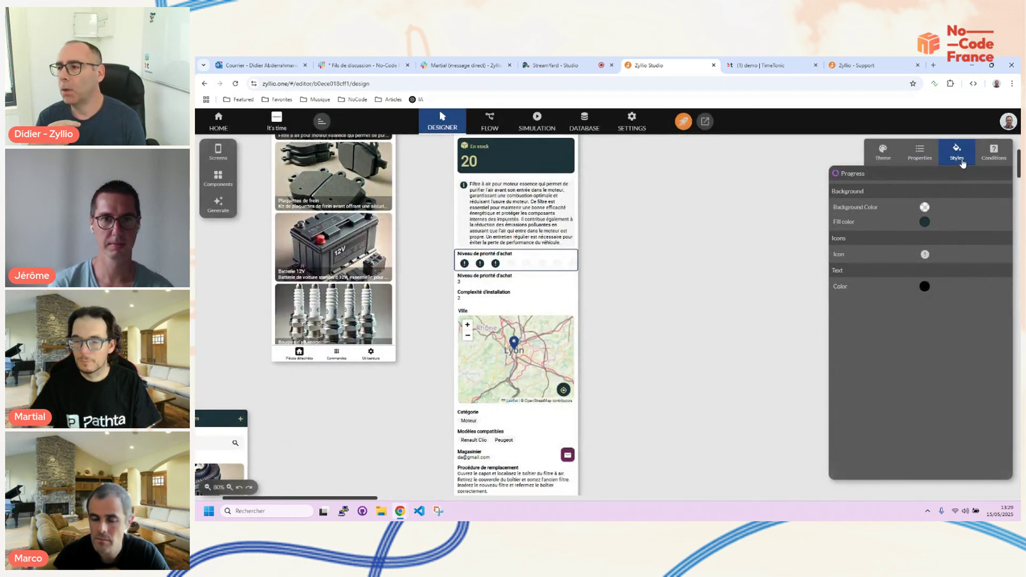
left_click(925, 222)
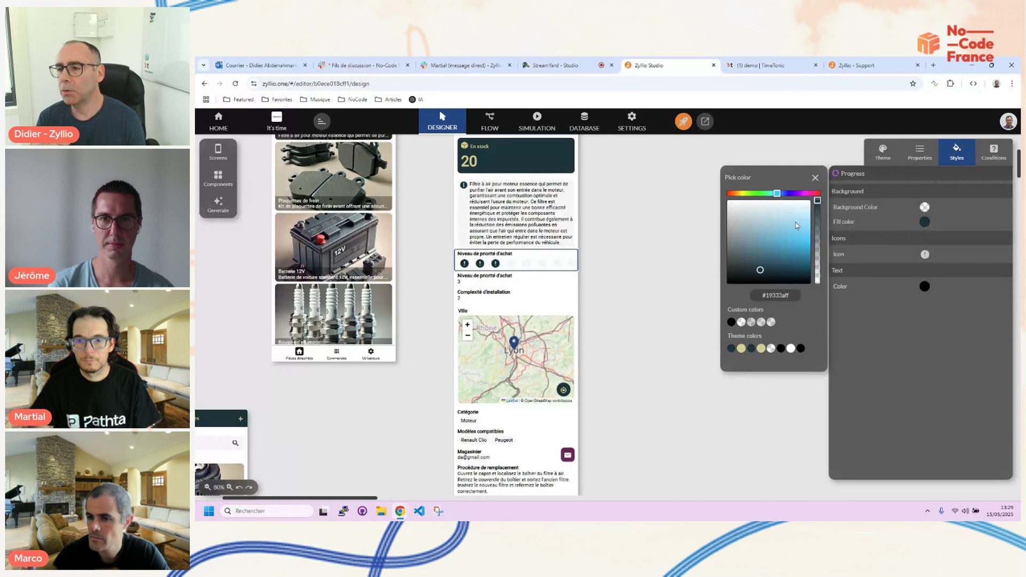
left_click_drag(805, 233, 809, 259)
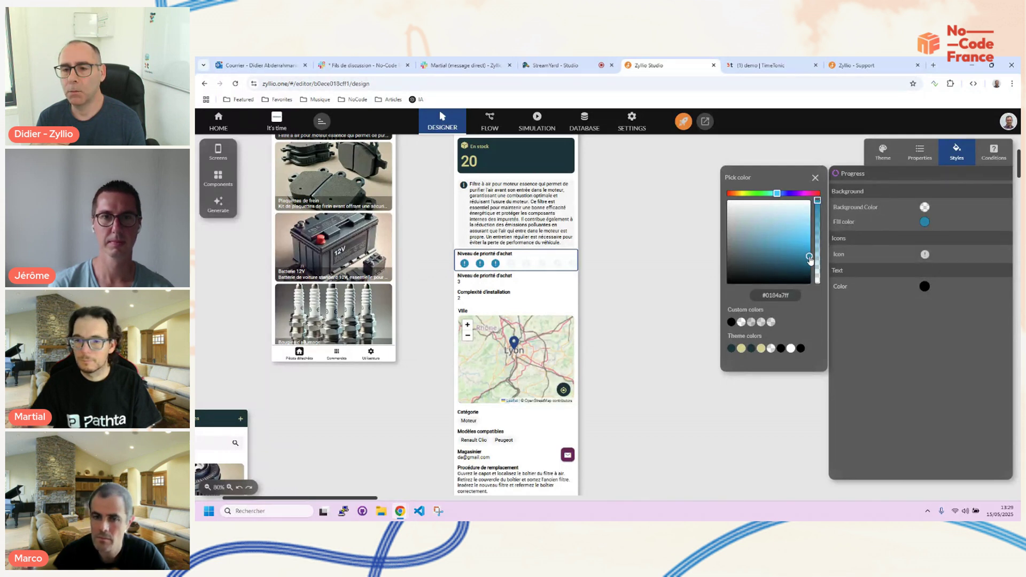
Delete the redundant Niveau de priorité d'achat text label below its Progress component
left_click(479, 282)
key("Delete")
left_click(479, 282)
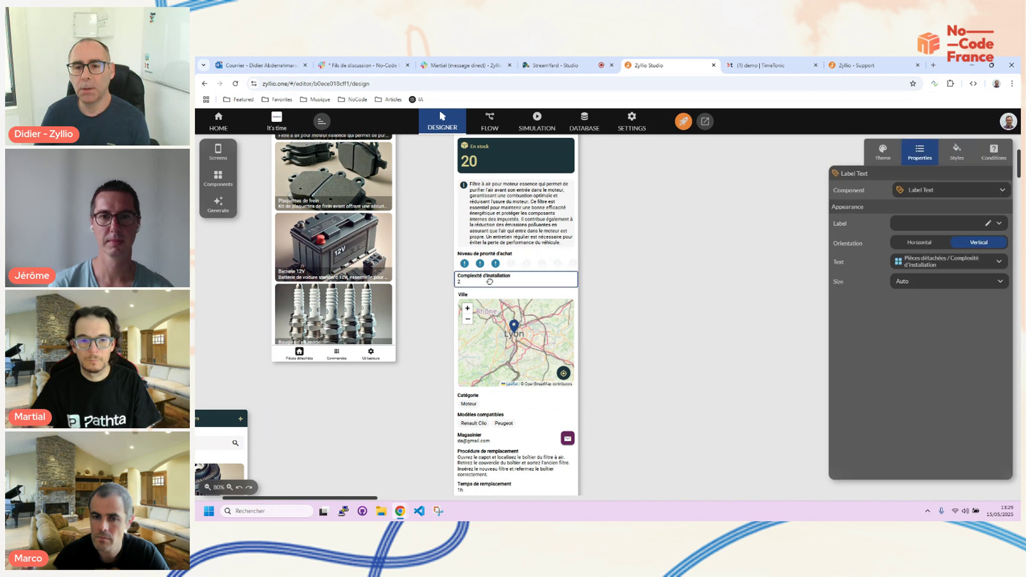
Duplicate the Progress component, place the copy above the Complexité d'installation label and bind it to Pièces détachées / Complexité d'installation
left_click(229, 177)
scroll(287, 276, "down", 10)
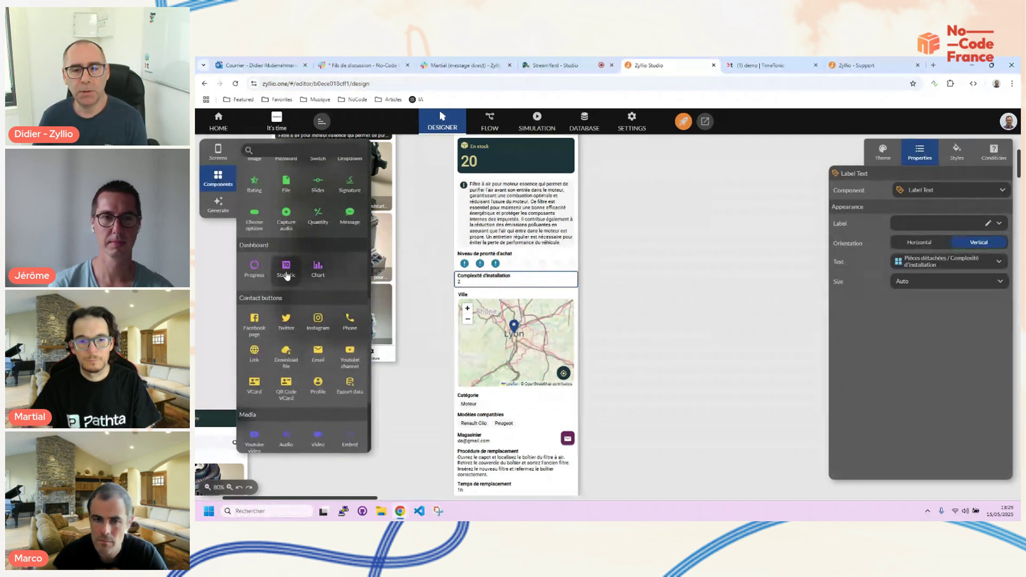
left_click(513, 262)
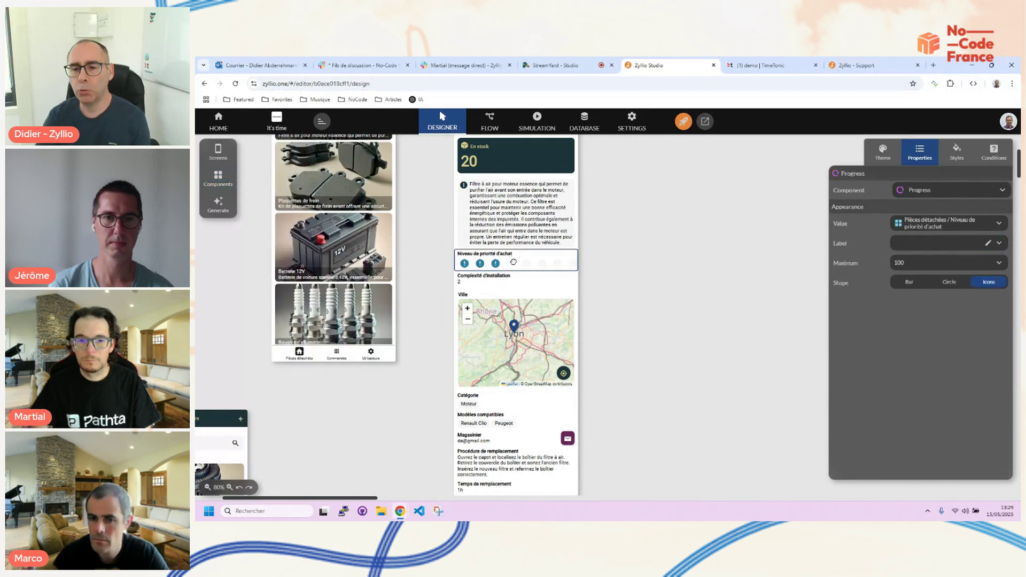
key("ctrl+c")
scroll(513, 339, "down", 3)
key("ctrl+v")
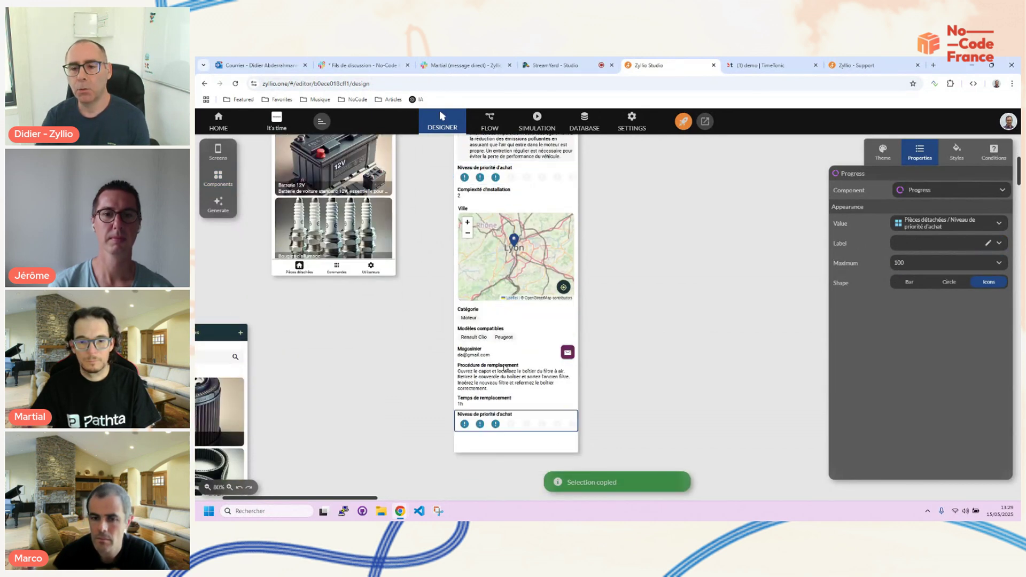
left_click_drag(504, 417, 516, 195)
left_click(998, 226)
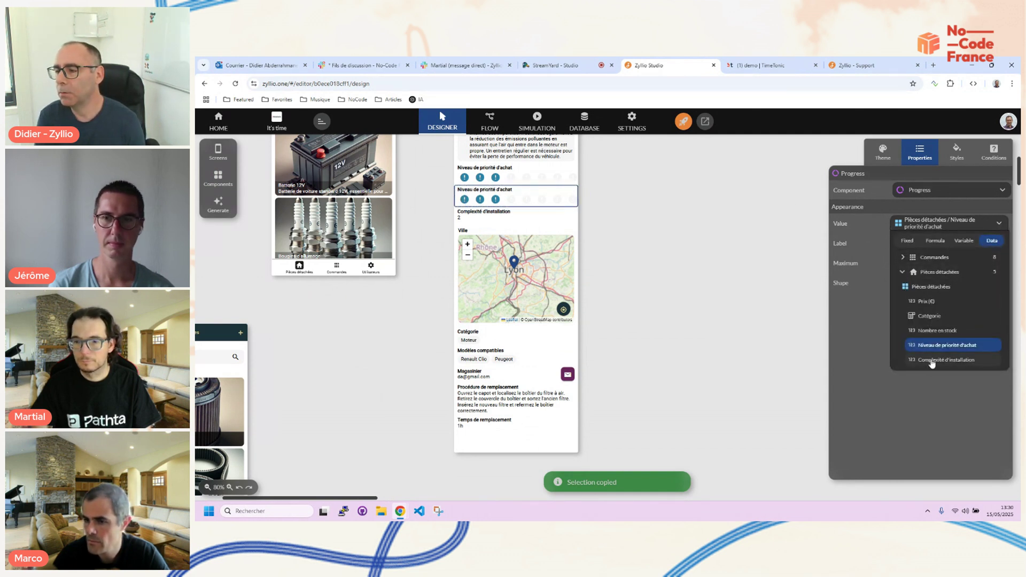
left_click(931, 361)
Change the Complexité d'installation Progress icon to a wrench and set its fill colour to yellow #c69b04ff
left_click(956, 155)
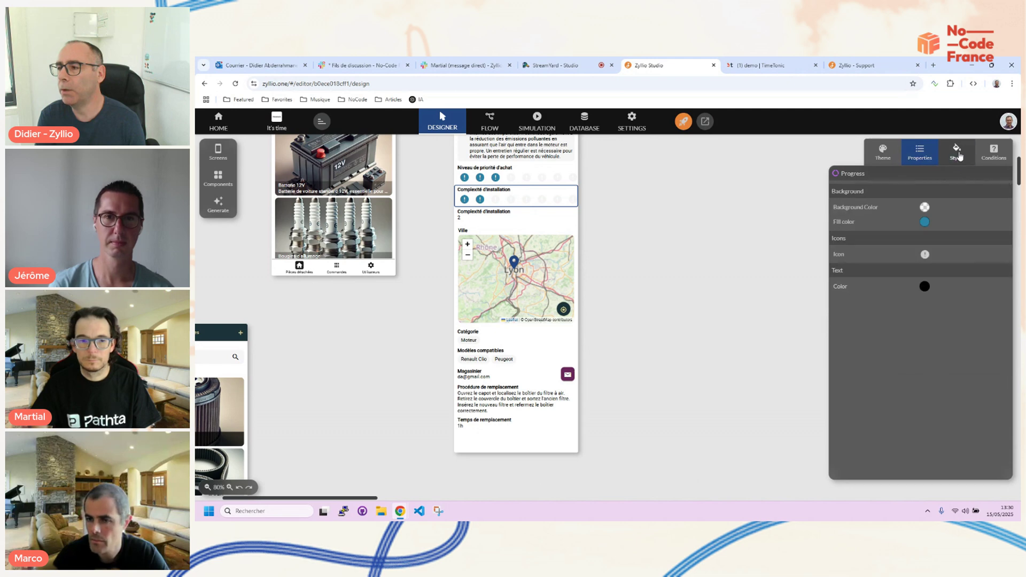
left_click(925, 222)
left_click(925, 254)
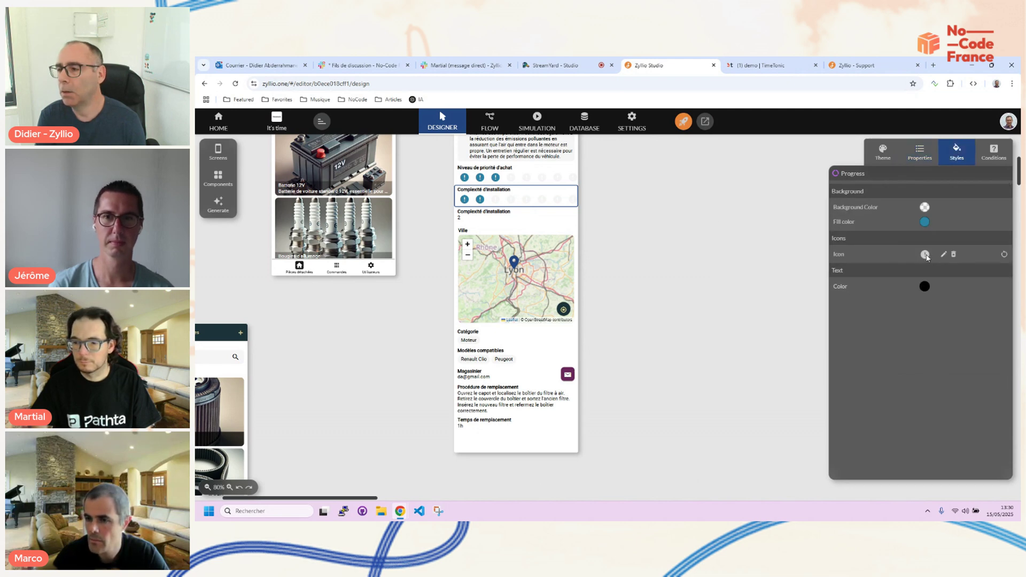
scroll(863, 277, "down", 3)
scroll(863, 277, "down", 10)
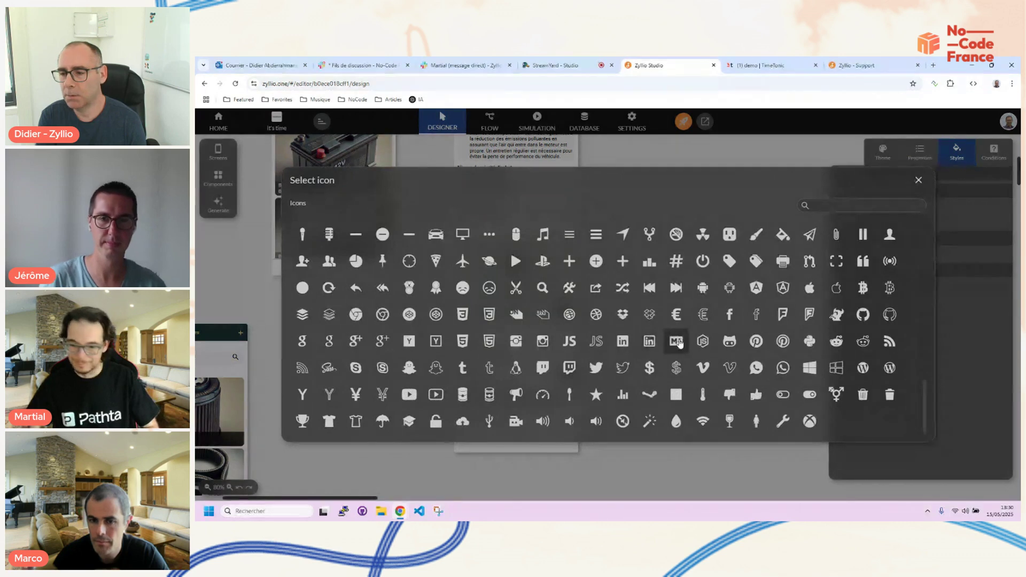
left_click(786, 424)
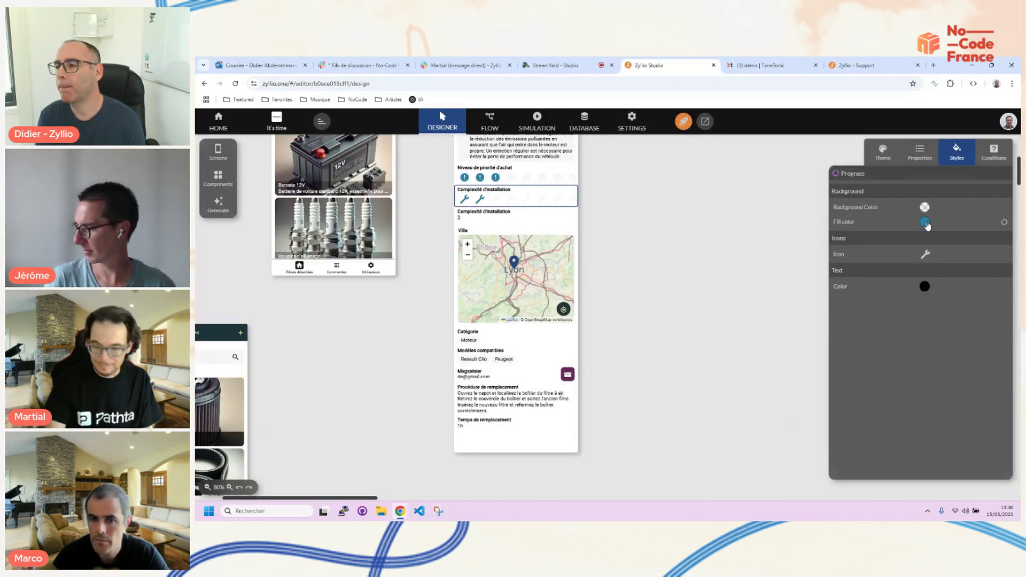
left_click(925, 222)
left_click(739, 194)
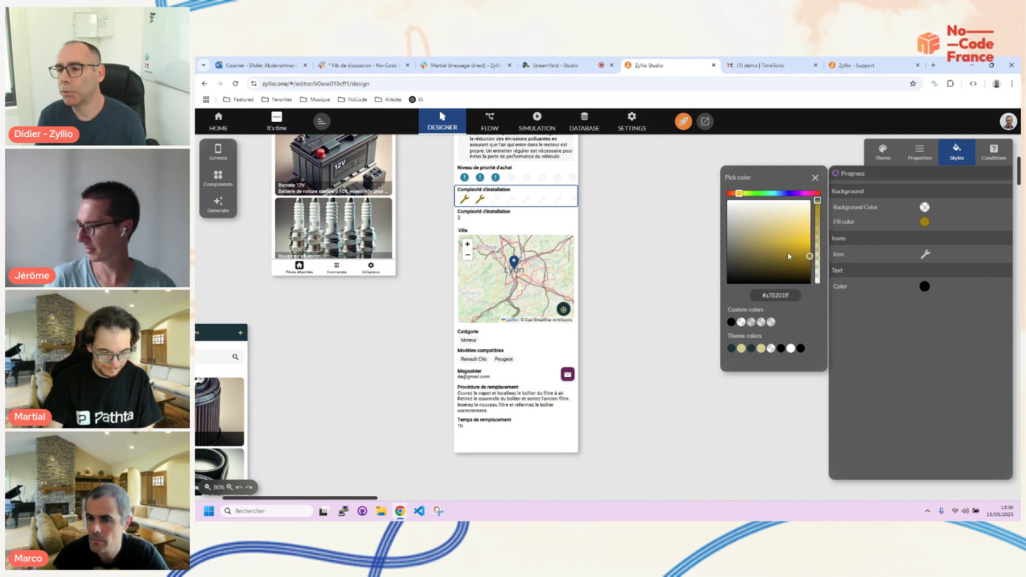
left_click_drag(801, 256, 808, 257)
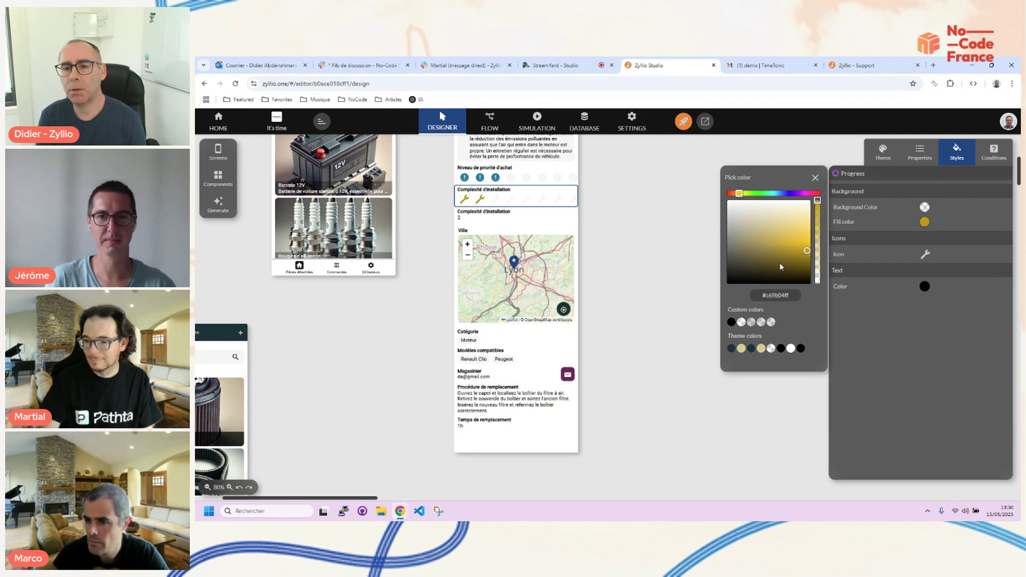
Delete the redundant Complexité d'installation text label above the Ville map
left_click(419, 267)
left_click(471, 213)
left_click(623, 287)
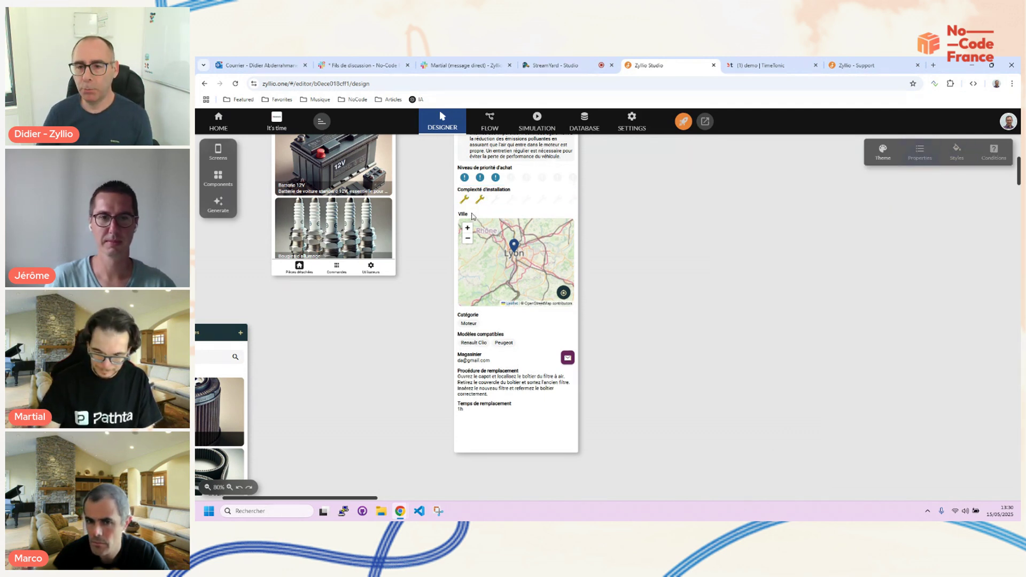
Convert the Procédure de remplacement label into a Bulleted list component
scroll(623, 287, "up", 3)
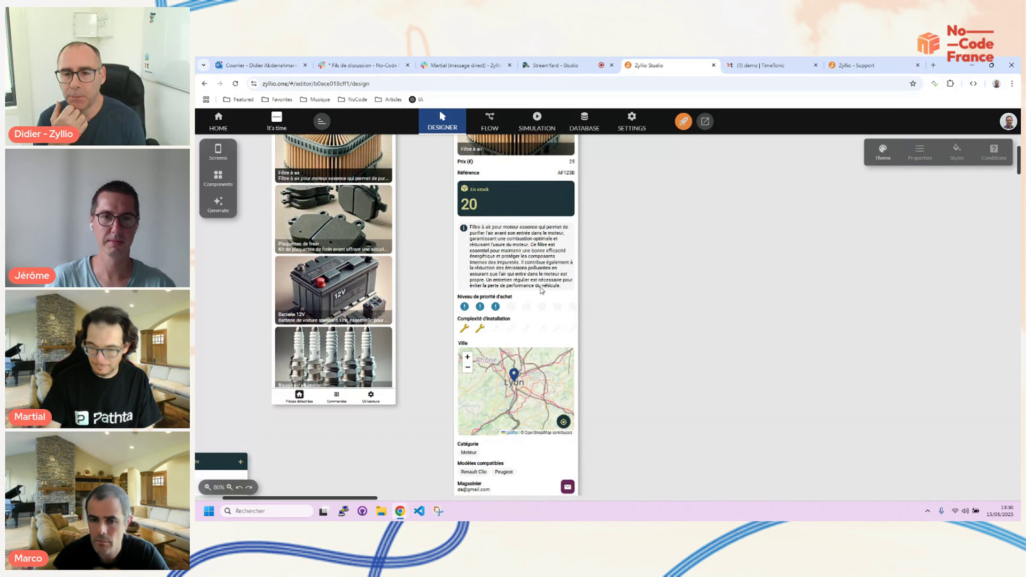
scroll(513, 342, "down", 2)
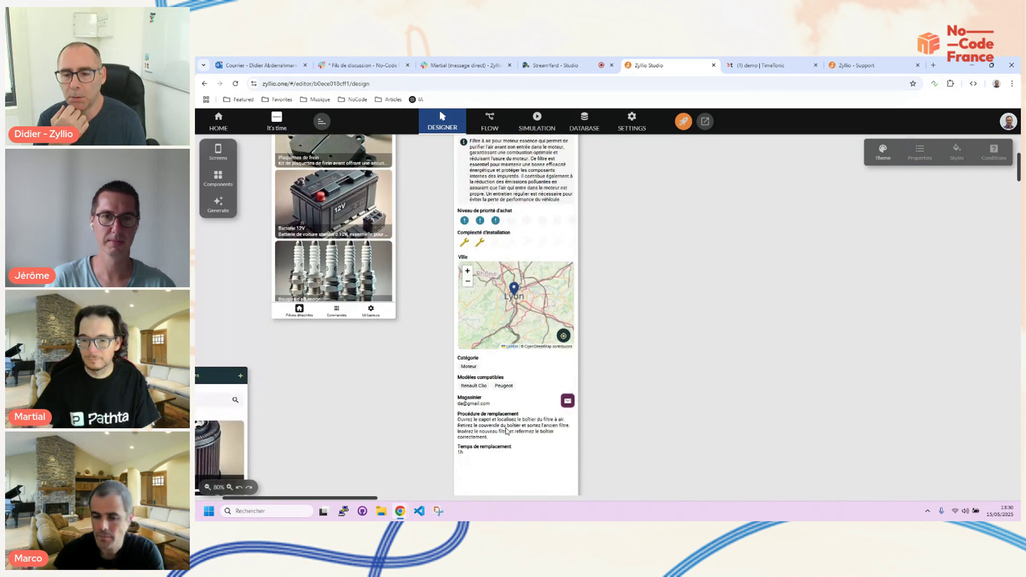
left_click(504, 427)
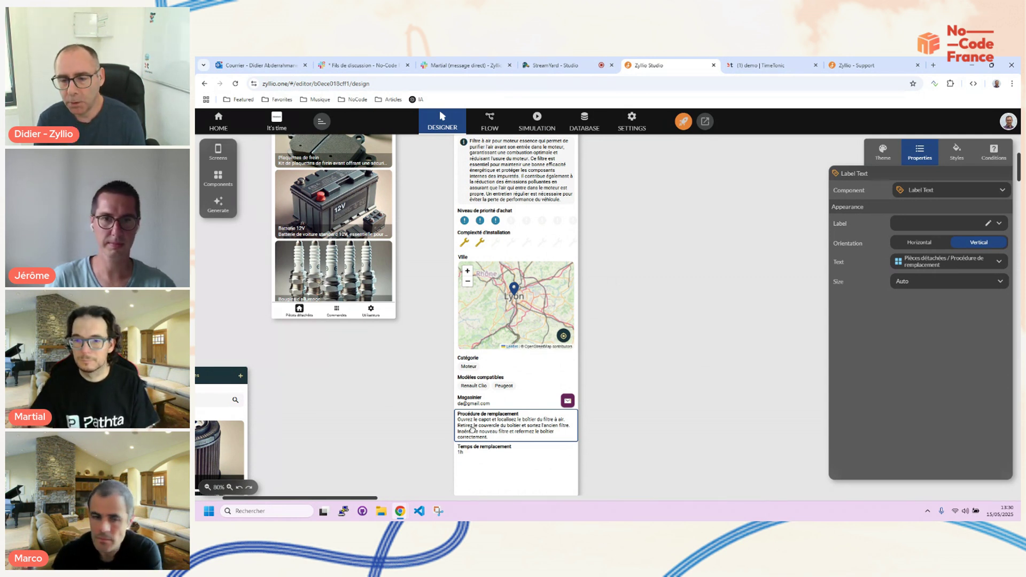
left_click(936, 195)
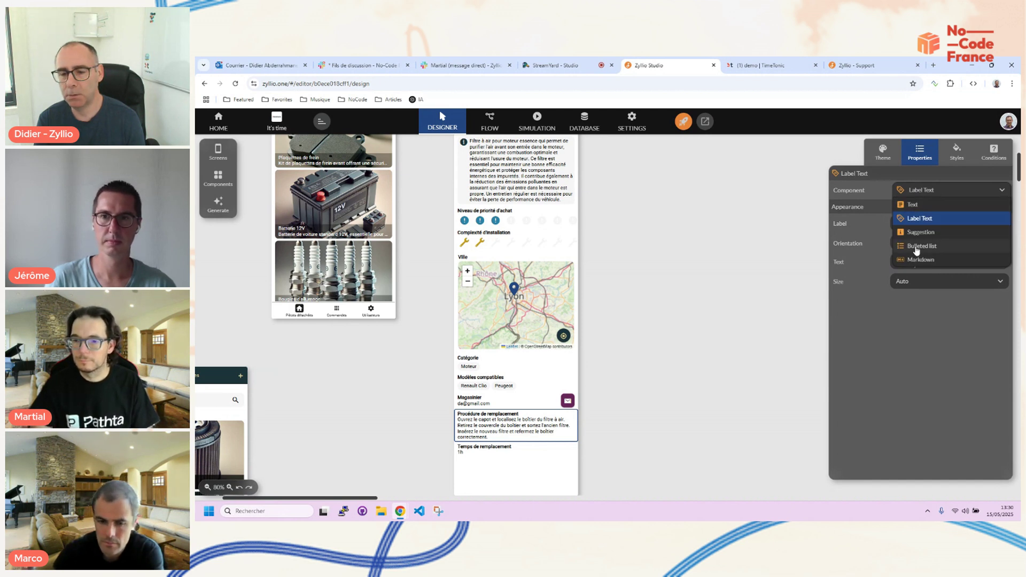
left_click(916, 247)
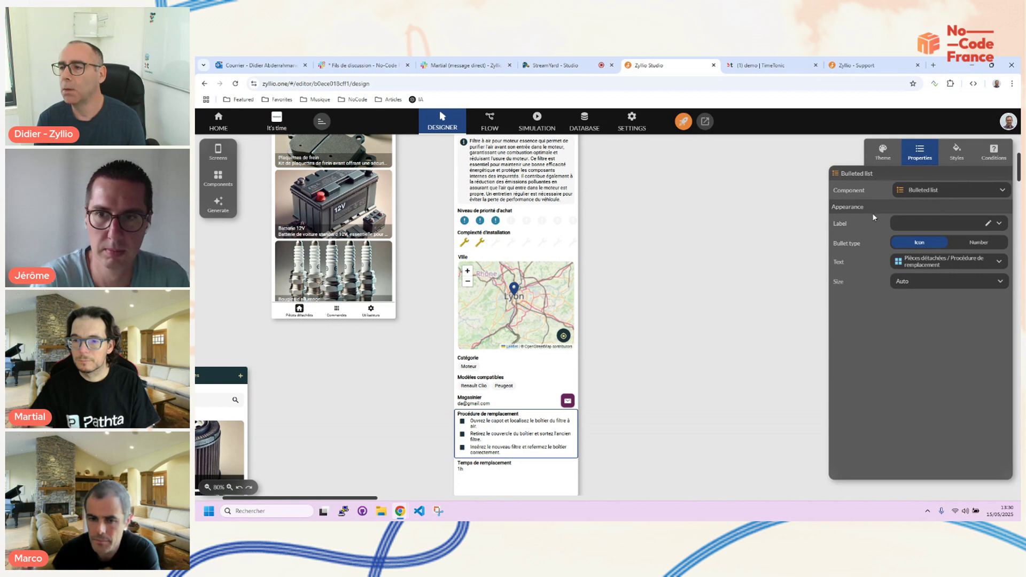
Set the leading icon of the Procédure de remplacement bulleted list to a wrench
left_click(956, 152)
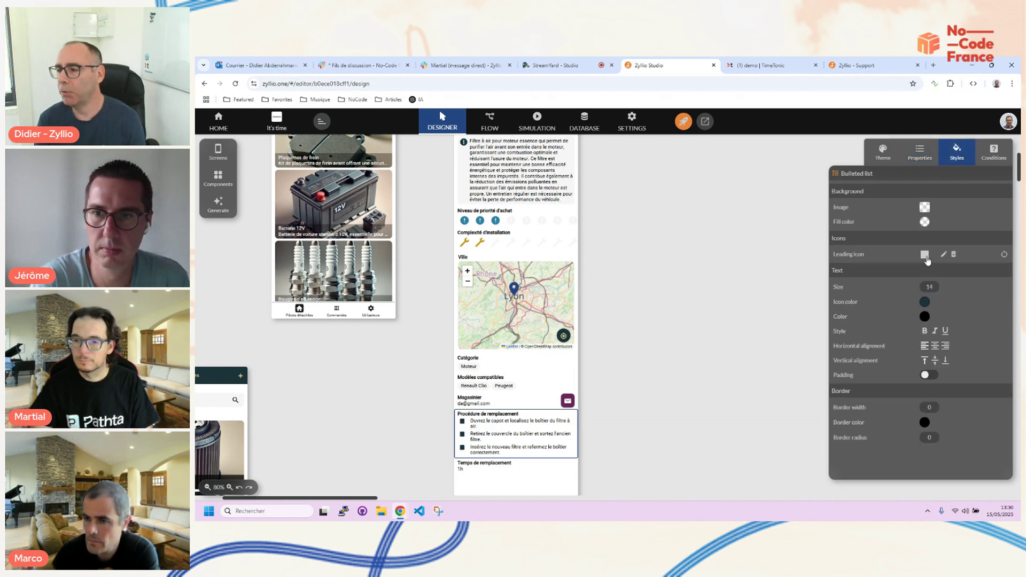
left_click(925, 255)
left_click_drag(921, 250, 925, 421)
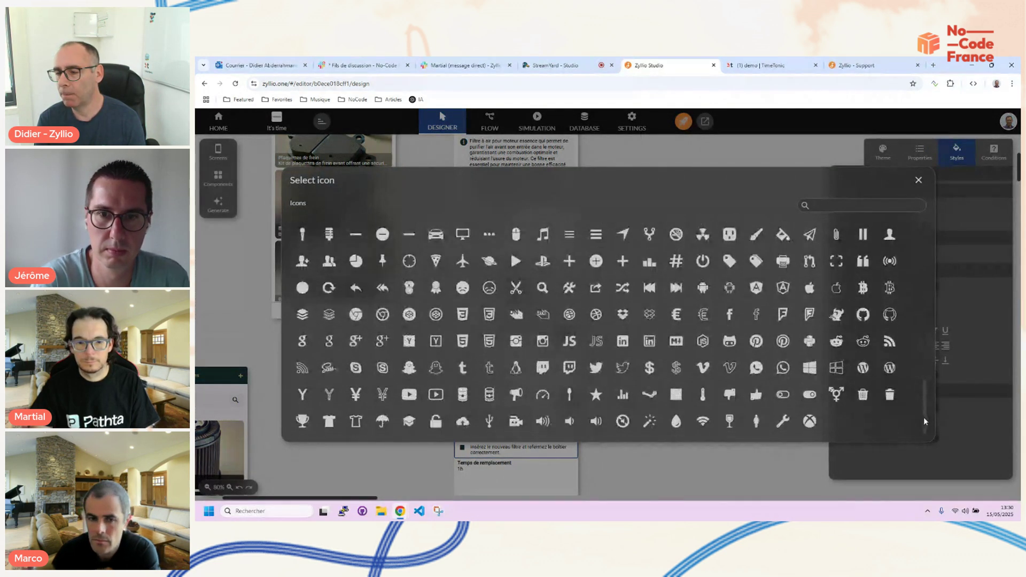
left_click(783, 421)
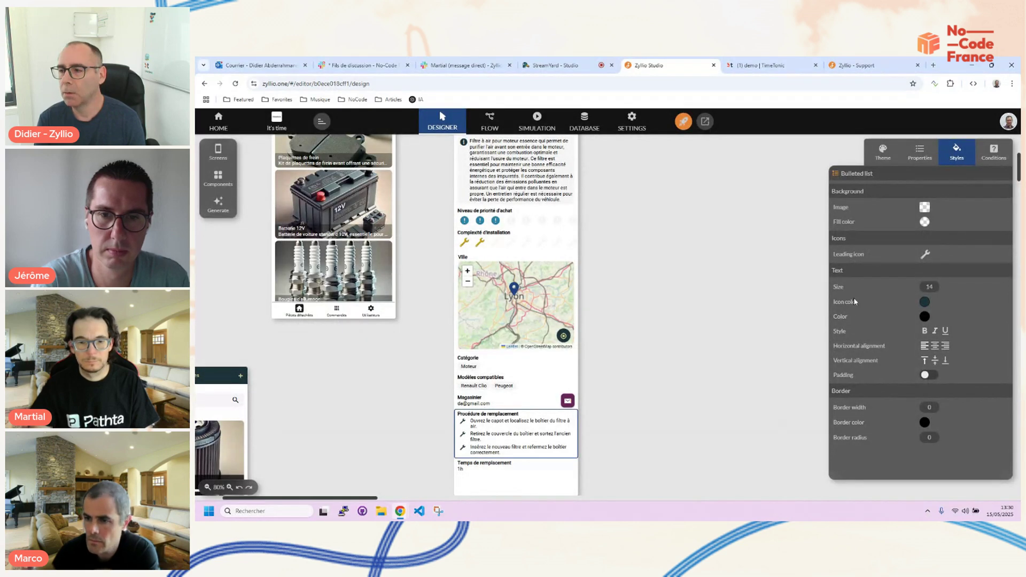
Set the Procédure de remplacement list's bullet type to Number and its icon colour to blue #147995ff
left_click(921, 153)
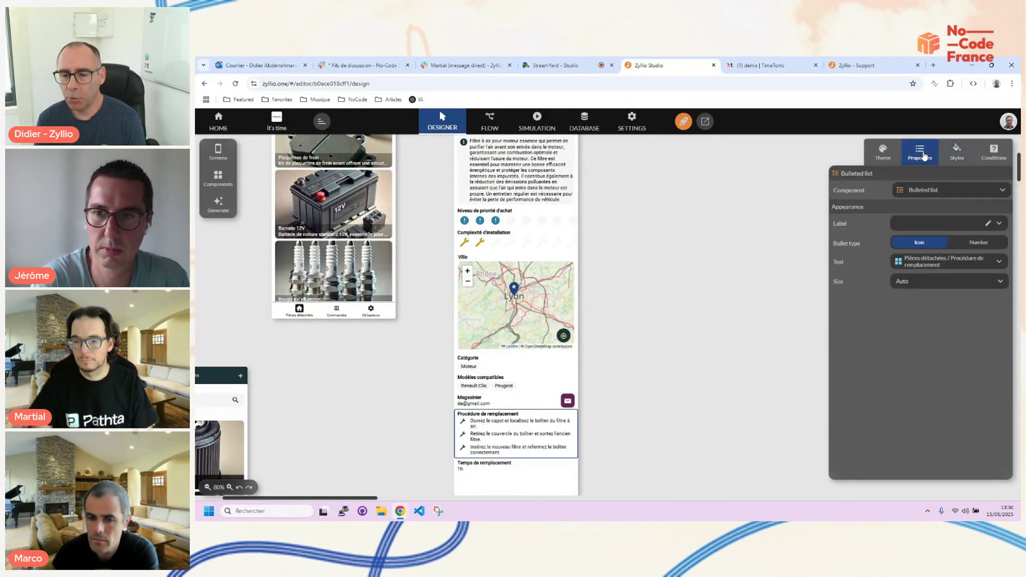
left_click(978, 243)
left_click(957, 152)
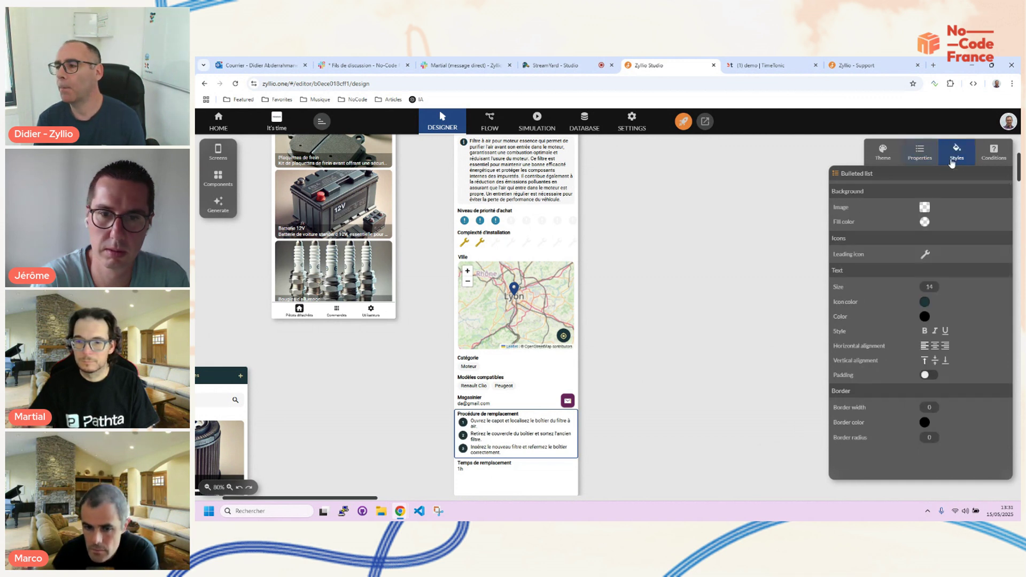
left_click(925, 302)
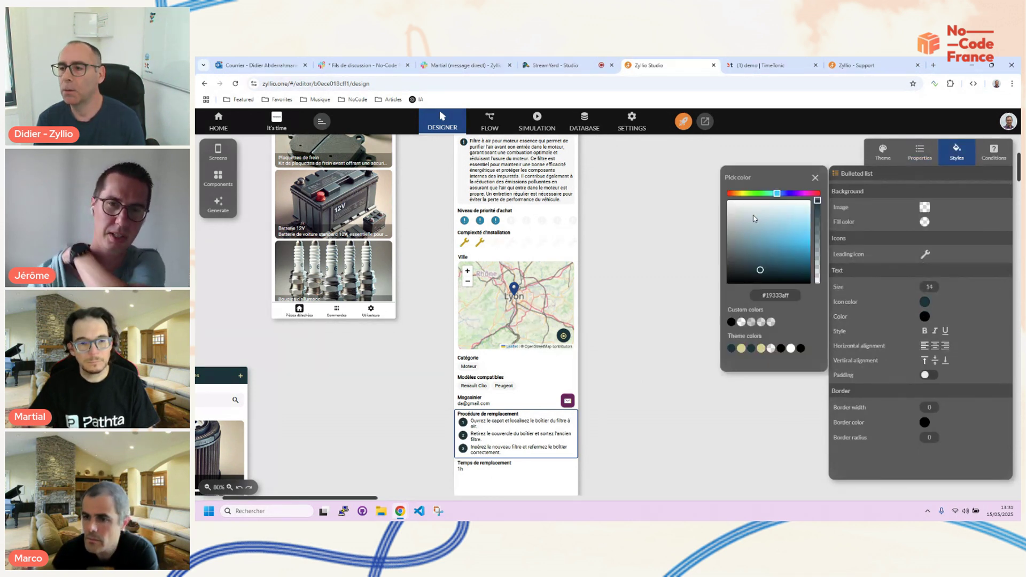
left_click(788, 252)
left_click_drag(788, 255, 792, 260)
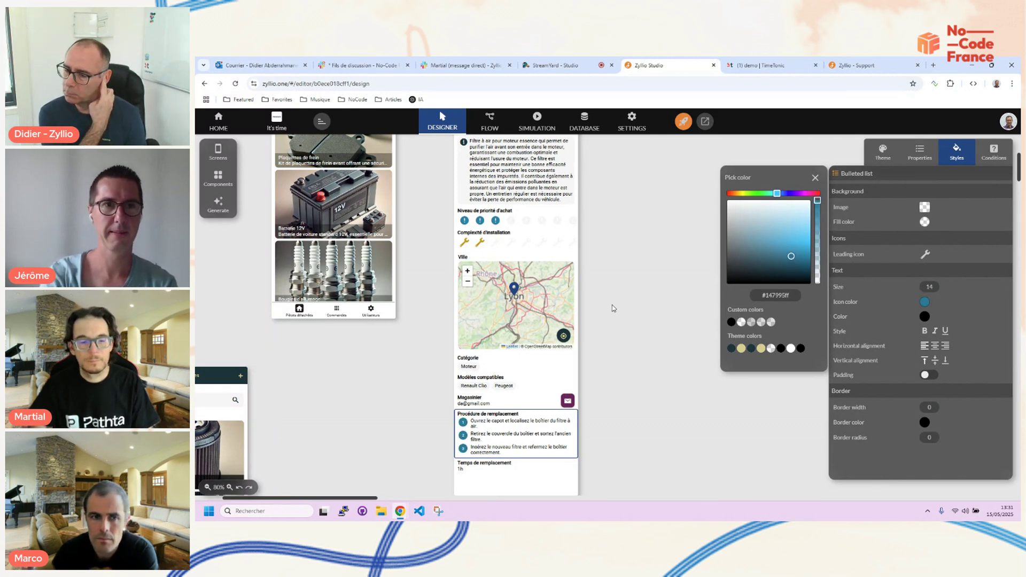
left_click(613, 320)
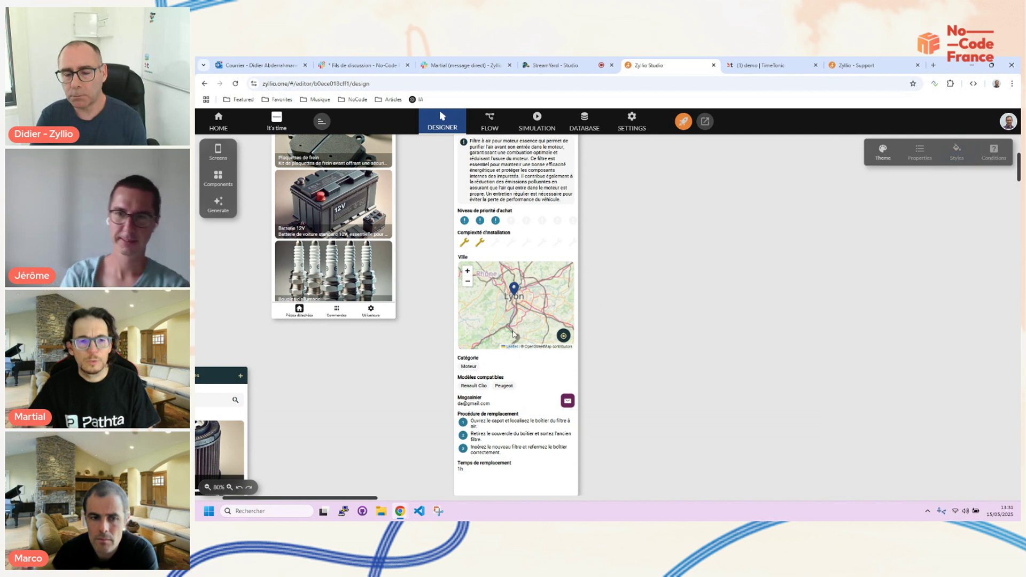
left_click(494, 439)
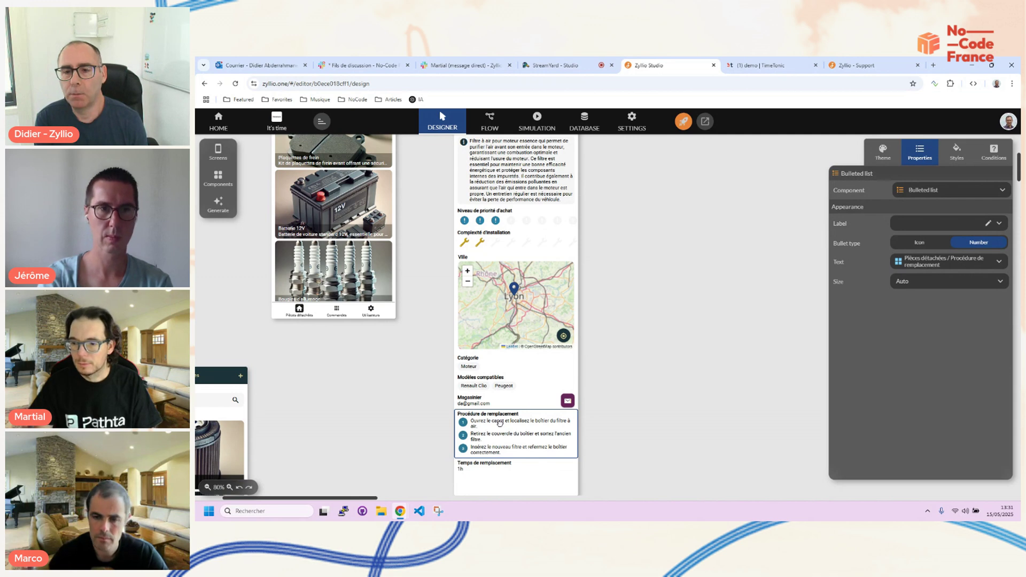
scroll(513, 417, "up", 3)
scroll(502, 428, "down", 5)
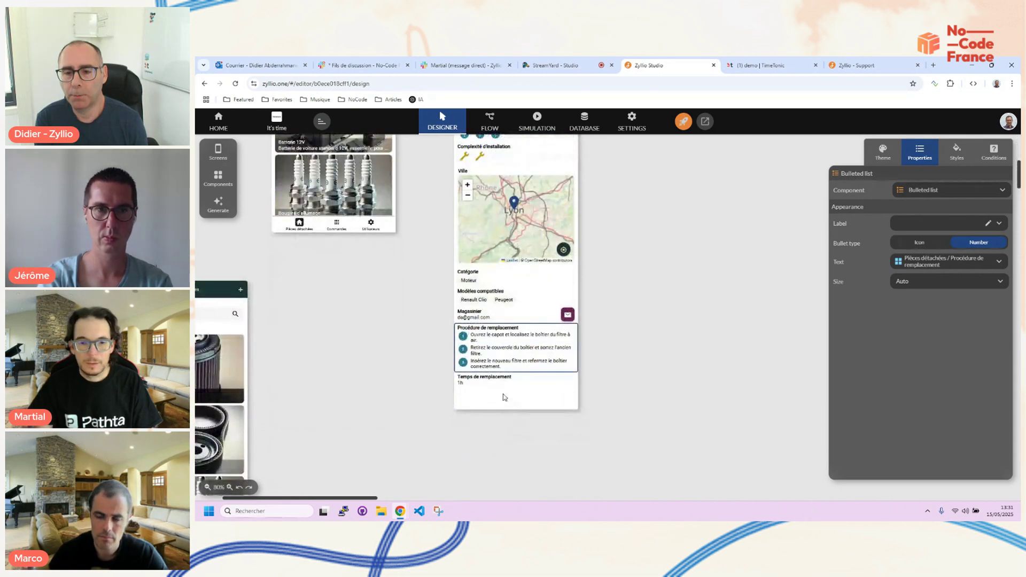
scroll(507, 406, "up", 5)
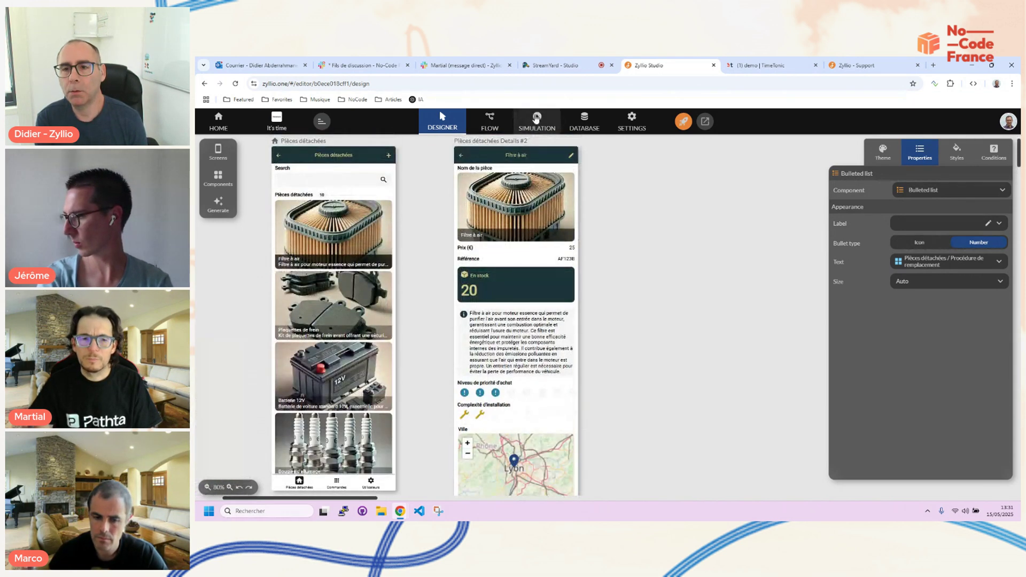
Run the app simulation in mobile view and examine the Plaquettes de frein details screen down to the replacement time
left_click(536, 118)
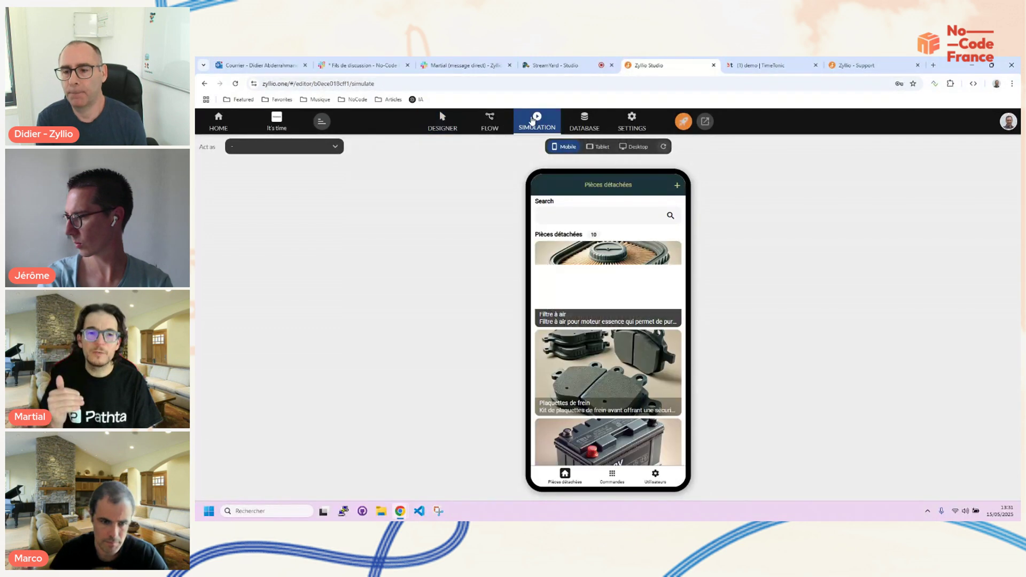
left_click(595, 379)
scroll(629, 363, "down", 5)
scroll(633, 425, "down", 2)
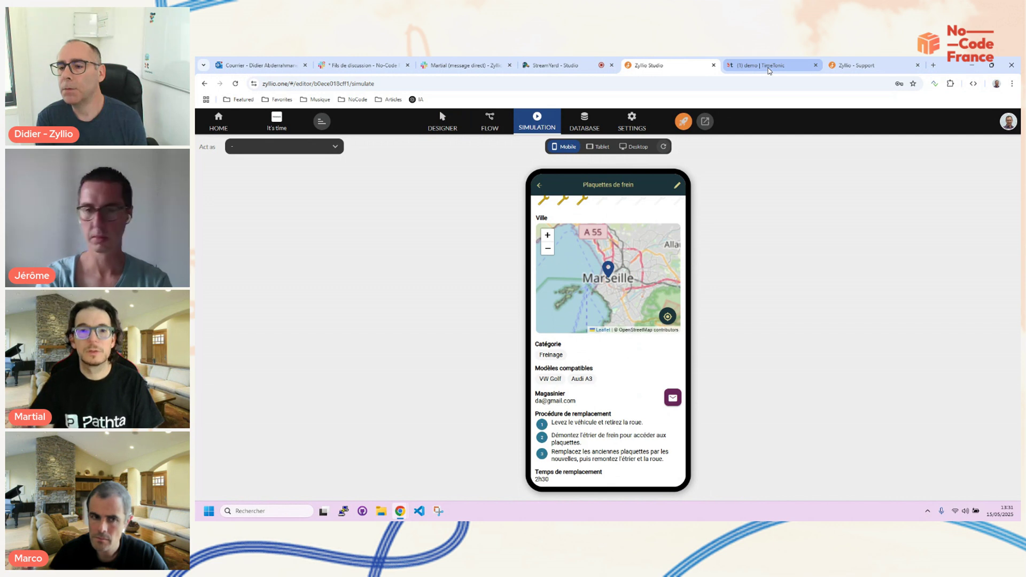
View the Pièces détachées table data in the database and examine the first row's Procédure de remplacement text
mouse_move(769, 71)
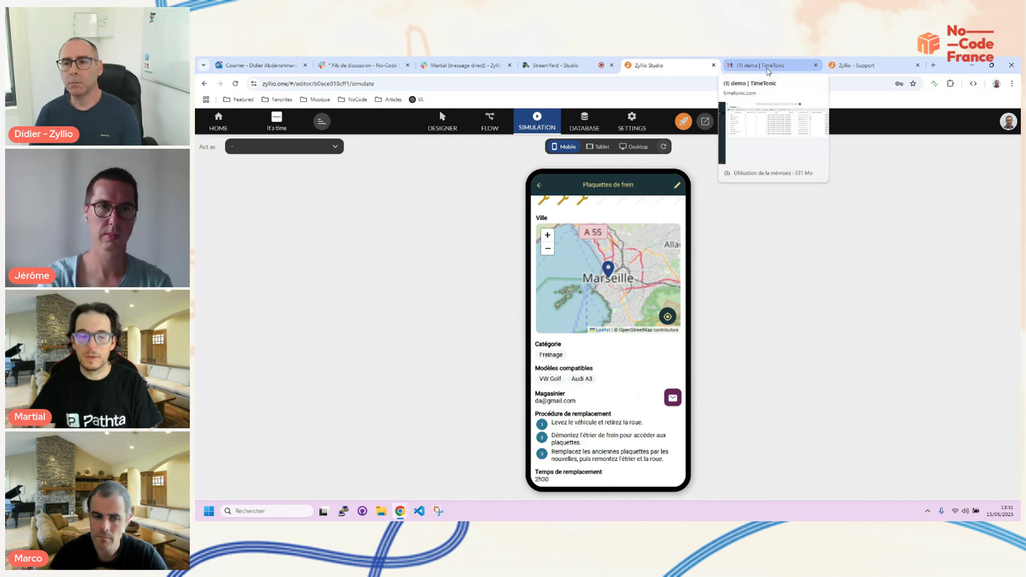
left_click(584, 123)
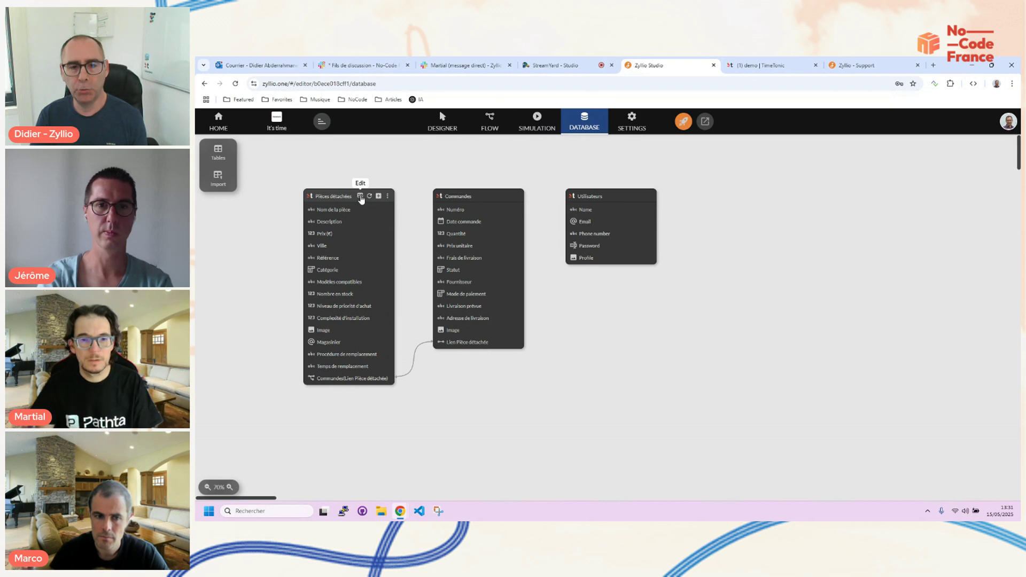
left_click(360, 197)
left_click_drag(527, 428, 913, 450)
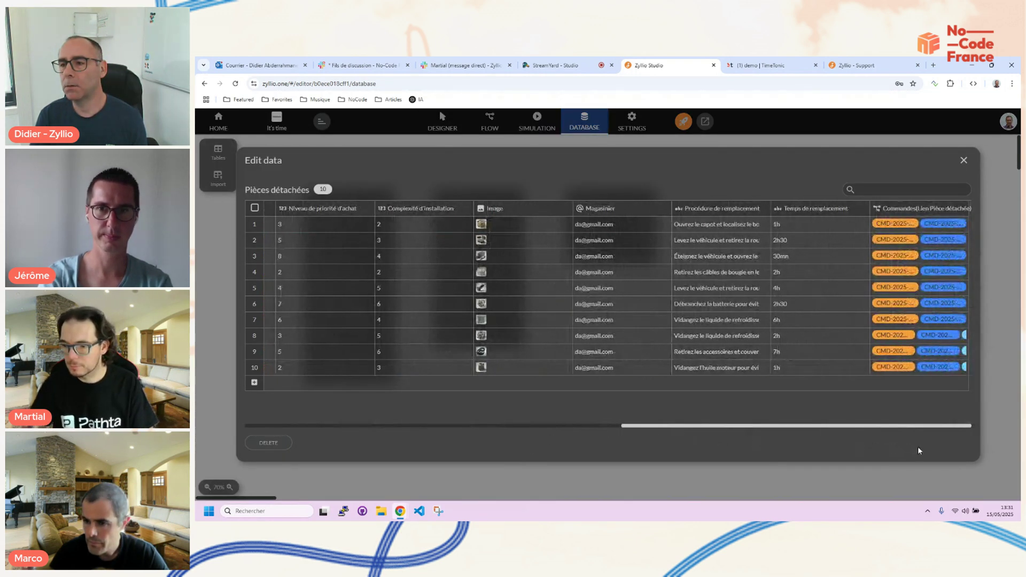
left_click(764, 225)
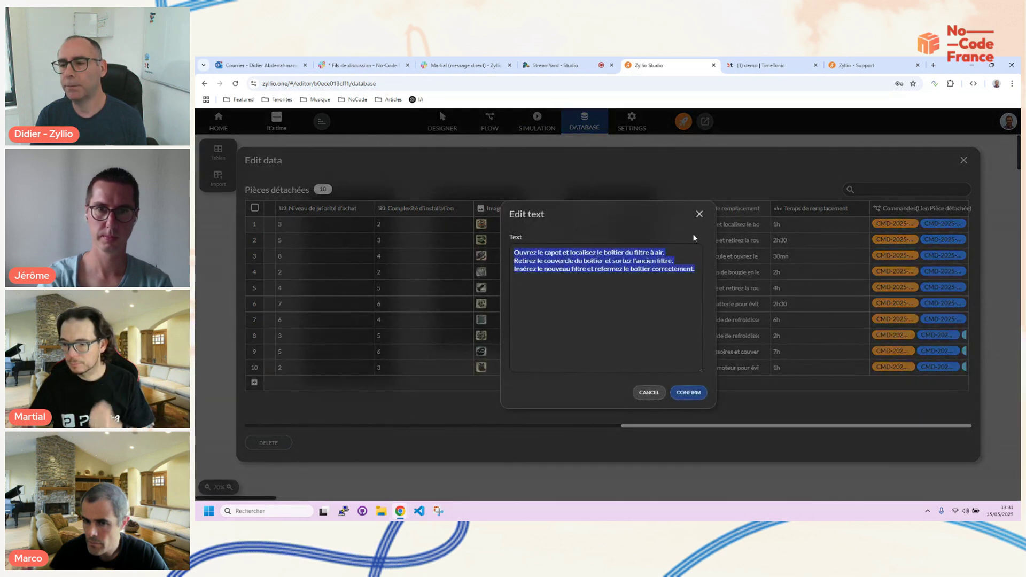
left_click(647, 393)
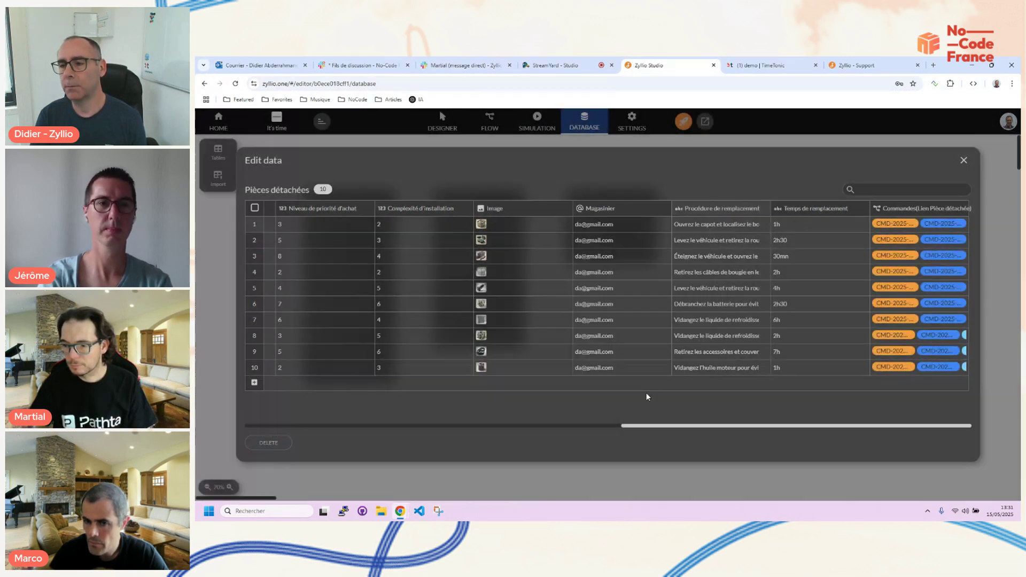
left_click(964, 160)
Switch to TimeTonic and examine the first Procédure de remplacement cell and the field's type settings without changing them
left_click(765, 66)
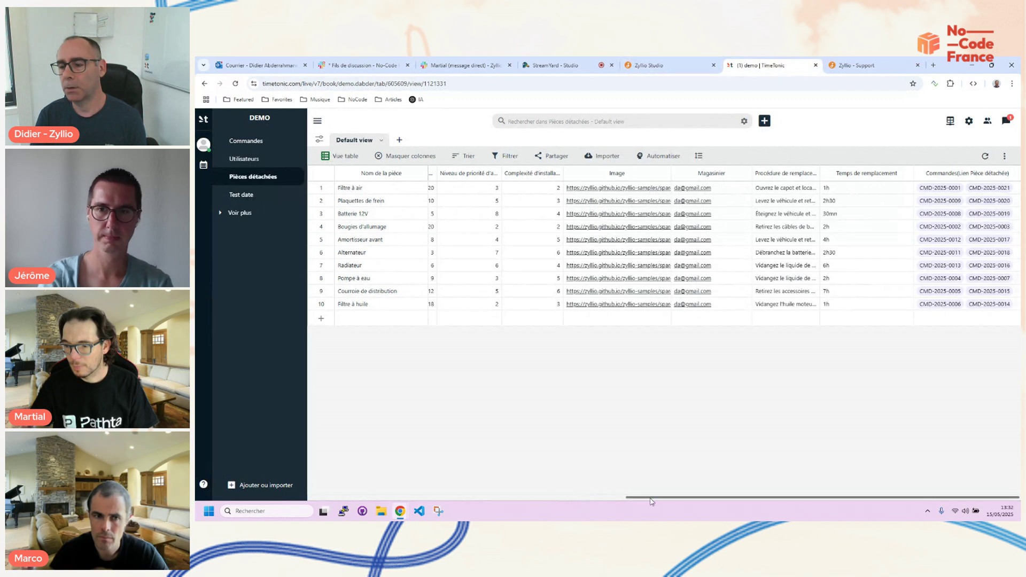
left_click(790, 189)
left_click(793, 187)
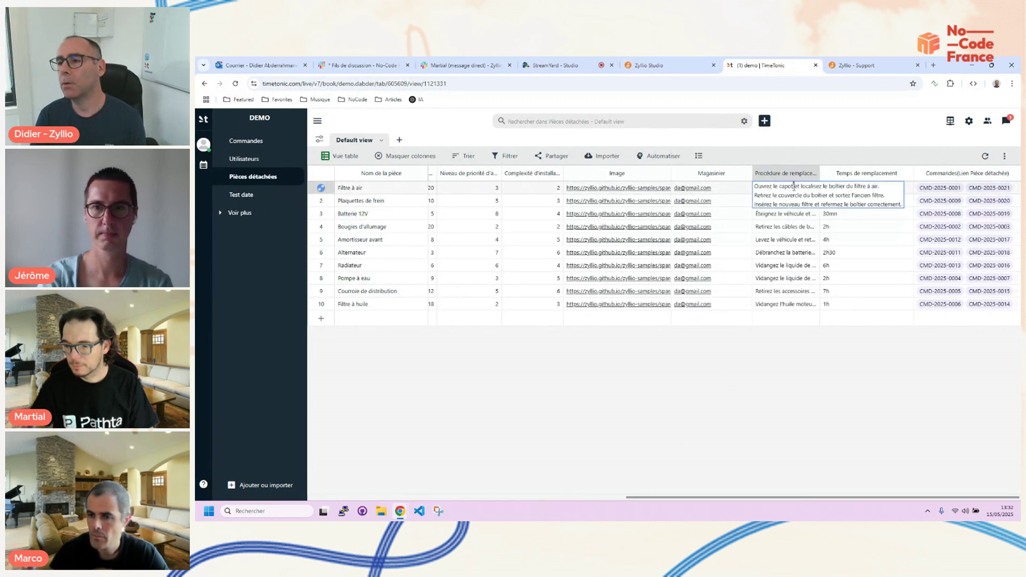
left_click(813, 173)
left_click(731, 229)
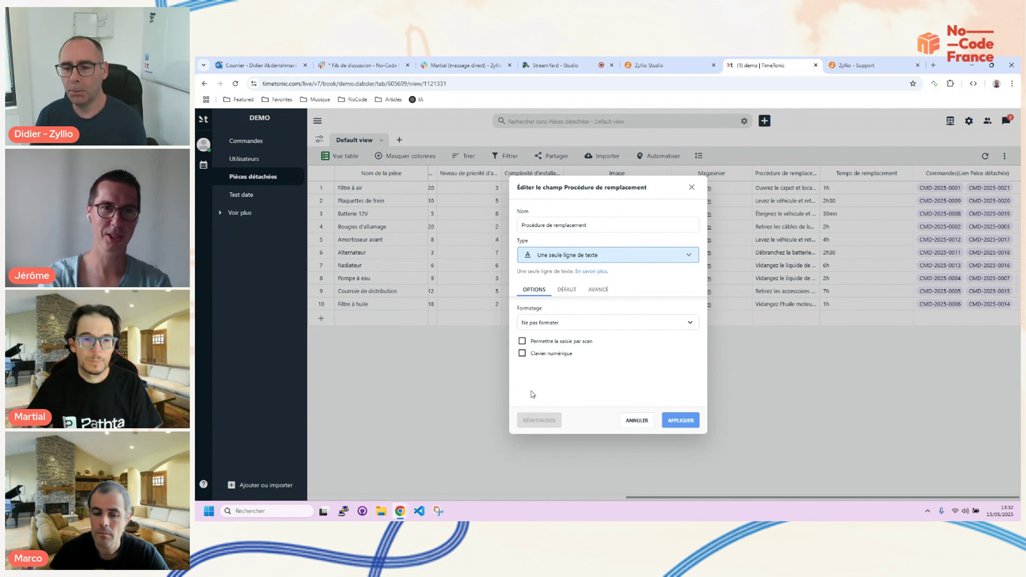
left_click(638, 421)
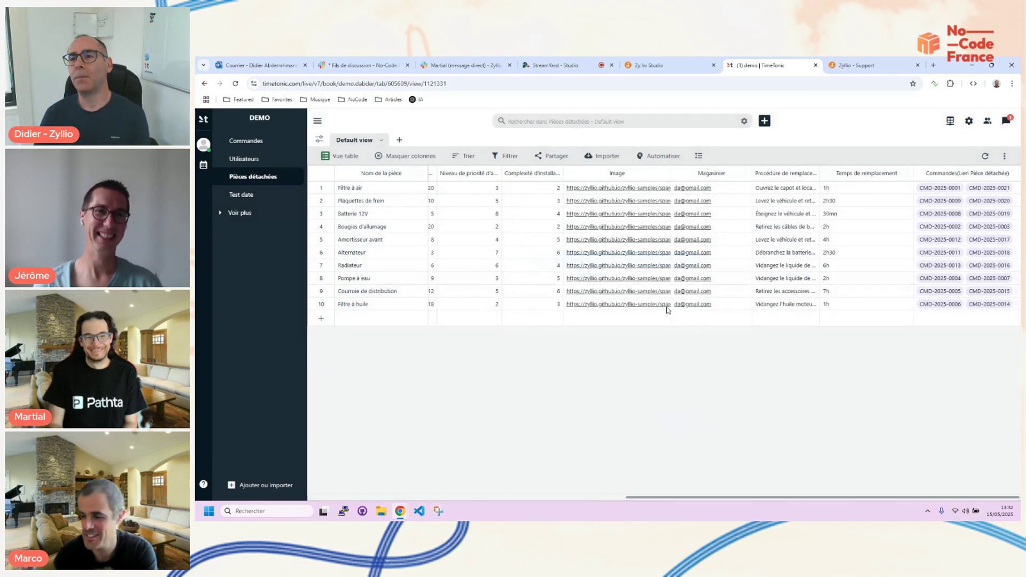
Switch back to Zyllio Studio, simulate the app and examine the Plaquettes de frein details screen, then return to the designer
left_click(666, 67)
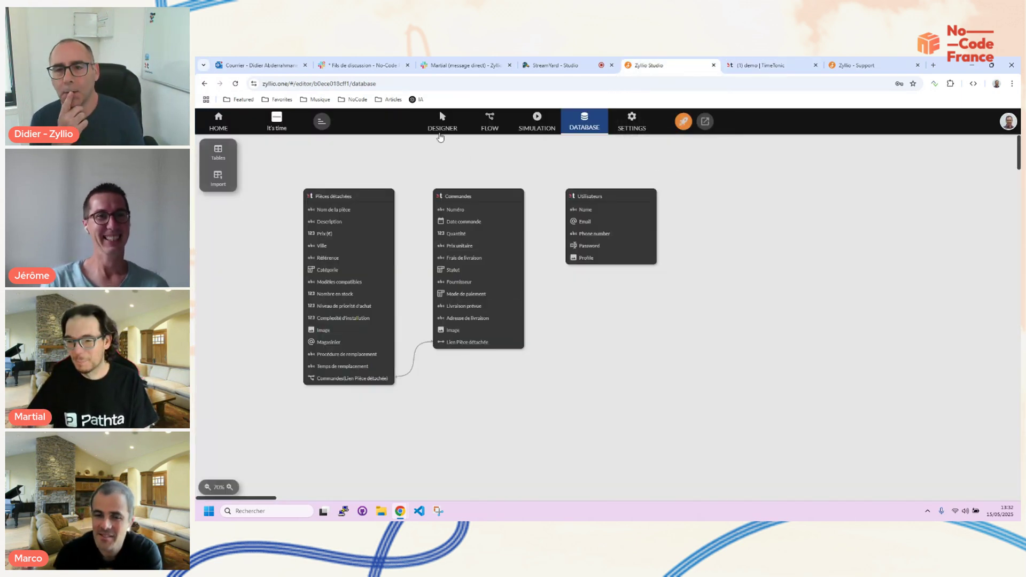
left_click(441, 126)
left_click(537, 122)
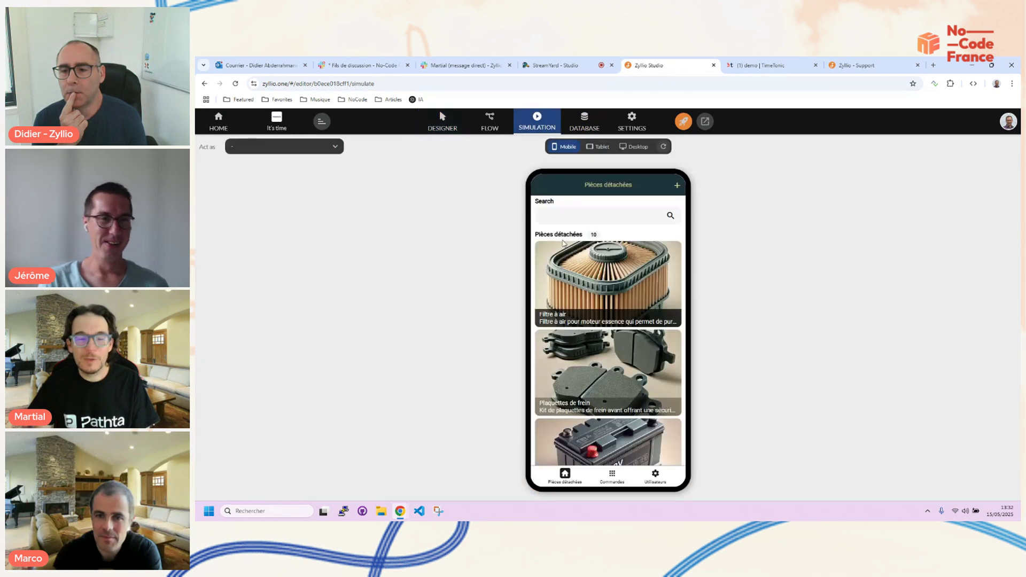
left_click(610, 369)
scroll(610, 370, "down", 5)
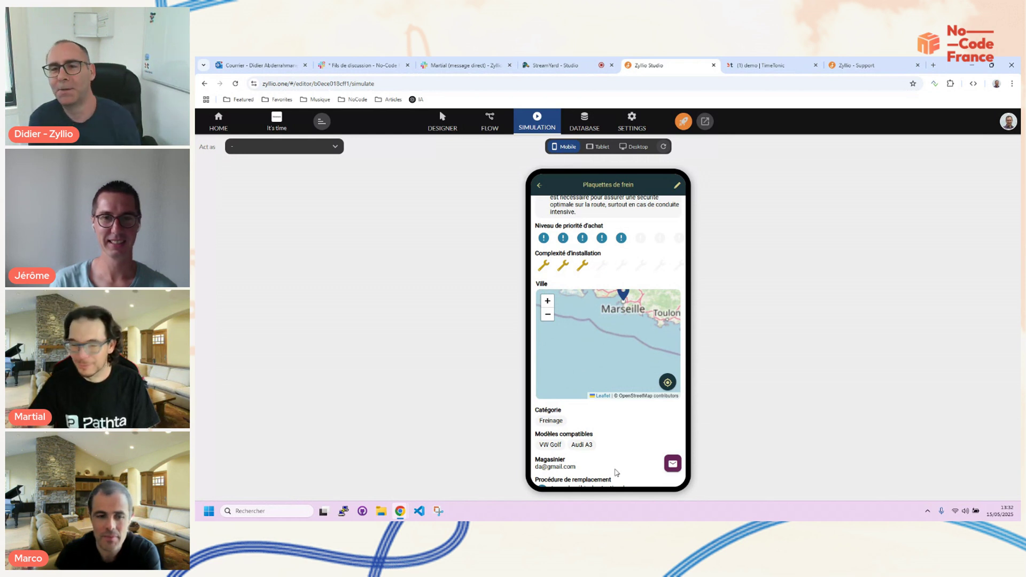
left_click(432, 124)
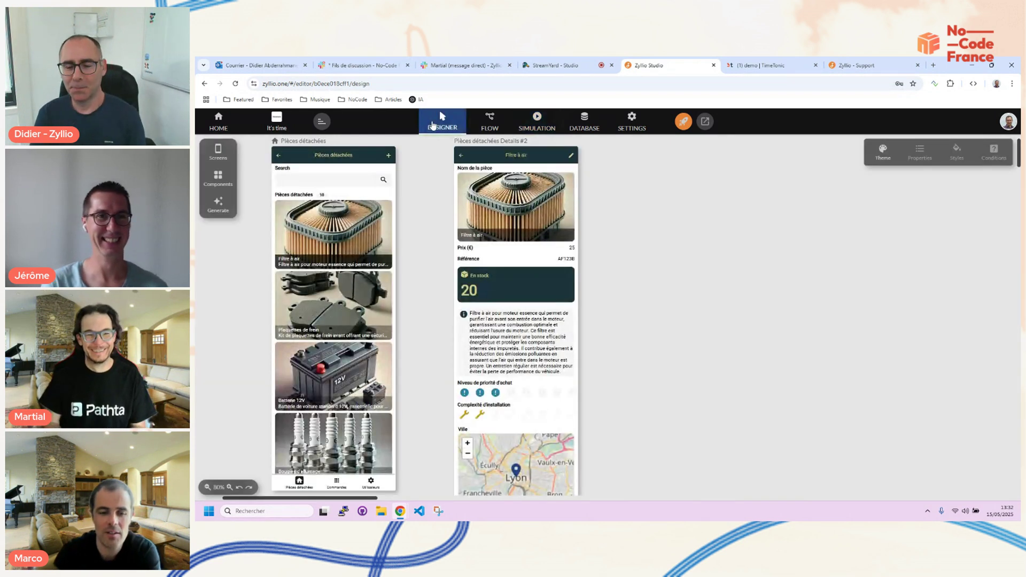
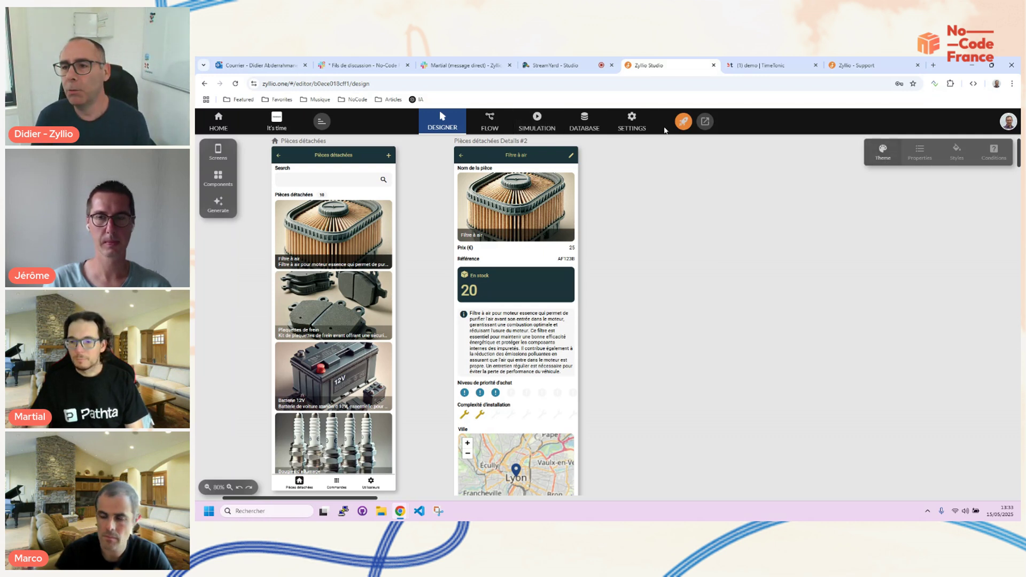
left_click(584, 122)
left_click(620, 126)
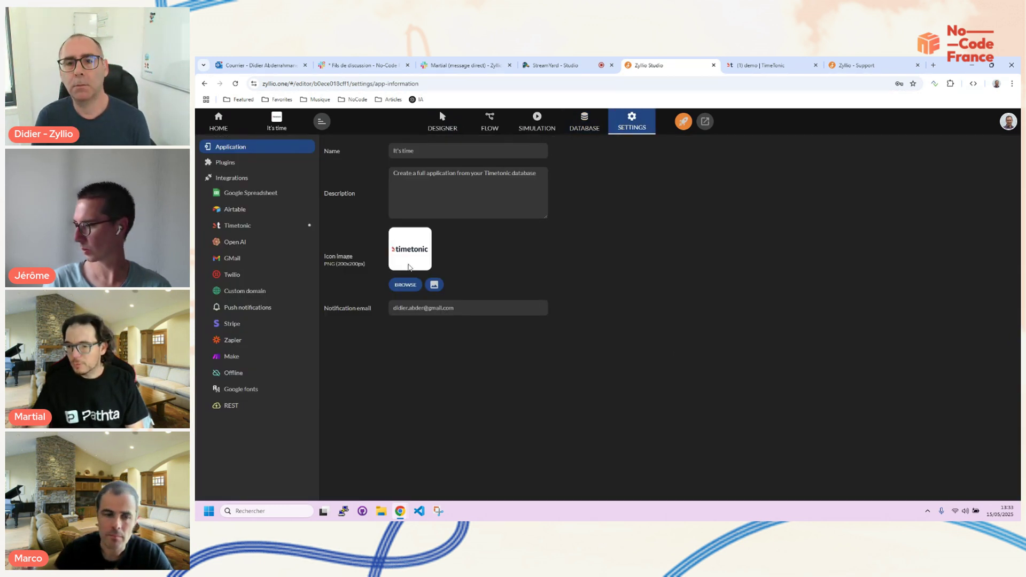
left_click(441, 121)
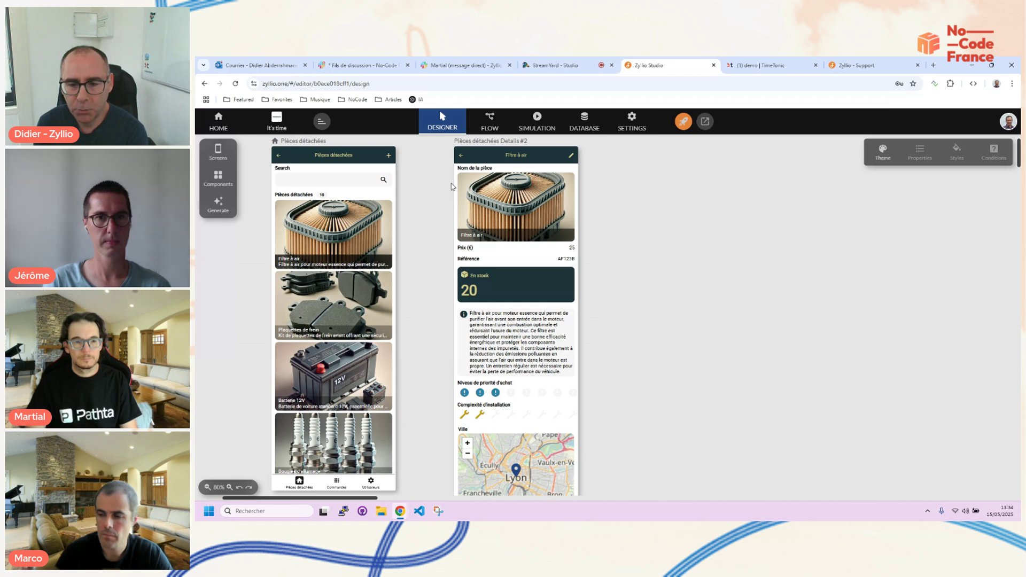
left_click(632, 121)
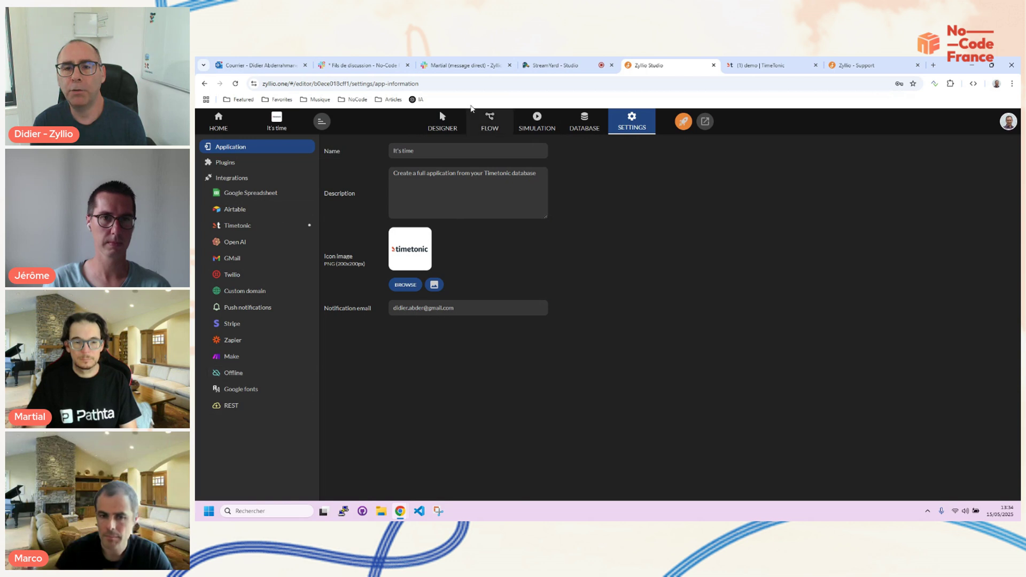
left_click(446, 127)
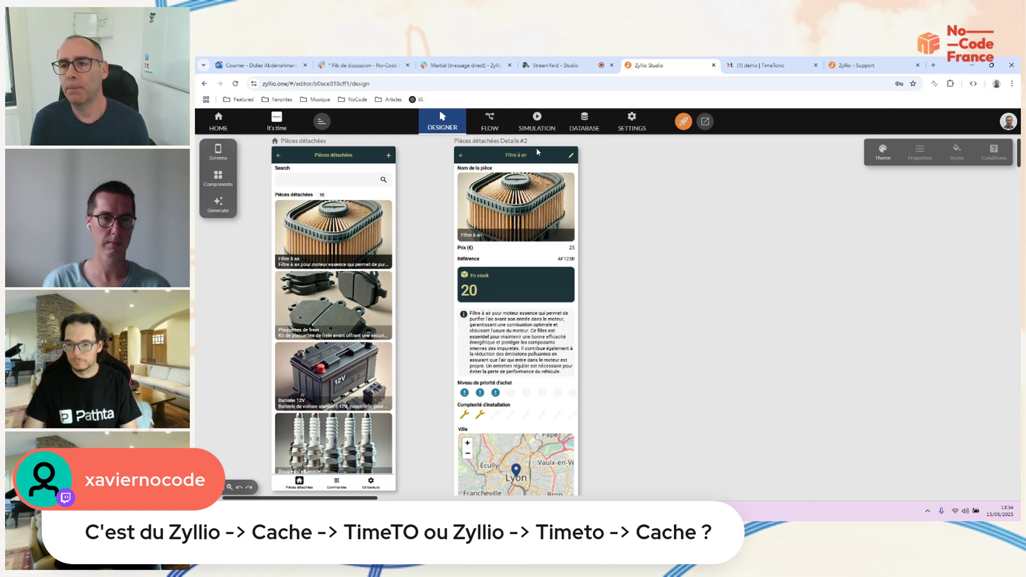
Enable the Google Fonts integration in the application settings and return to the designer
left_click(881, 152)
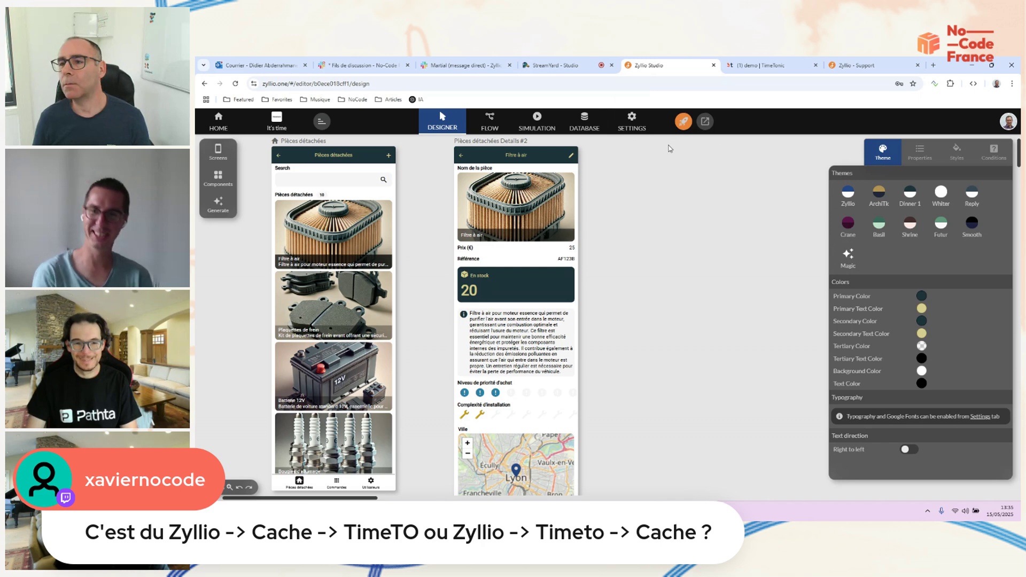
left_click(636, 113)
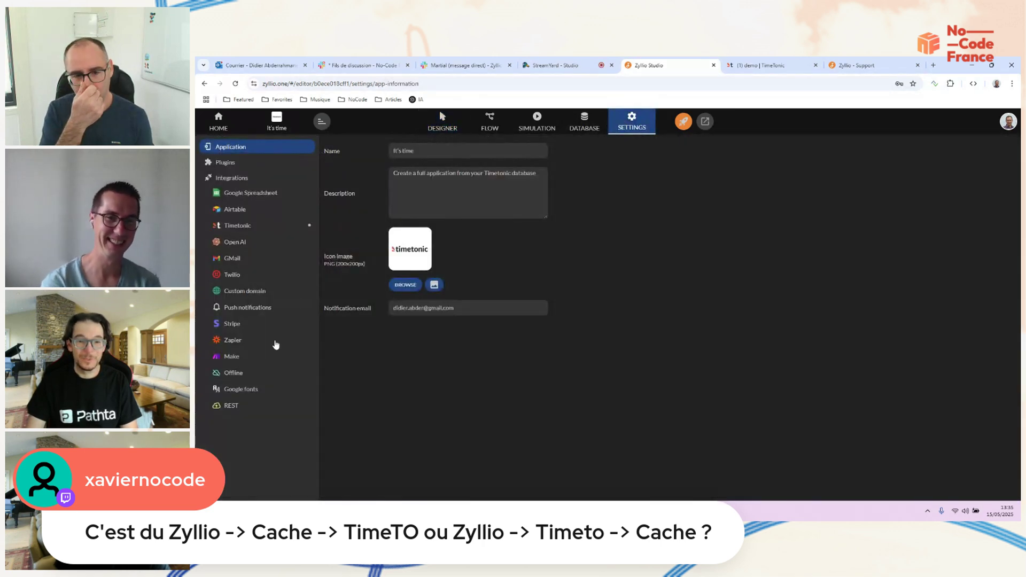
left_click(238, 392)
left_click(403, 178)
left_click(440, 124)
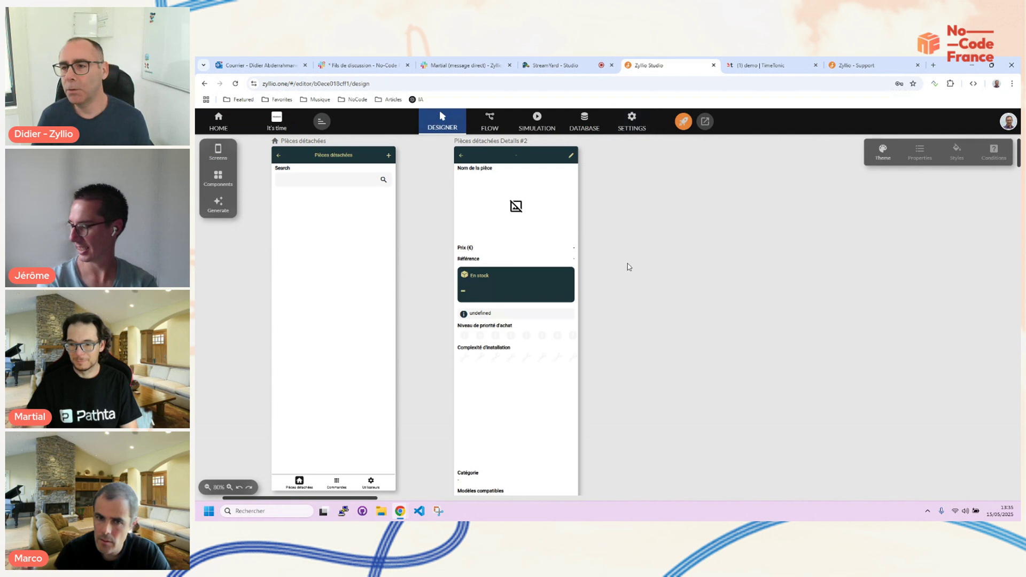
Set the theme's font family to Oswald and reload the designer view to apply it
left_click(883, 152)
double_click(904, 414)
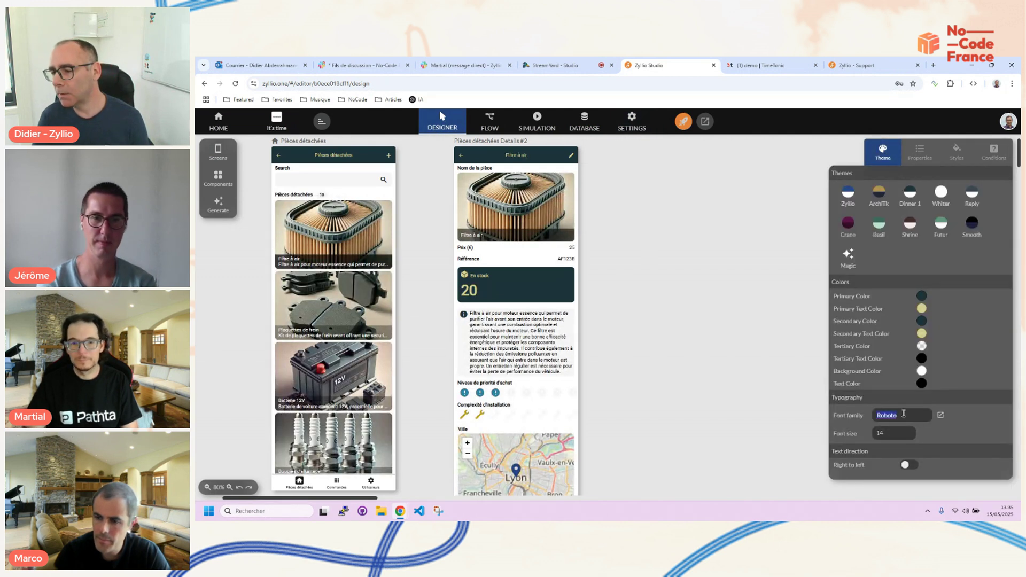
type("Os")
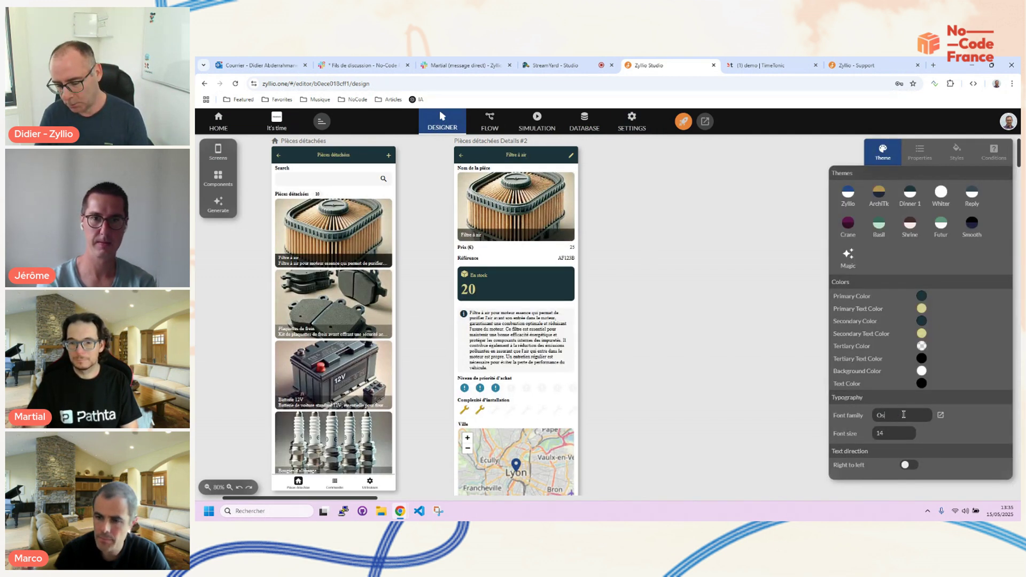
type("wald")
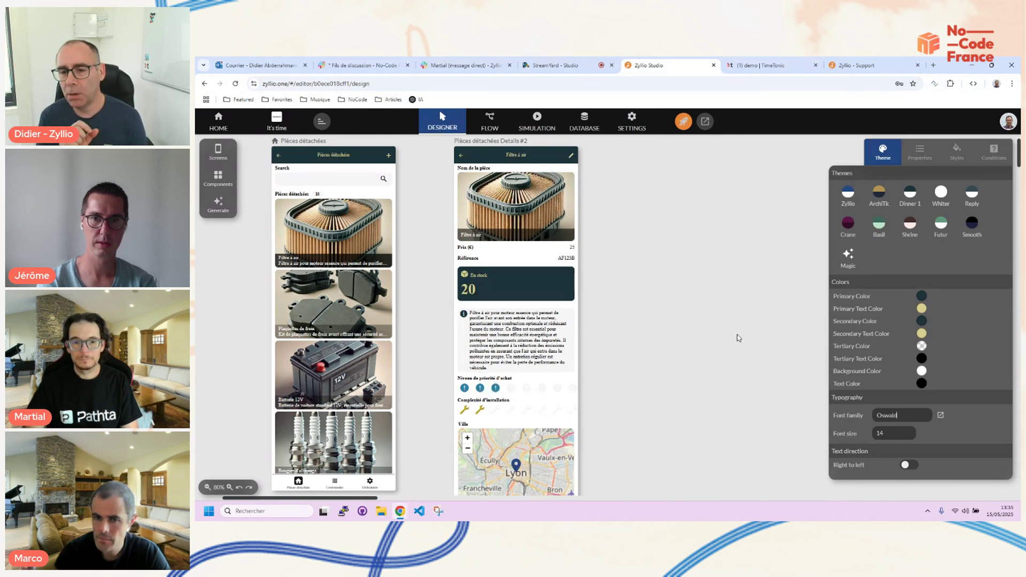
left_click(489, 127)
left_click(446, 126)
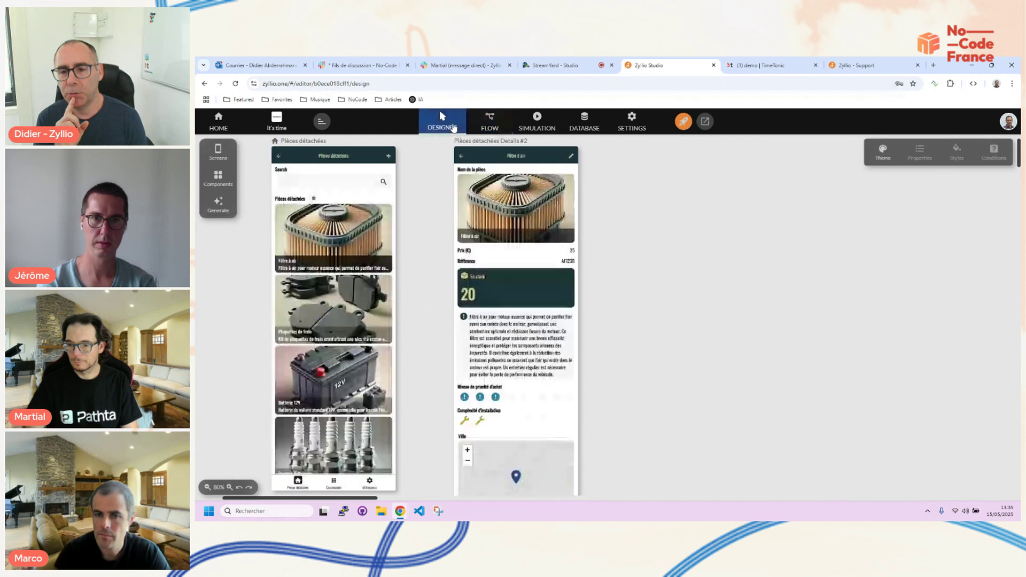
Examine the new font on the Pièces détachées screens, especially the description suggestion, at a larger zoom
left_click(517, 328)
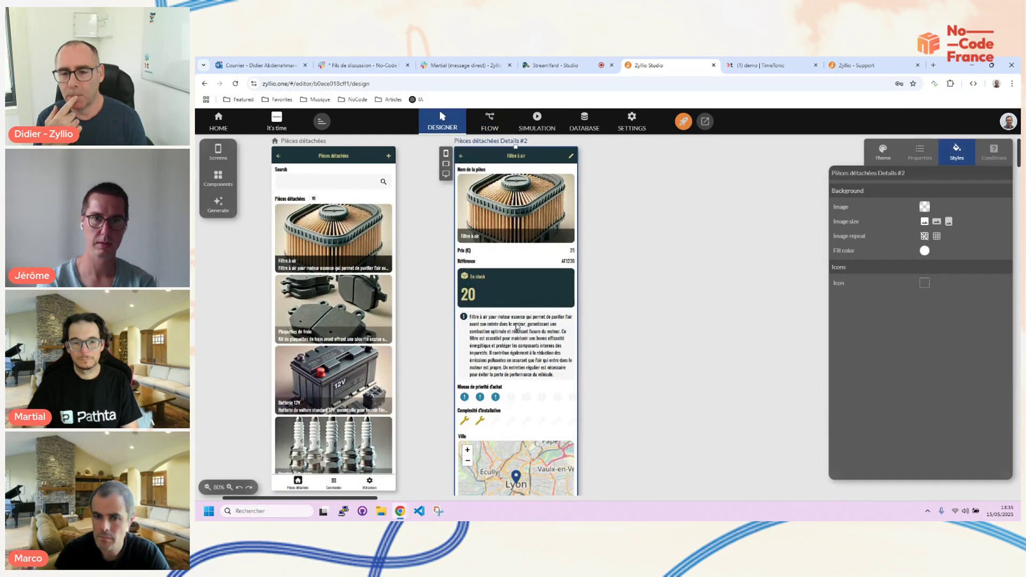
scroll(618, 321, "down", 1)
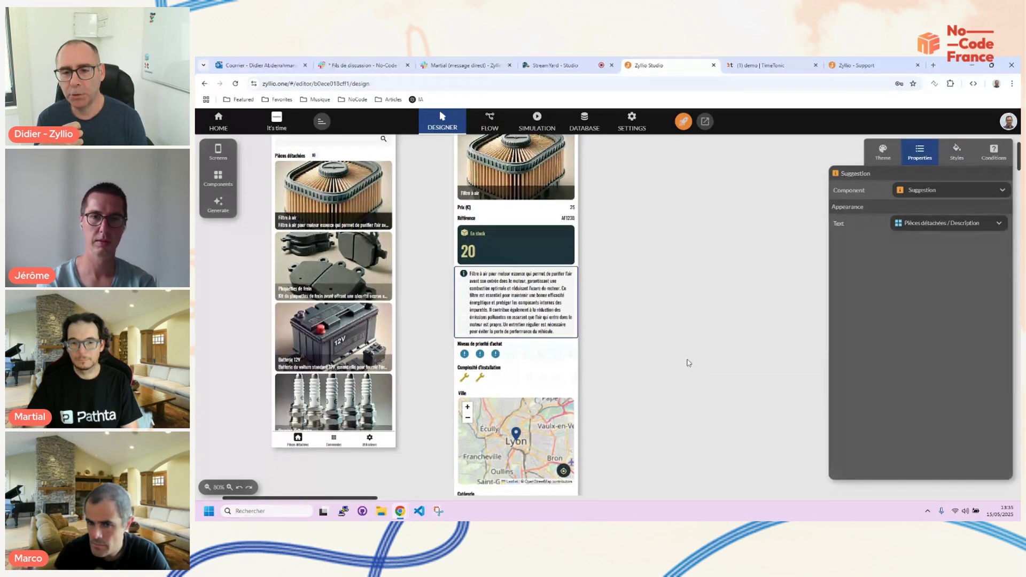
left_click(229, 486)
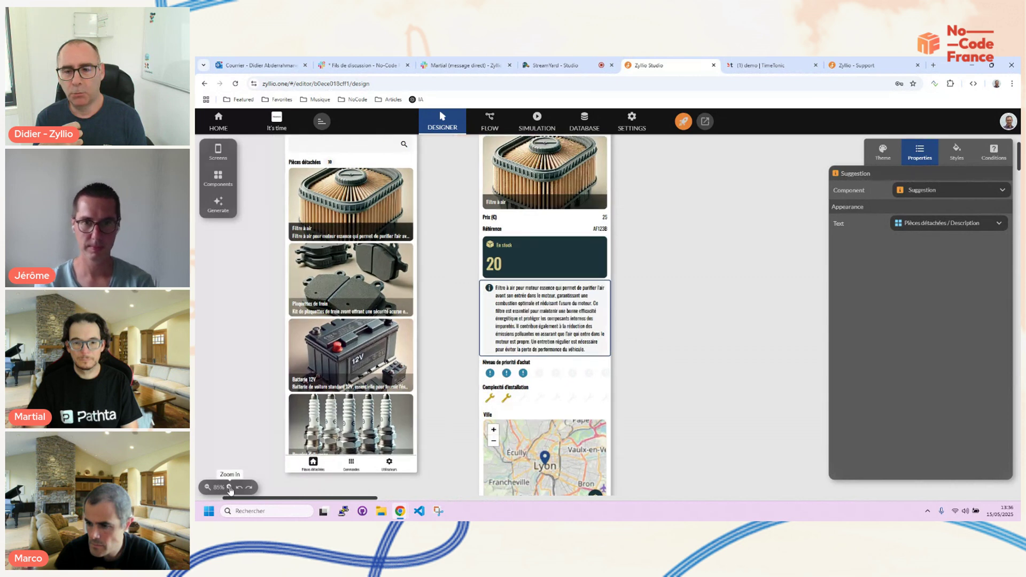
left_click(230, 487)
left_click(527, 334)
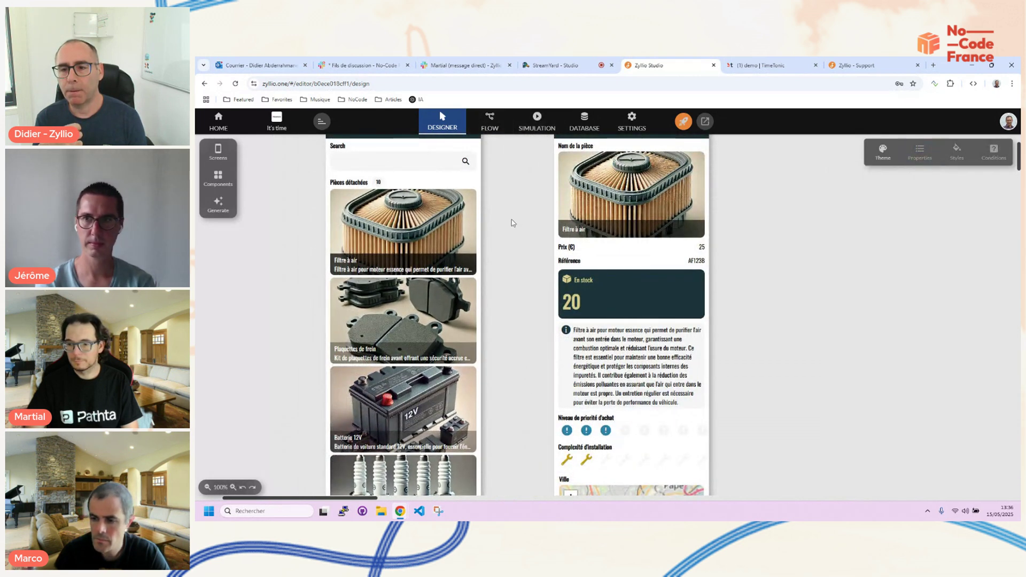
left_click(206, 487)
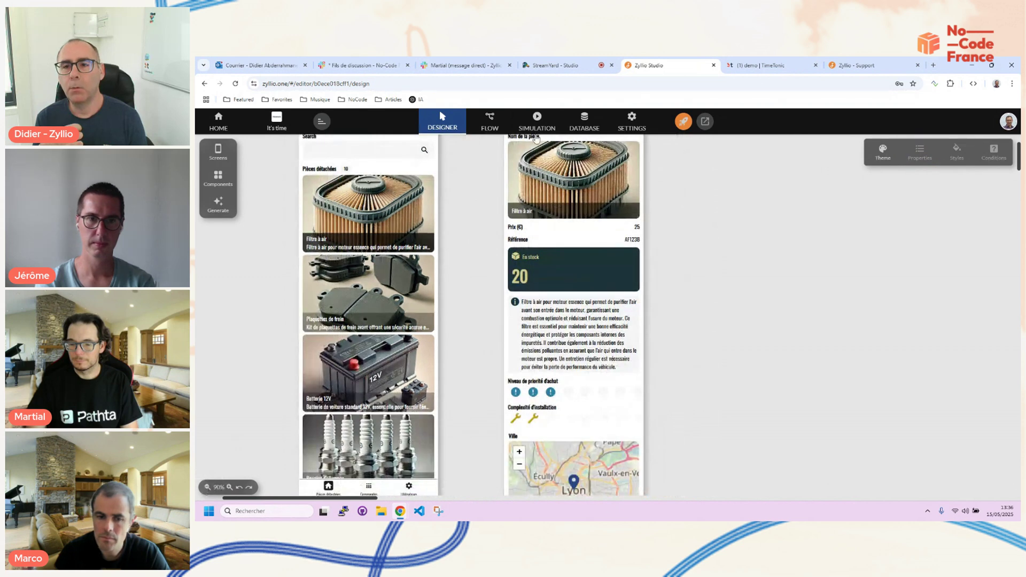
Run the app simulation, examine the Filtre à air details screen down to the replacement procedure, and return to the designer
left_click(536, 121)
left_click(613, 300)
scroll(636, 278, "down", 7)
scroll(637, 278, "down", 2)
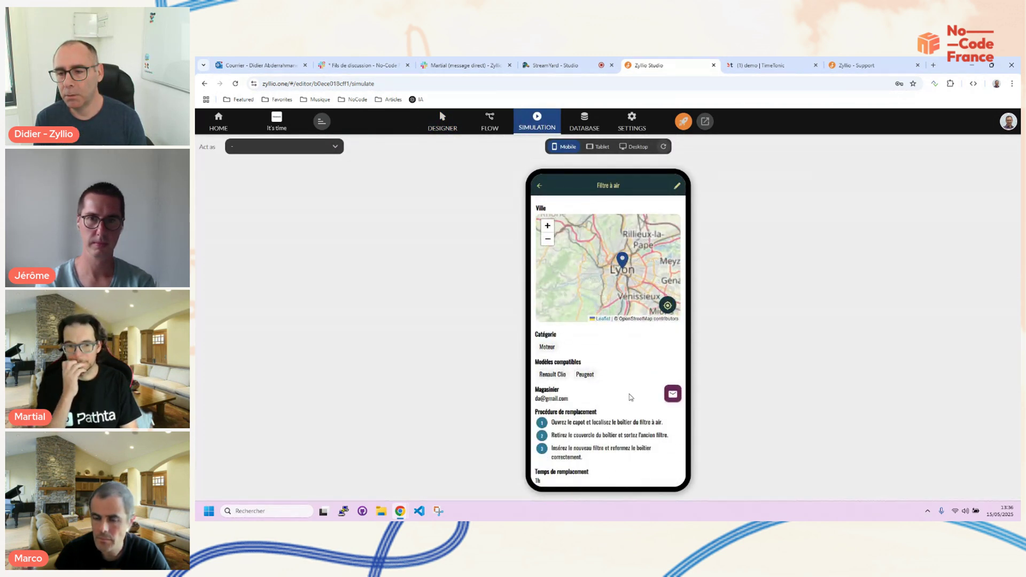
scroll(597, 406, "up", 6)
scroll(591, 314, "down", 3)
scroll(599, 309, "down", 3)
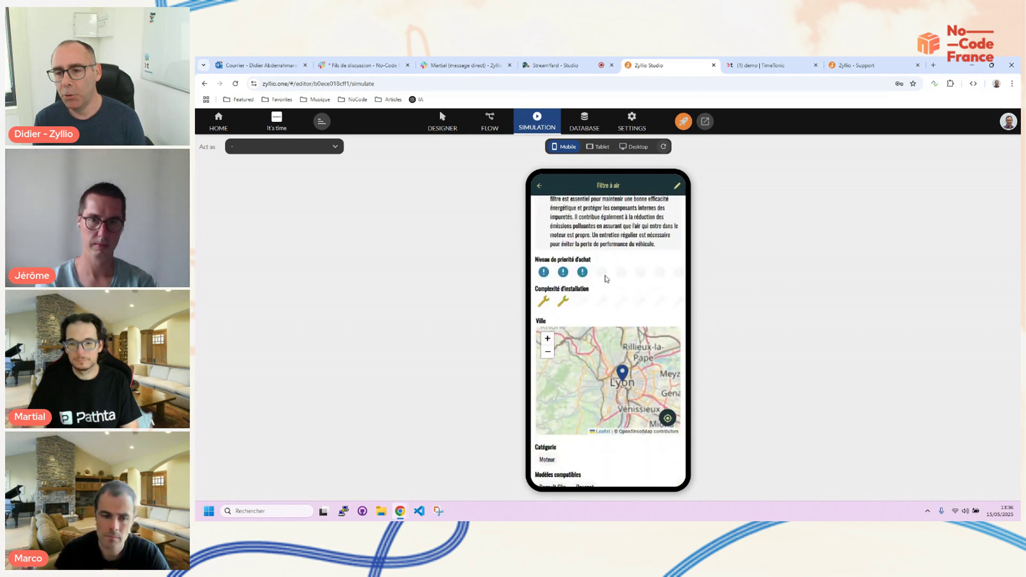
scroll(630, 307, "up", 5)
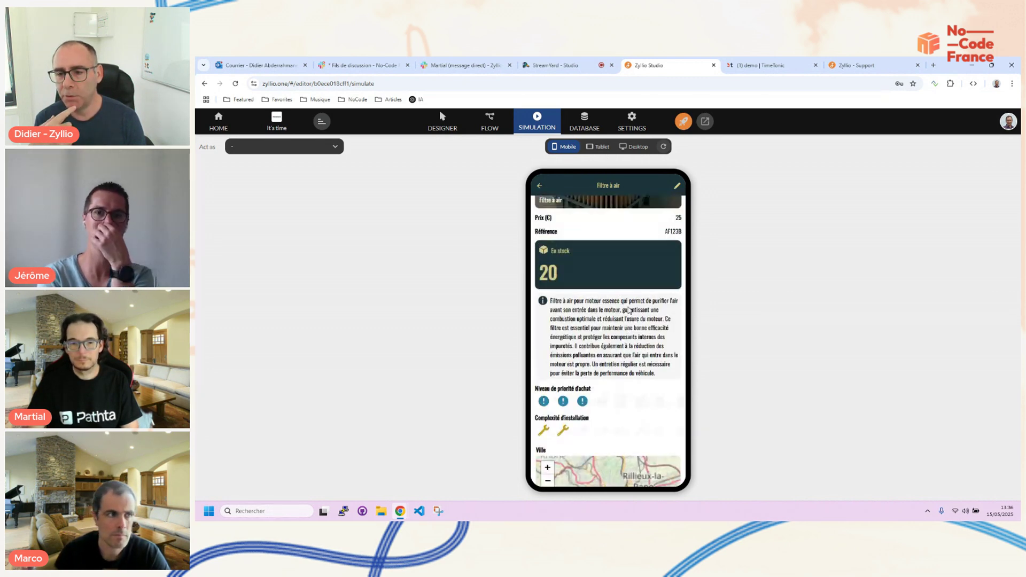
scroll(630, 315, "down", 3)
scroll(632, 332, "down", 1)
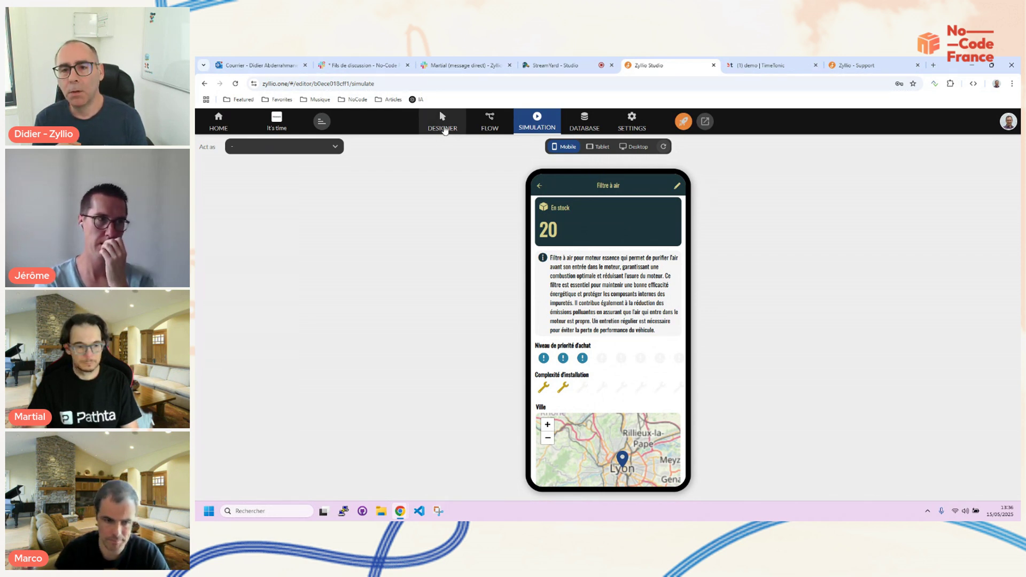
left_click(442, 127)
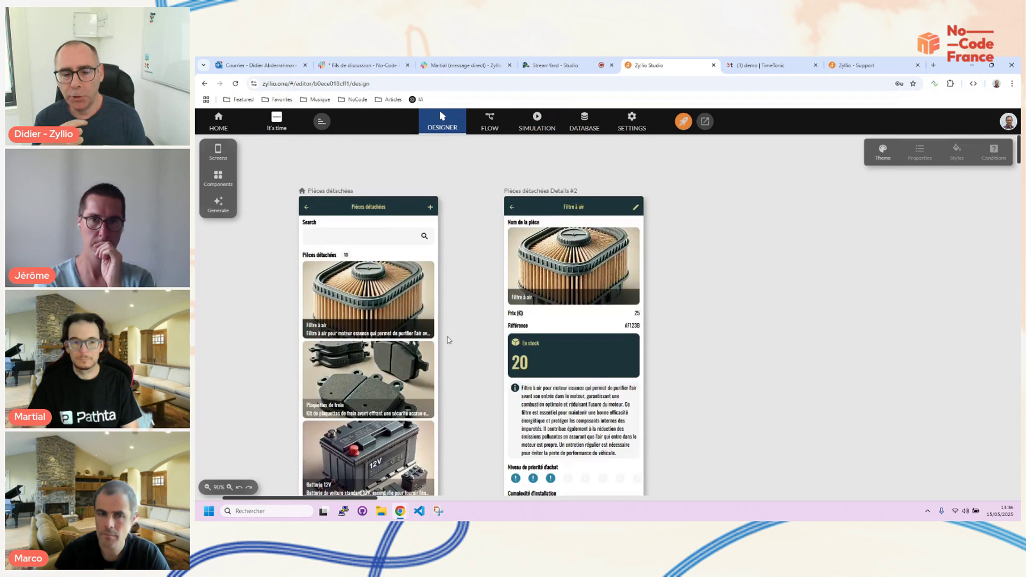
Publish the It's time application and open its desktop version
left_click(207, 489)
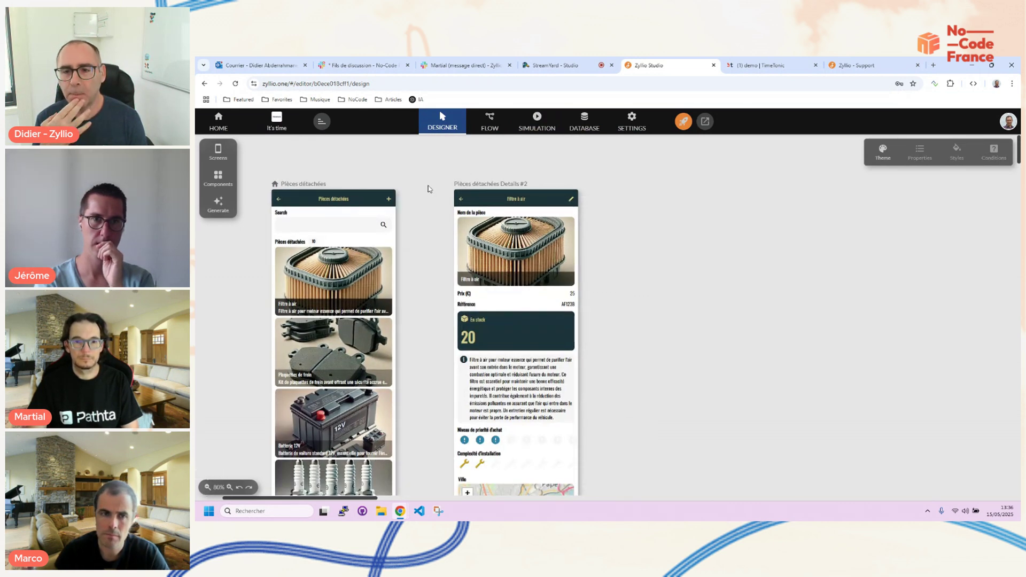
left_click(684, 124)
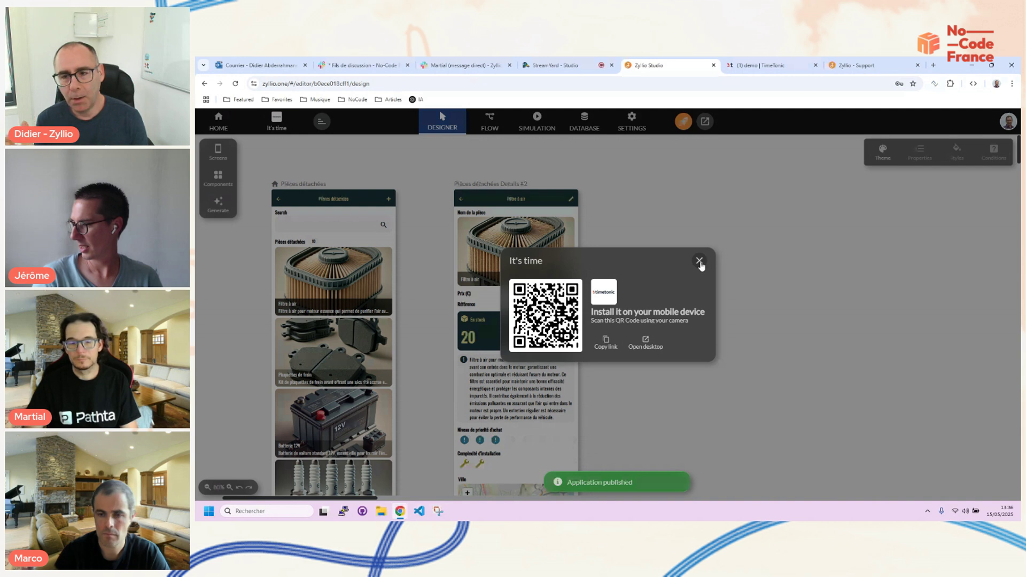
left_click(646, 347)
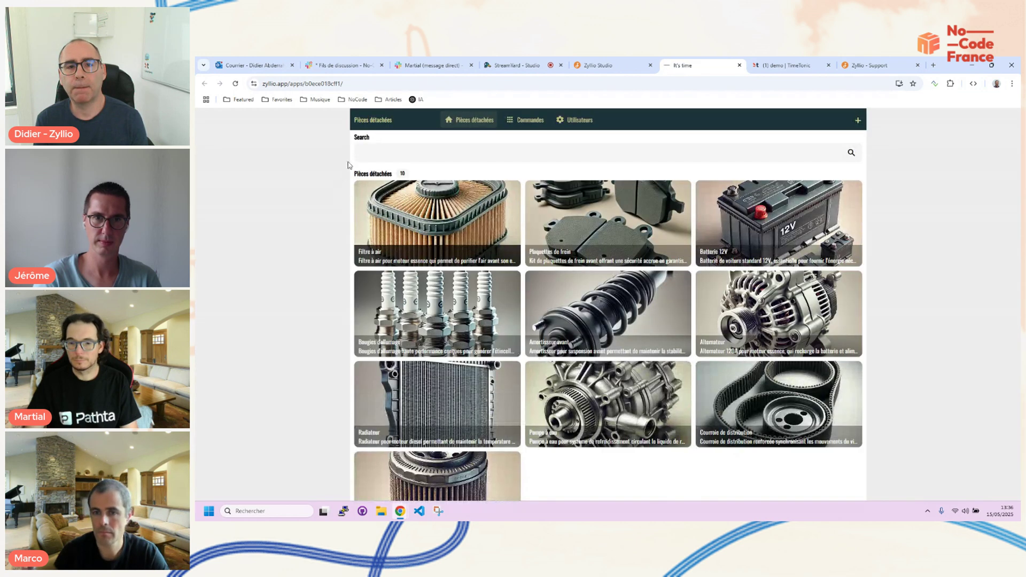
Select the full web address of the published application to show where it is hosted
left_click(344, 84)
left_click(344, 84)
left_click_drag(363, 84, 256, 84)
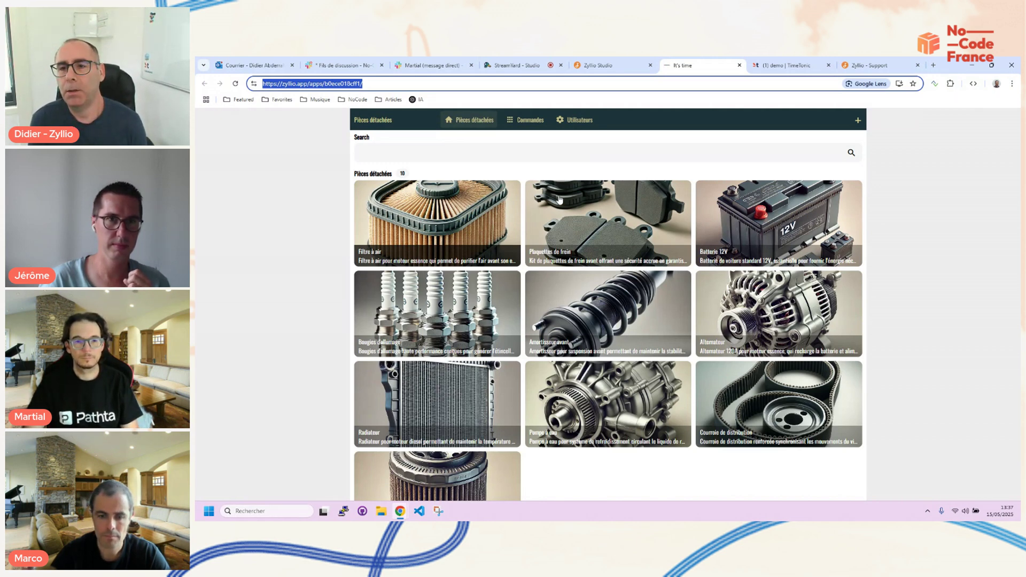
View the Commandes and Utilisateurs screens of the published application and return to Commandes
left_click(522, 123)
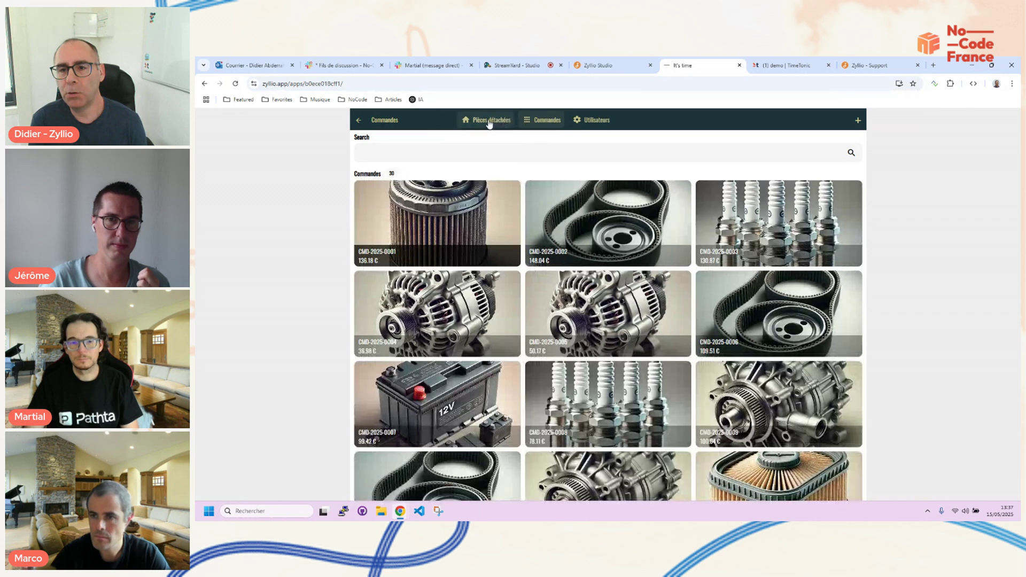
left_click(593, 121)
left_click(534, 119)
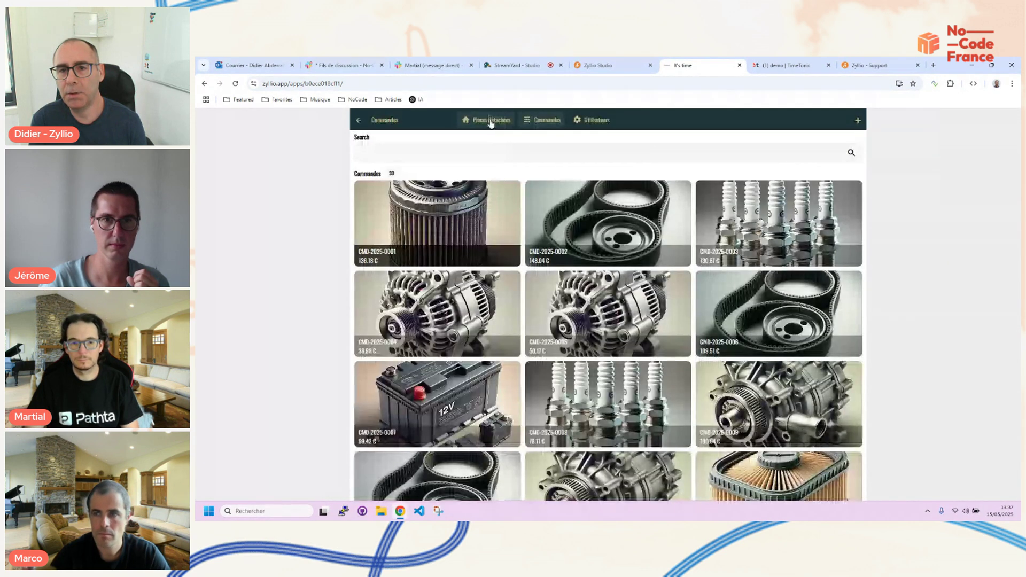
View the Filtre à air details under Pièces détachées in the published app, and dismiss the install dialog in Zyllio Studio
left_click(491, 121)
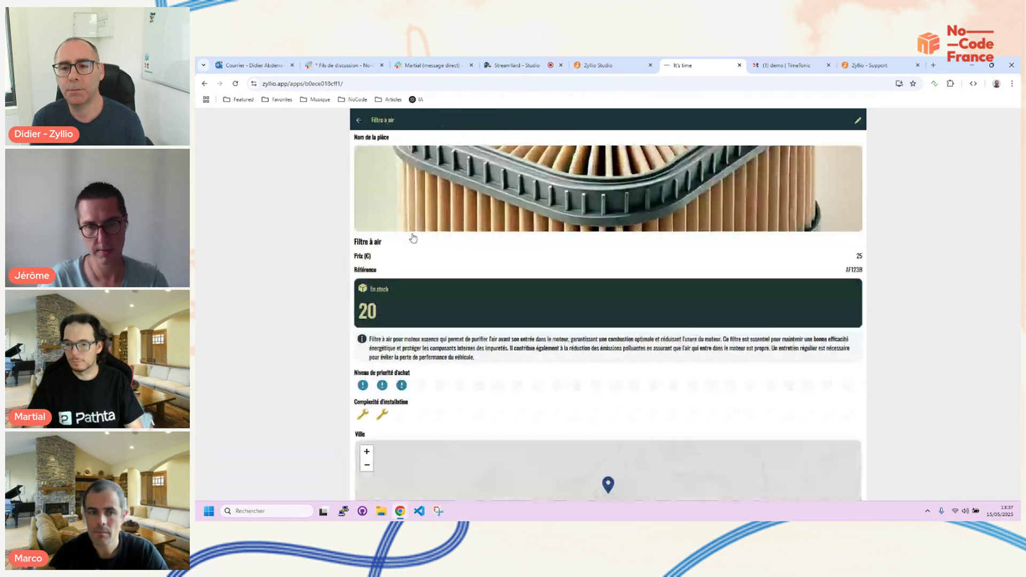
left_click(412, 239)
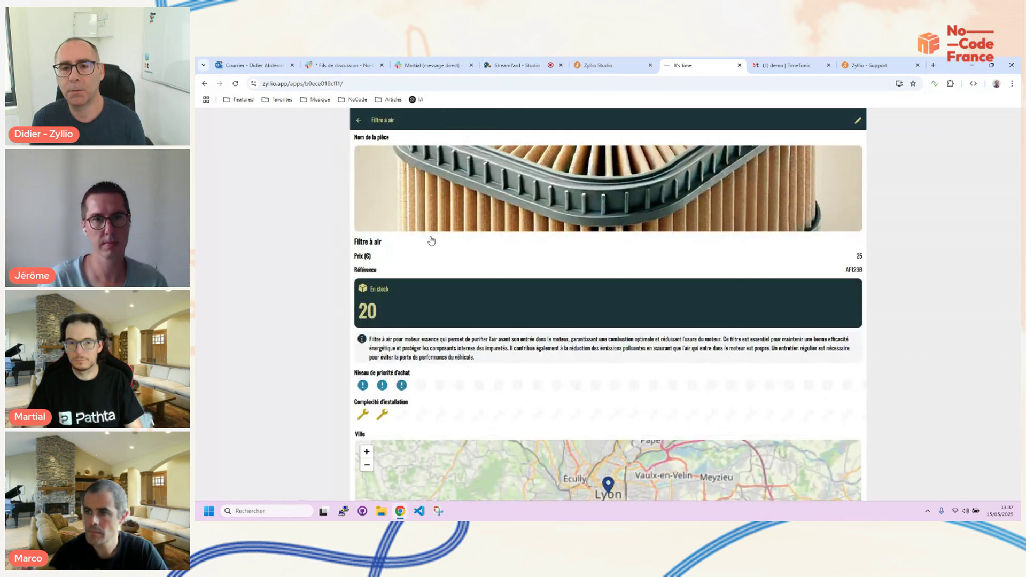
left_click(601, 65)
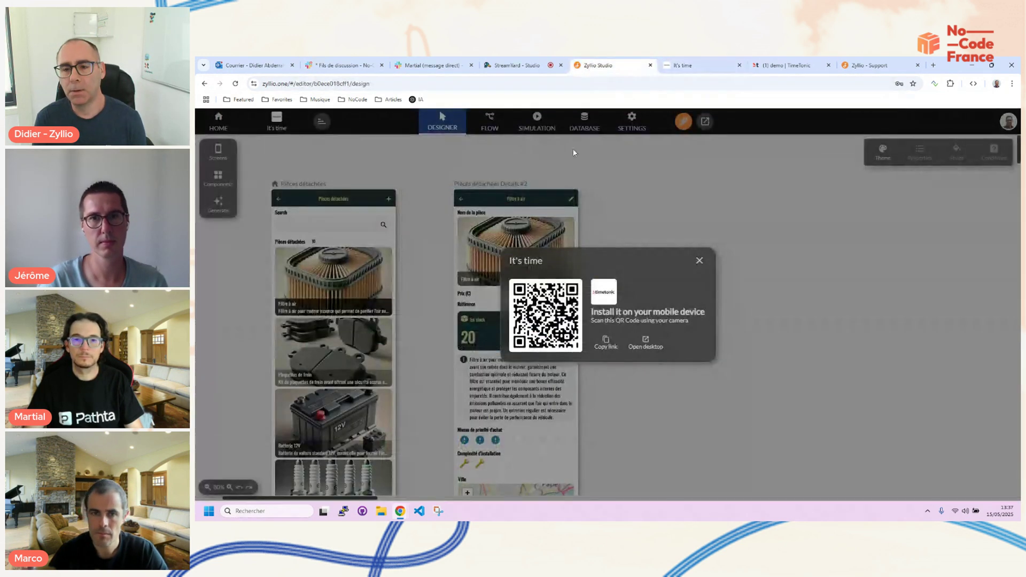
left_click(699, 260)
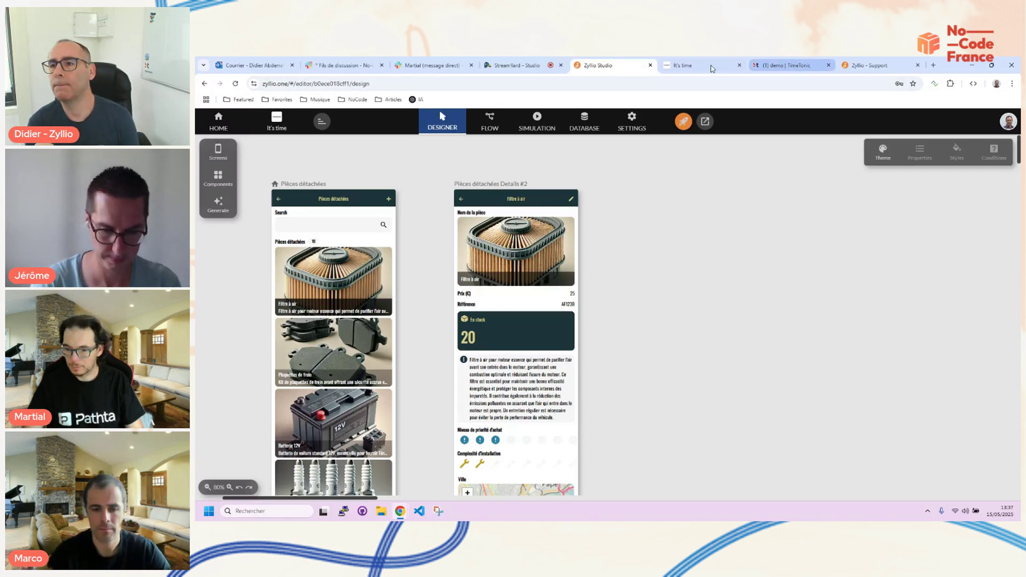
Copy the published It's time app's URL and send it in the StreamYard private chat
left_click(690, 65)
left_click(511, 81)
key("ctrl+c")
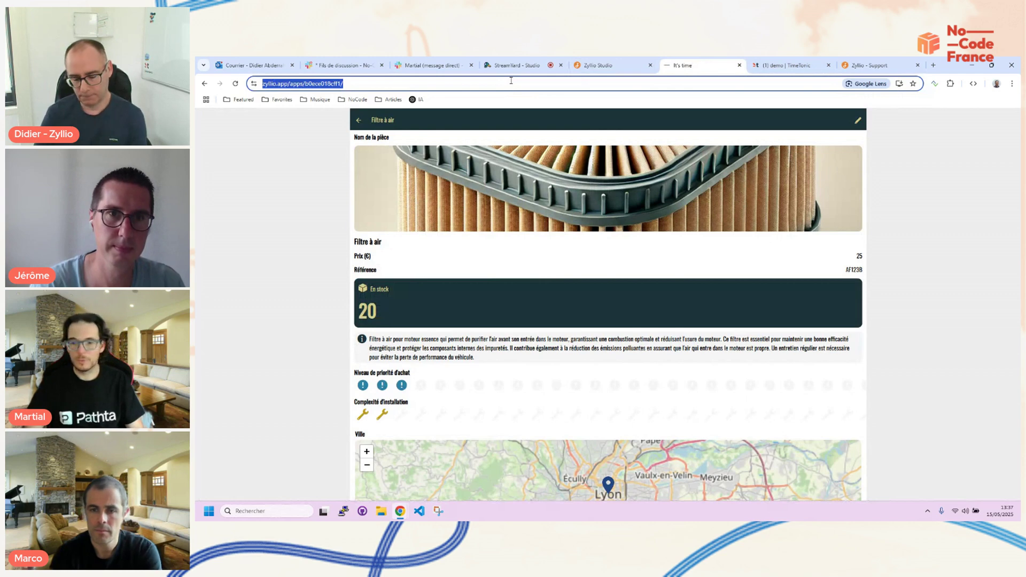
left_click(494, 66)
left_click(909, 484)
key("ctrl+v")
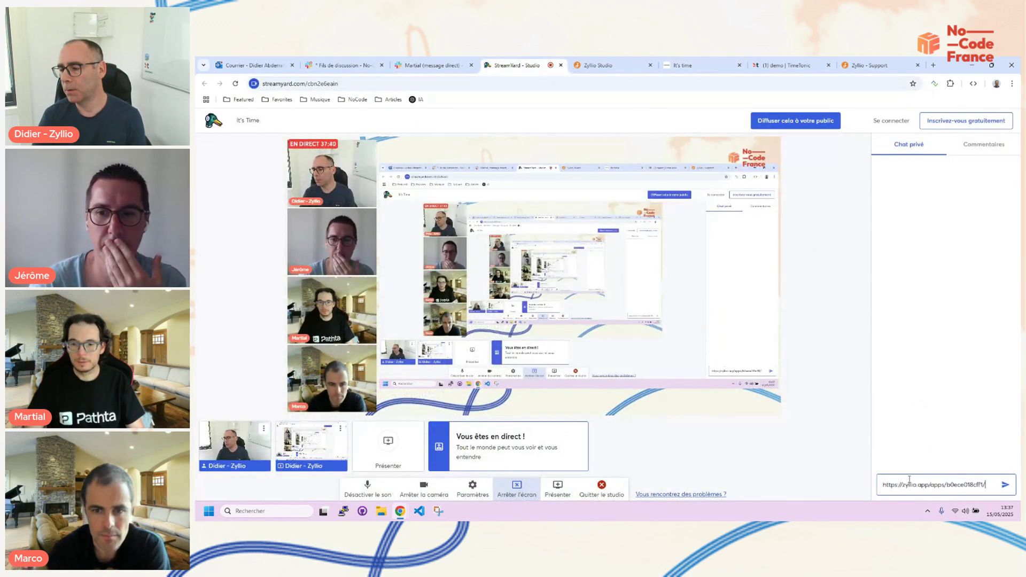
left_click(1005, 485)
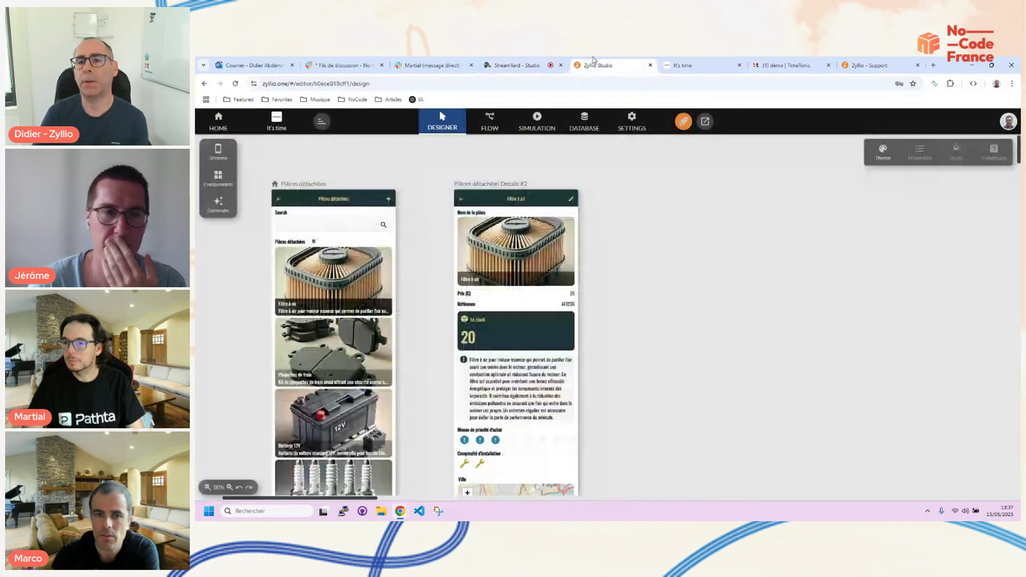
Switch to Zyllio Studio and move the Pièces détachées Details #2 screen farther away from the Pièces détachées screen, opening a wide gap between them
left_click(597, 65)
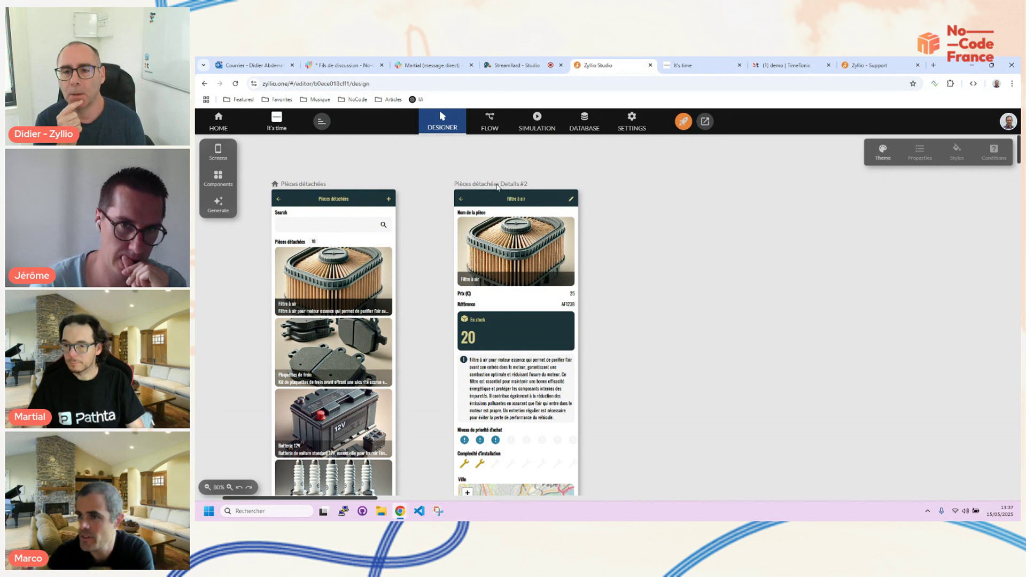
left_click(498, 187)
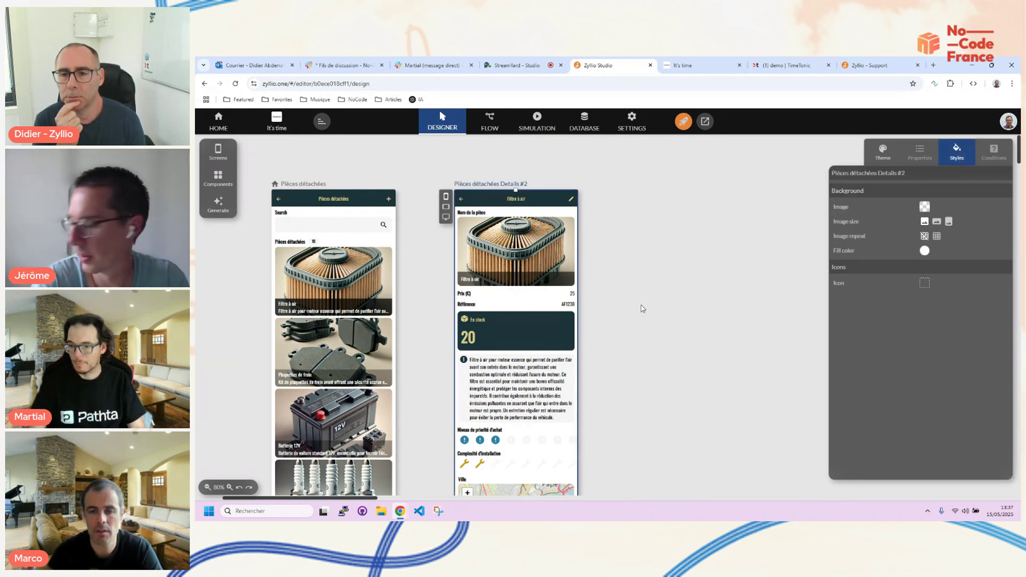
left_click(643, 308)
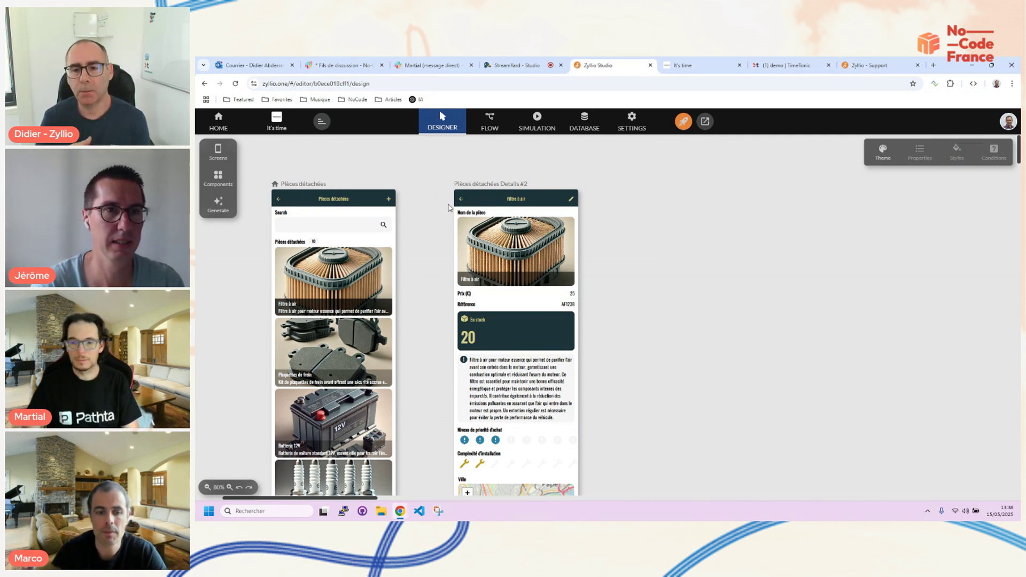
left_click(479, 184)
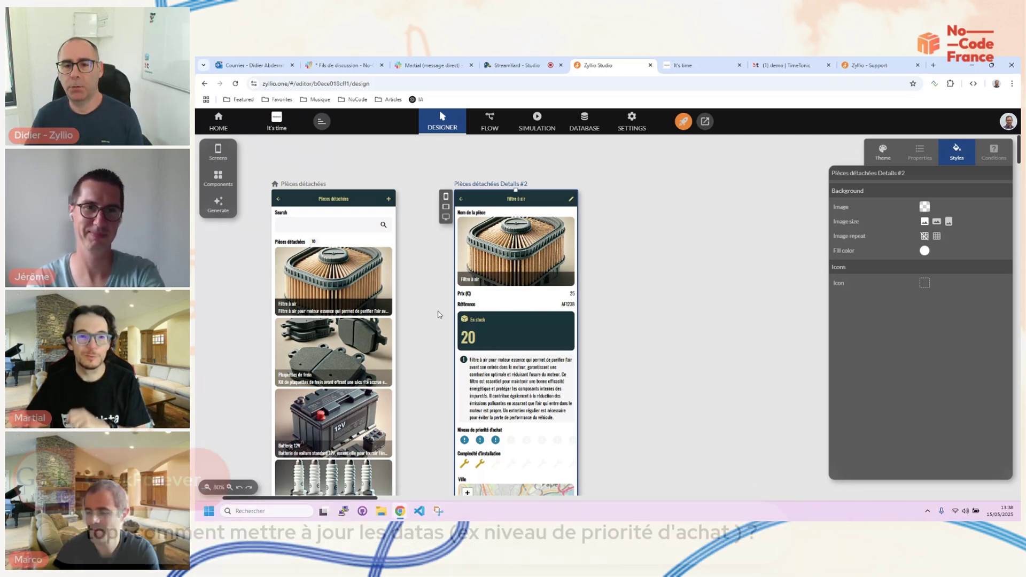
left_click(435, 315)
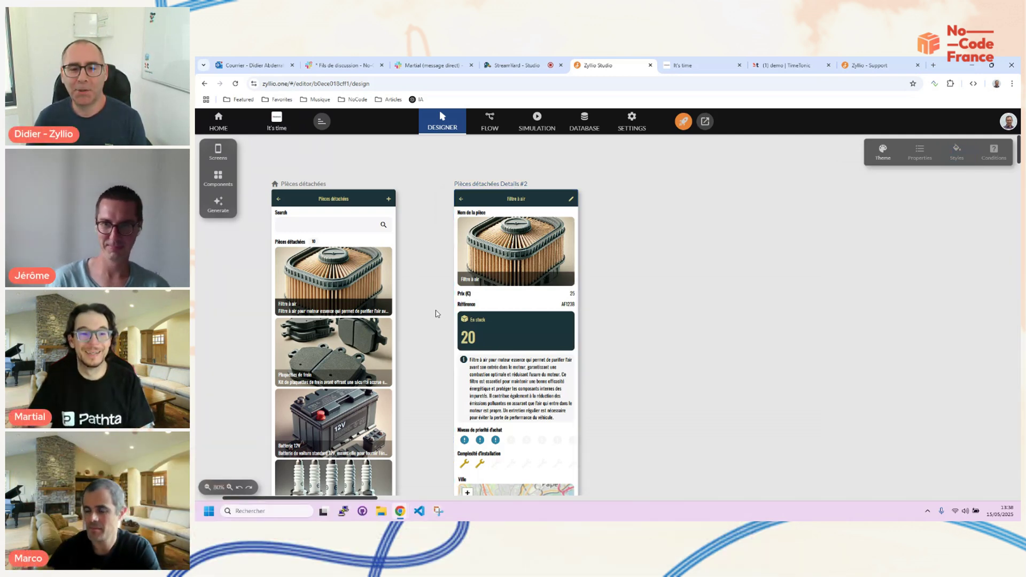
left_click(491, 184)
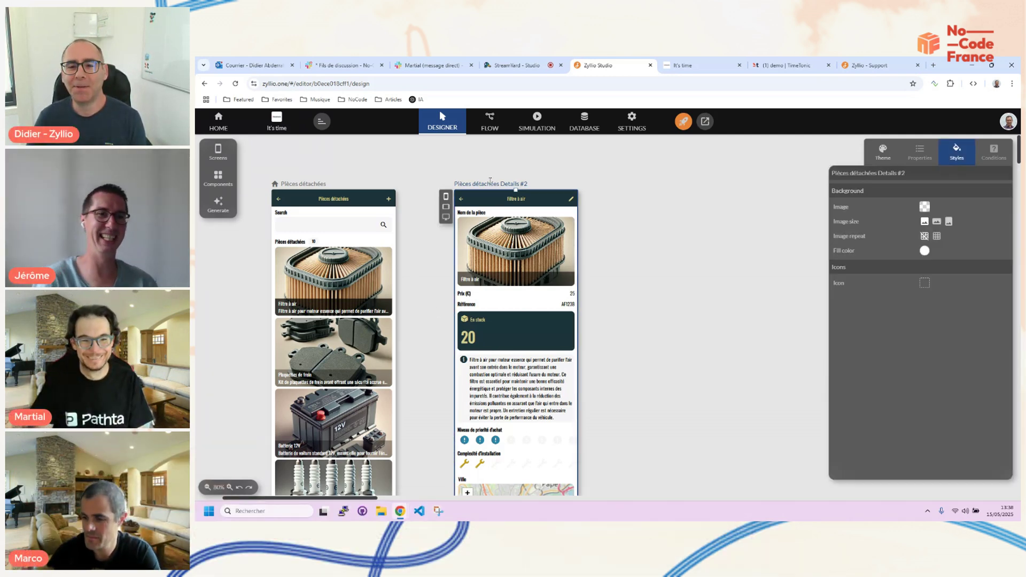
left_click(207, 488)
left_click_drag(471, 371, 715, 369)
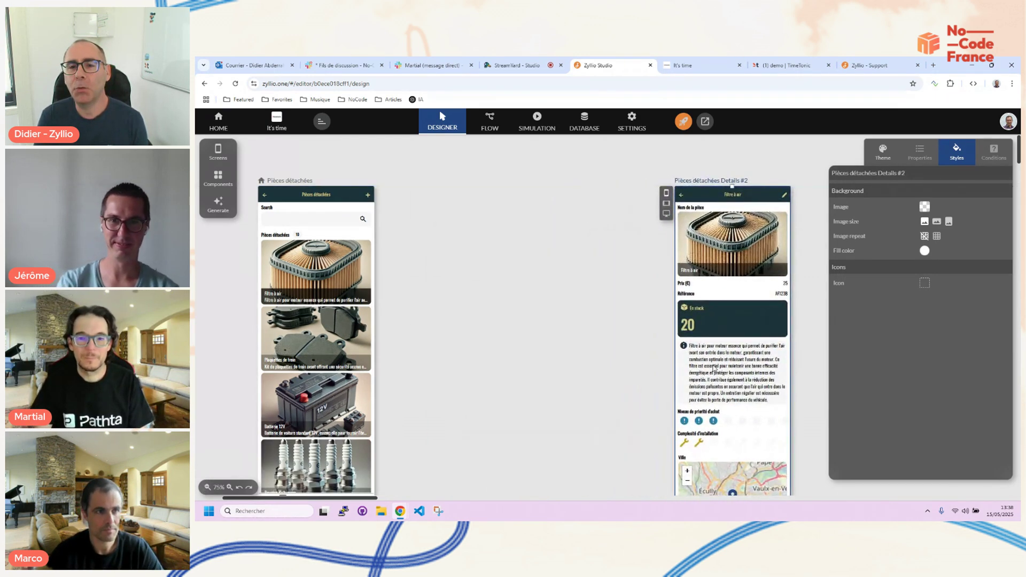
left_click(506, 324)
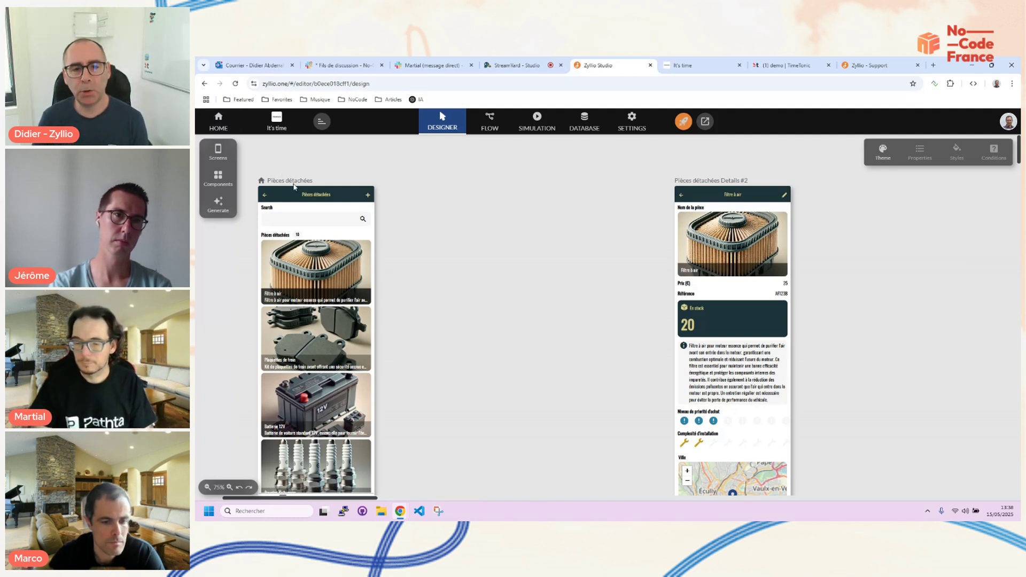
Preview the Pièces détachées screen in tablet format, finishing with it set to desktop format
left_click(294, 187)
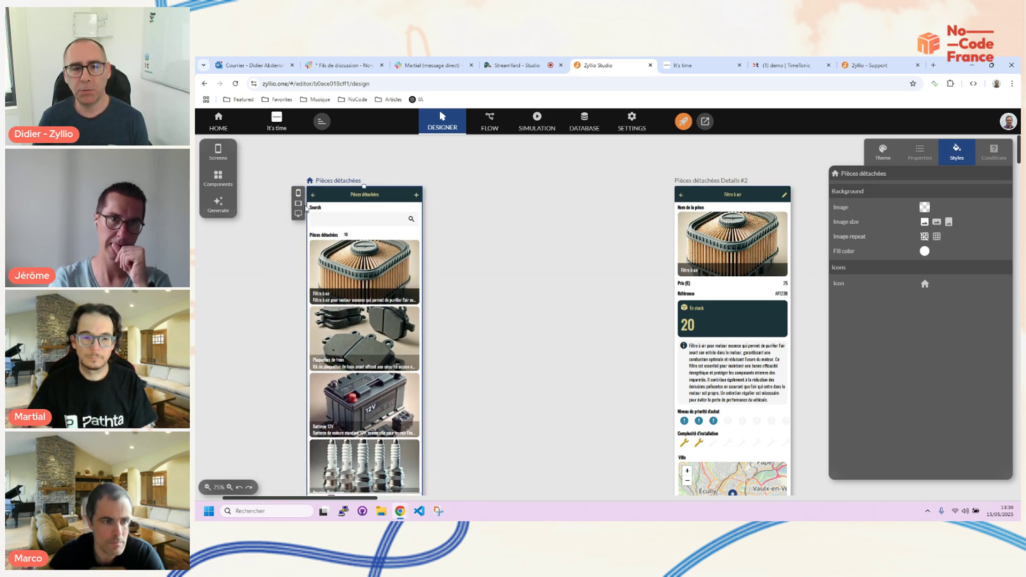
left_click(505, 330)
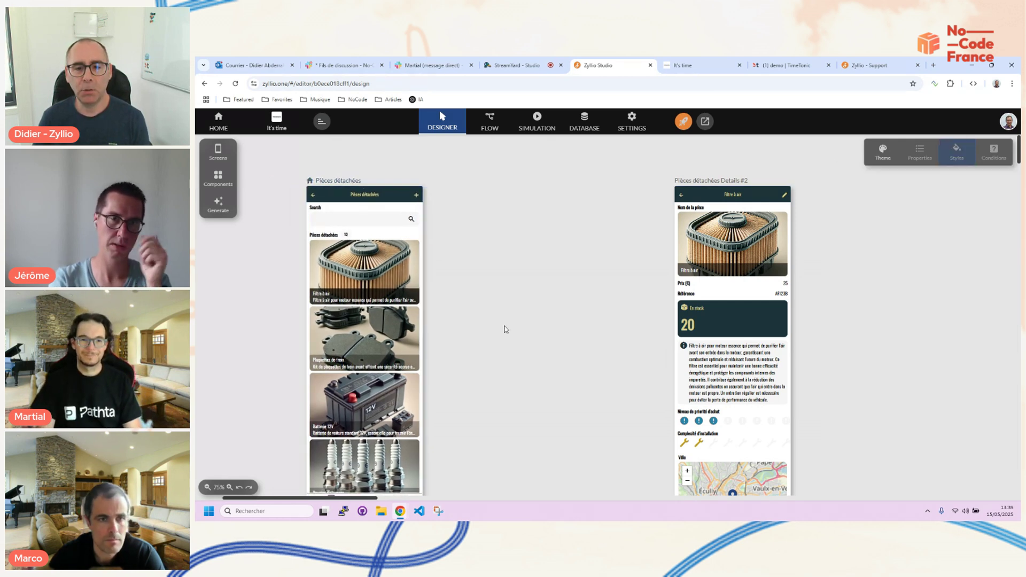
left_click(336, 182)
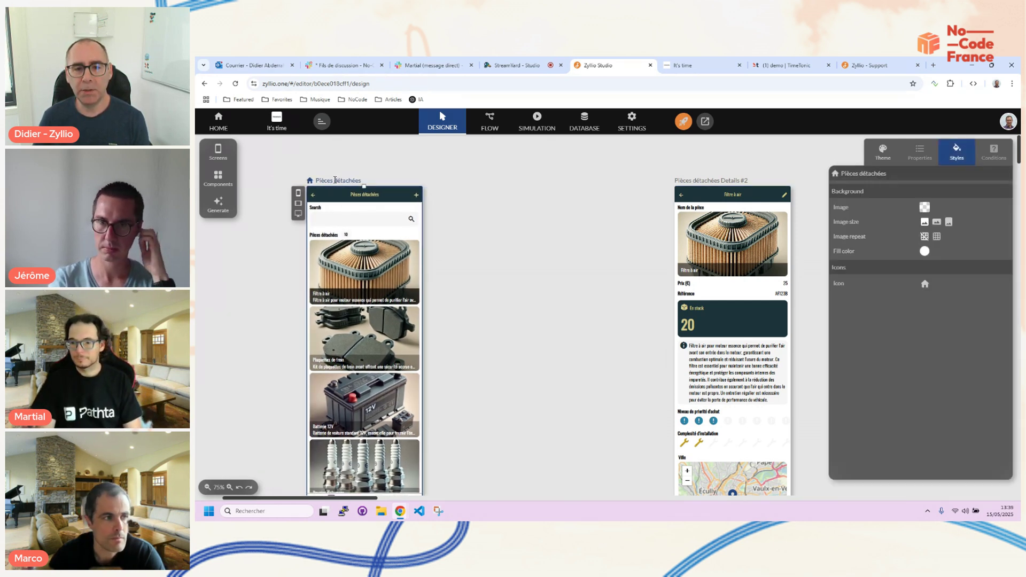
left_click(690, 181)
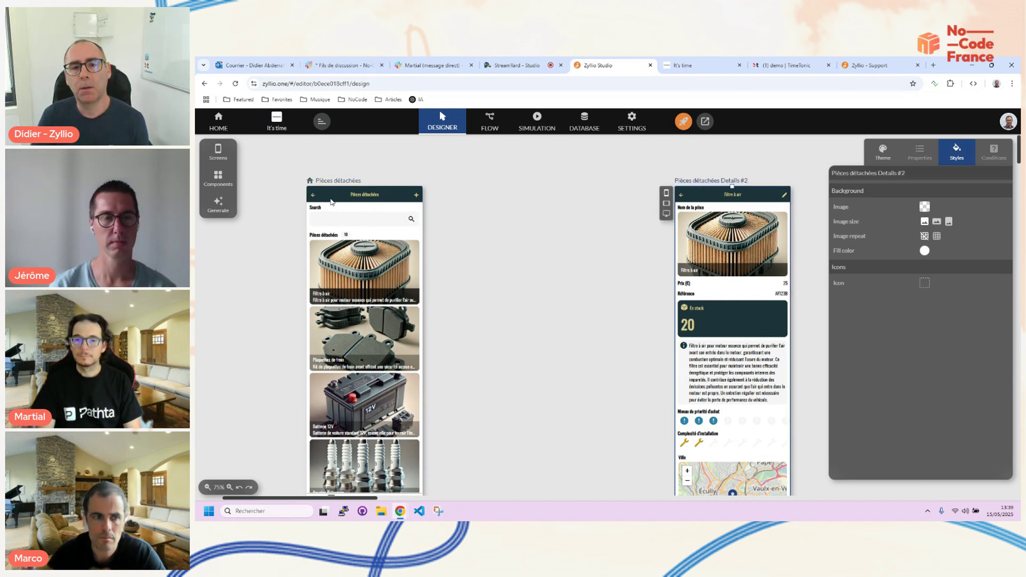
left_click(331, 182)
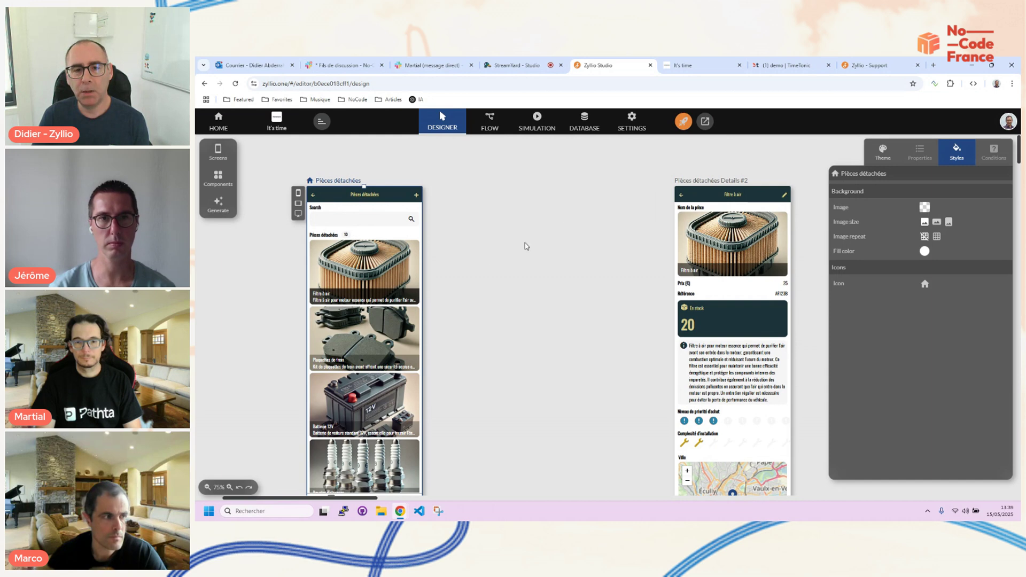
left_click(298, 203)
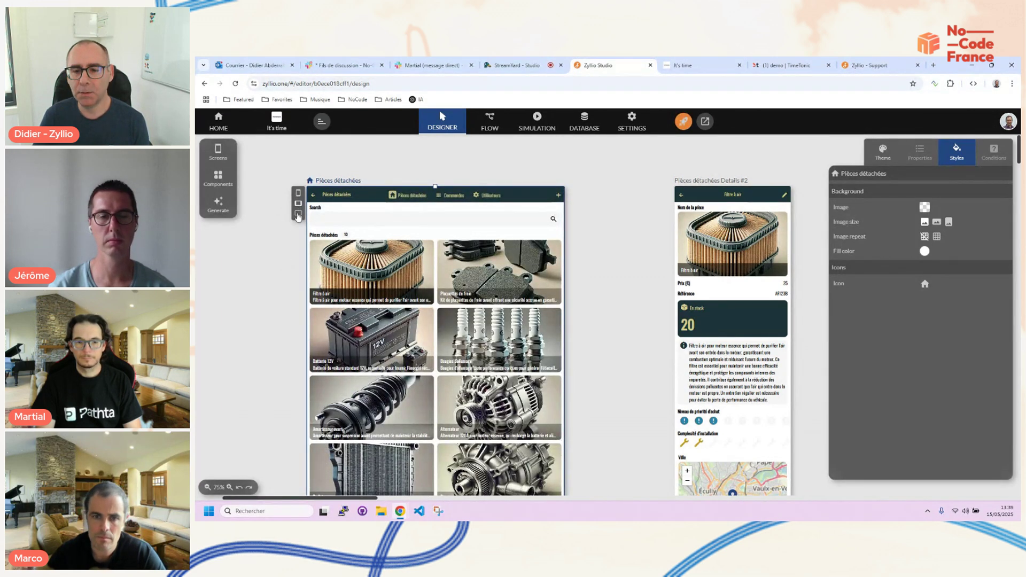
left_click(298, 215)
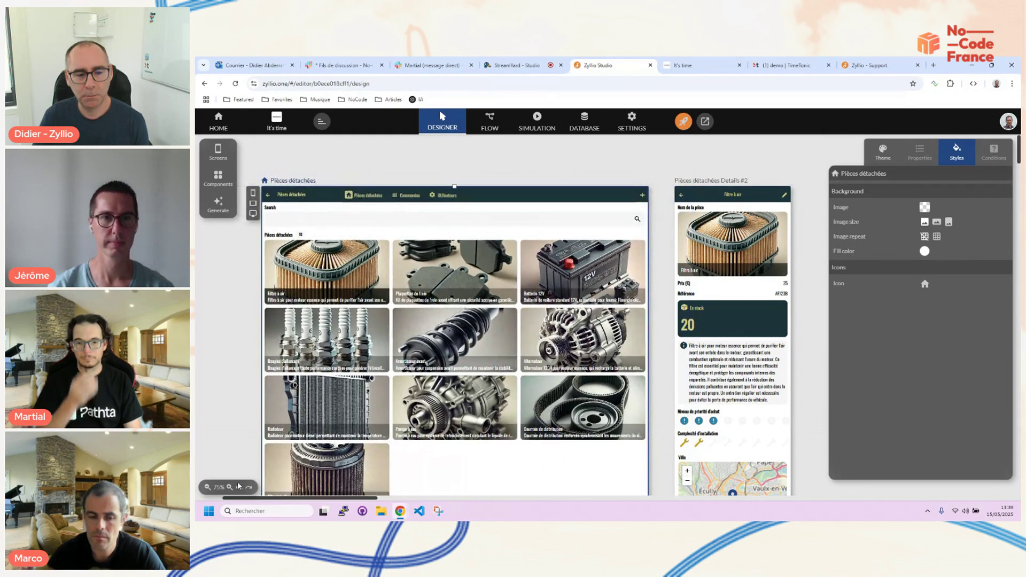
Reposition the desktop-format Pièces détachées screen on the canvas, leaving clear space before the Details #2 screen
left_click(207, 487)
left_click(208, 488)
left_click_drag(324, 436, 468, 452)
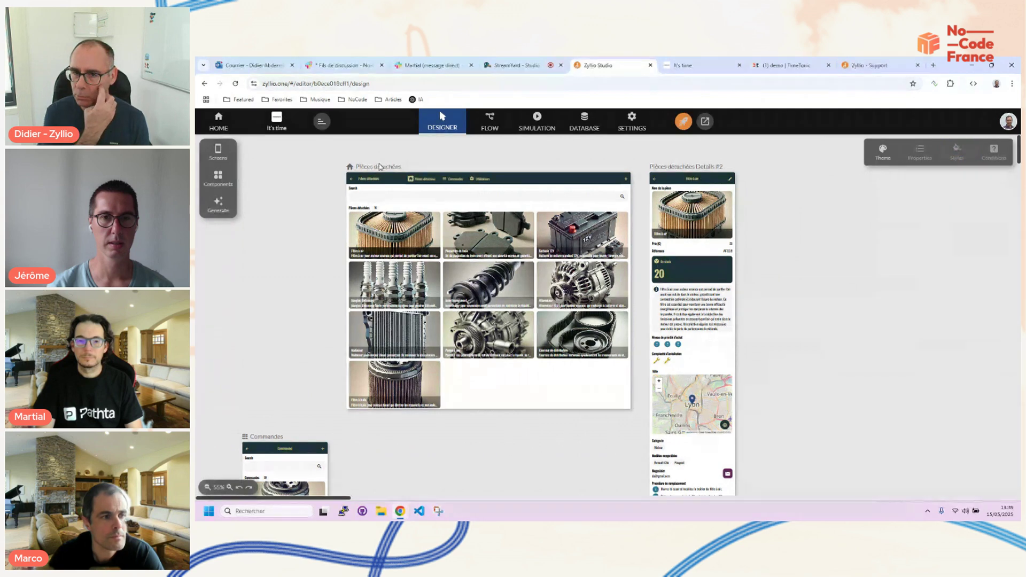
left_click(380, 166)
left_click_drag(480, 385, 457, 391)
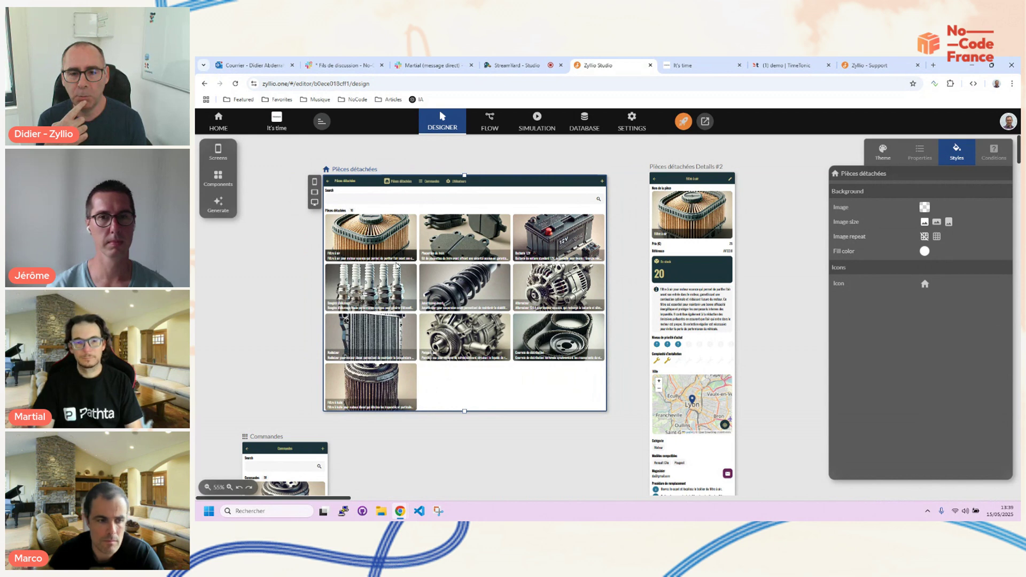
left_click(271, 234)
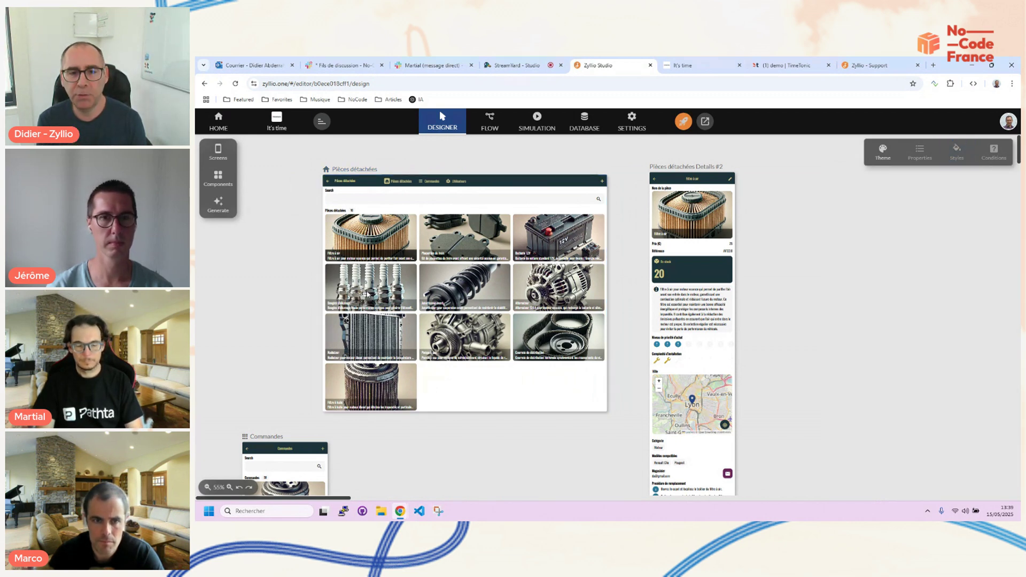
mouse_move(478, 393)
left_mouse_down()
mouse_move(434, 386)
mouse_move(476, 385)
left_mouse_up()
left_click(354, 168)
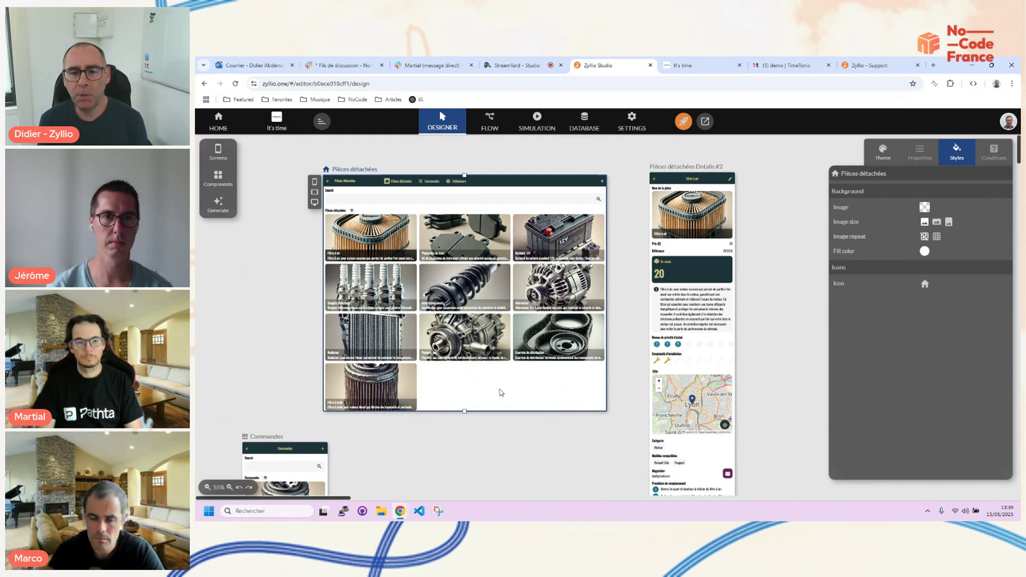
mouse_move(523, 380)
left_mouse_down()
mouse_move(501, 380)
mouse_move(512, 379)
left_mouse_up()
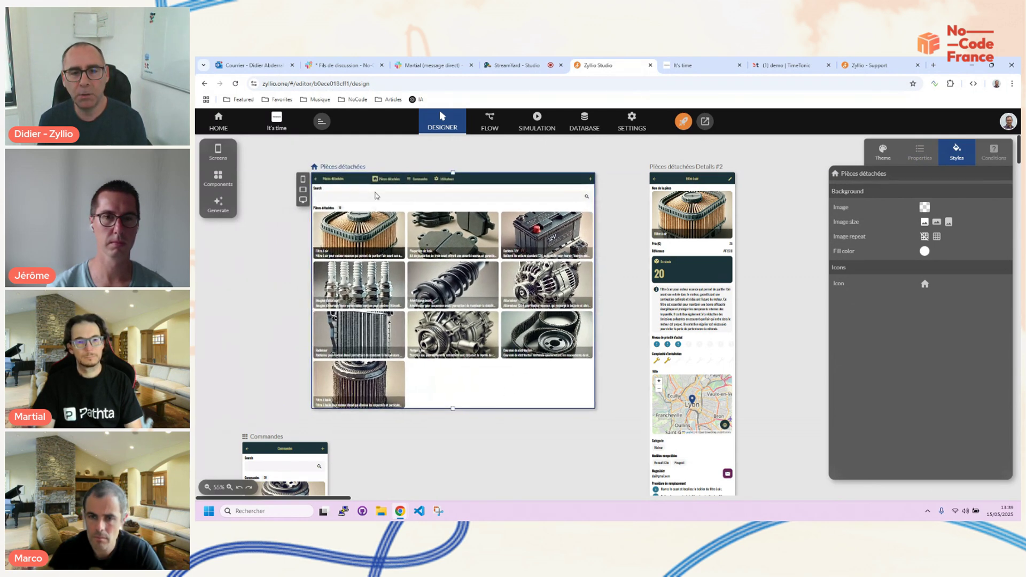
left_click(491, 427)
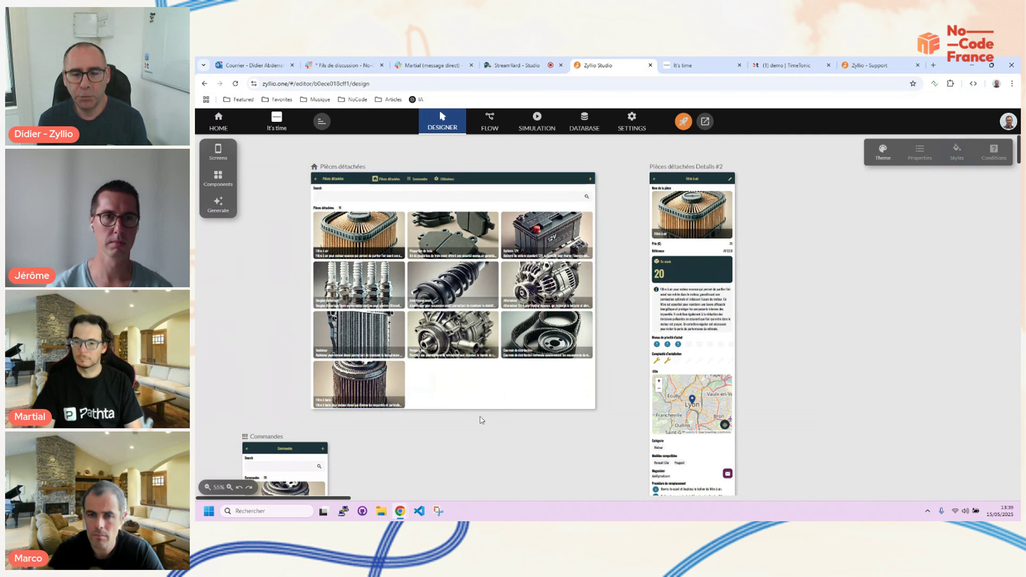
Move the Commandes screen beneath the Pièces détachées screen, lining up their left edges
scroll(490, 414, "down", 5)
left_click(268, 268)
left_click_drag(268, 267, 338, 332)
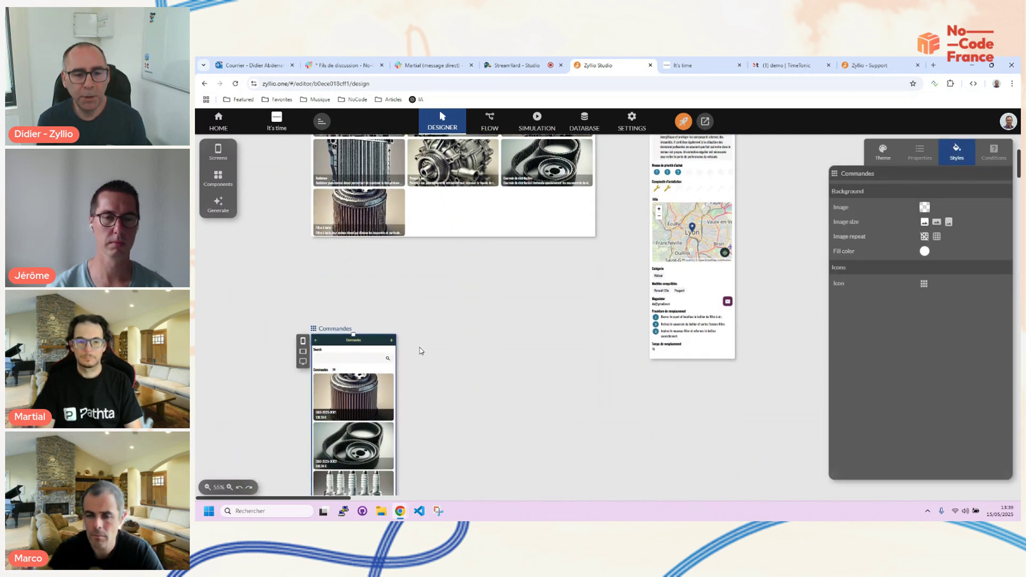
left_click(466, 353)
scroll(456, 355, "up", 2)
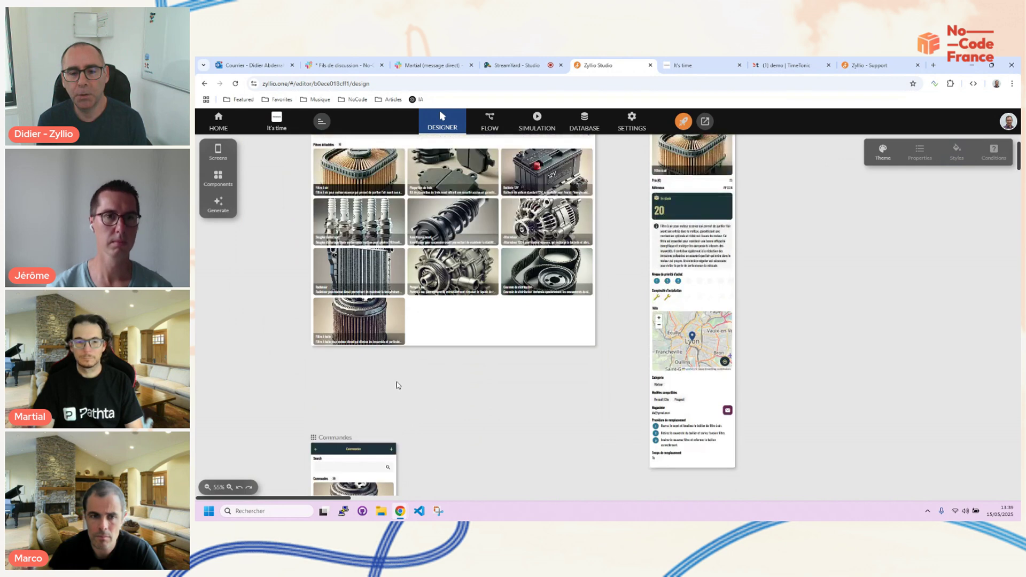
left_click(334, 371)
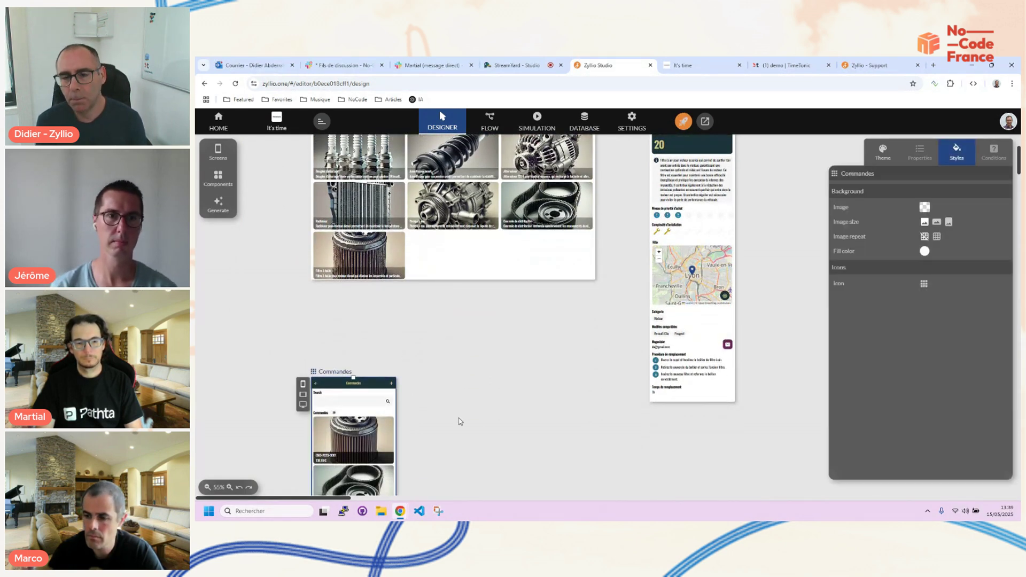
Examine the properties of the grid on the Pièces détachées screen and the screen's own style settings
scroll(475, 414, "up", 5)
left_click(470, 380)
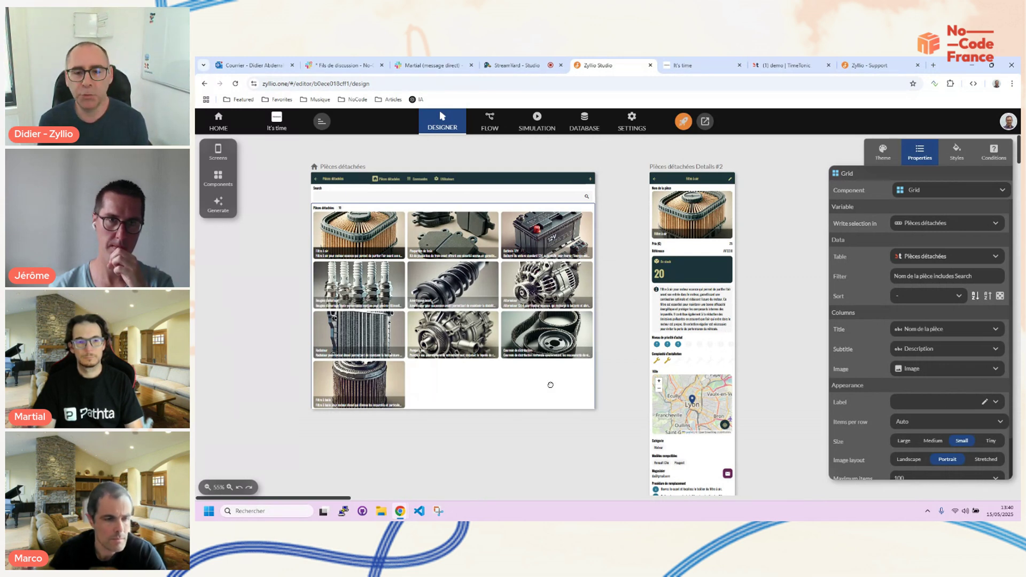
left_click(341, 167)
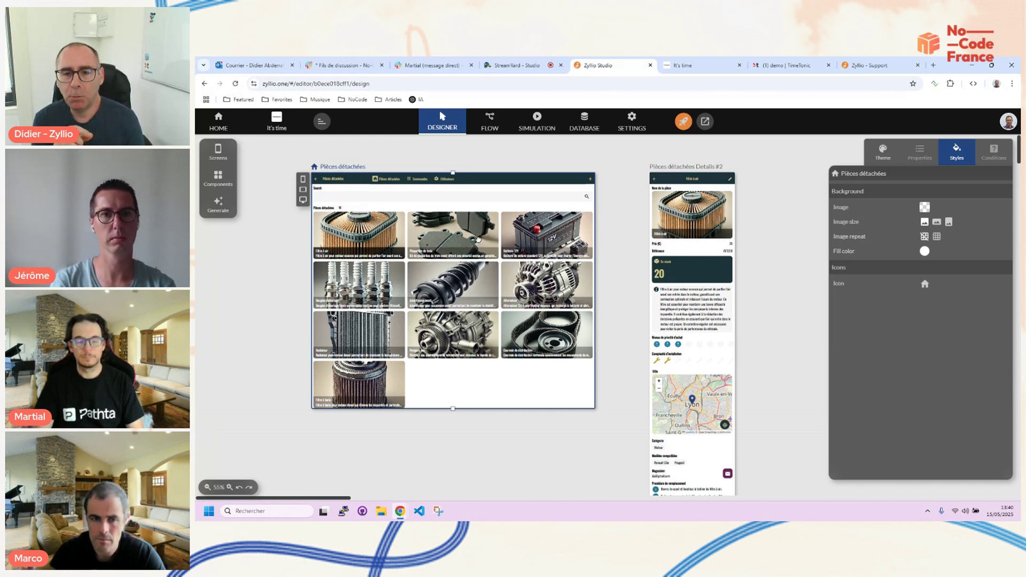
left_click(479, 243)
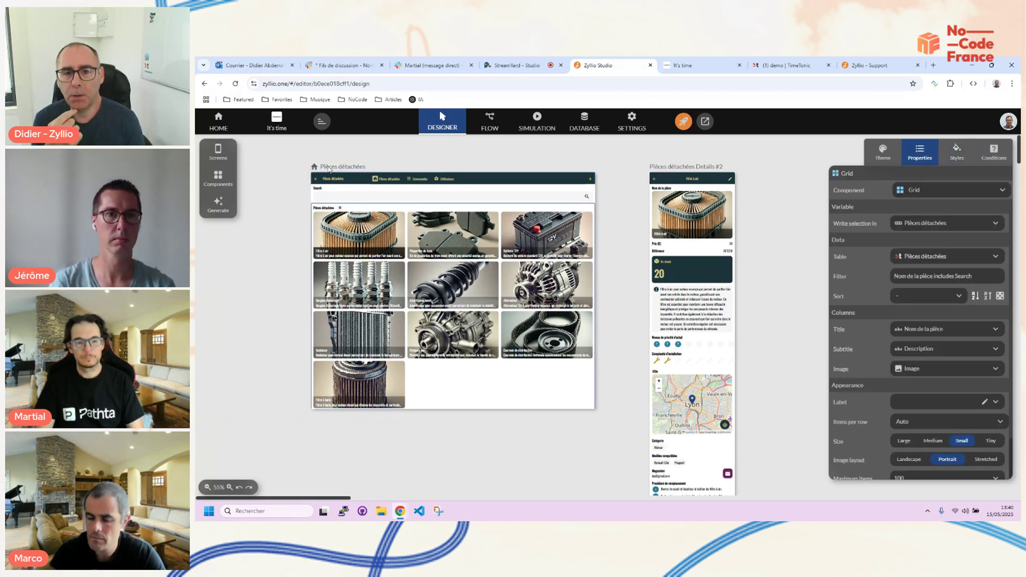
left_click(327, 166)
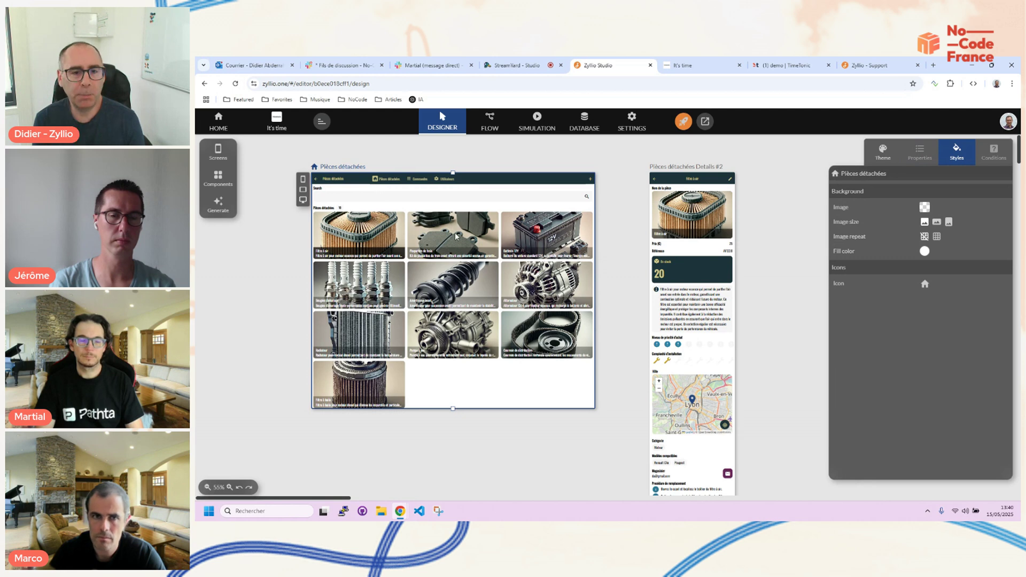
View the Pièces détachées screen in tablet format and examine its grid's properties and display condition
left_click(303, 200)
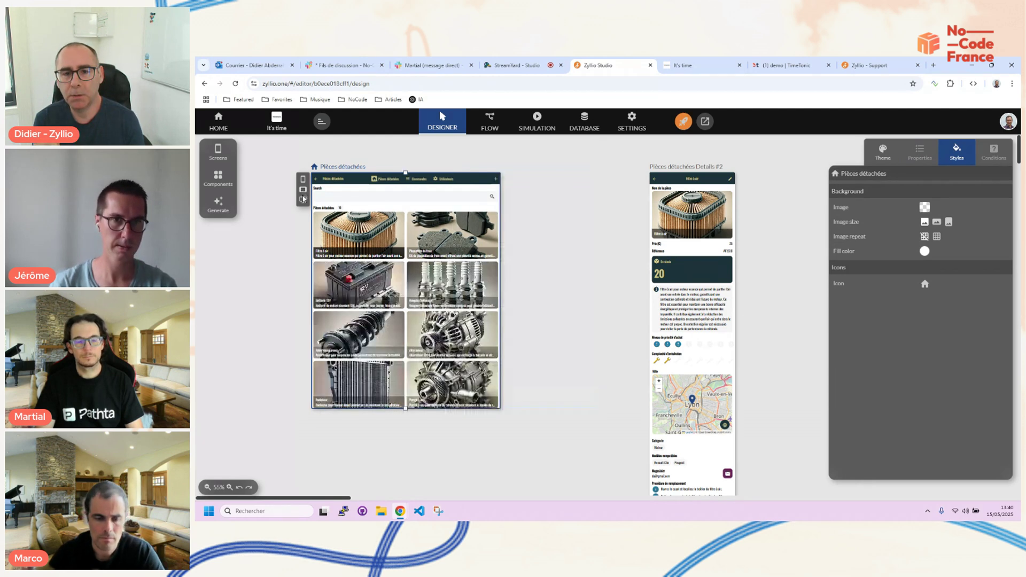
left_click(407, 260)
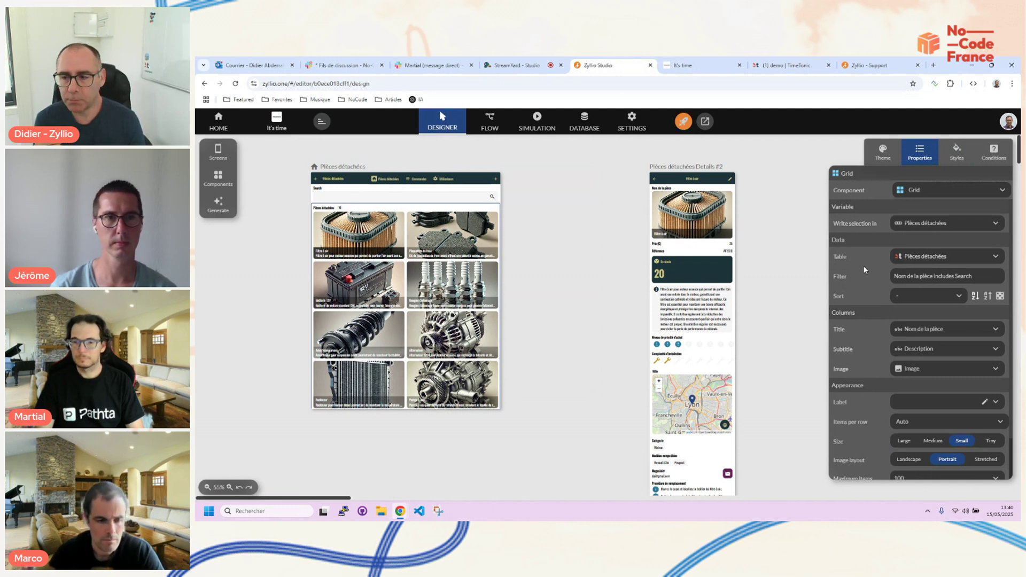
left_click(994, 152)
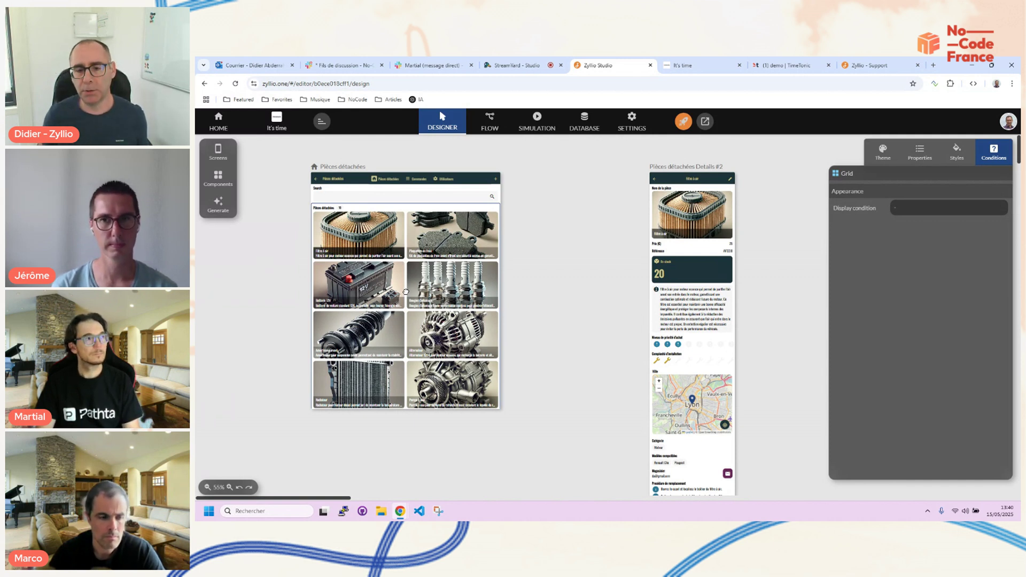
left_click(435, 447)
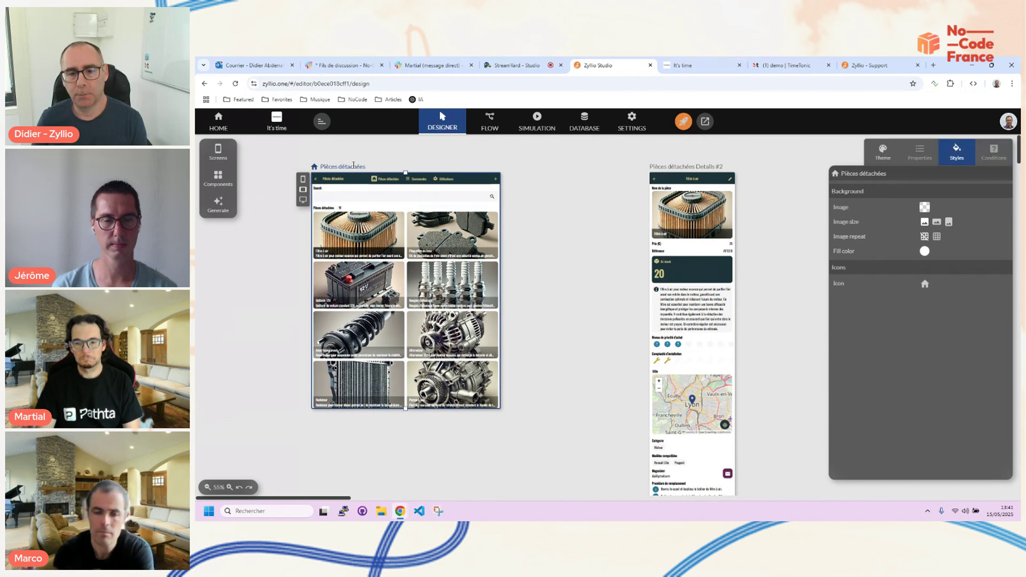
Preview the Pièces détachées screen in desktop format, set it to mobile format, and bring the Details #2 screen closer
left_click(303, 200)
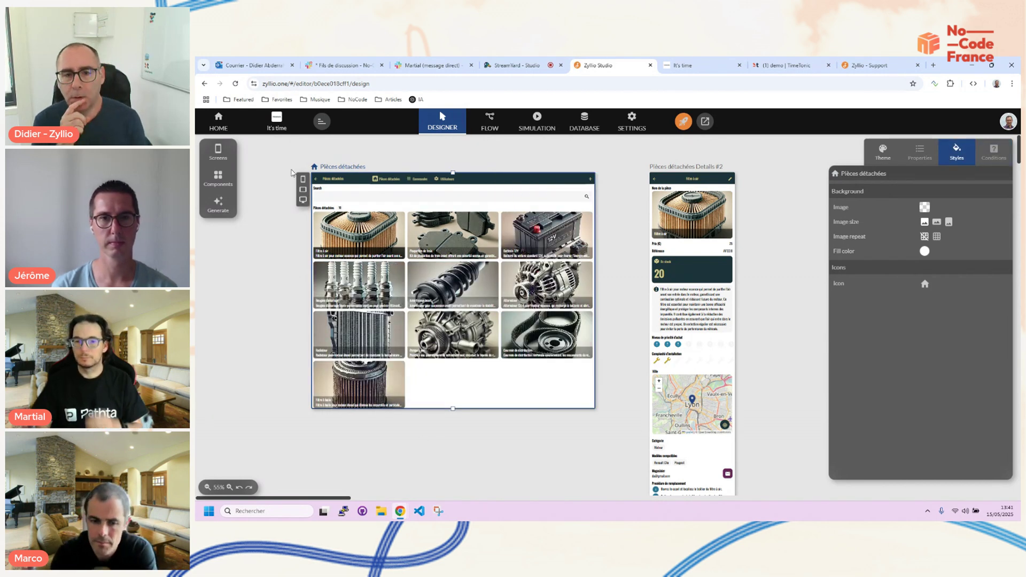
left_click(303, 181)
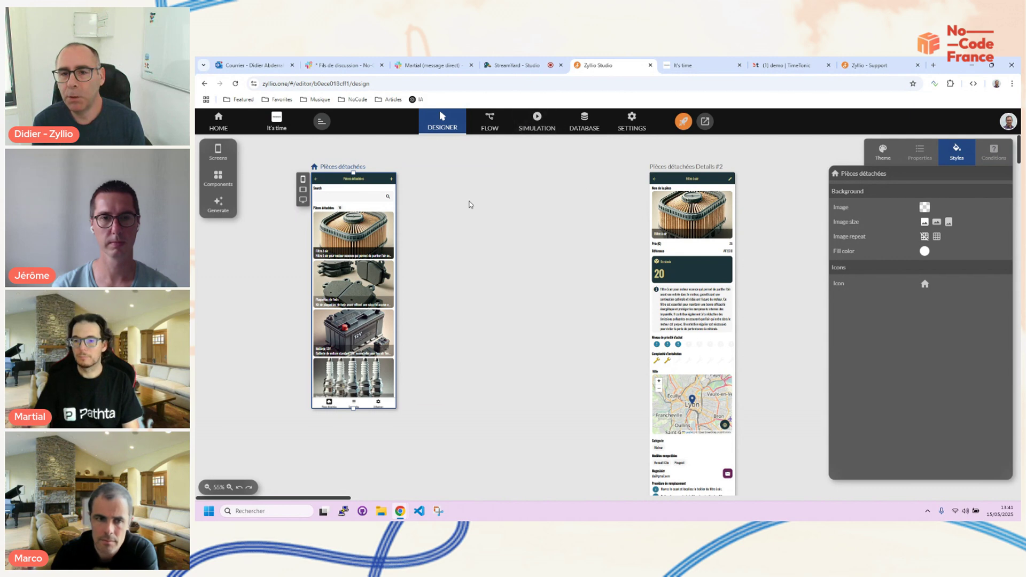
Simulate the app in tablet format and browse its Pièces détachées, Commandes and Utilisateurs screens
left_click(537, 120)
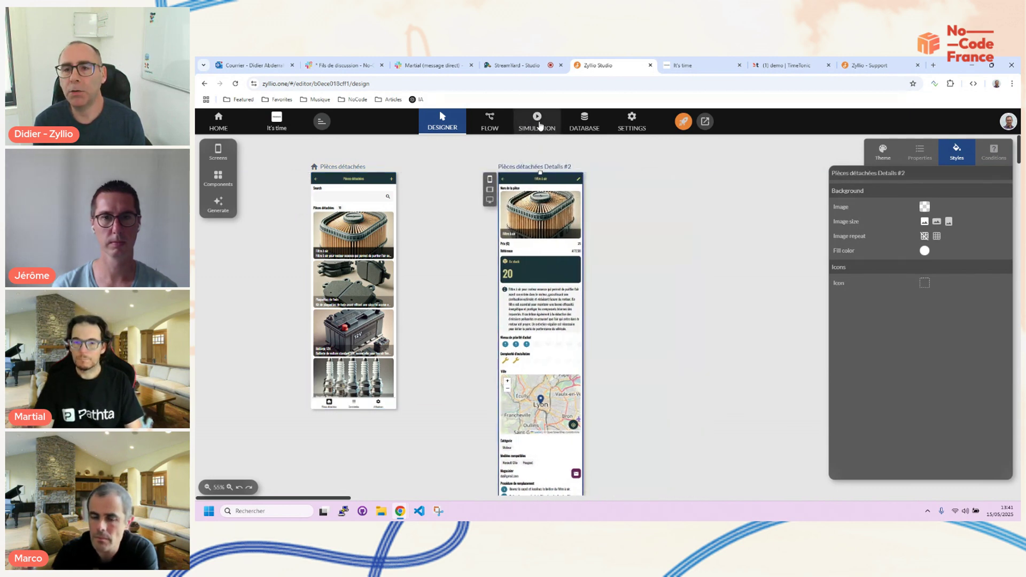
left_click(598, 146)
scroll(588, 313, "down", 5)
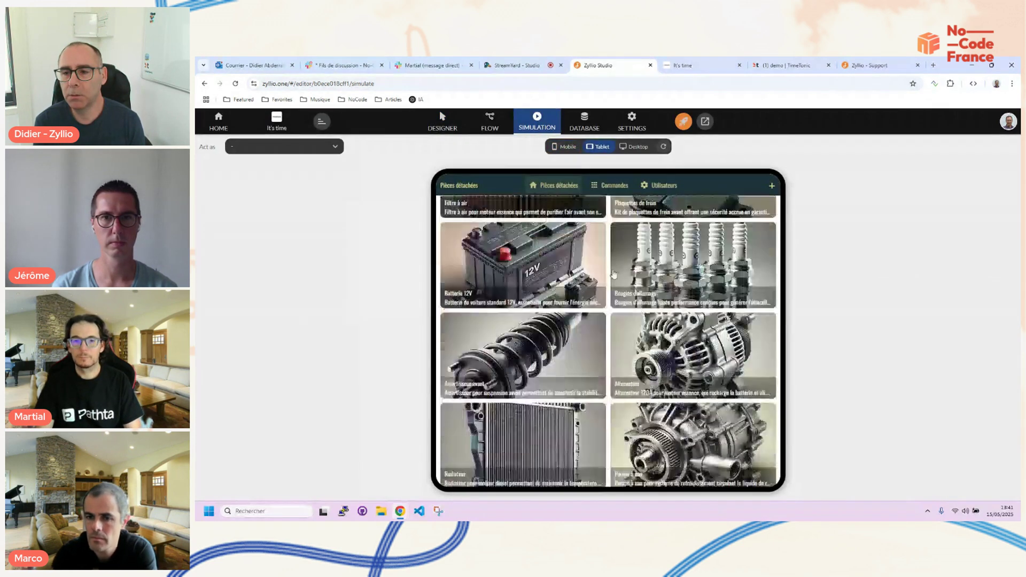
left_click(559, 186)
left_click(614, 186)
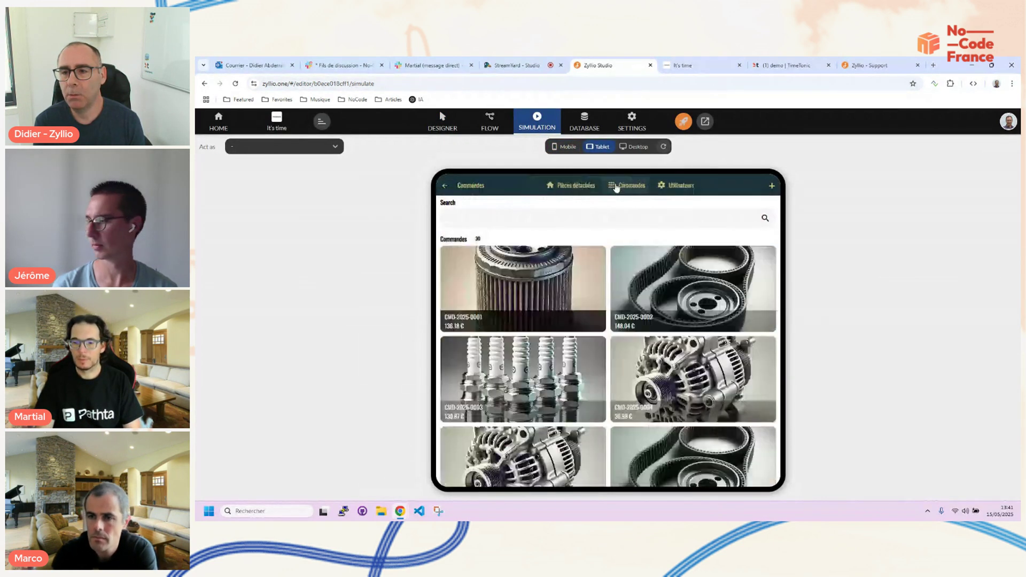
left_click(677, 186)
left_click(588, 187)
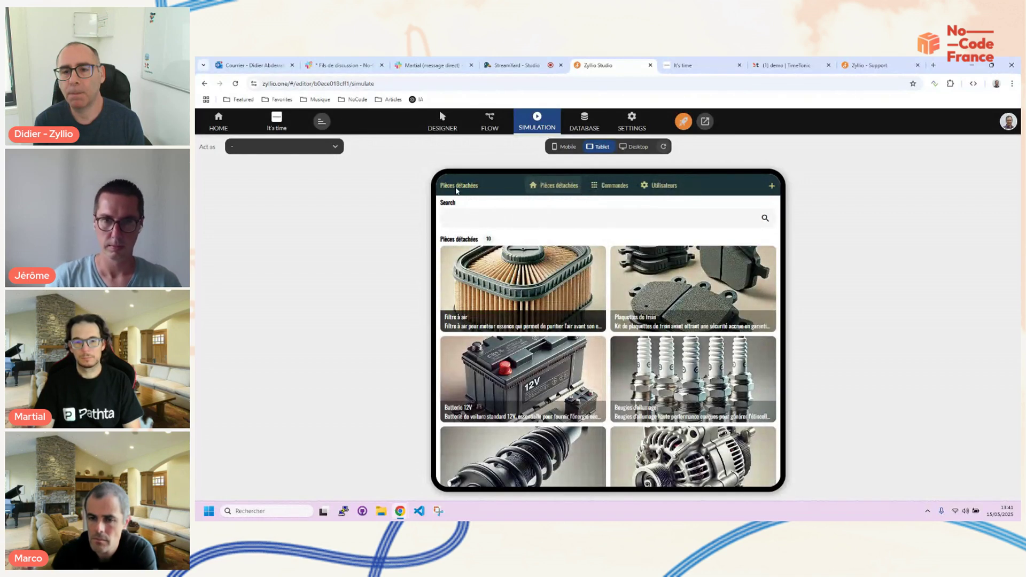
Return to the designer and move the Details #2 screen directly beside the Pièces détachées screen
left_click(443, 122)
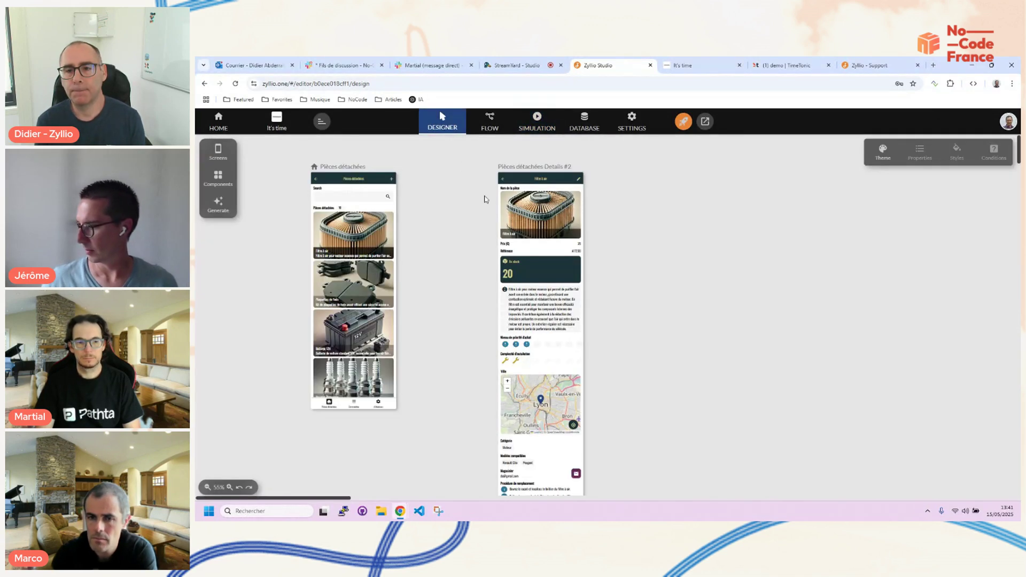
left_click(518, 165)
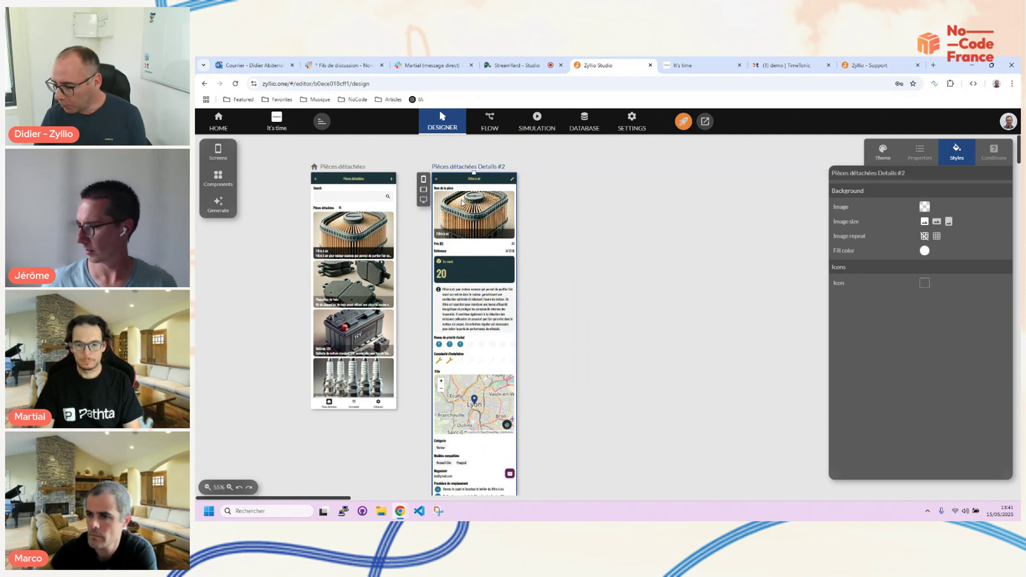
Add a Search screen based on the Commandes table in the free space beside the Details #2 screen
left_click(218, 178)
left_click(219, 151)
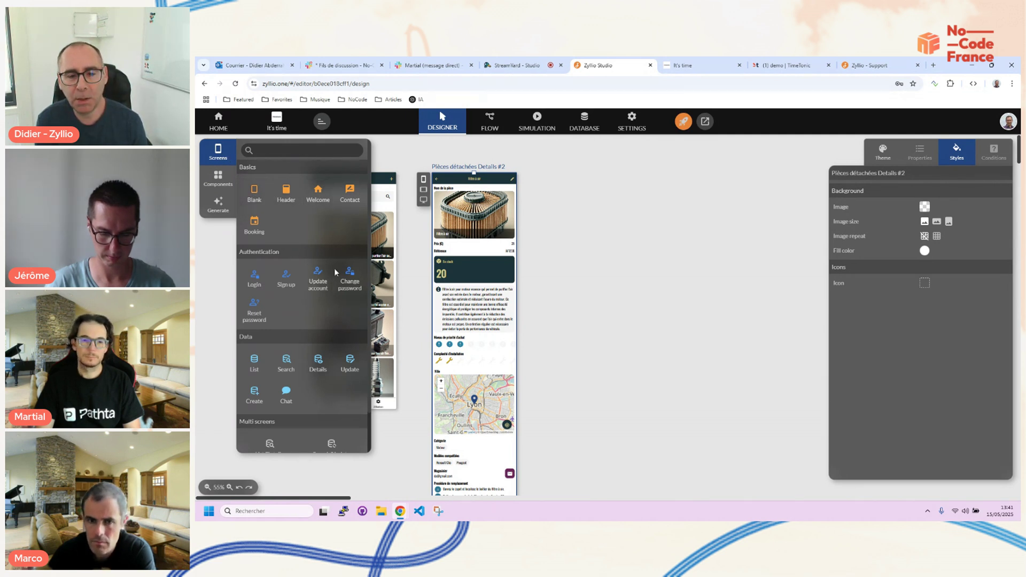
scroll(316, 293, "down", 1)
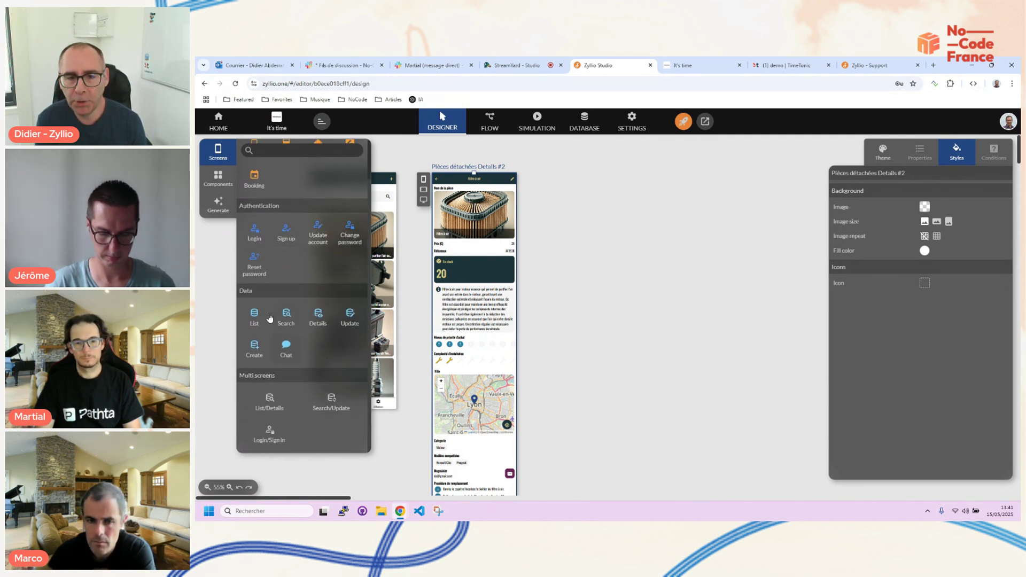
scroll(273, 319, "up", 1)
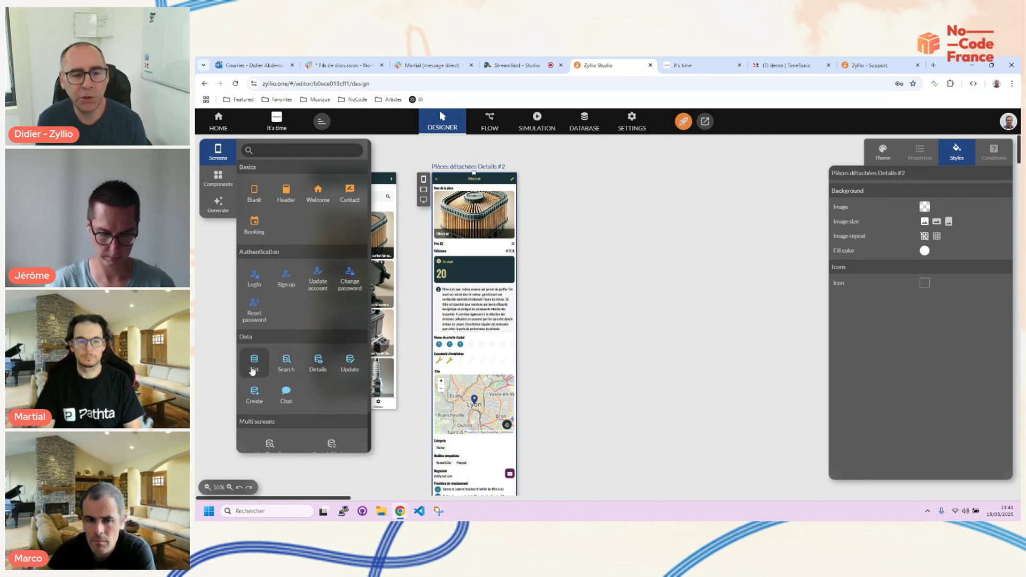
left_click(286, 366)
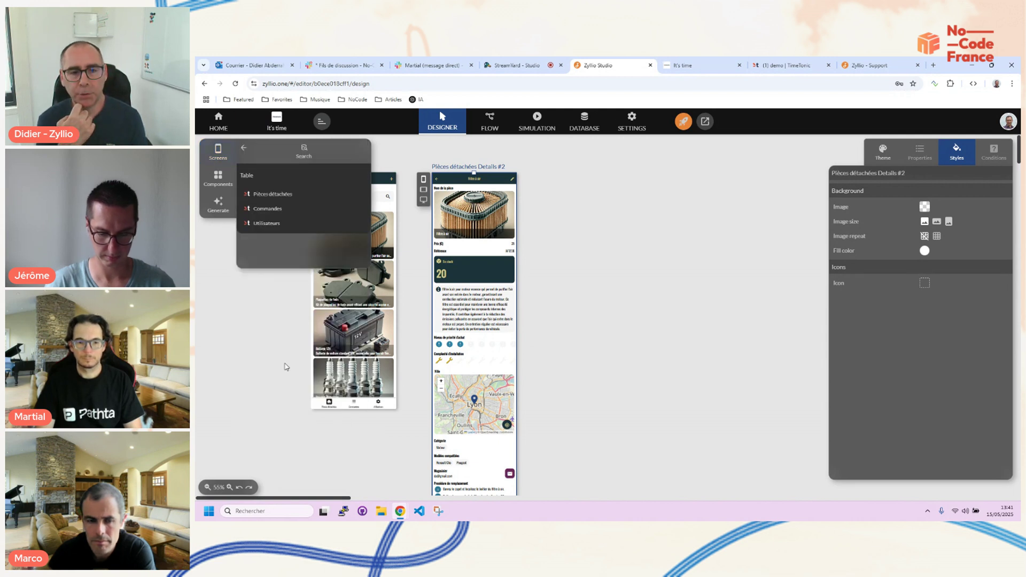
left_click(276, 212)
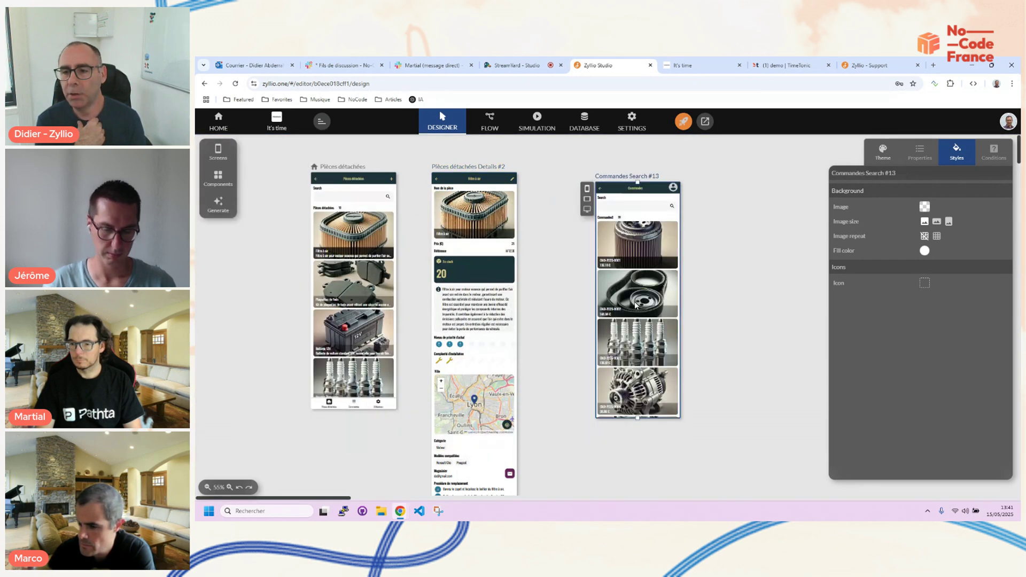
Try the List, Carousel, Gallery and Post components for the orders on the Commandes Search screen, and delete that screen
left_click(636, 305)
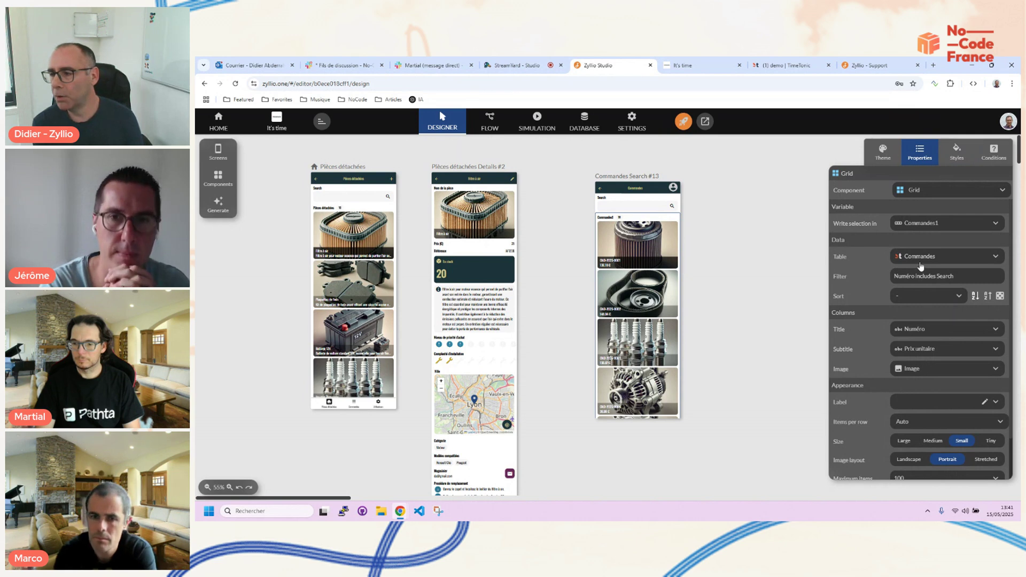
left_click(921, 192)
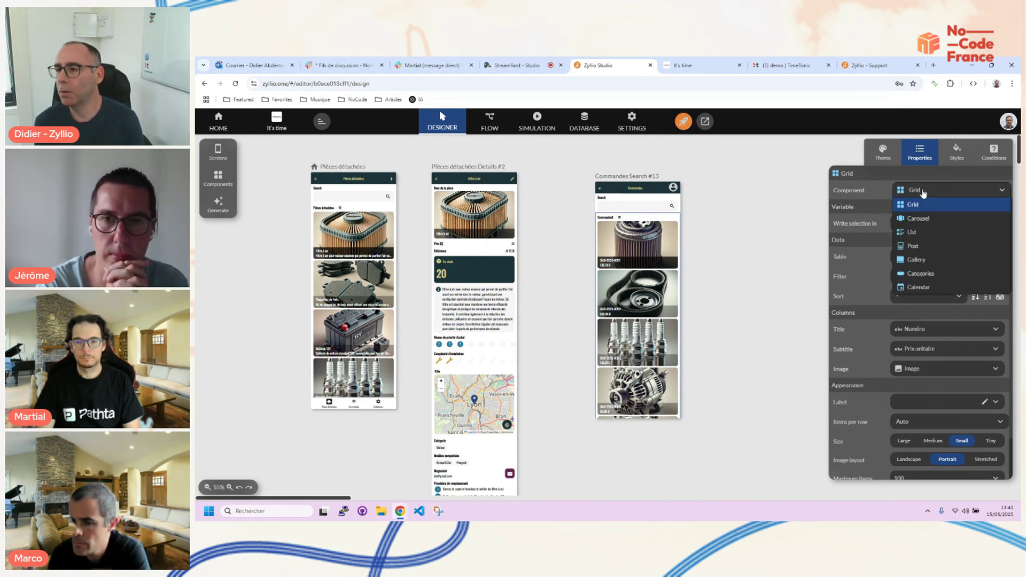
left_click(915, 236)
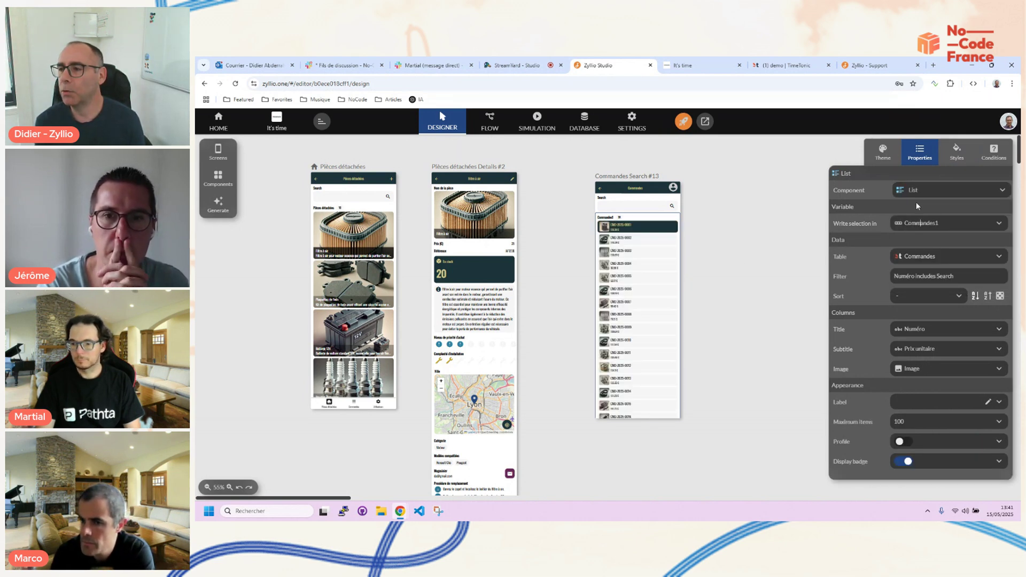
left_click(914, 192)
left_click(911, 222)
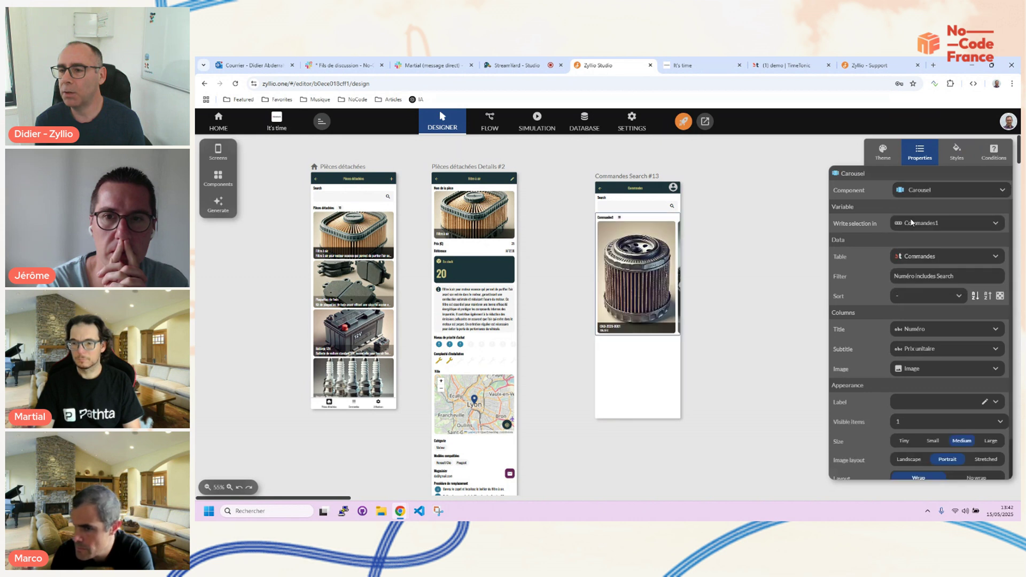
left_click(914, 192)
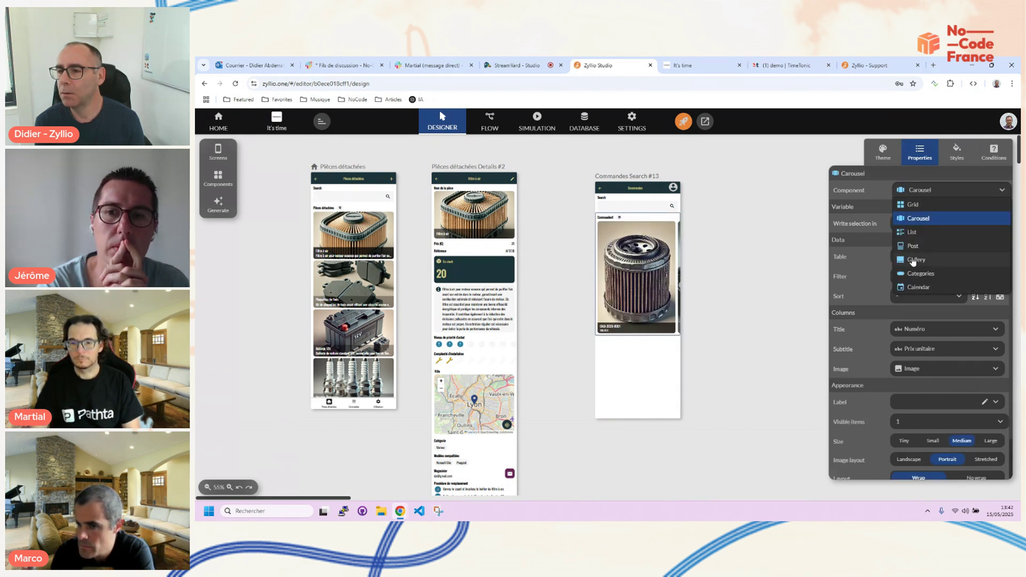
left_click(913, 260)
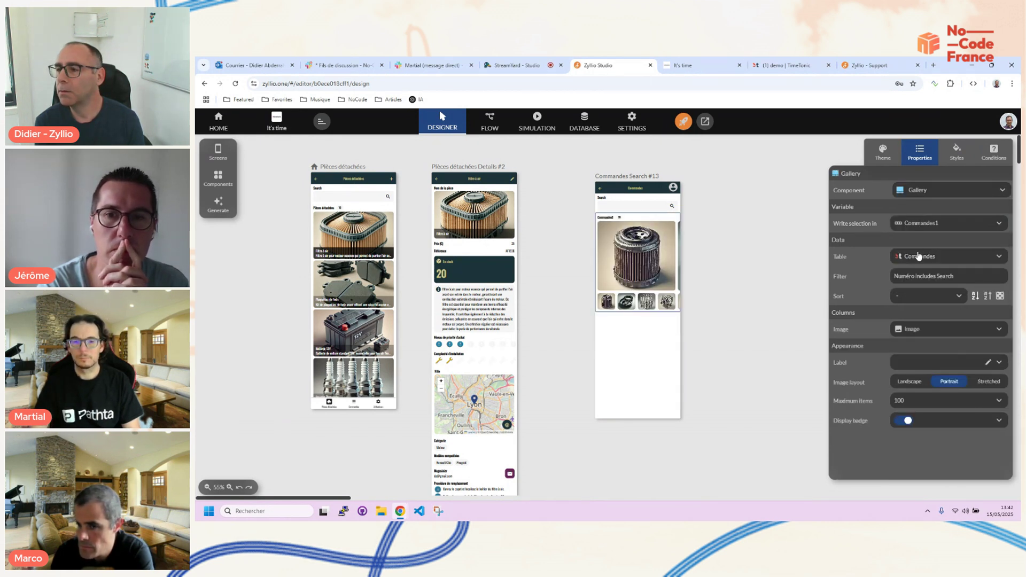
left_click(919, 255)
left_click(918, 193)
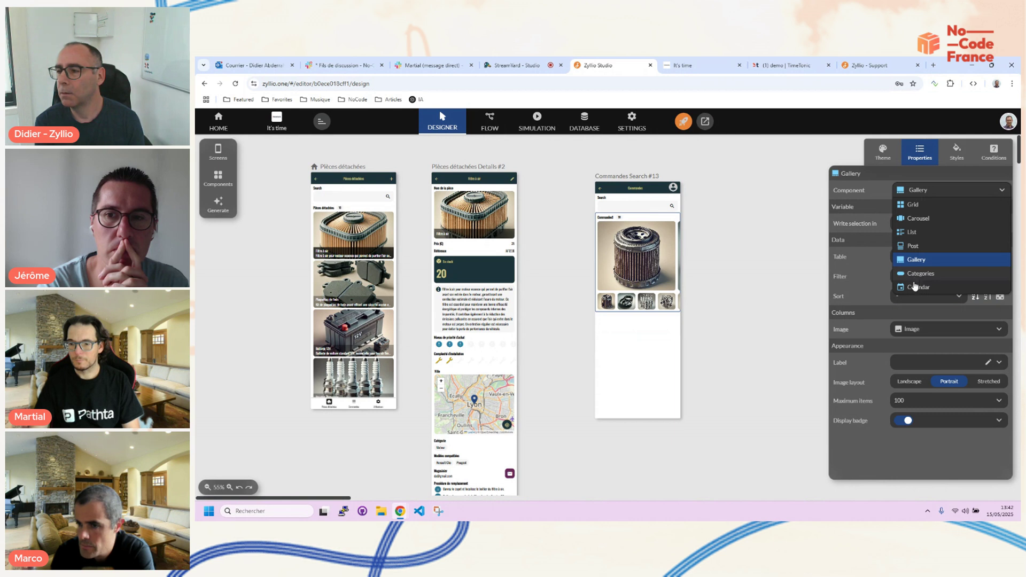
left_click(917, 247)
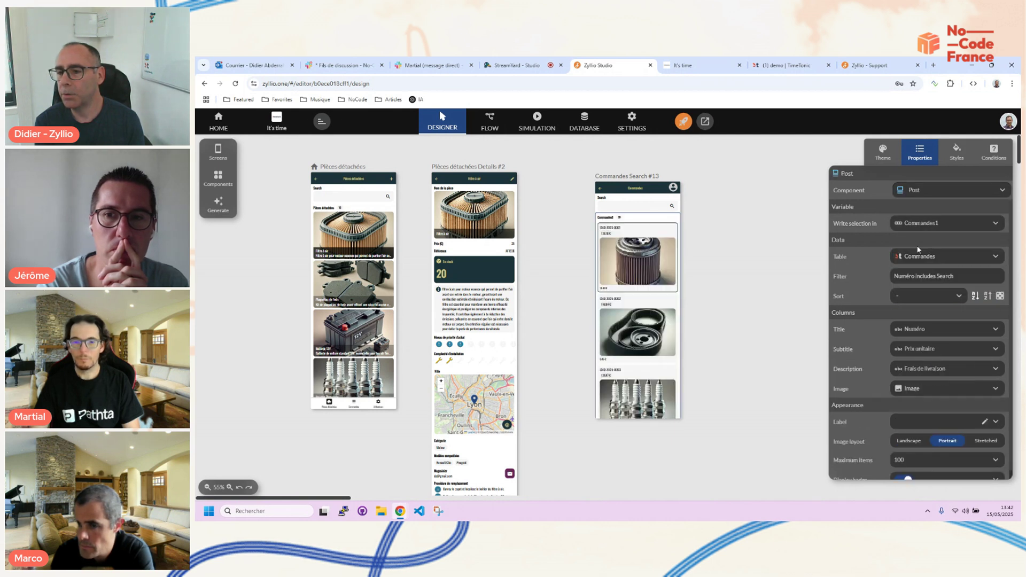
left_click(627, 176)
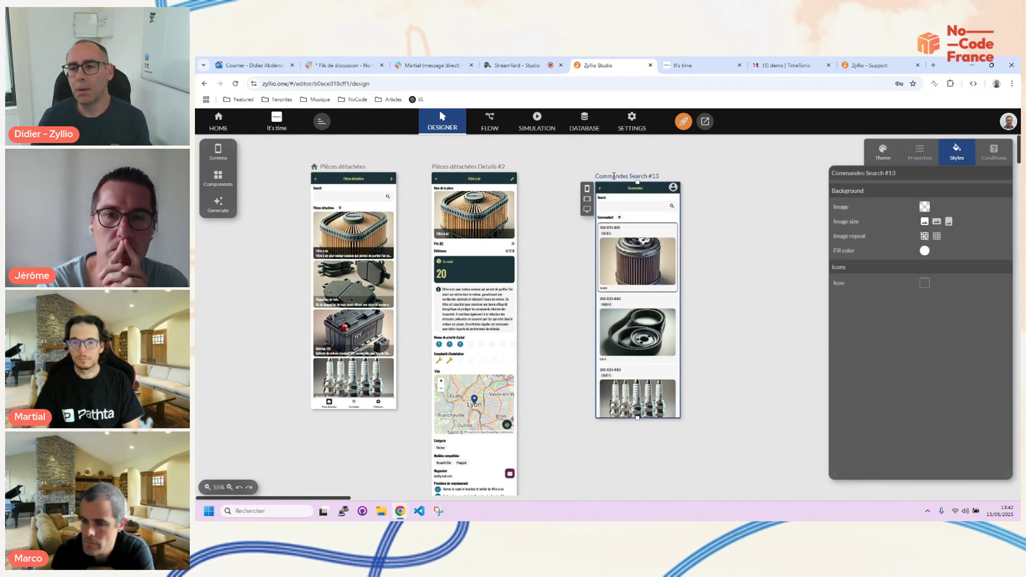
key("Delete")
Add a Header screen beside the Details #2 screen and set its header text to Stock
left_click(206, 154)
left_click_drag(287, 195, 648, 270)
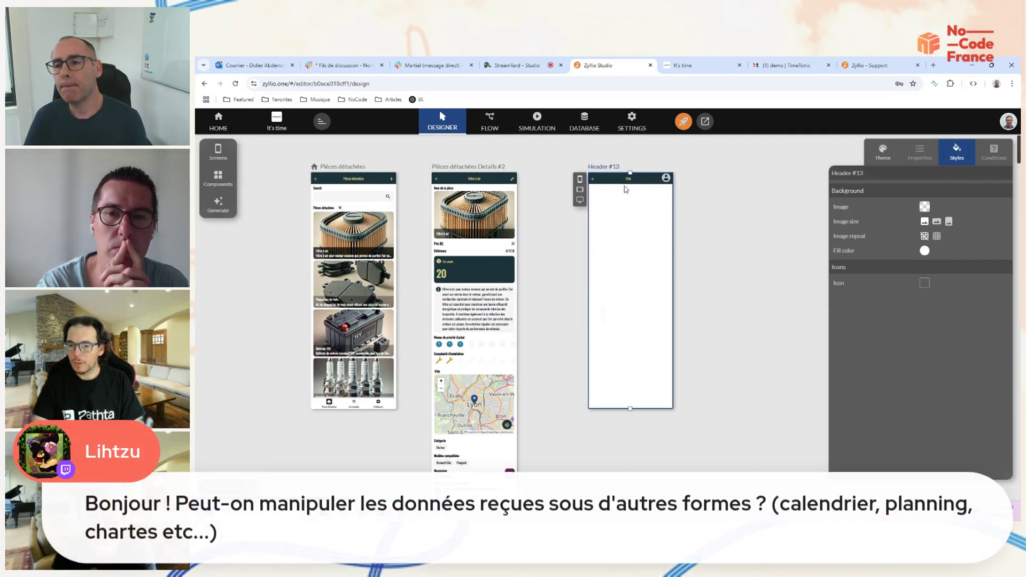
left_click(626, 178)
left_click(914, 225)
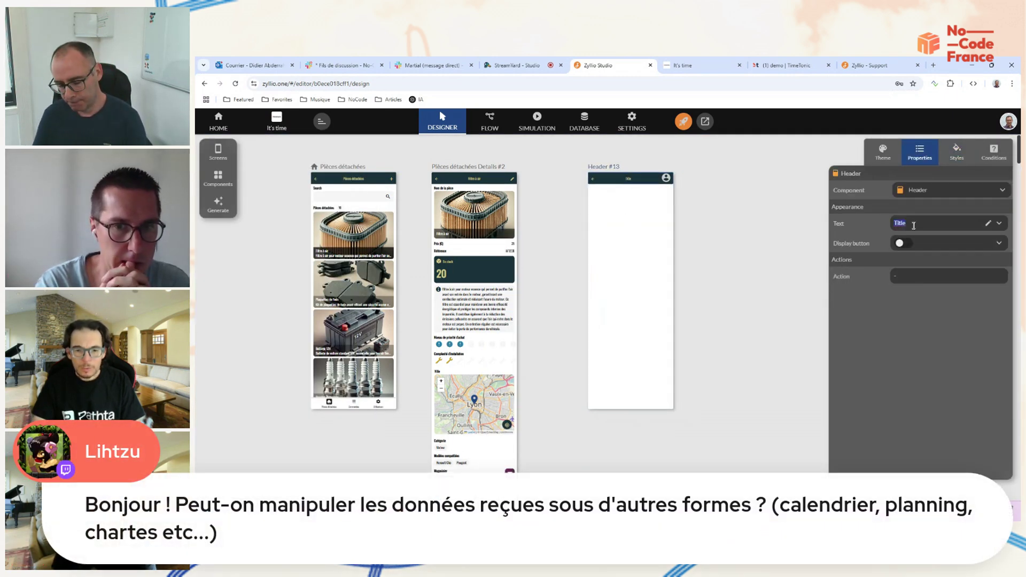
type("Affichage")
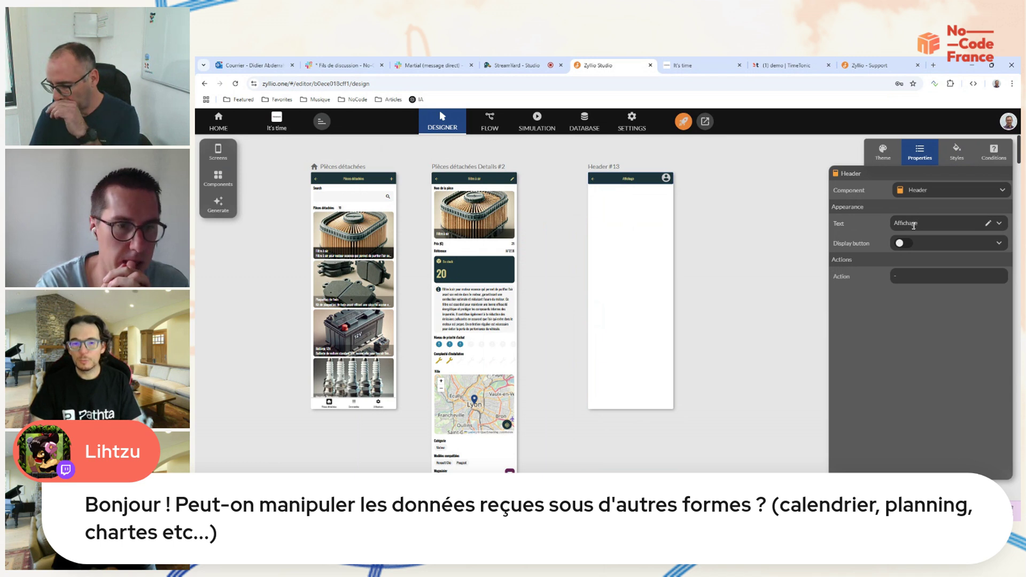
key("ctrl+a")
key("BackSpace")
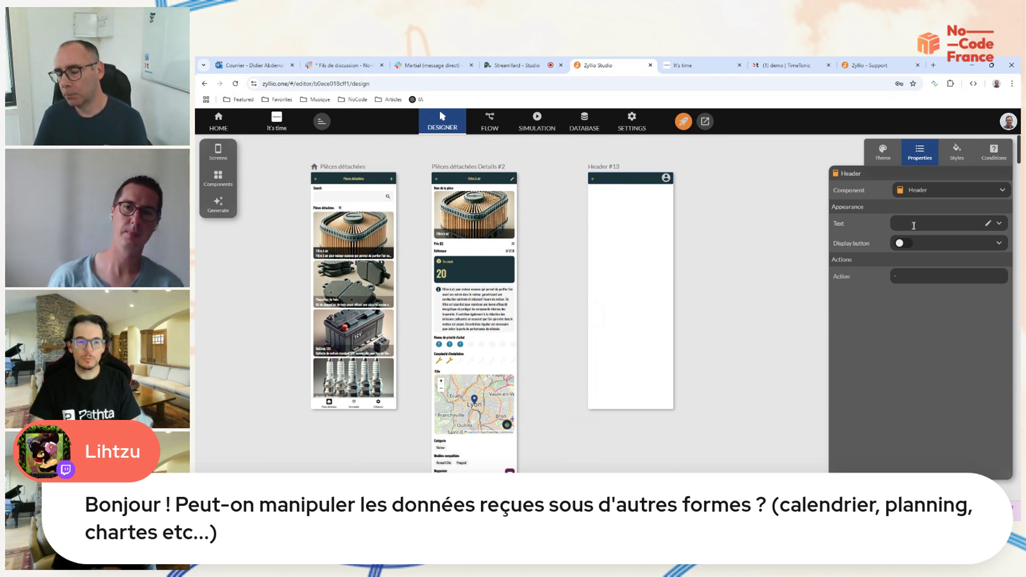
type("Stock")
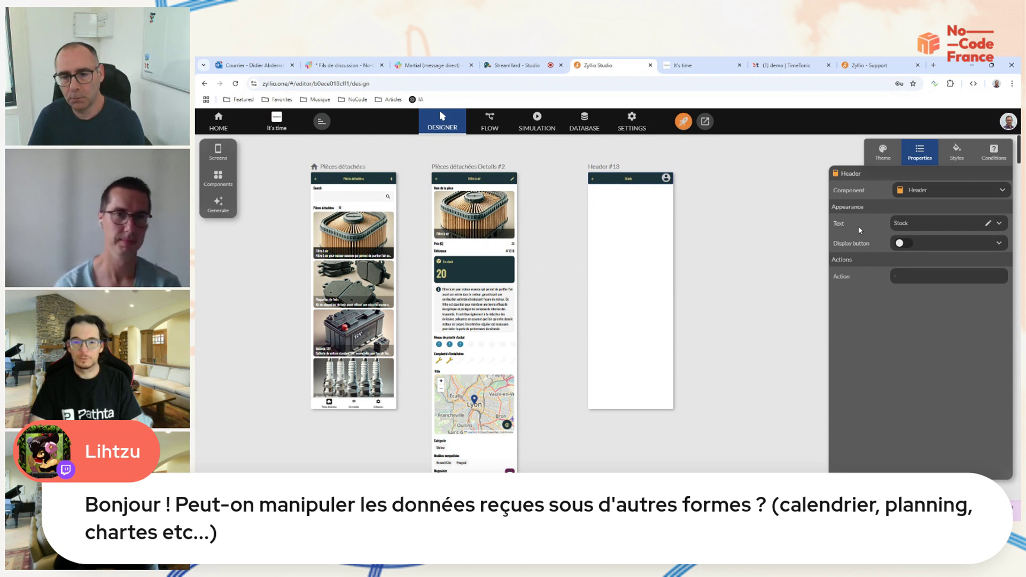
Try a Calendar component based on the Commandes table on the Stock screen, and delete it
left_click(218, 179)
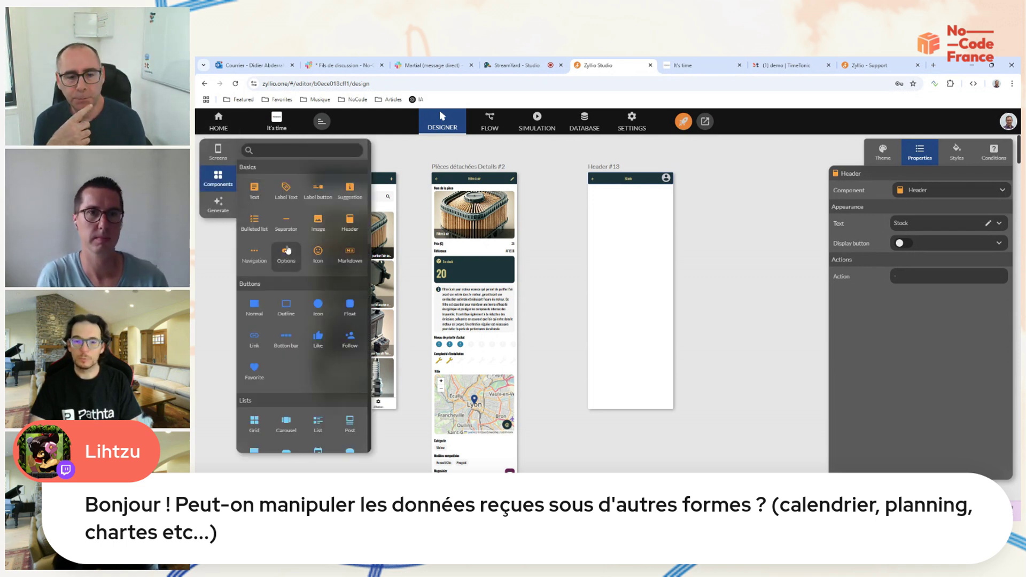
scroll(291, 251, "down", 4)
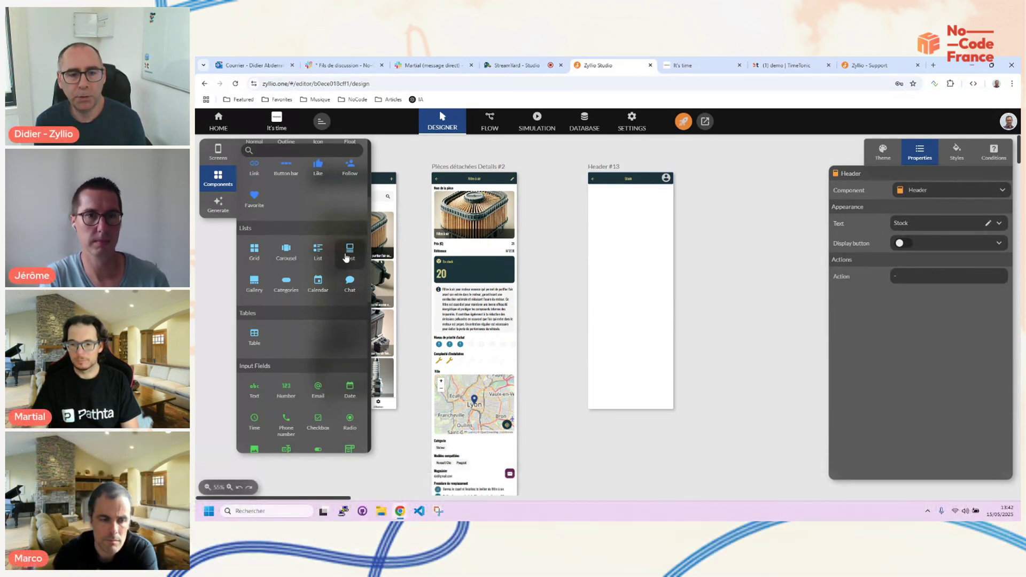
left_click(319, 286)
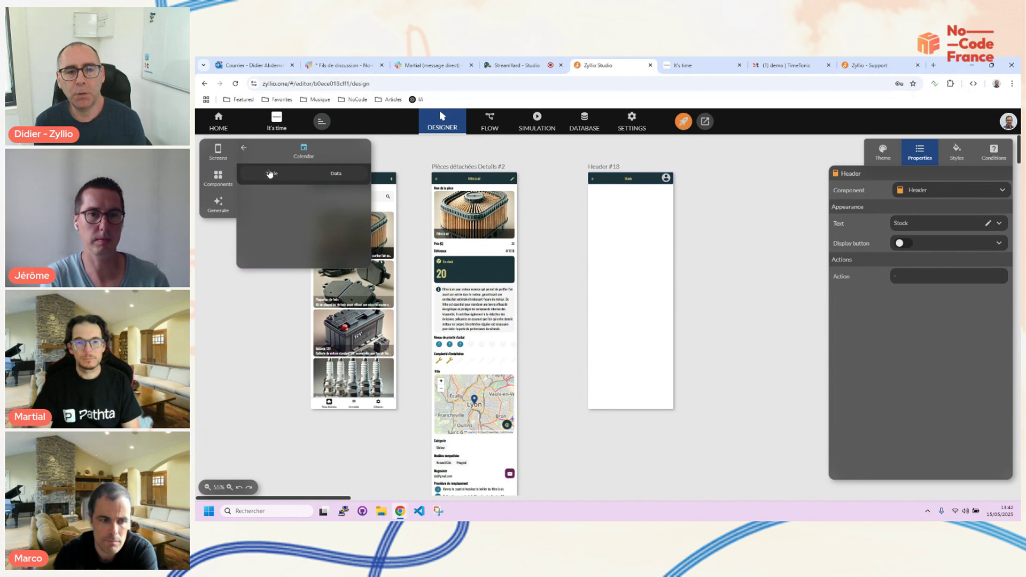
left_click(271, 175)
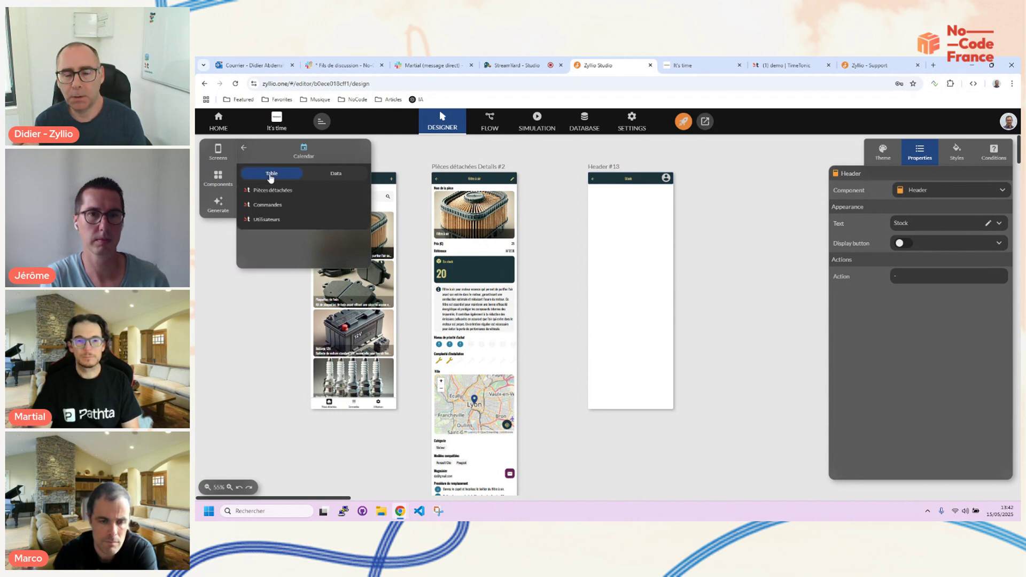
left_click(264, 207)
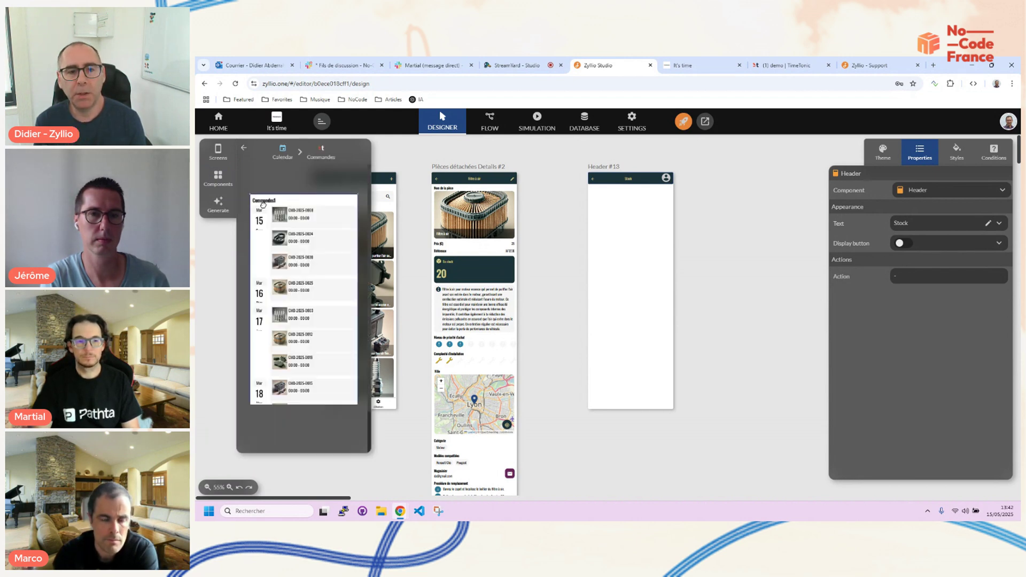
left_click_drag(265, 215, 576, 246)
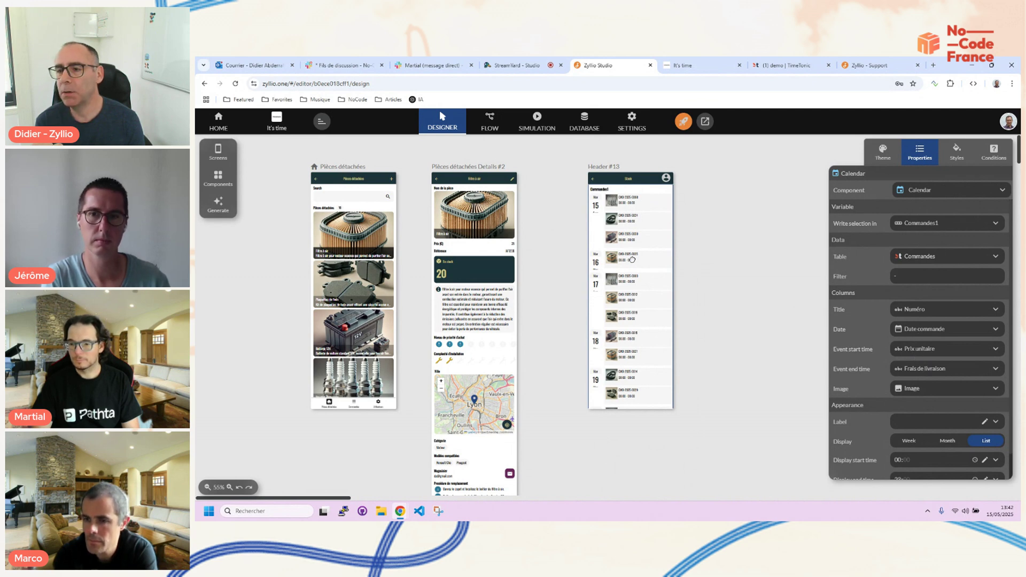
left_click_drag(628, 247, 625, 248)
key("Delete")
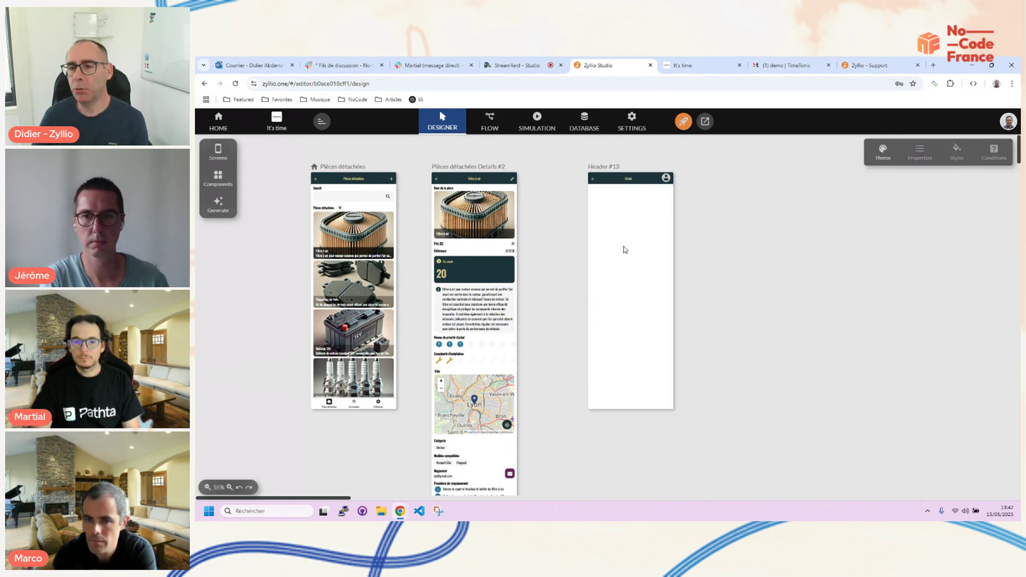
left_click(218, 178)
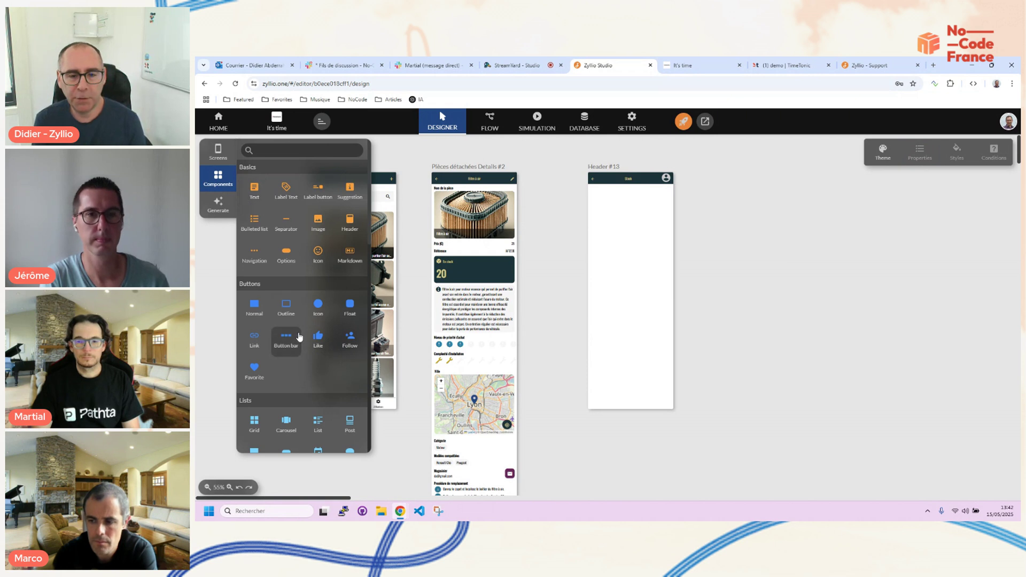
scroll(304, 331, "down", 2)
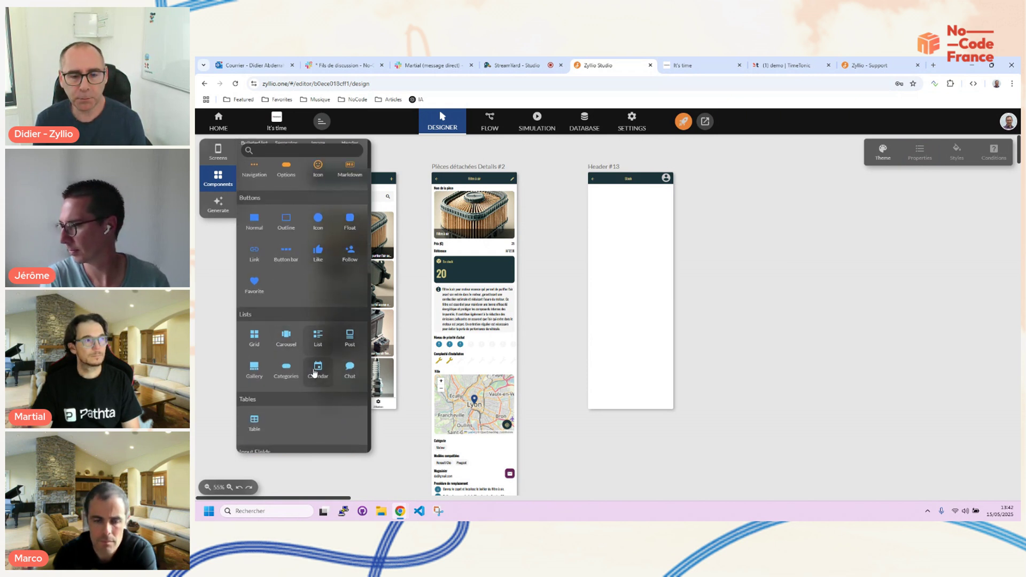
left_click(614, 244)
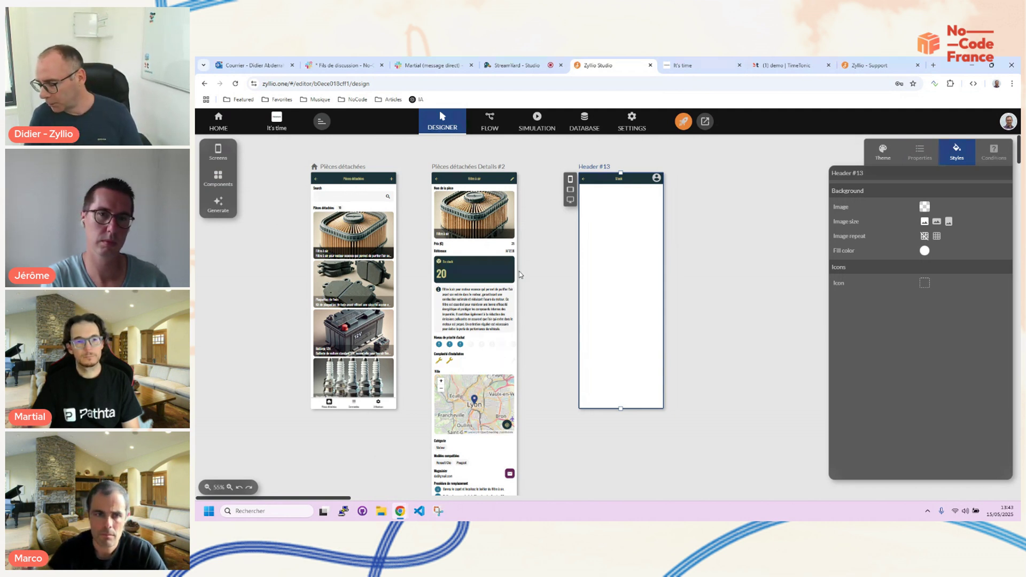
Add a Label button with fixed text to the Details #2 screen, between the Complexité d'installation rating and the Ville map
left_click(218, 178)
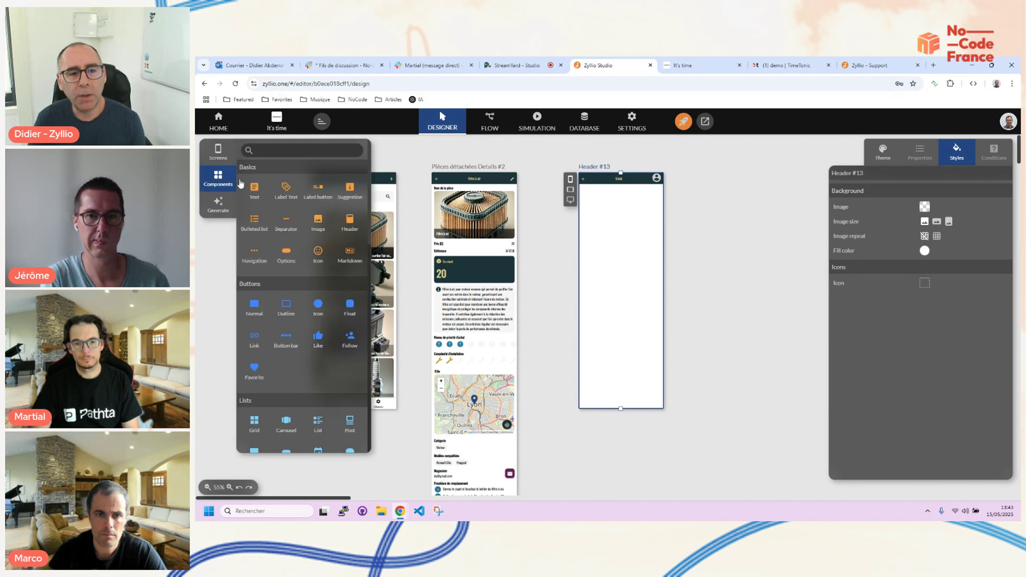
left_click(319, 193)
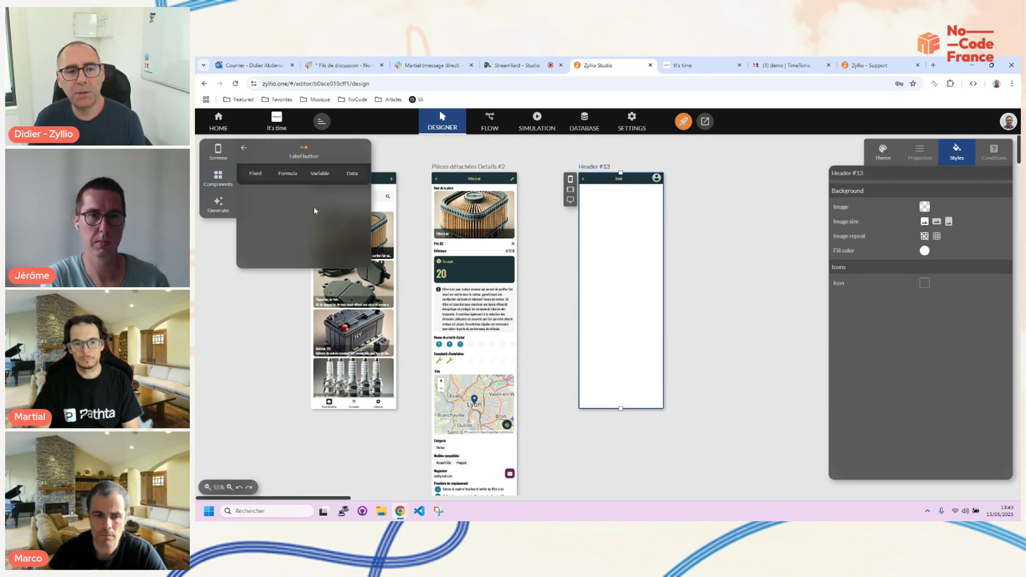
left_click(256, 174)
left_click_drag(275, 202, 463, 381)
scroll(481, 348, "down", 5)
scroll(481, 348, "up", 4)
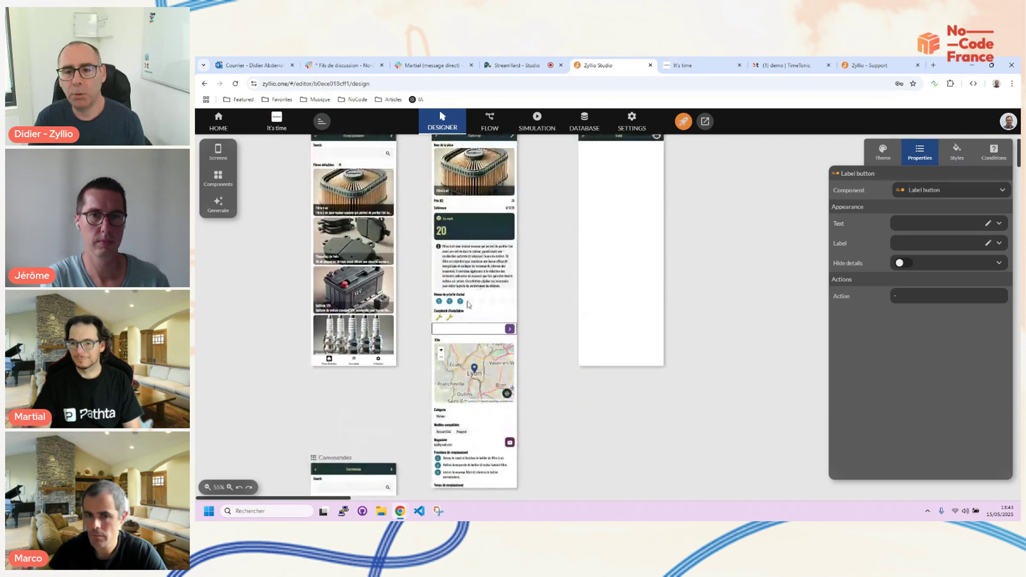
Set the text of the new Label button on the Details #2 screen to "Accéder au stock"
scroll(491, 331, "up", 1)
left_click(945, 226)
type("A")
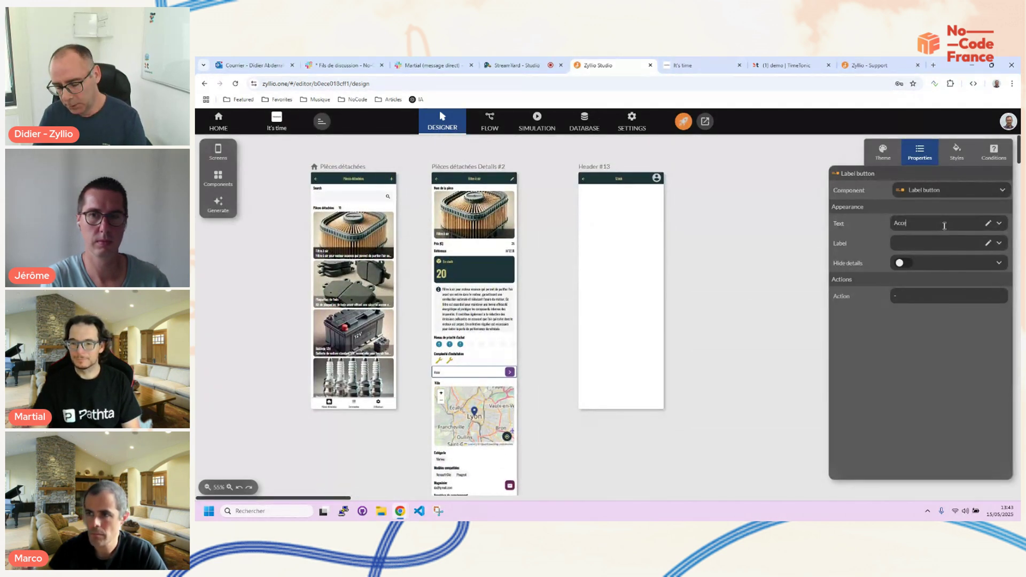
type("ccéder au stock")
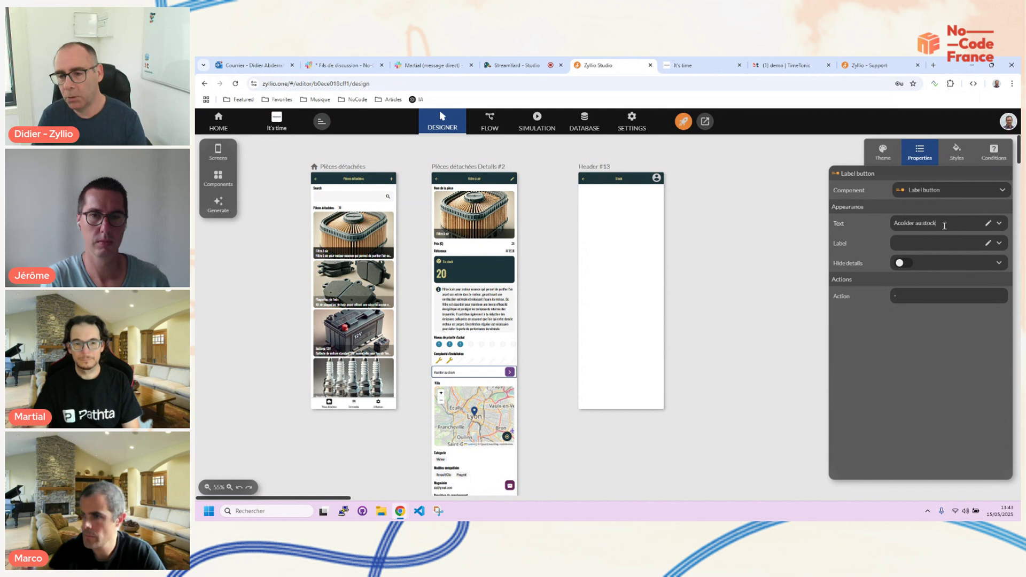
left_click(541, 323)
left_click(487, 375)
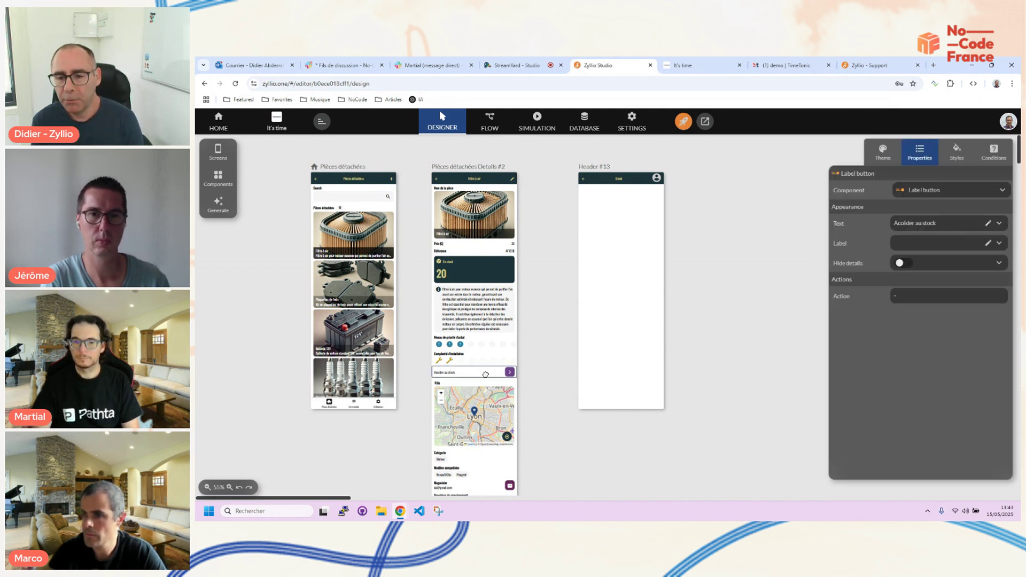
In the flow view, link the Accéder au stock button on the Details #2 screen to the Stock screen (Header #13)
left_click(487, 129)
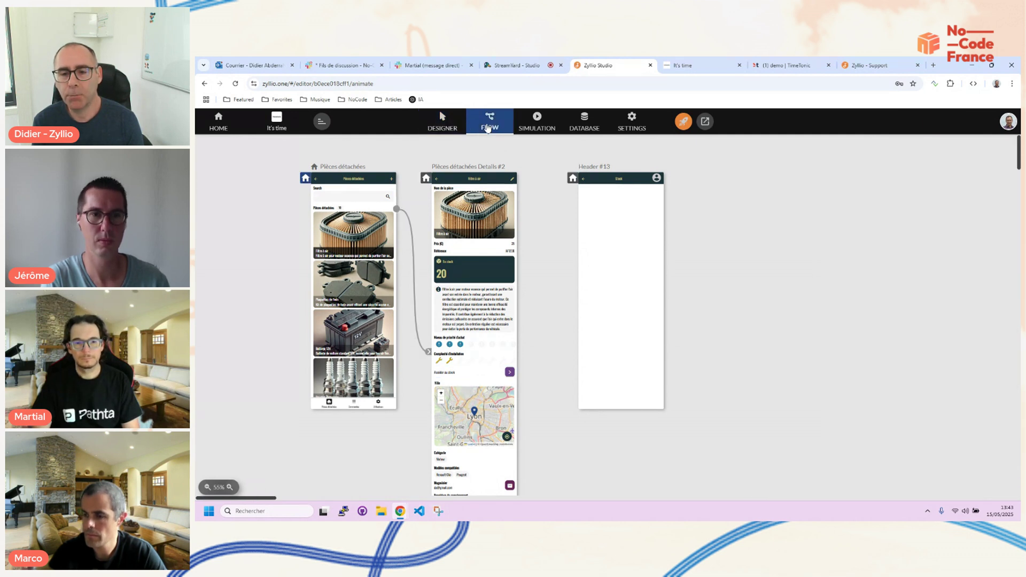
left_click(376, 229)
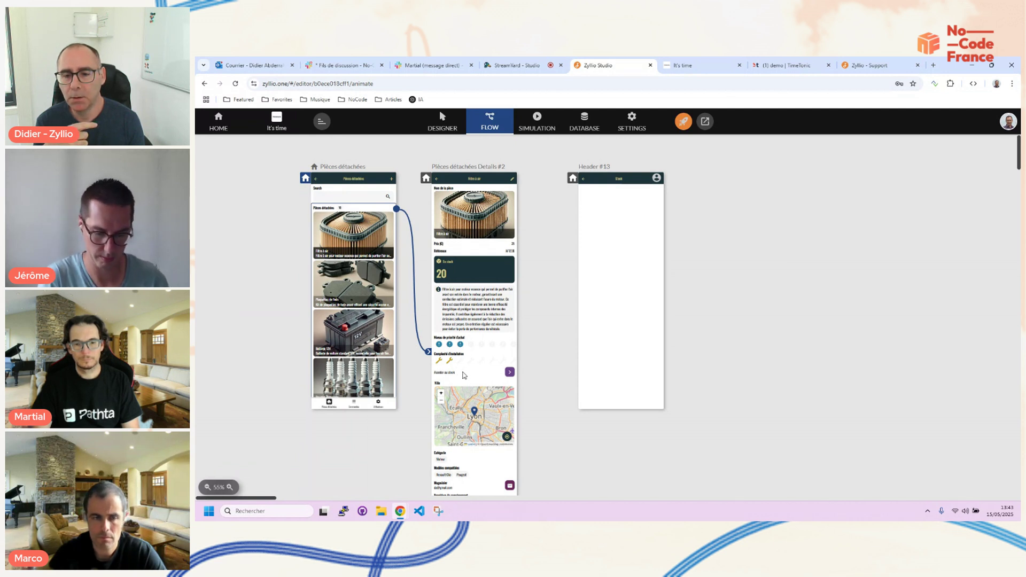
left_click_drag(516, 373, 613, 303)
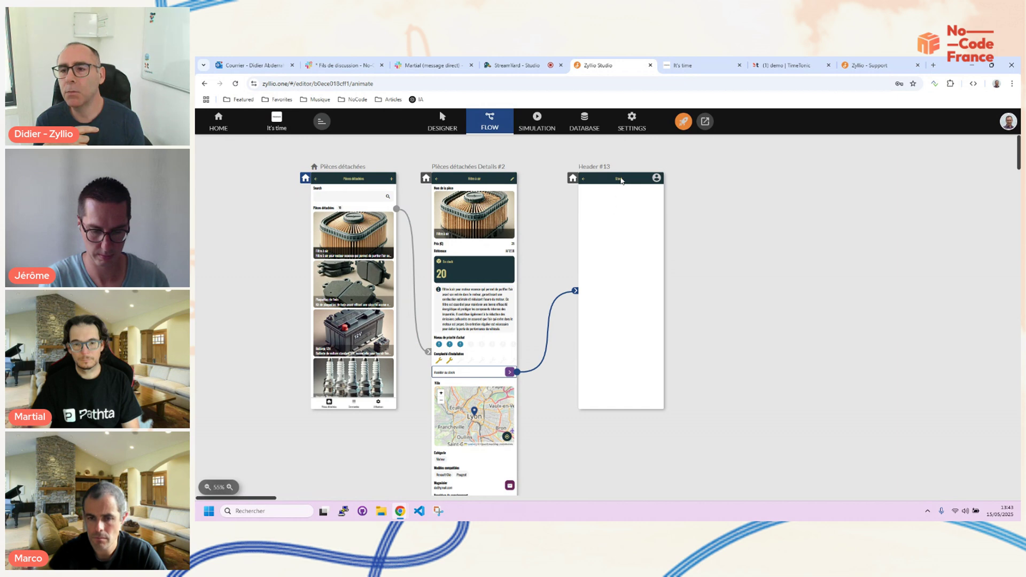
left_click(229, 487)
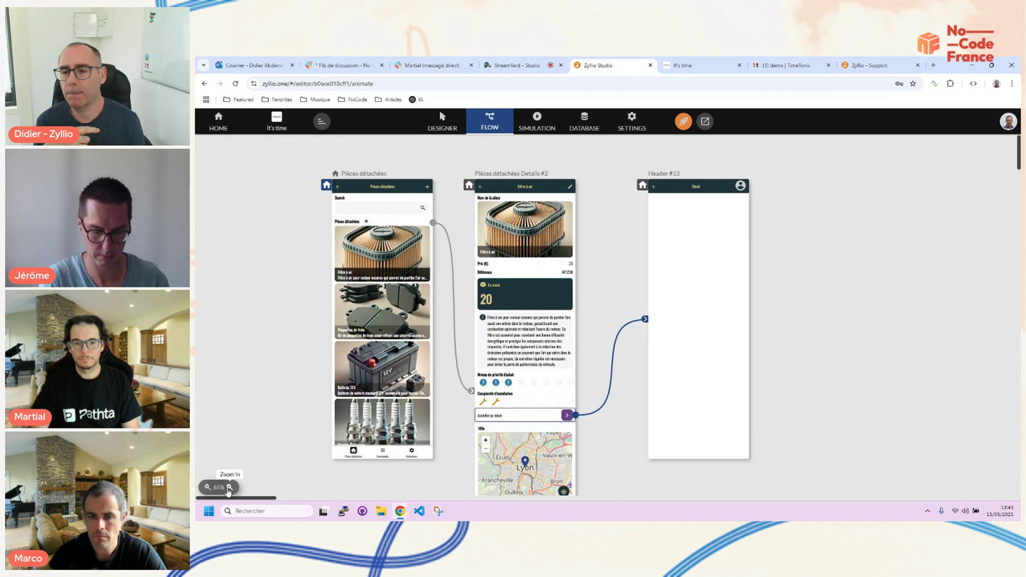
left_click(229, 487)
scroll(668, 325, "down", 1)
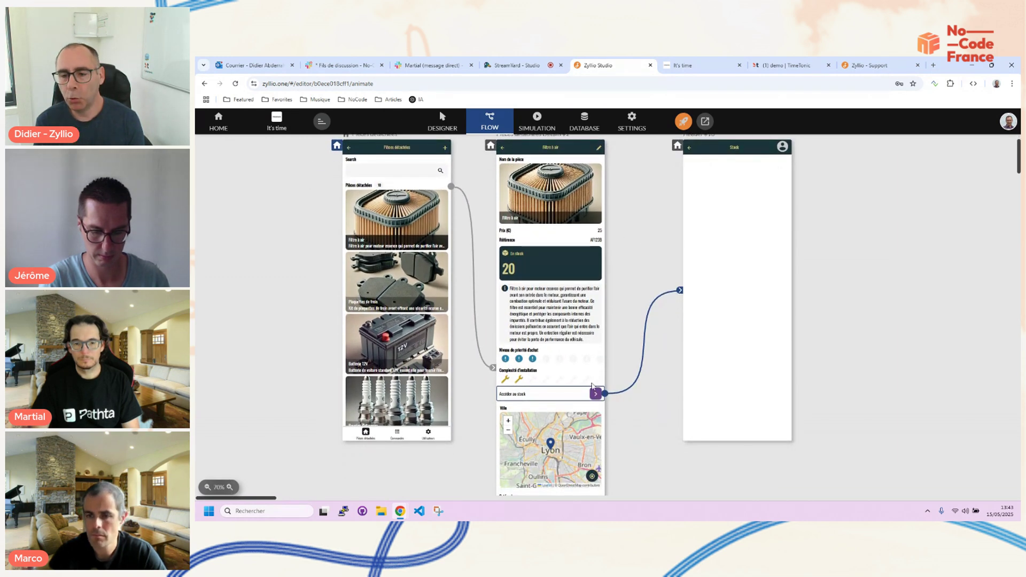
left_click(564, 263)
left_click(582, 231)
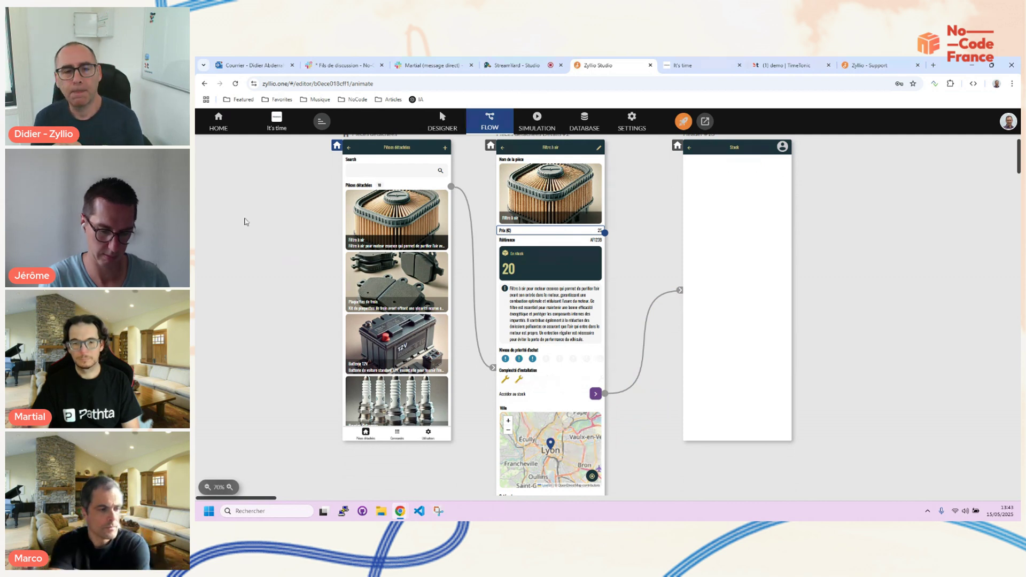
Return to the designer and move the En stock statistic from the Details #2 screen to the Stock screen
left_click(442, 121)
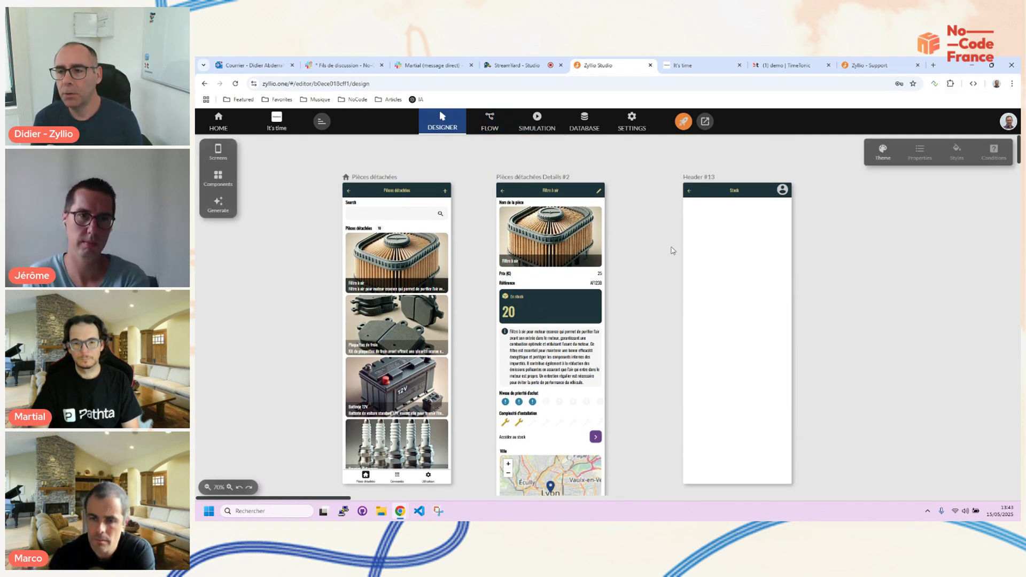
left_click(735, 250)
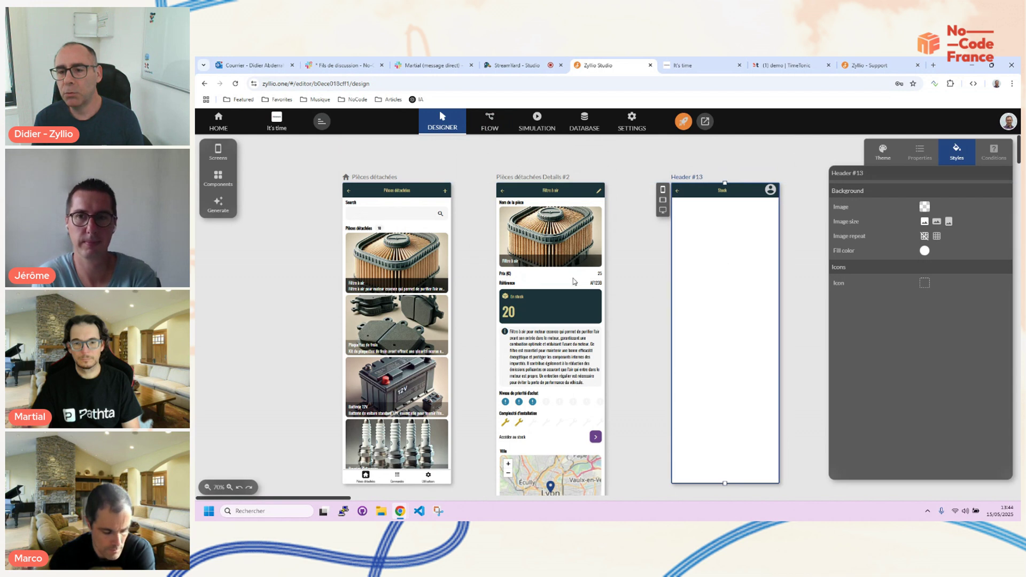
left_click(558, 306)
left_click_drag(528, 307, 711, 284)
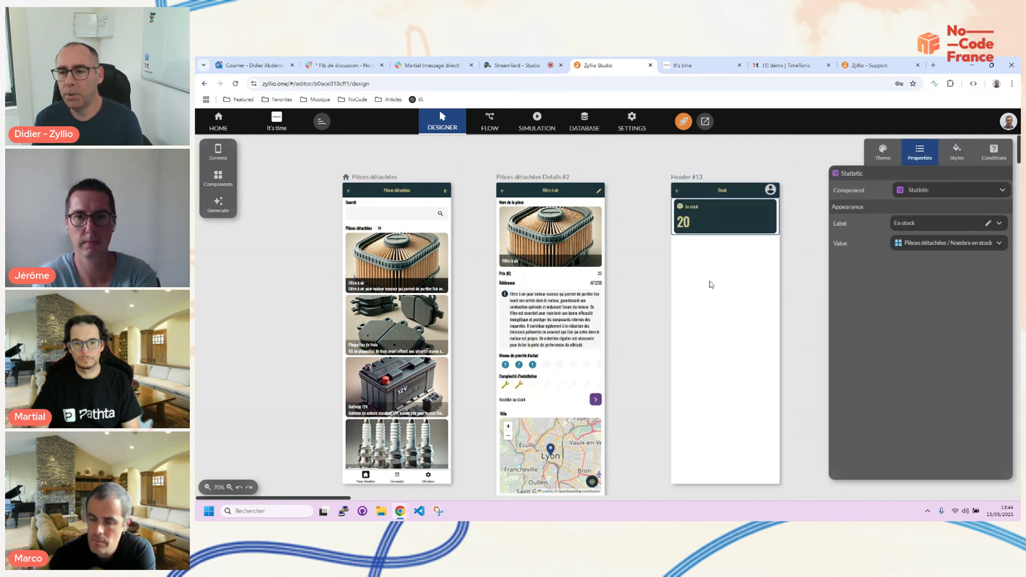
Copy the part image from the Details #2 screen to the Stock screen and place it above the En stock statistic
left_click(554, 228)
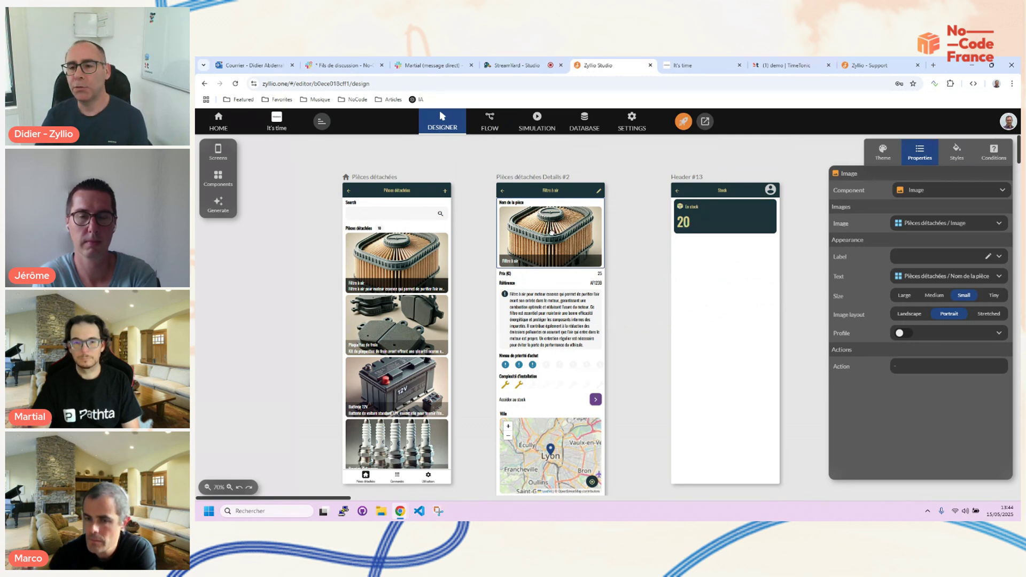
key("ctrl+c")
left_click(723, 321)
key("ctrl+v")
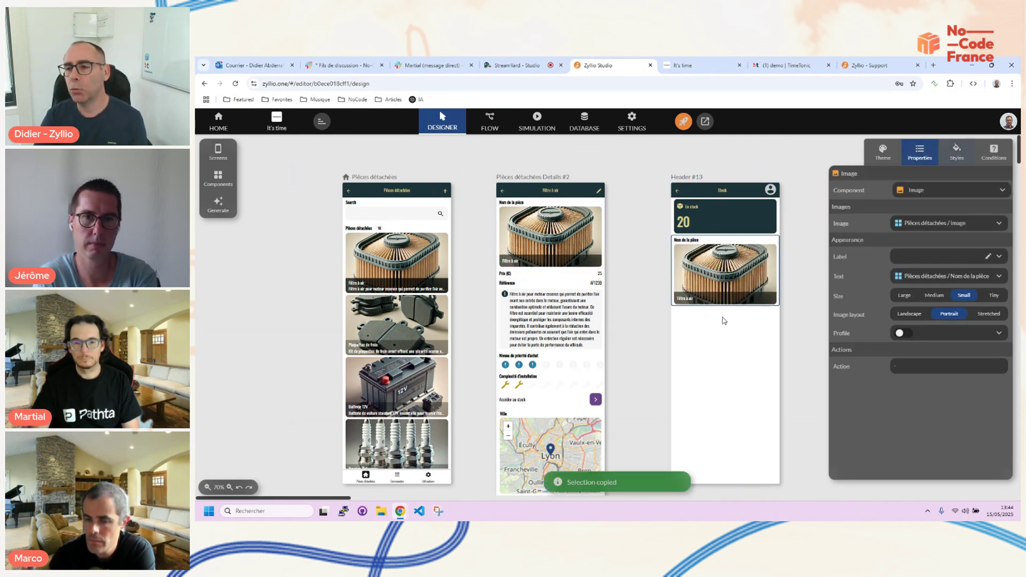
left_click_drag(718, 264, 720, 211)
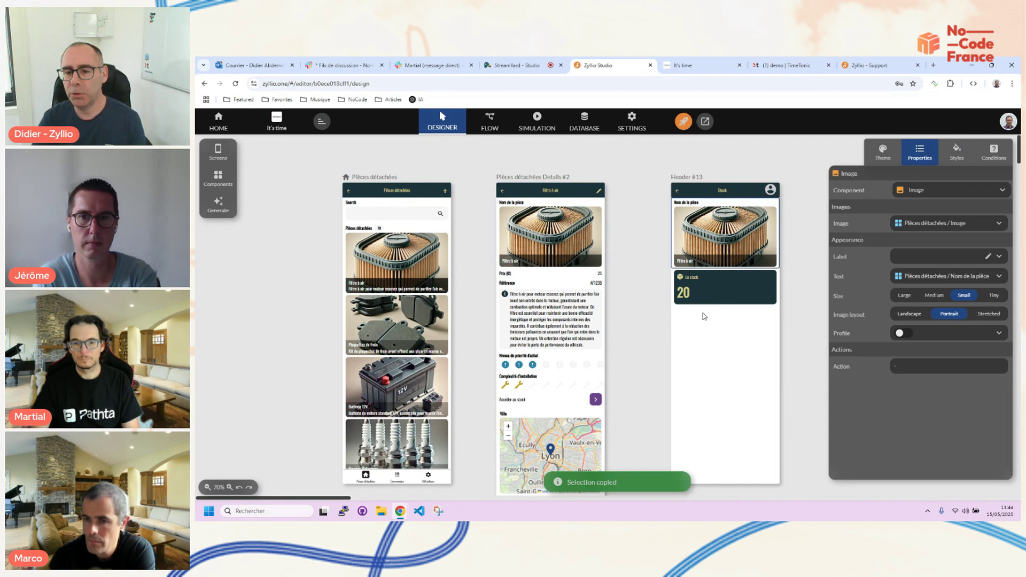
Copy the Référence label text to the Stock screen and place it between the image and the En stock statistic
left_click(573, 284)
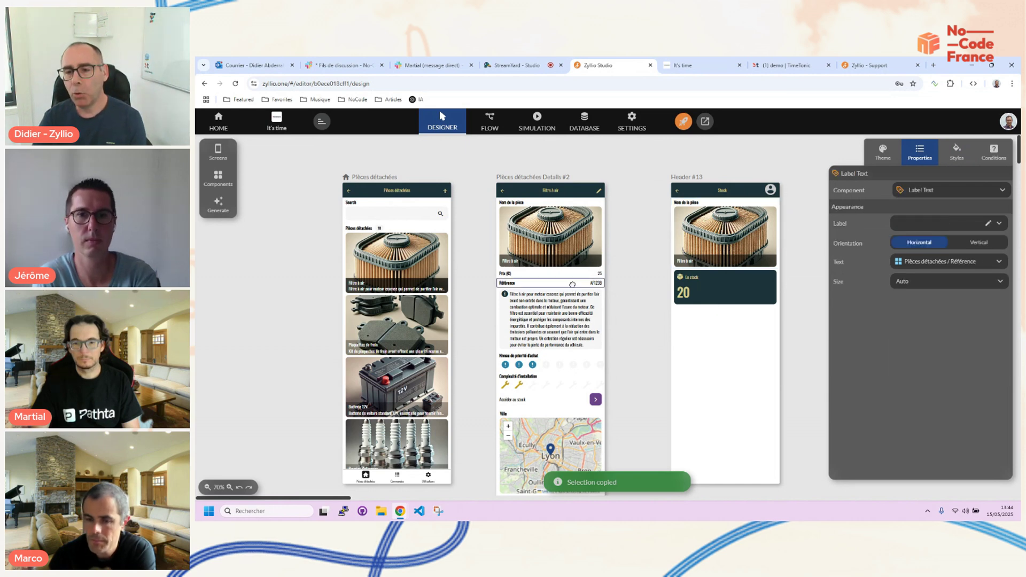
left_click(724, 367)
key("ctrl+v")
left_click_drag(709, 312, 711, 275)
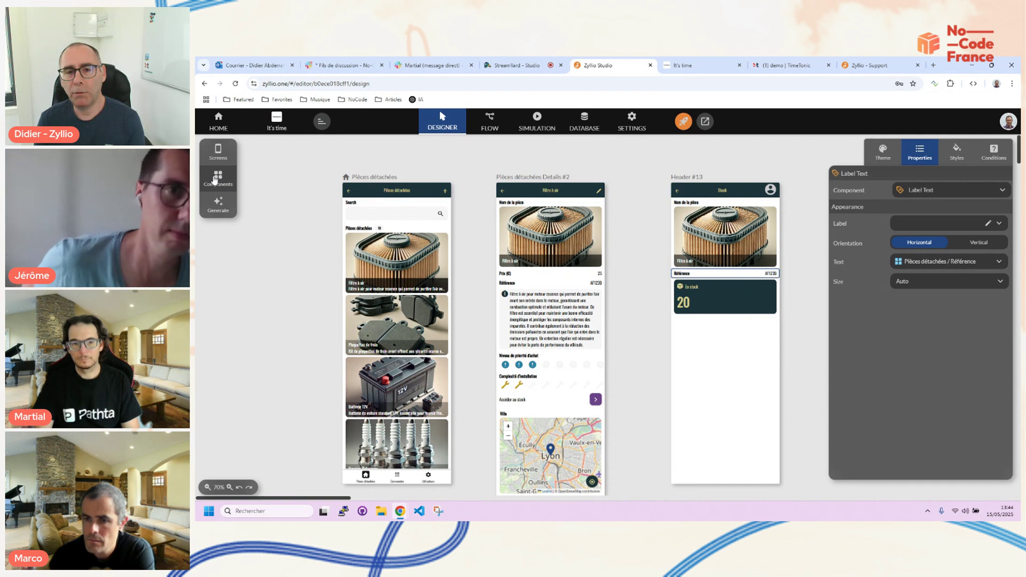
Add a Quantity component bound to the Pièces détachées field Nombre en stock below the En stock statistic on the Stock screen
left_click(215, 180)
scroll(305, 239, "down", 4)
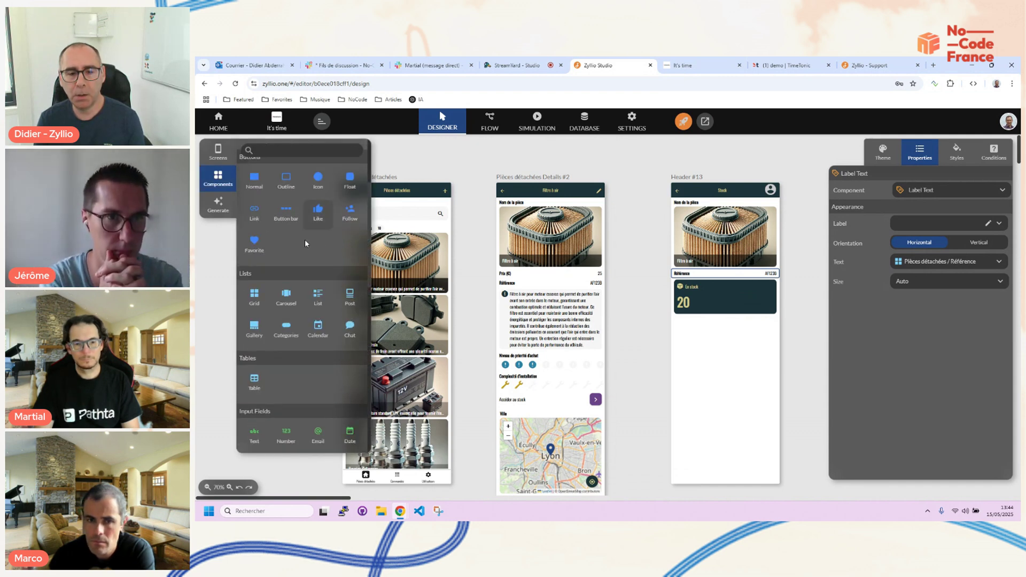
scroll(329, 241, "down", 3)
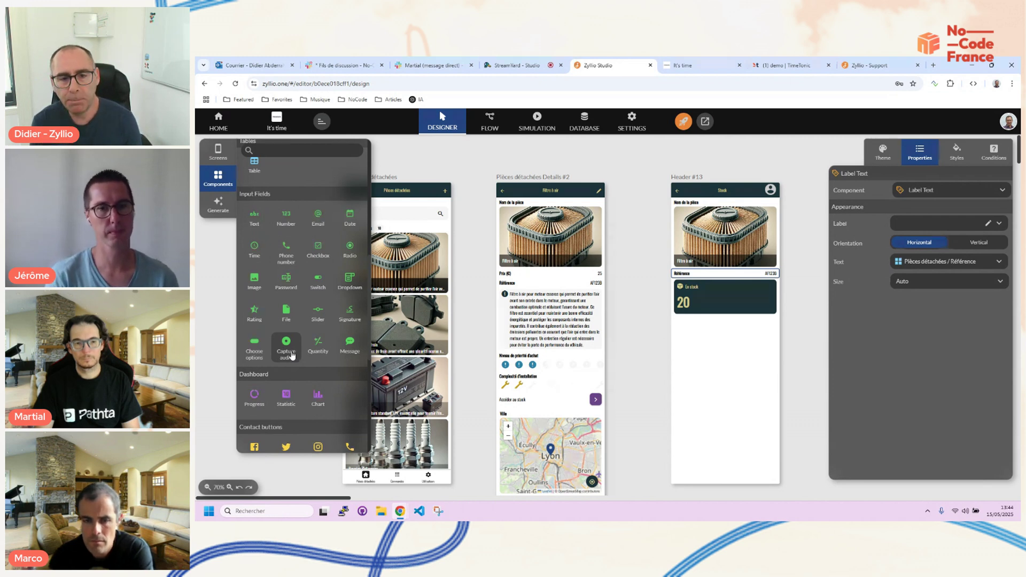
left_click(318, 347)
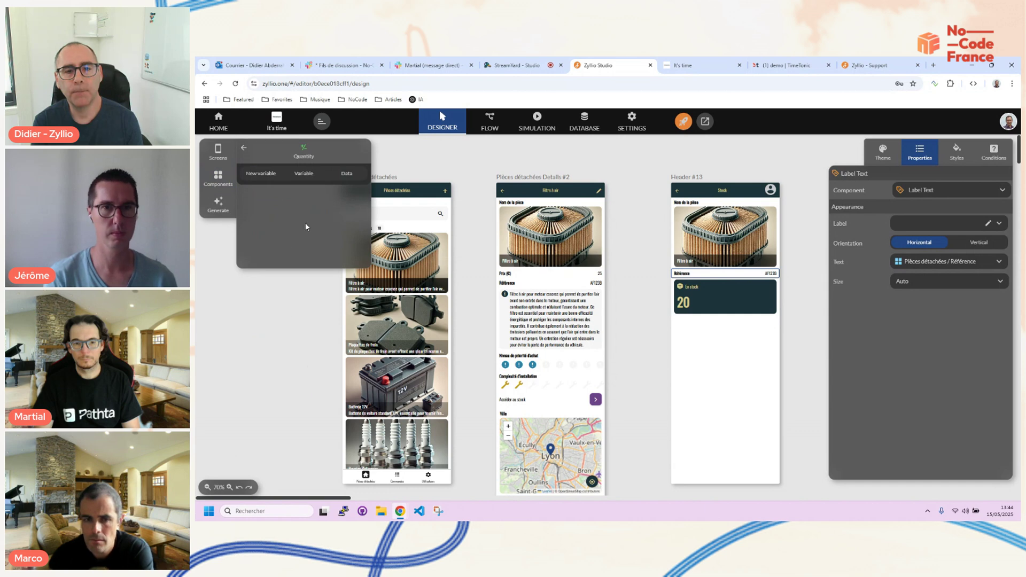
left_click(346, 175)
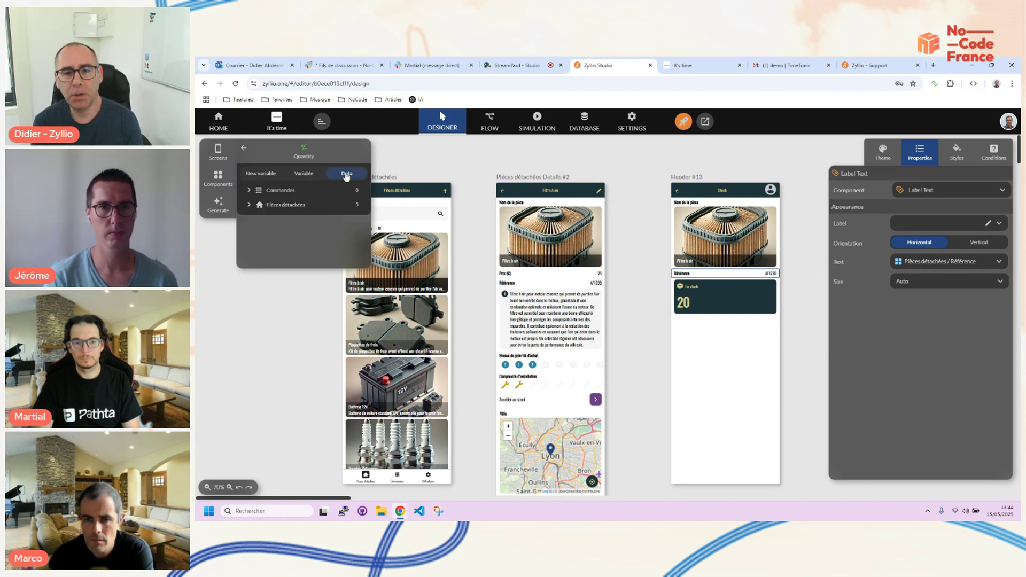
left_click(305, 206)
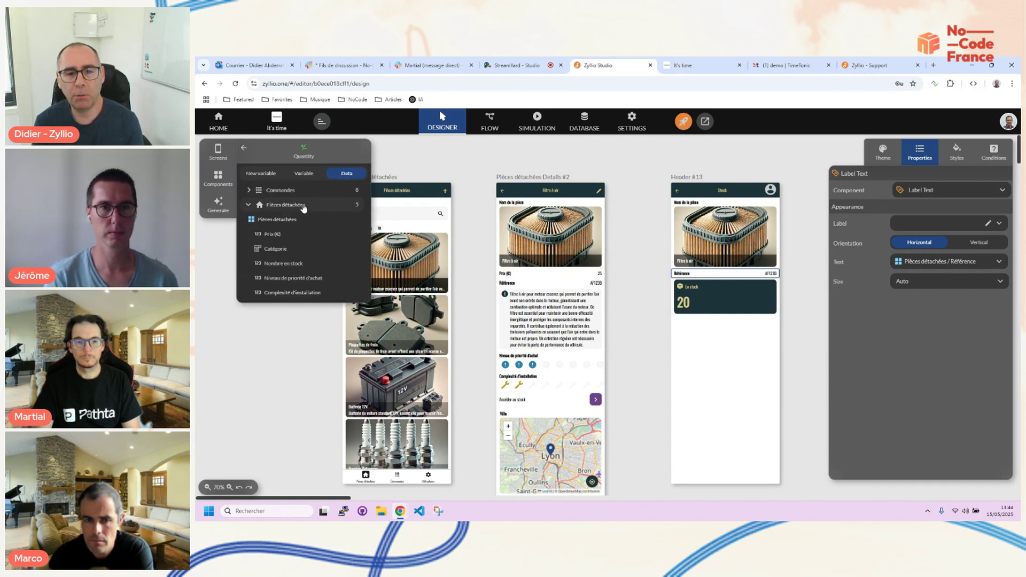
left_click(292, 264)
left_click_drag(285, 210, 708, 341)
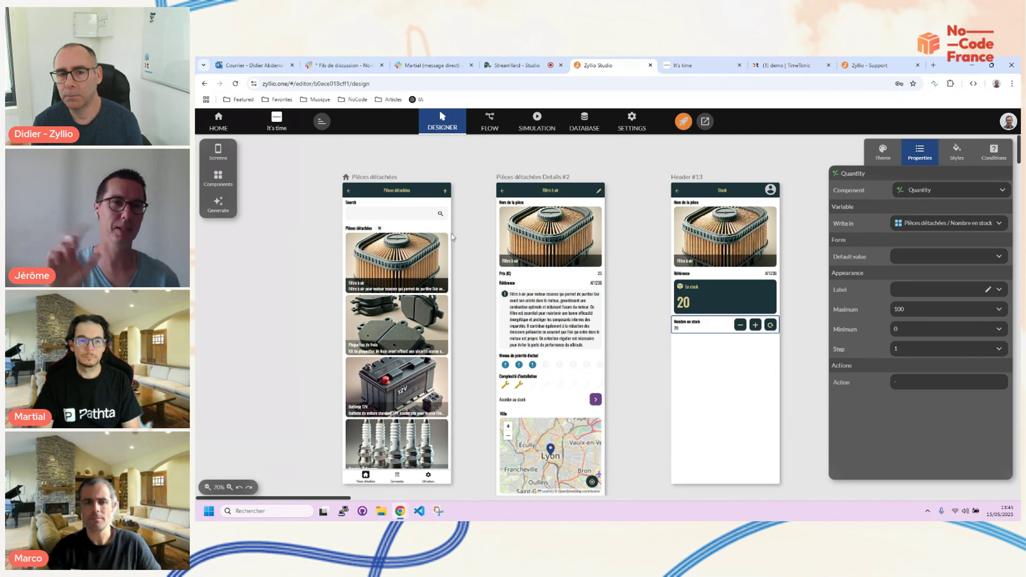
Examine the component library and the Pièces détachées fields that a Quantity component can be bound to
left_click(219, 182)
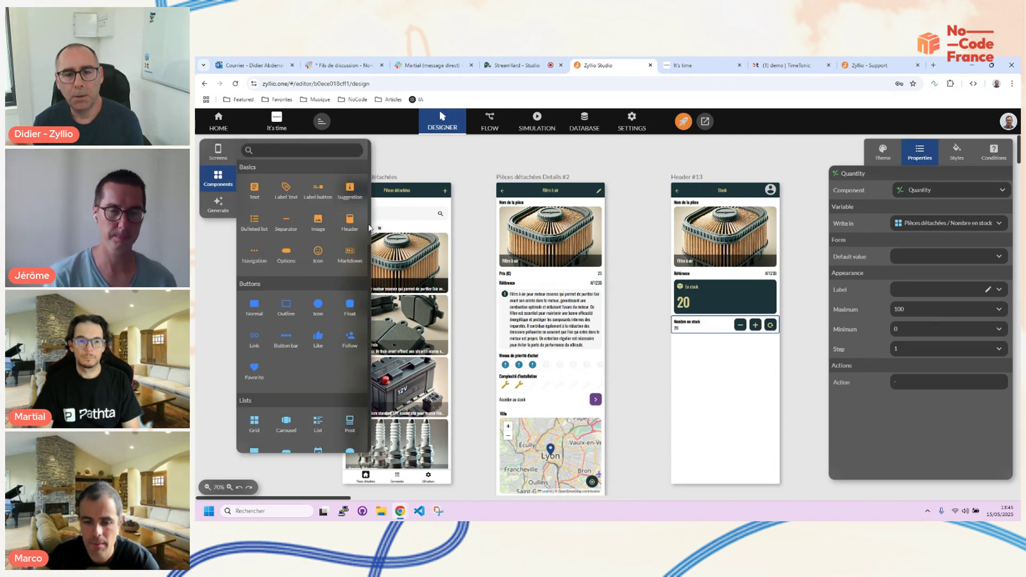
left_click_drag(369, 227, 372, 397)
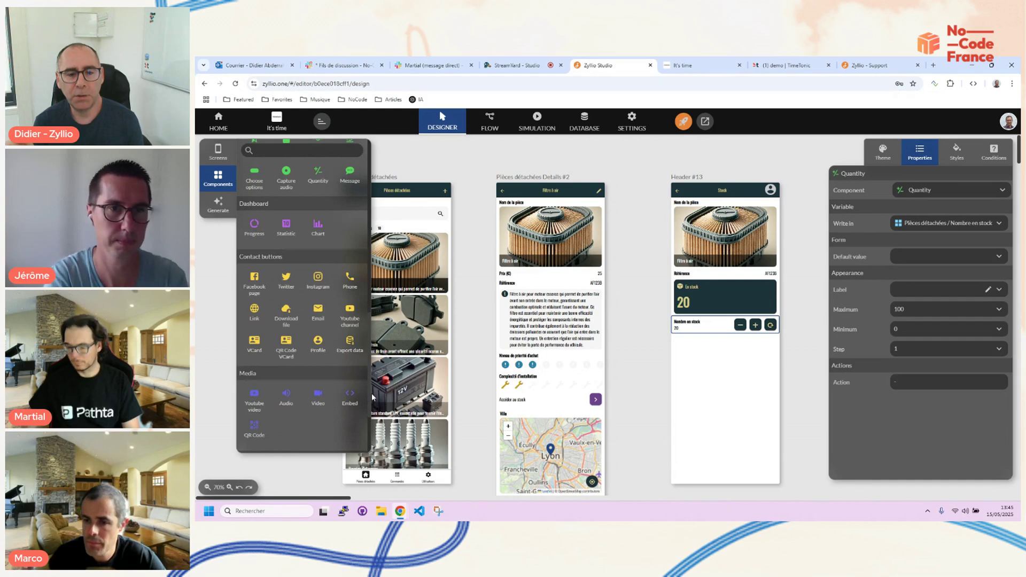
scroll(315, 315, "up", 3)
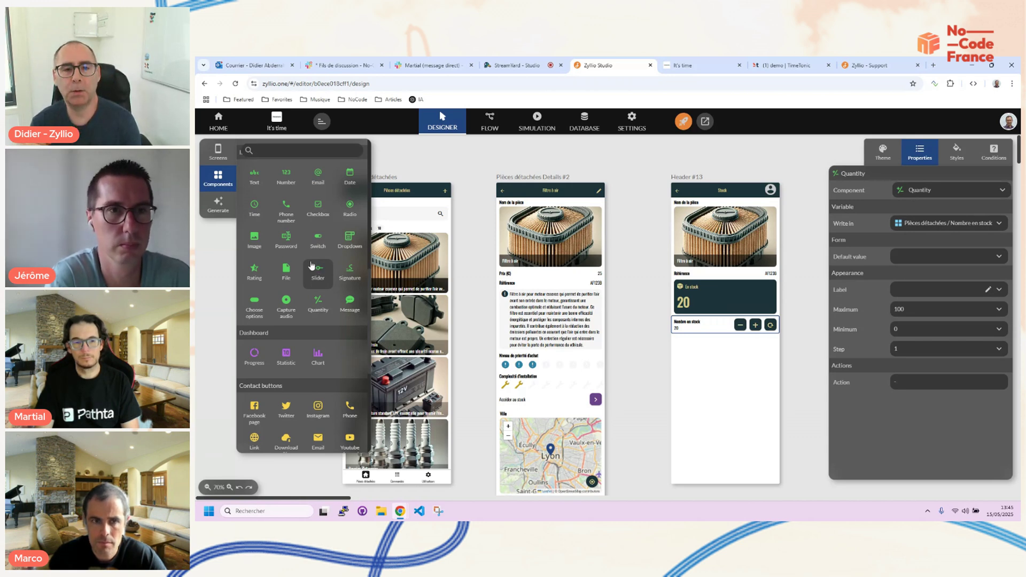
left_click(318, 303)
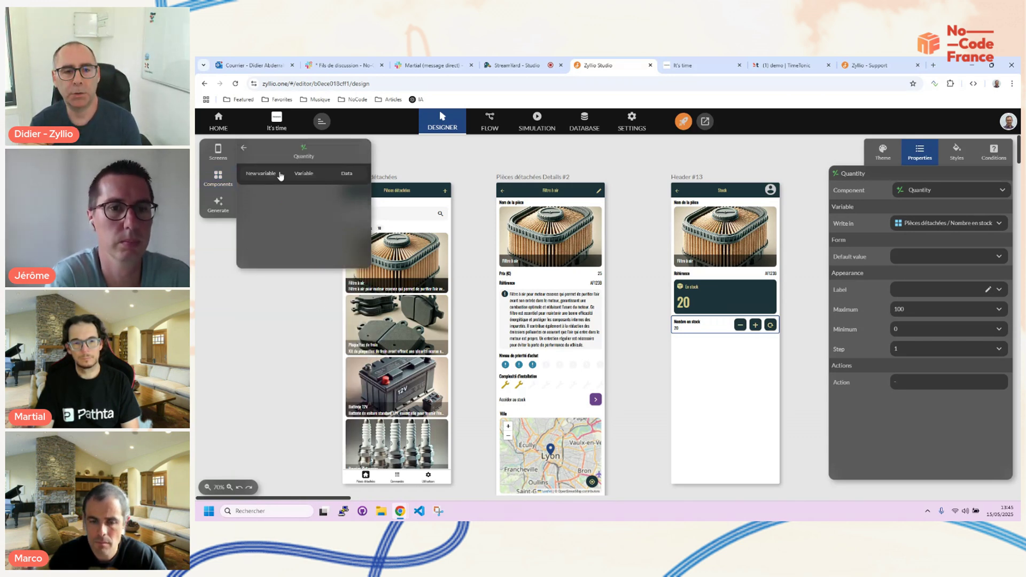
left_click(347, 174)
left_click(302, 206)
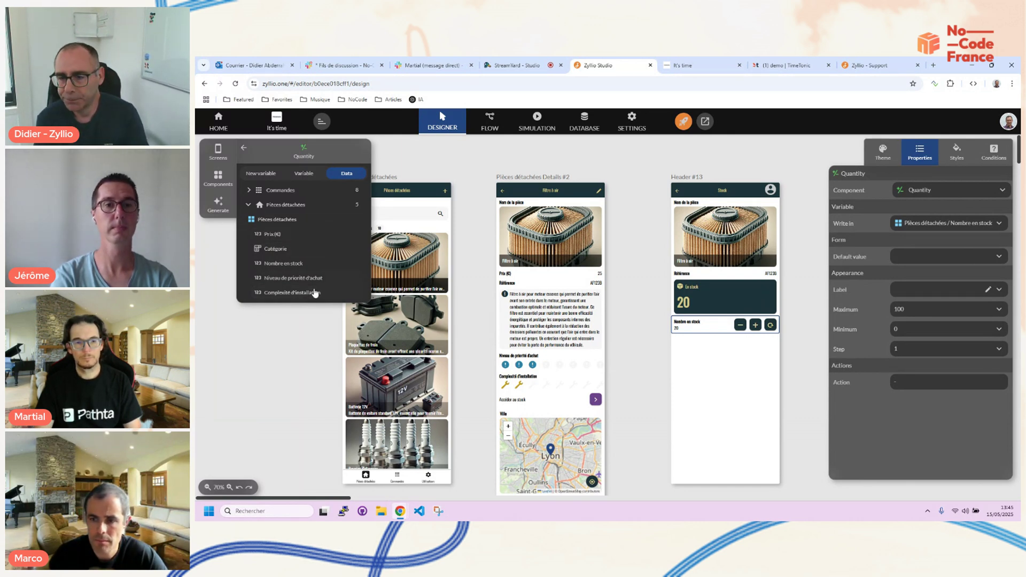
left_click(649, 327)
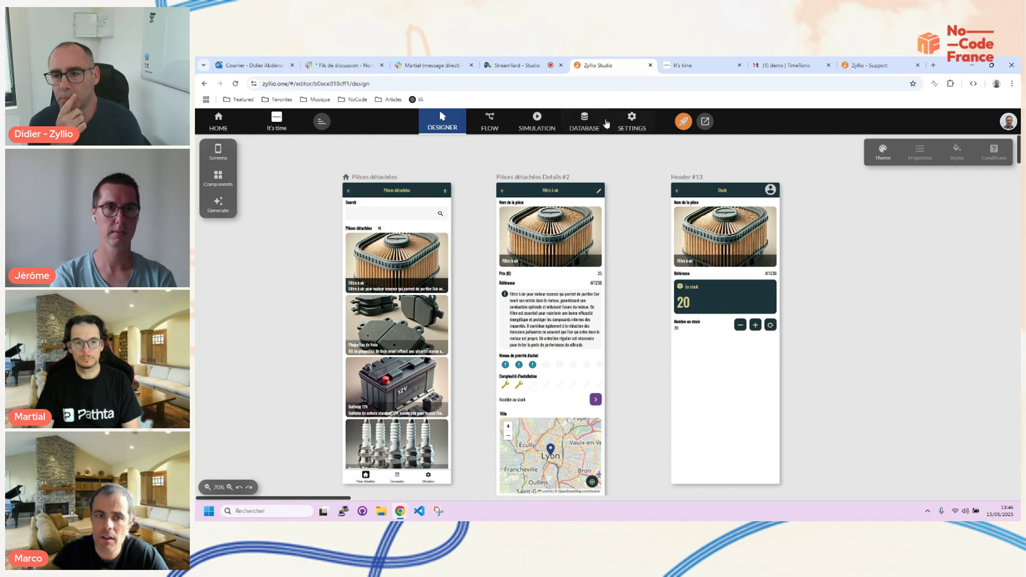
Run the app simulation, open the Filtre à air part and go to its Stock screen
left_click(537, 125)
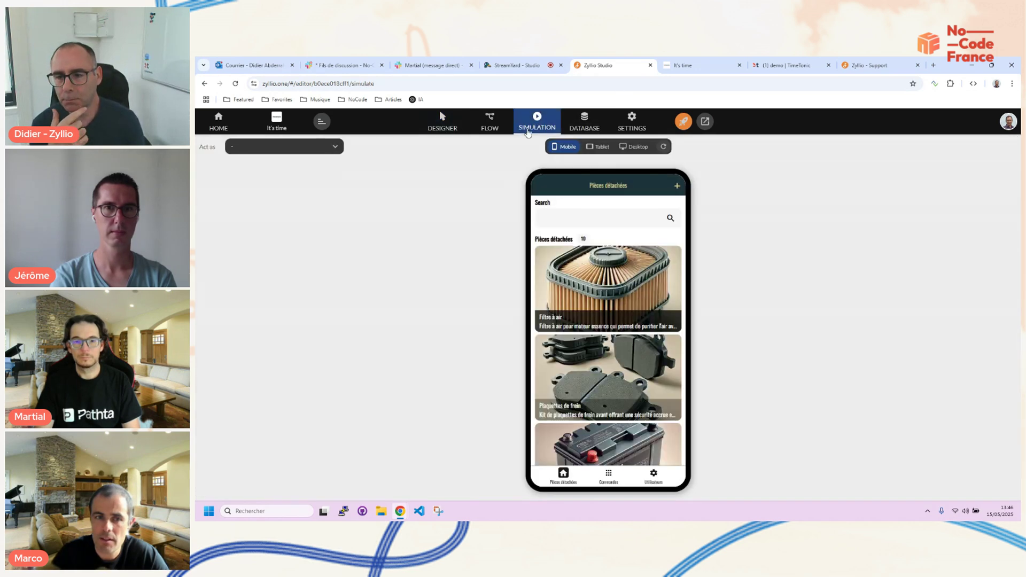
left_click(608, 298)
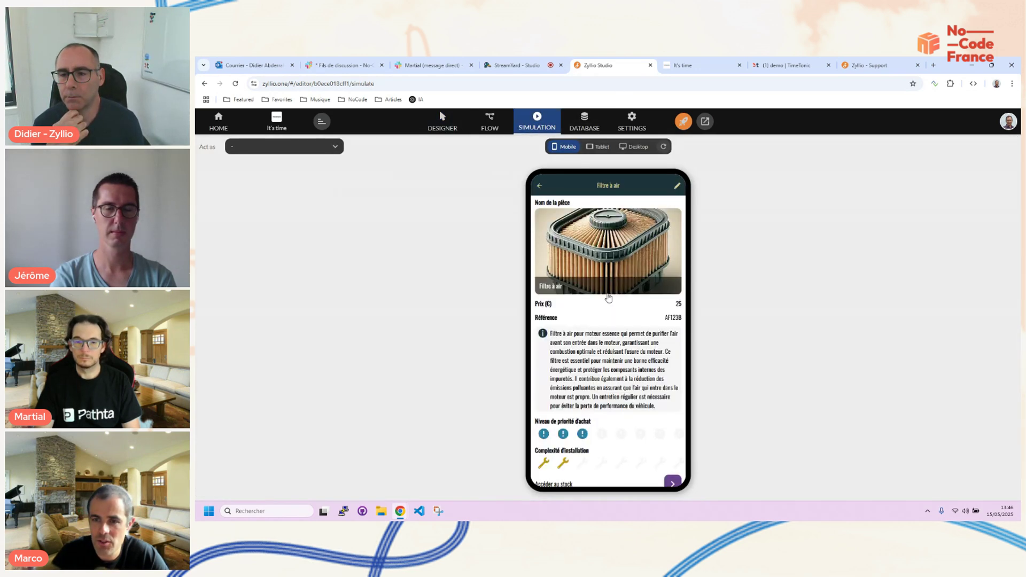
scroll(615, 320, "down", 5)
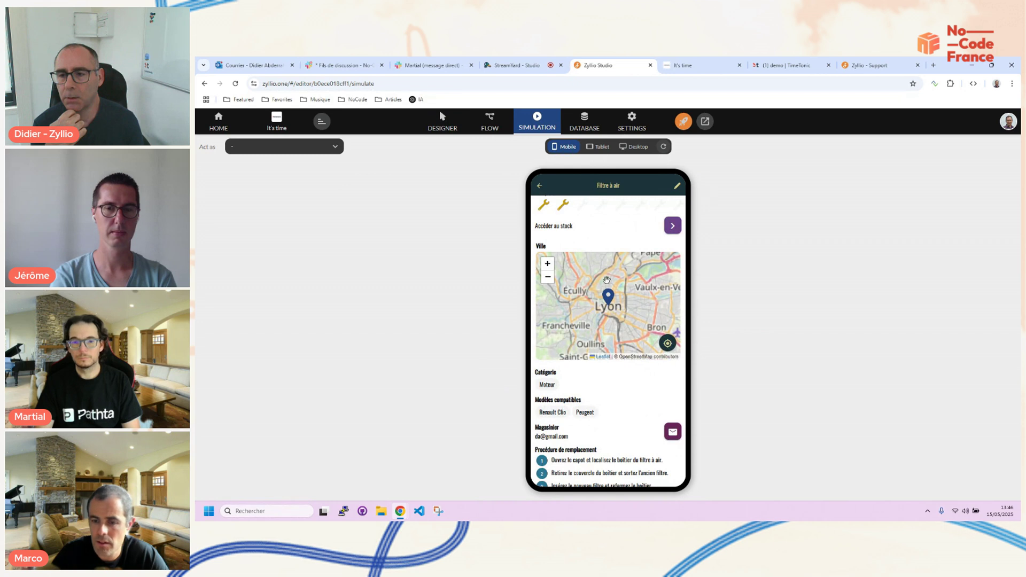
scroll(608, 280, "up", 3)
left_click(672, 227)
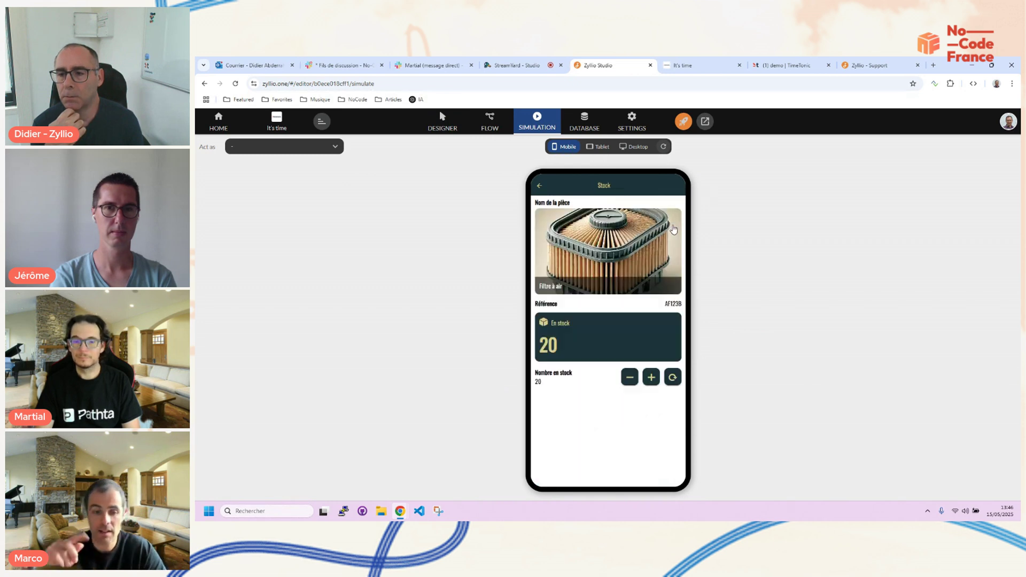
Test the Nombre en stock quantity control by raising and lowering the Filtre à air stock, finishing at 26
left_click(652, 379)
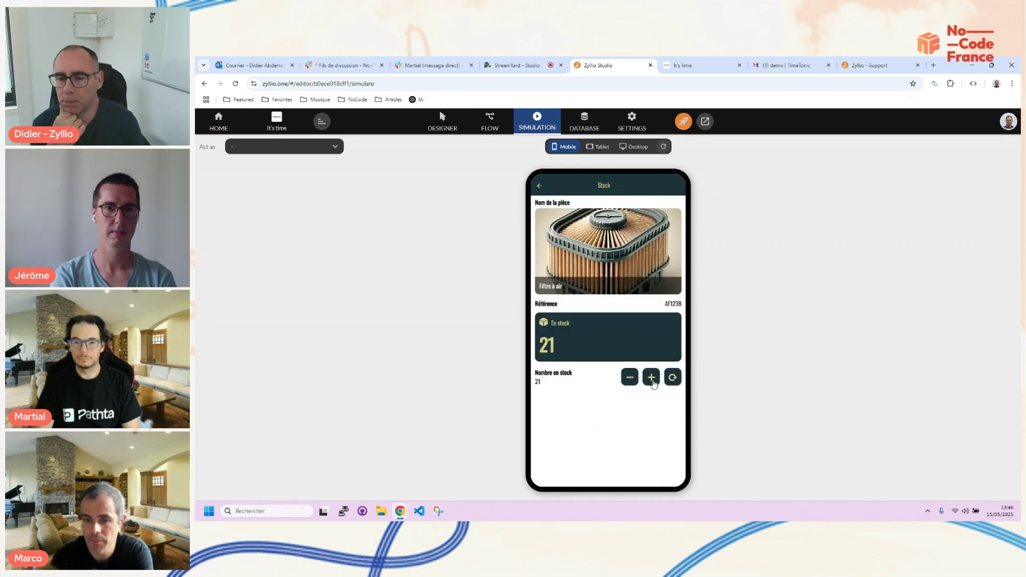
left_click(652, 378)
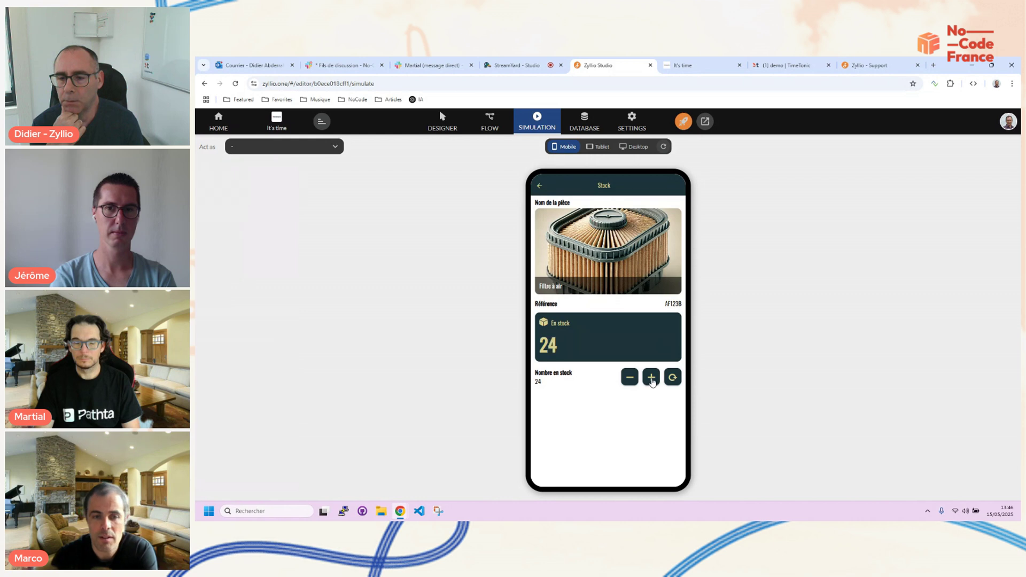
left_click(651, 378)
left_click(630, 378)
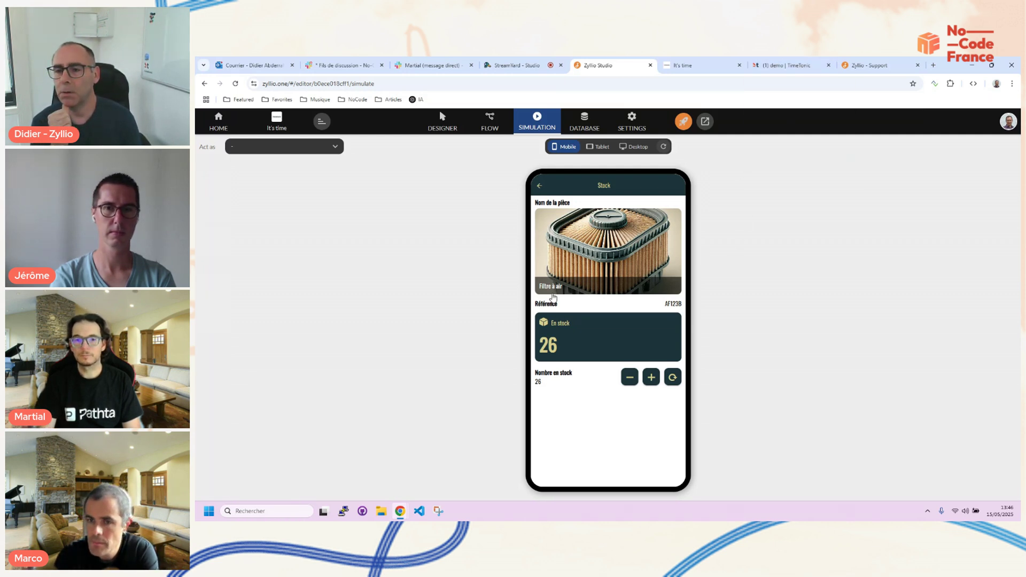
Switch to the TimeTonic Pièces détachées table, widen the Nombre en stock column and check the Filtre à air value
left_click(785, 65)
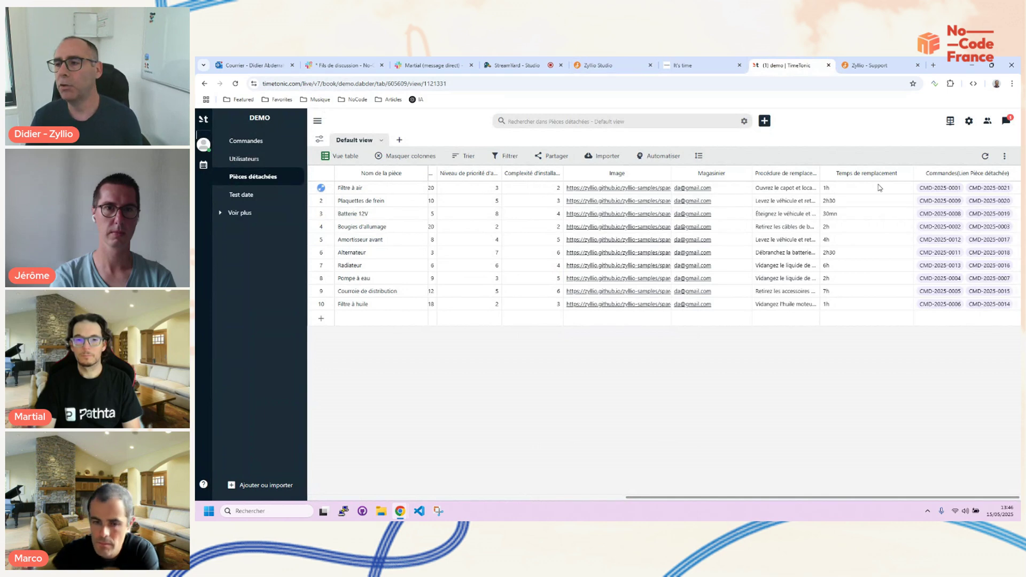
left_click_drag(661, 501, 462, 500)
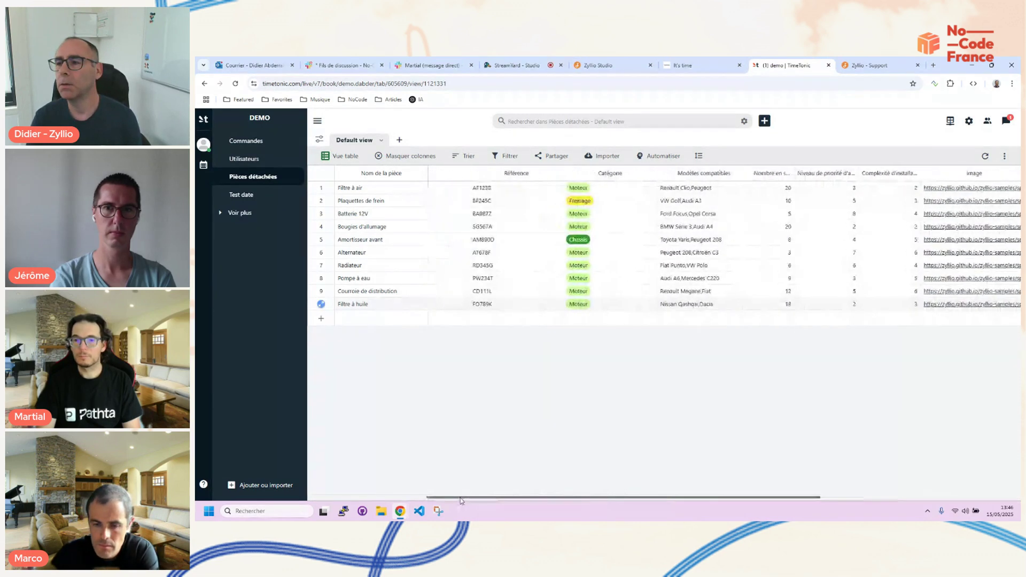
left_click_drag(794, 172, 826, 173)
left_click(806, 190)
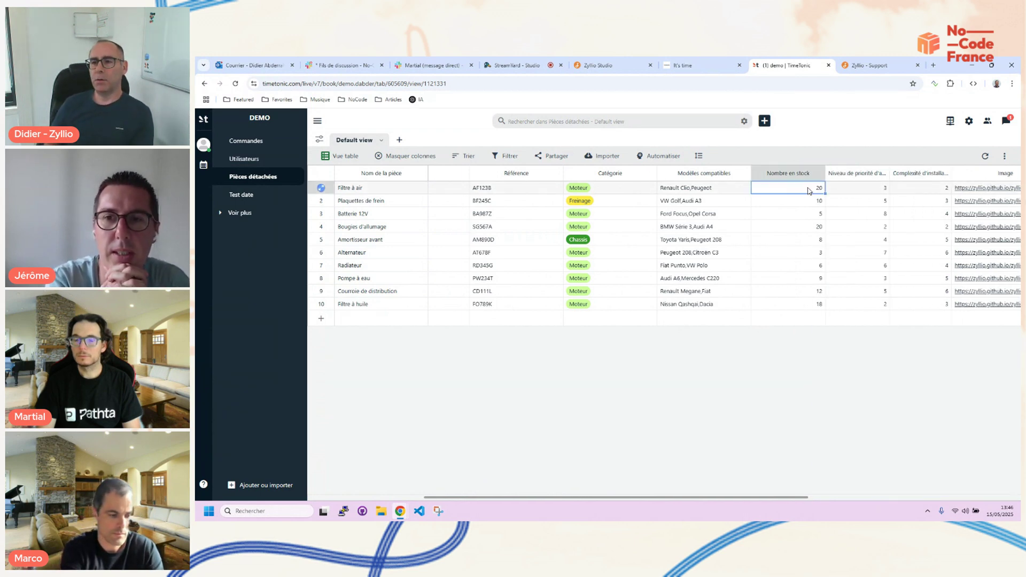
Switch back to Zyllio Studio and return to the app's screen designer
left_click(516, 66)
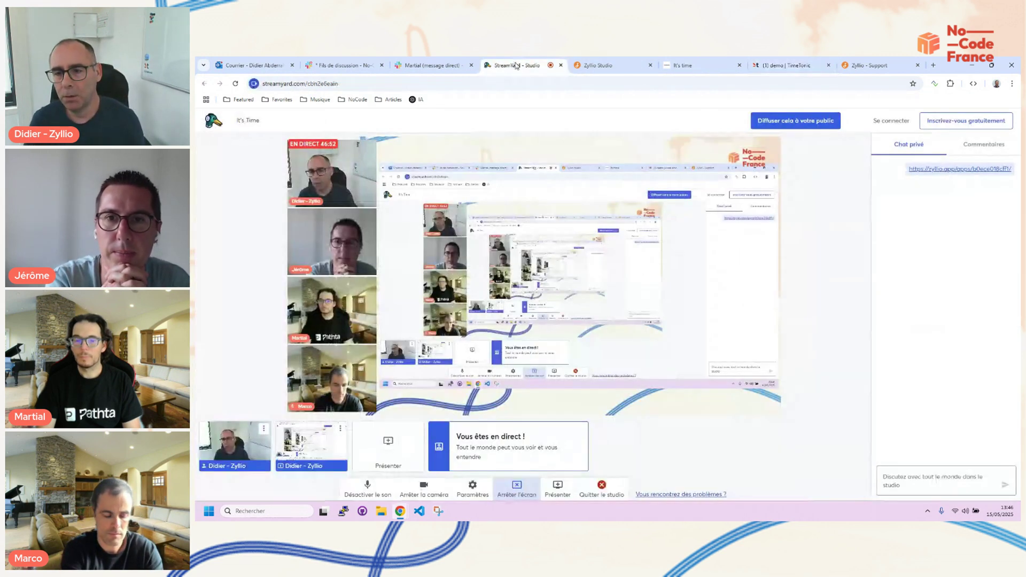
left_click(598, 65)
left_click(450, 126)
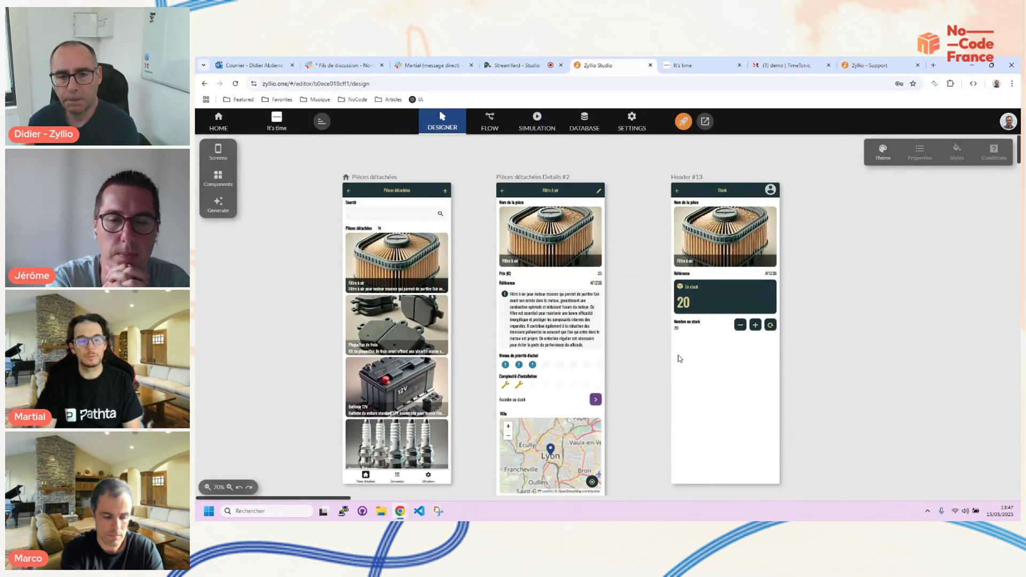
Add a Normal button with a custom action below the quantity control on the Stock screen and label it Confirmer
left_click(731, 381)
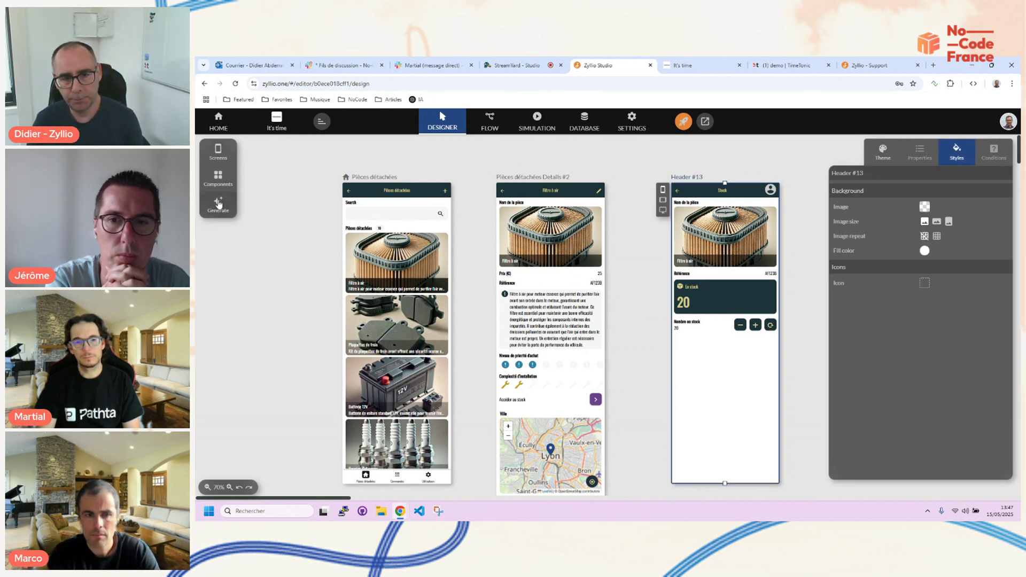
left_click(218, 178)
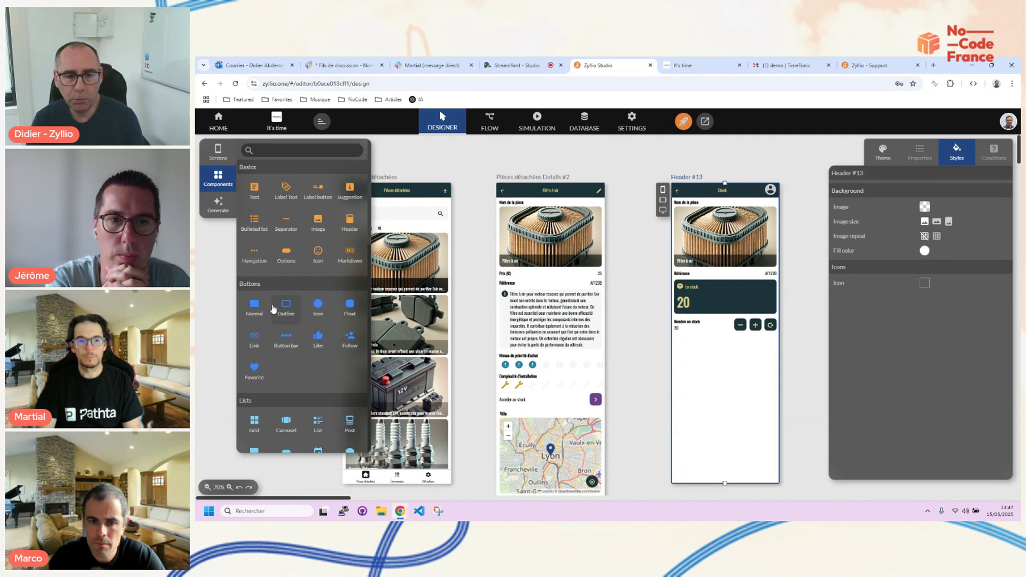
scroll(309, 325, "down", 2)
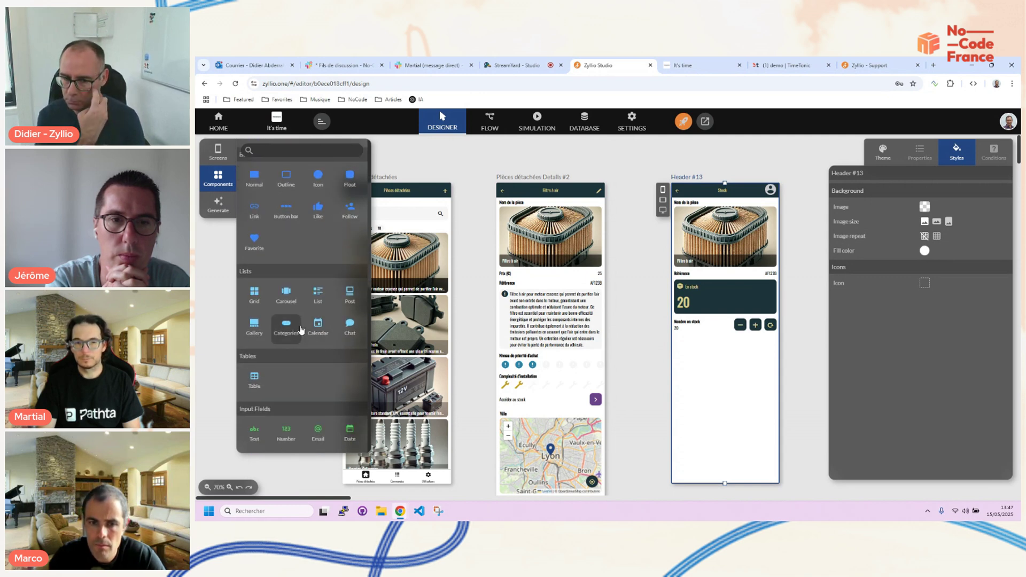
scroll(301, 329, "down", 2)
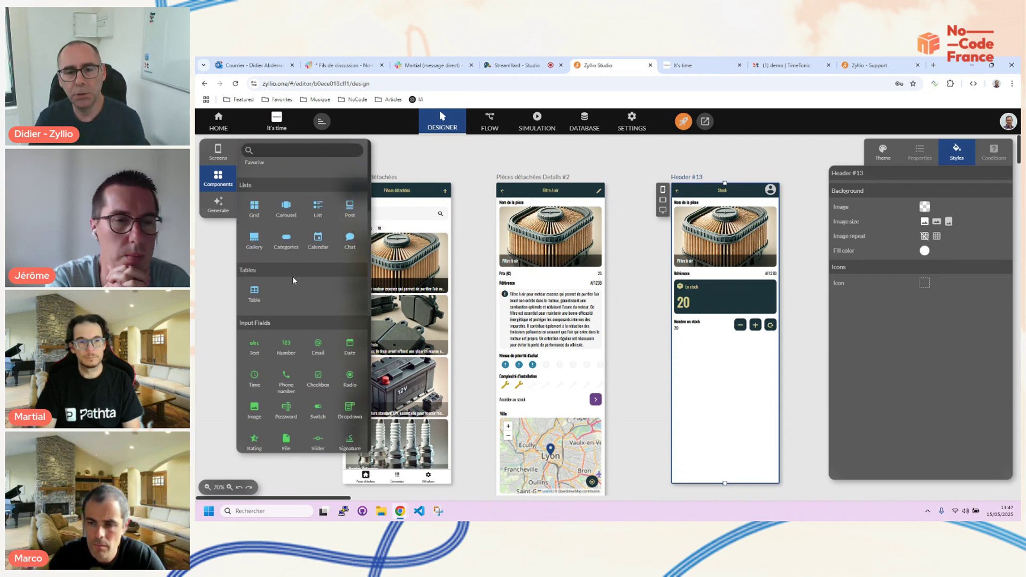
scroll(278, 273, "up", 4)
left_click(255, 311)
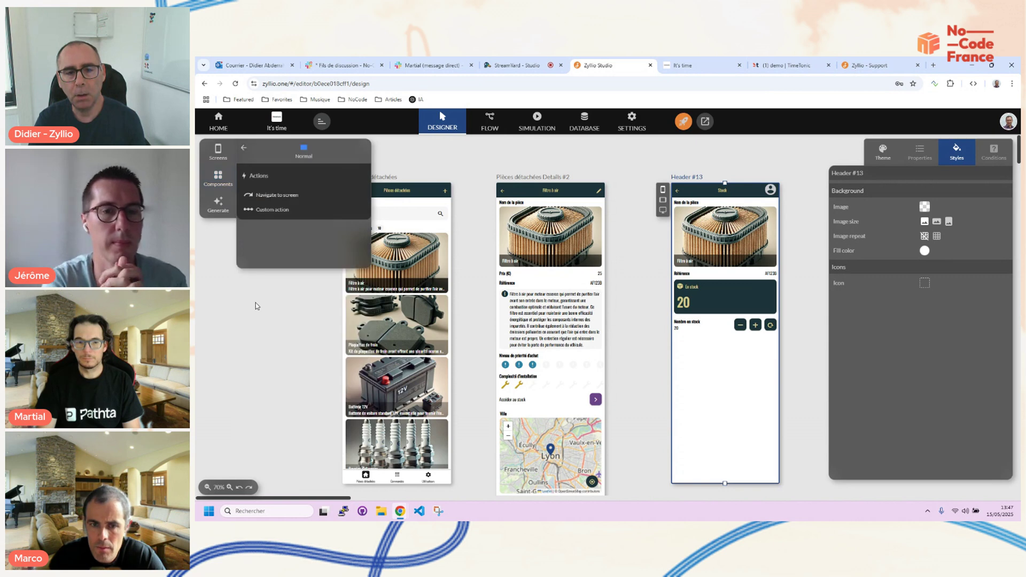
left_click_drag(274, 203, 725, 342)
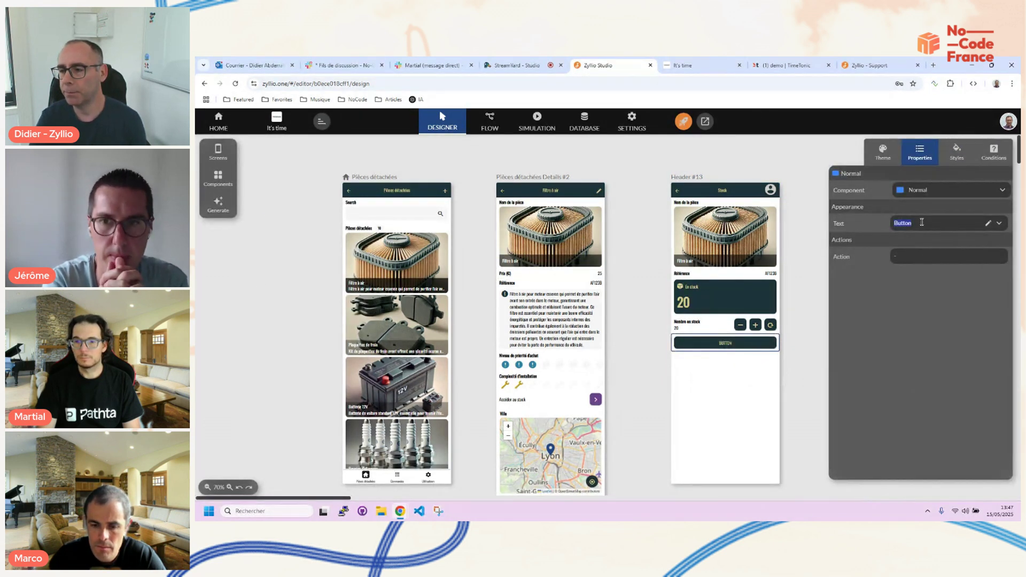
type("Confirmer")
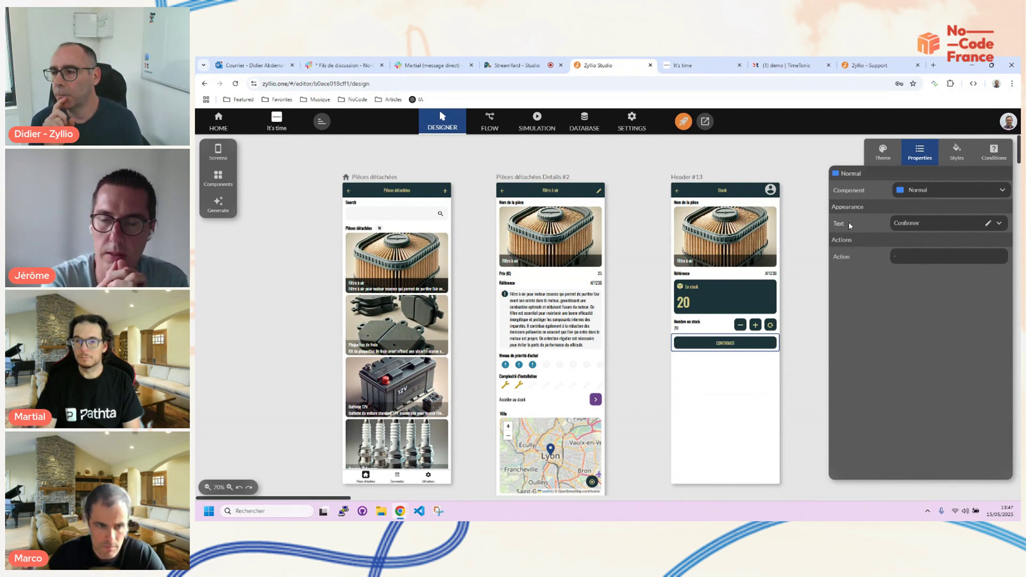
Open the action flow of the Confirmer button and examine the available actions, from Controls and Navigation through to REST and Device
left_click(910, 260)
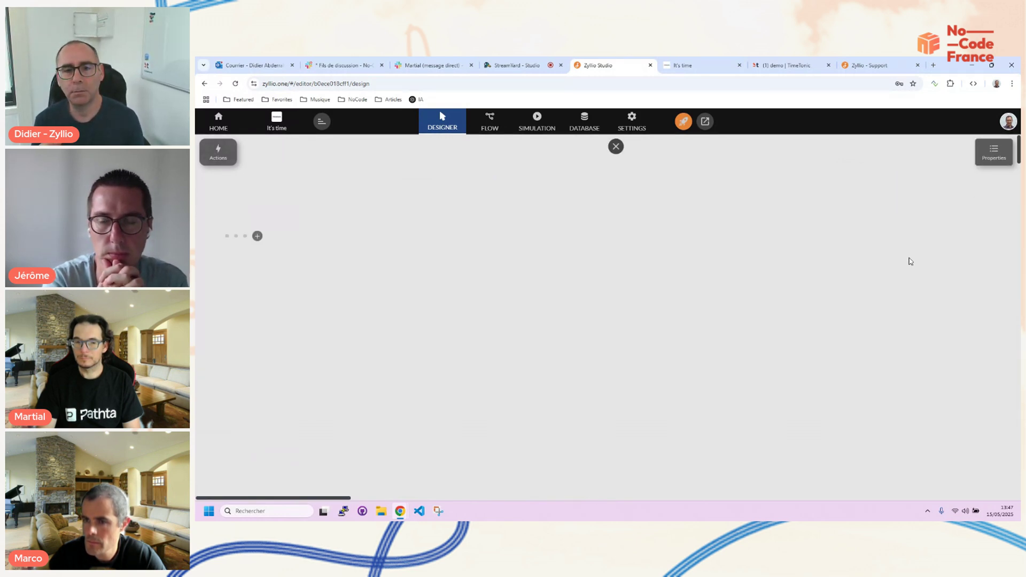
left_click(216, 154)
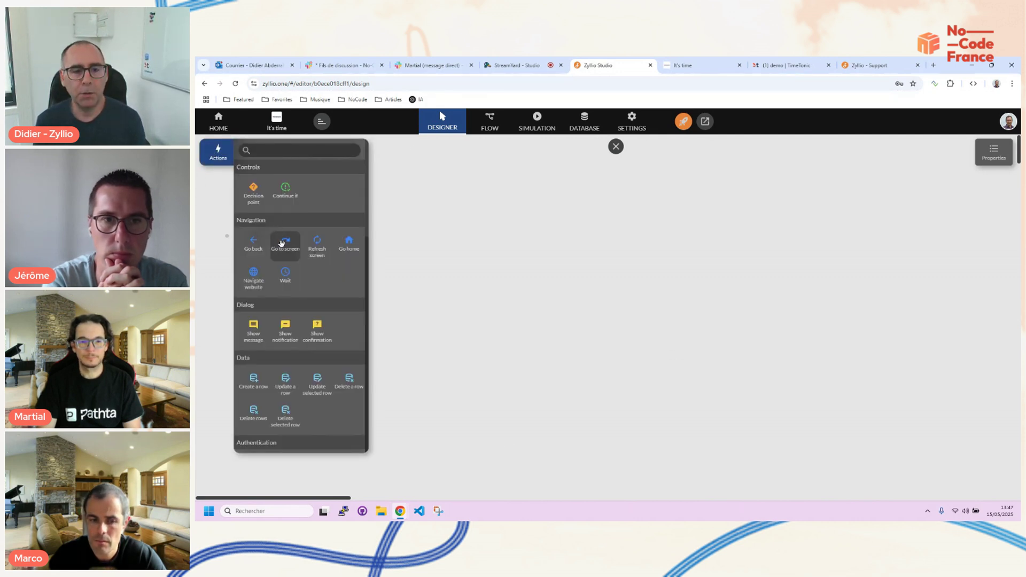
scroll(288, 249, "down", 6)
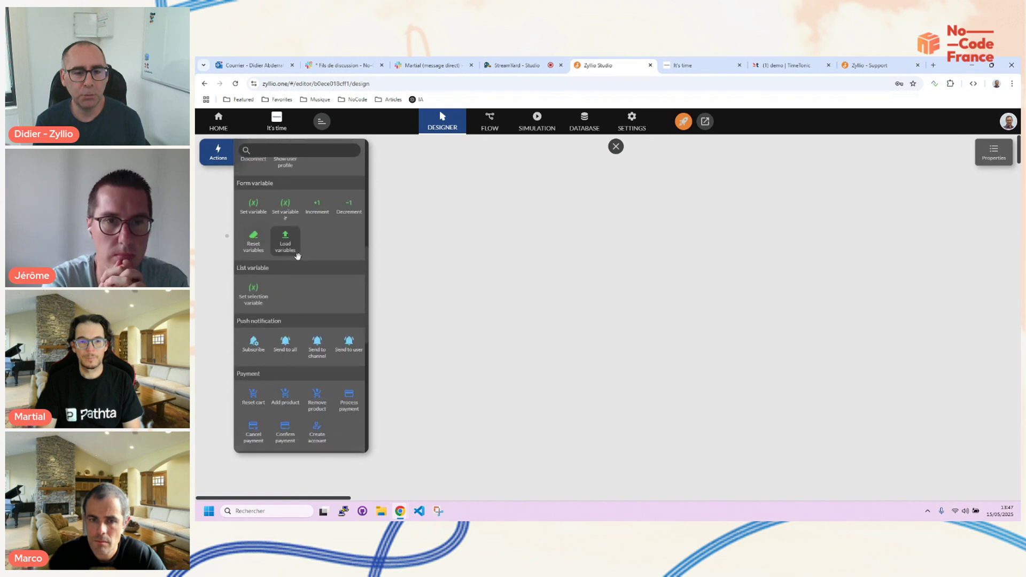
scroll(297, 256, "down", 6)
scroll(299, 306, "up", 4)
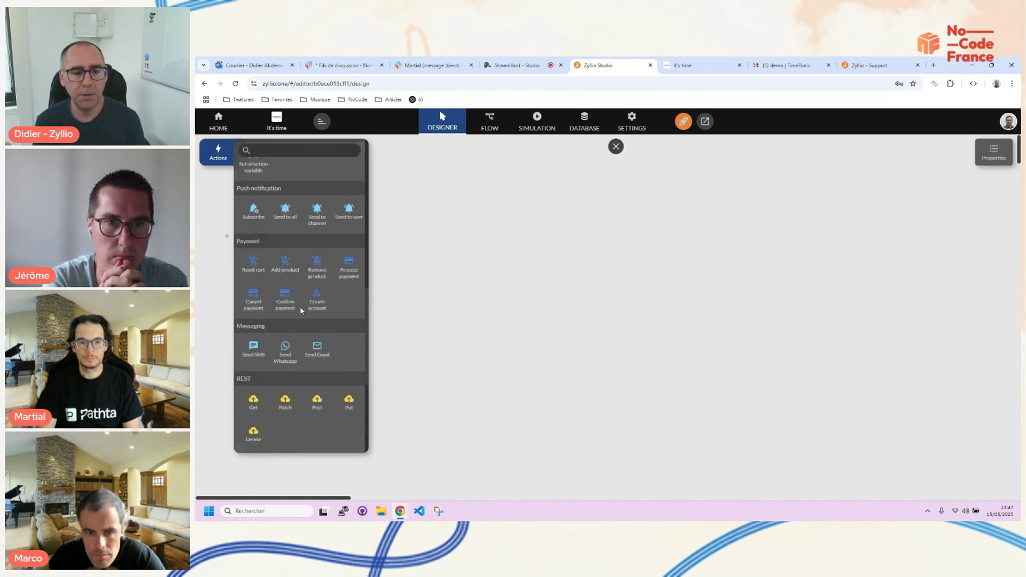
scroll(301, 311, "up", 3)
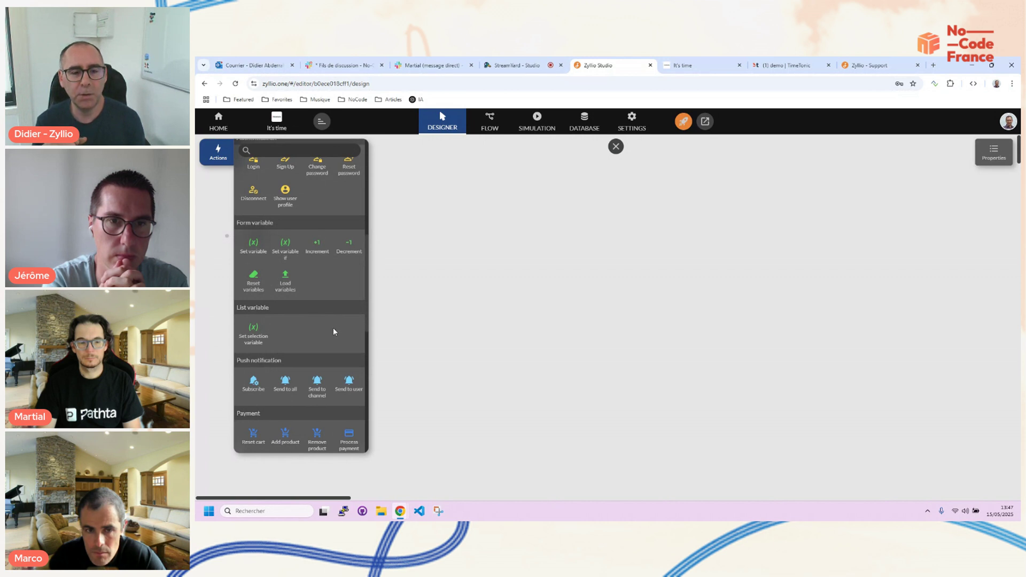
scroll(323, 326, "up", 3)
scroll(320, 325, "up", 3)
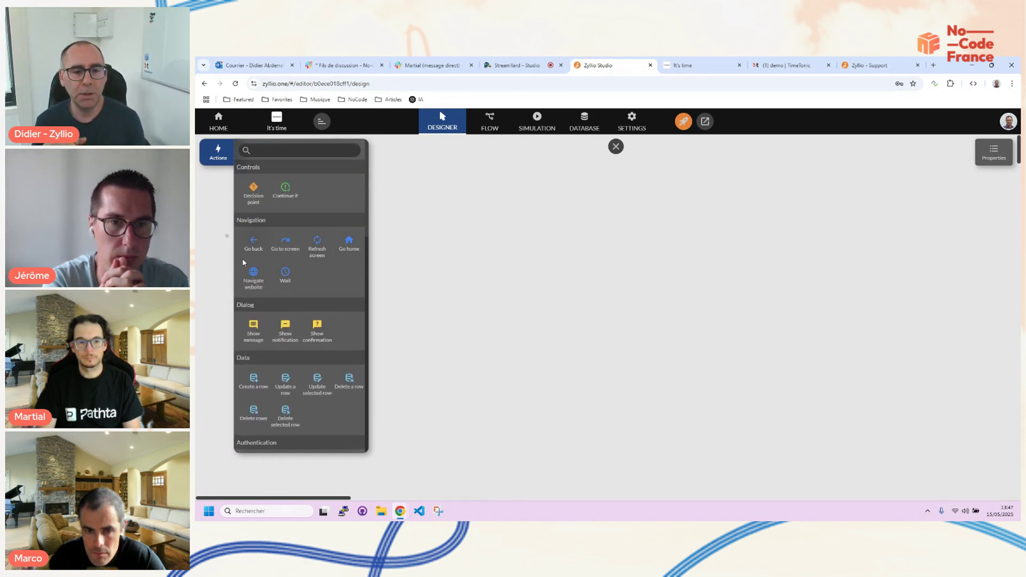
scroll(344, 249, "down", 2)
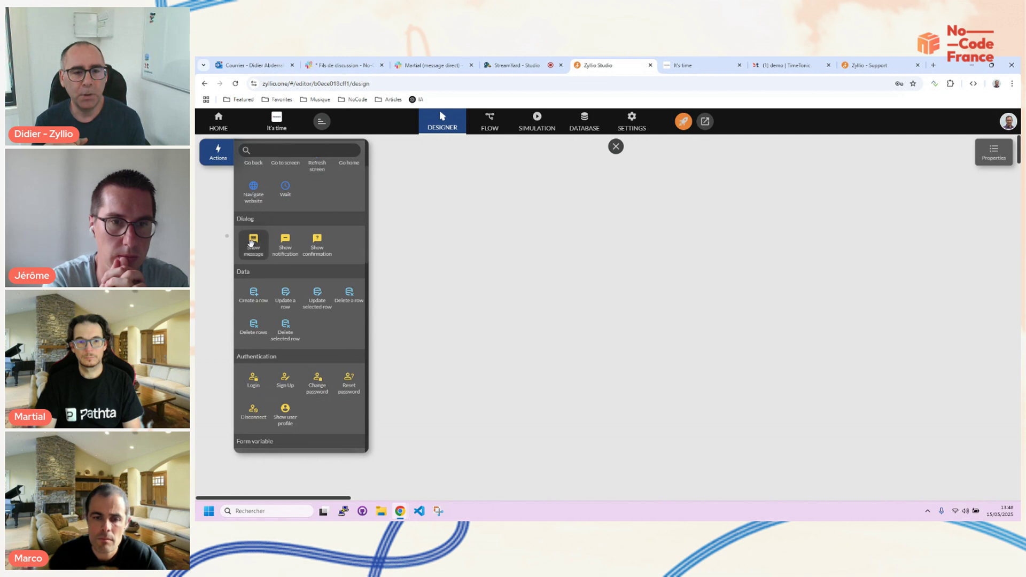
scroll(335, 254, "down", 1)
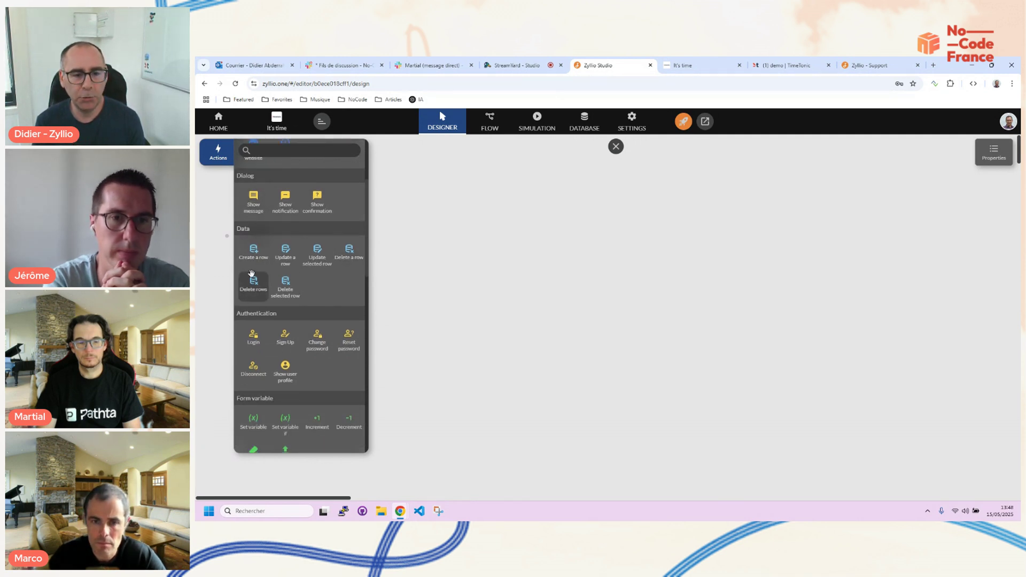
scroll(347, 274, "down", 1)
scroll(347, 273, "down", 3)
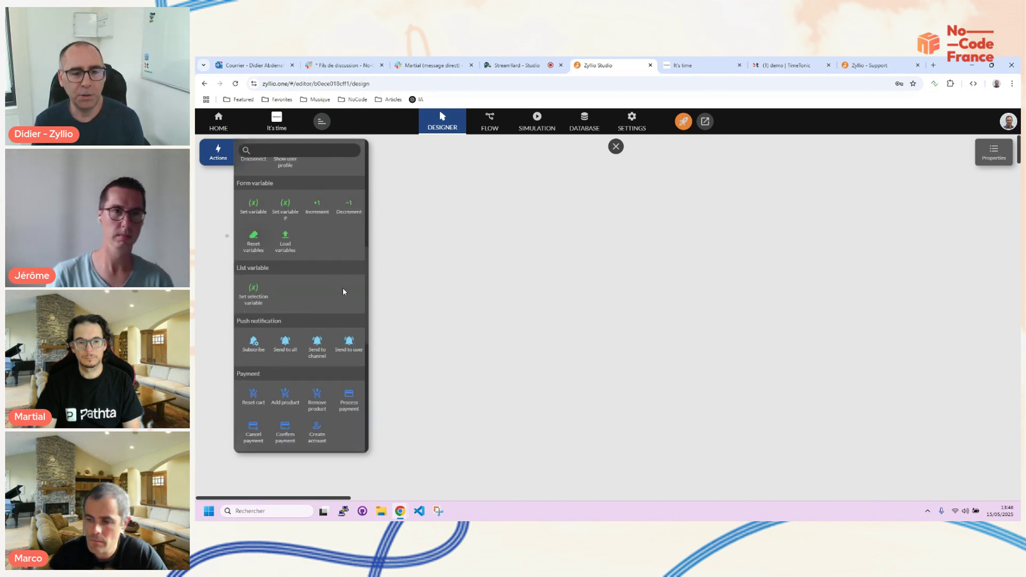
scroll(340, 283, "down", 1)
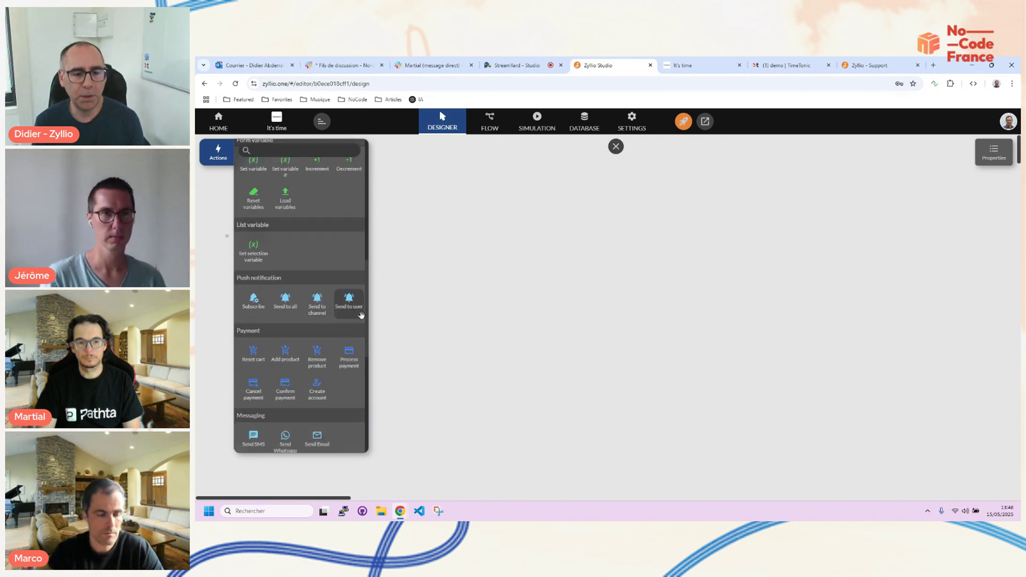
scroll(348, 300, "down", 1)
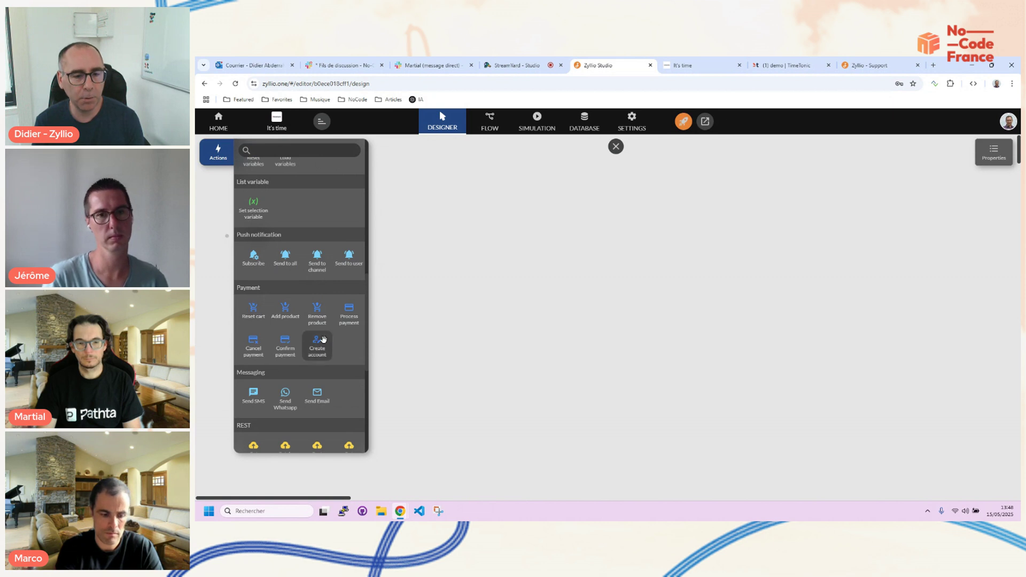
scroll(323, 373, "down", 1)
scroll(303, 414, "up", 8)
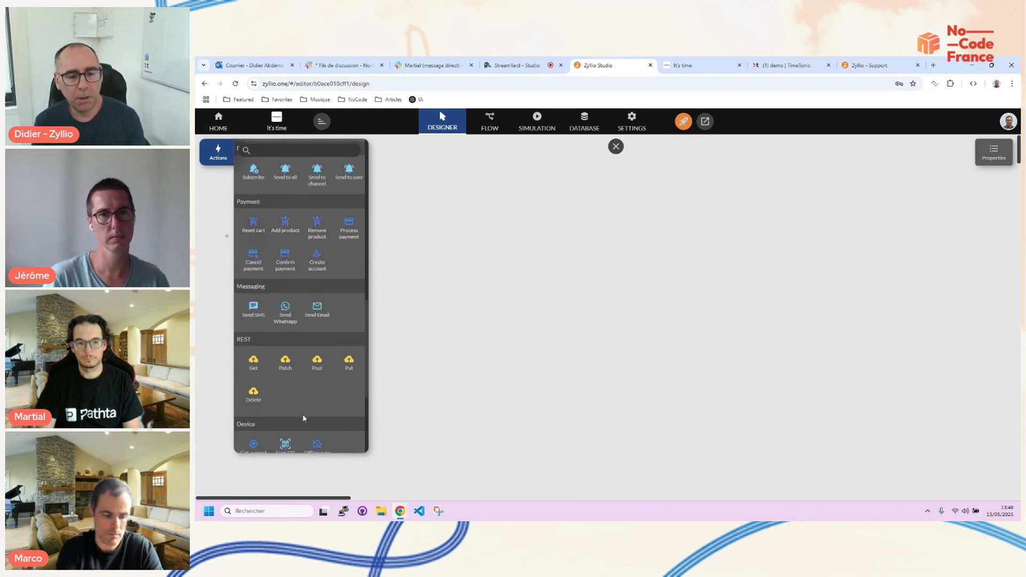
Add an Update selected row action to the flow and set its selection to Pièces détachées
scroll(302, 415, "up", 1)
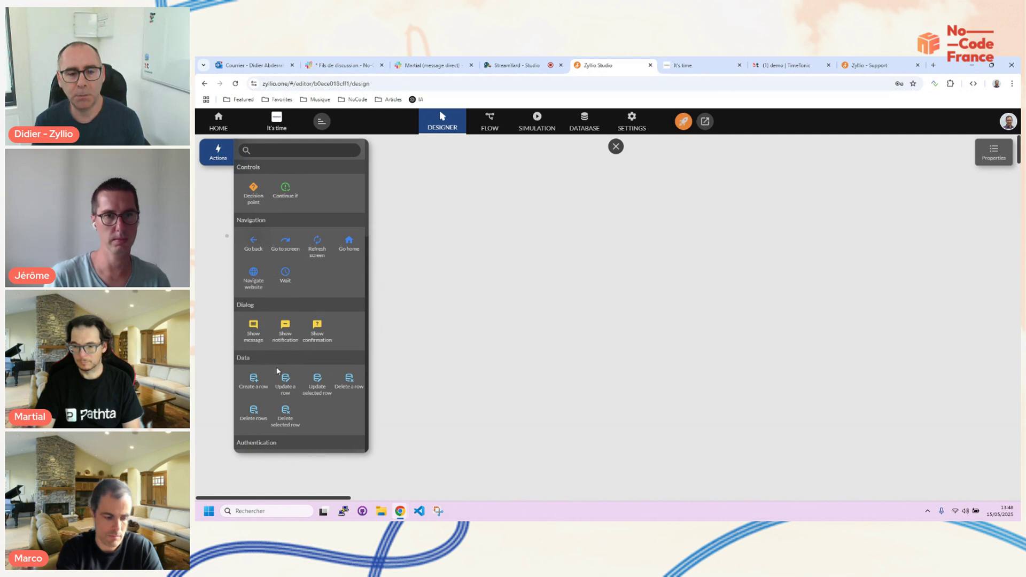
left_click_drag(317, 380, 266, 246)
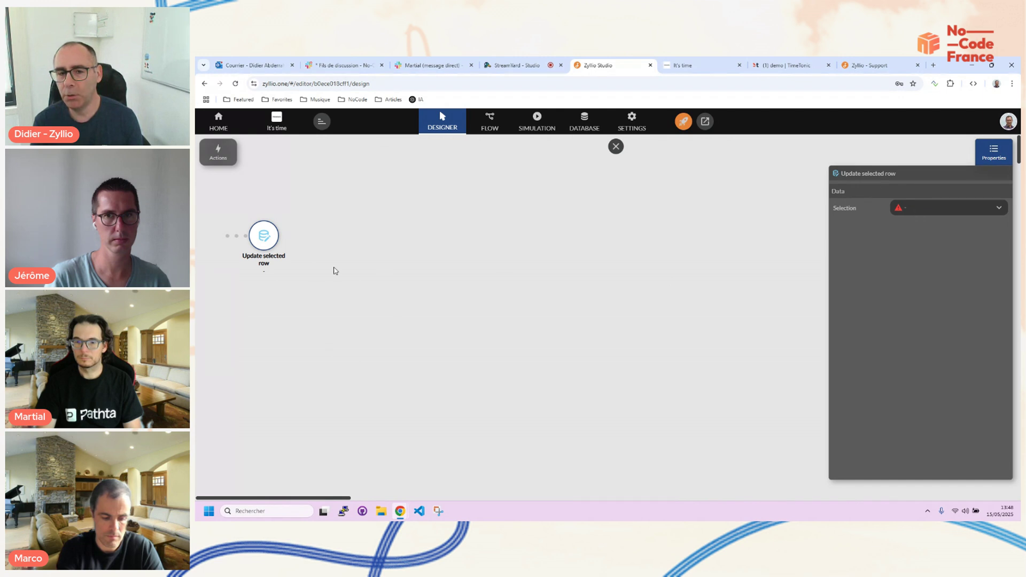
left_click(933, 208)
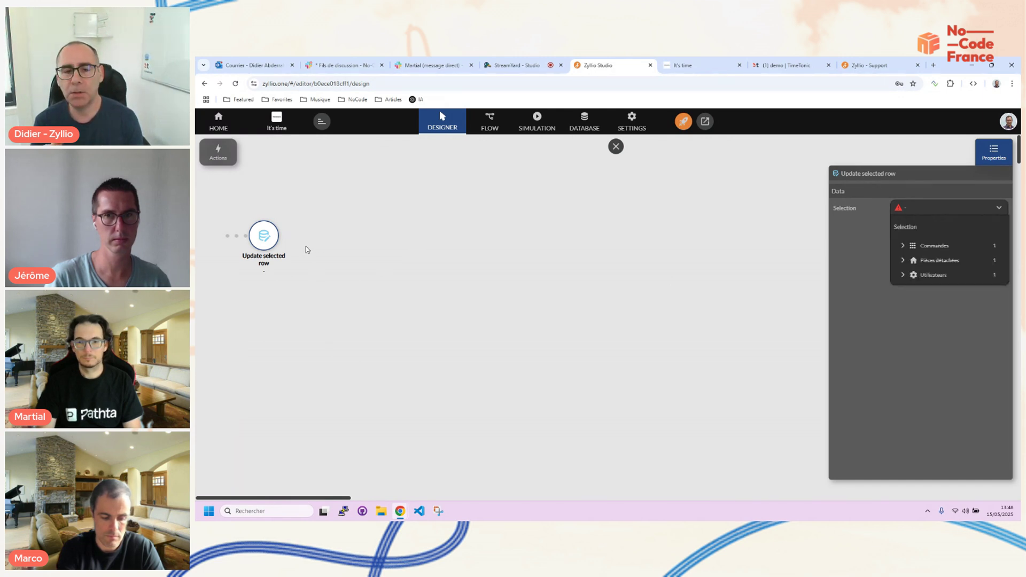
left_click(937, 261)
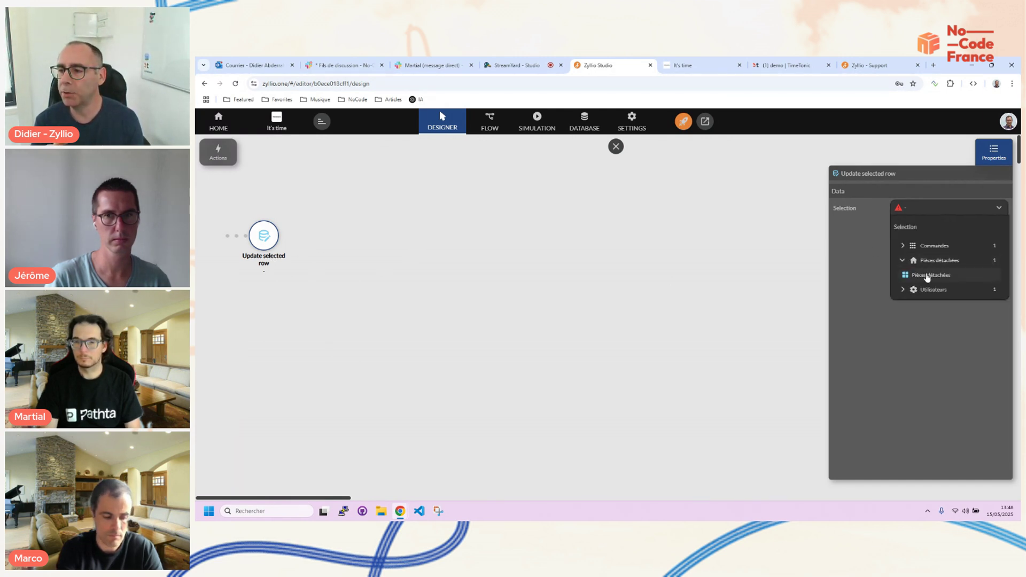
left_click(927, 277)
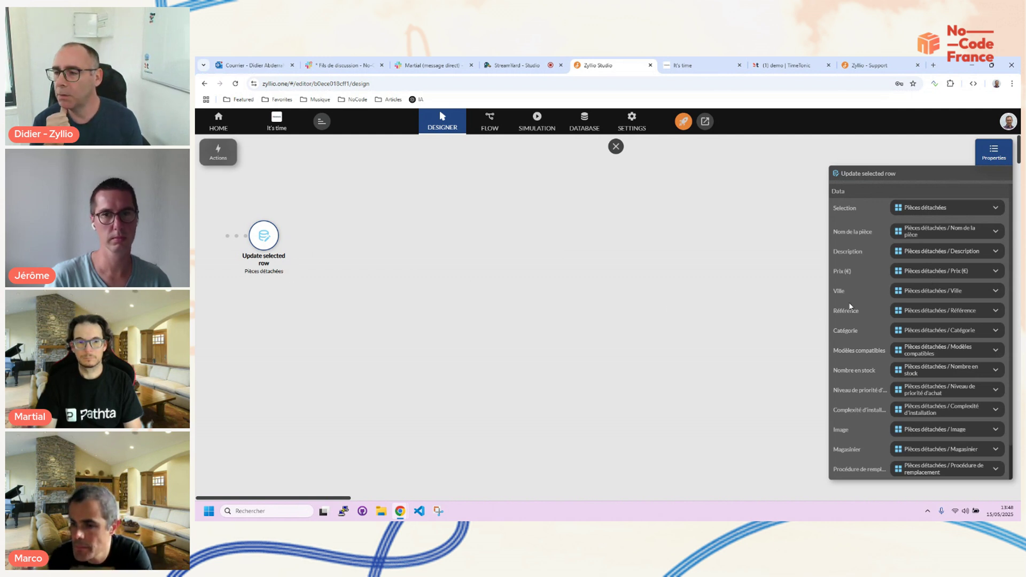
scroll(852, 298, "down", 1)
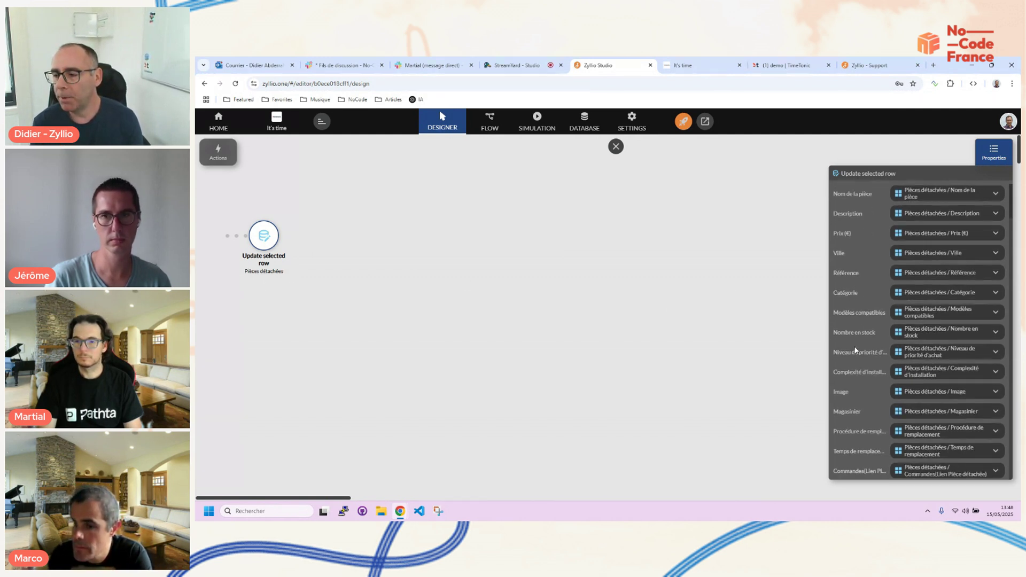
scroll(855, 351, "up", 1)
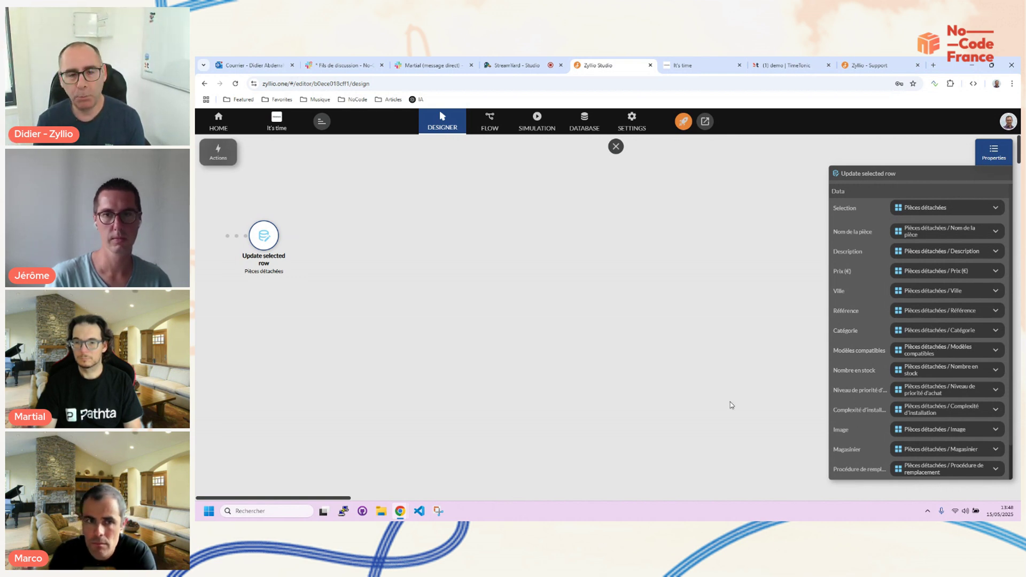
Add a Show notification action after the row update, with the message "Stock est à jour" and the Success icon
left_click(222, 155)
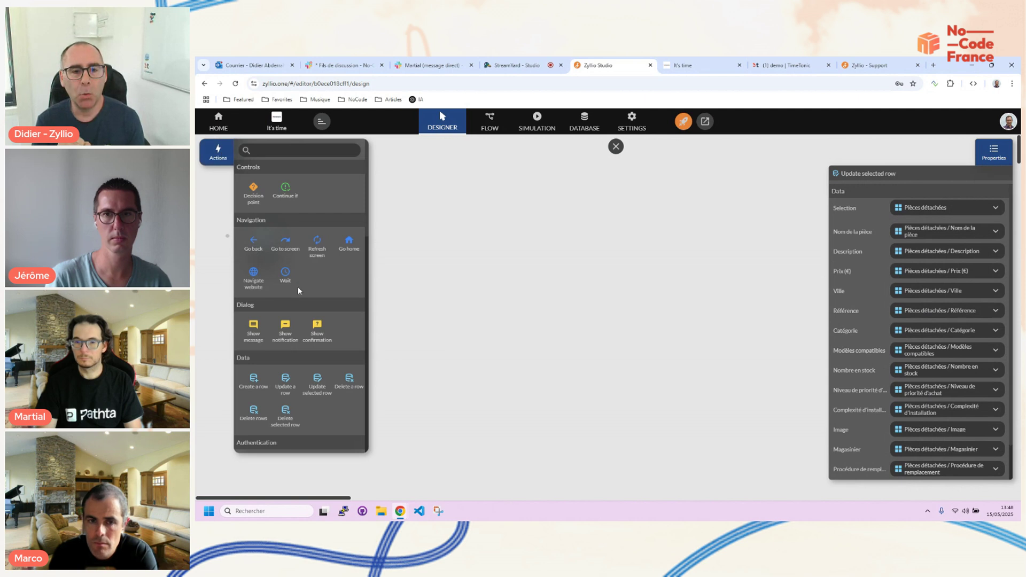
left_click_drag(285, 330, 318, 252)
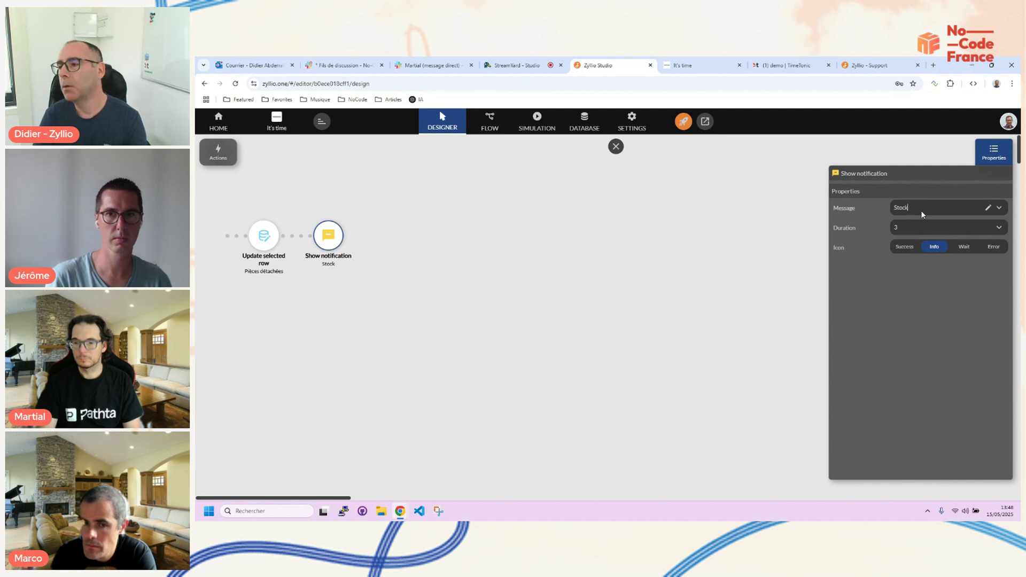
type("jour")
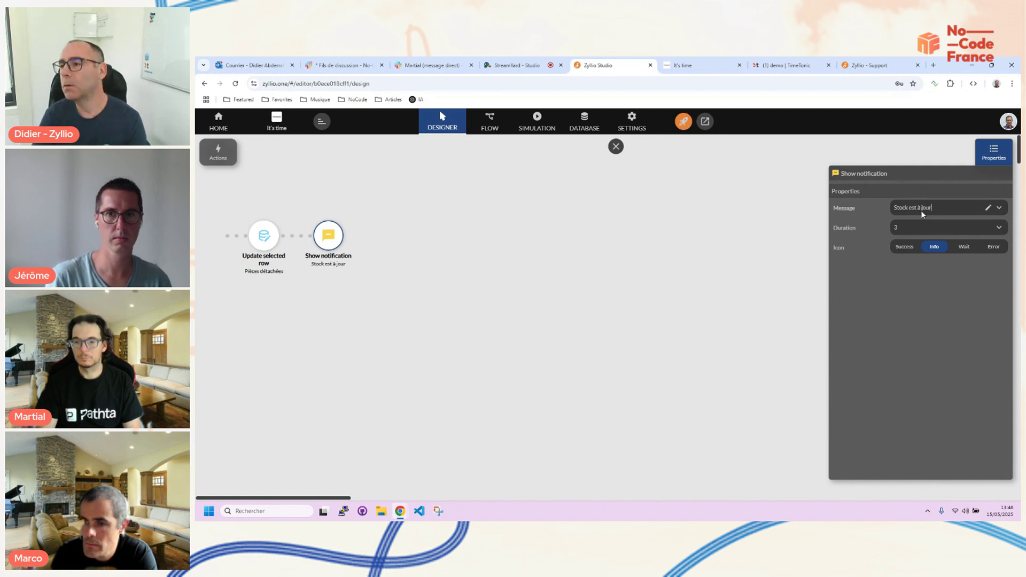
left_click(905, 248)
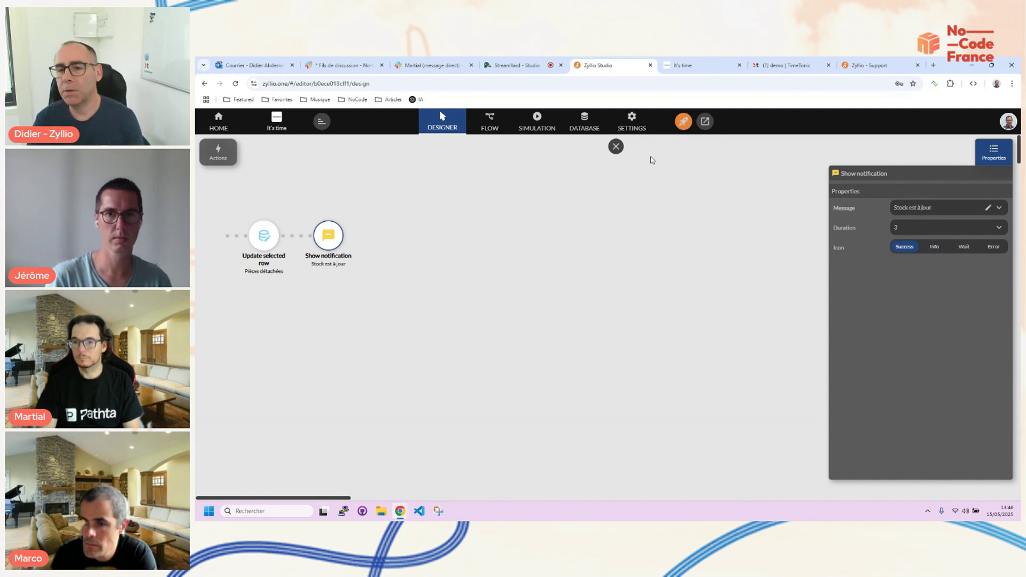
Add a Go back action at the end of the flow and review the properties of its three actions
left_click(217, 152)
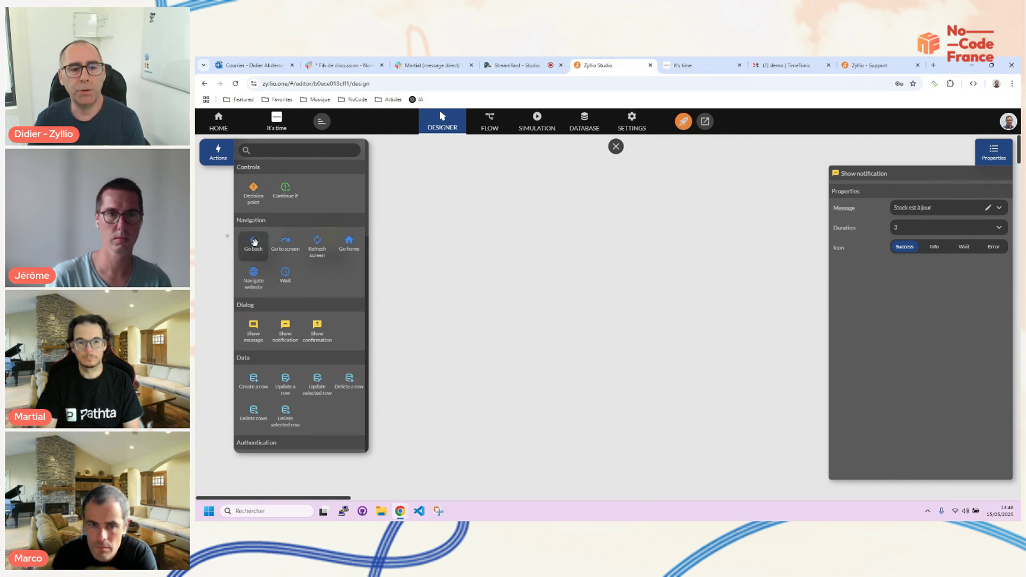
left_click(253, 244)
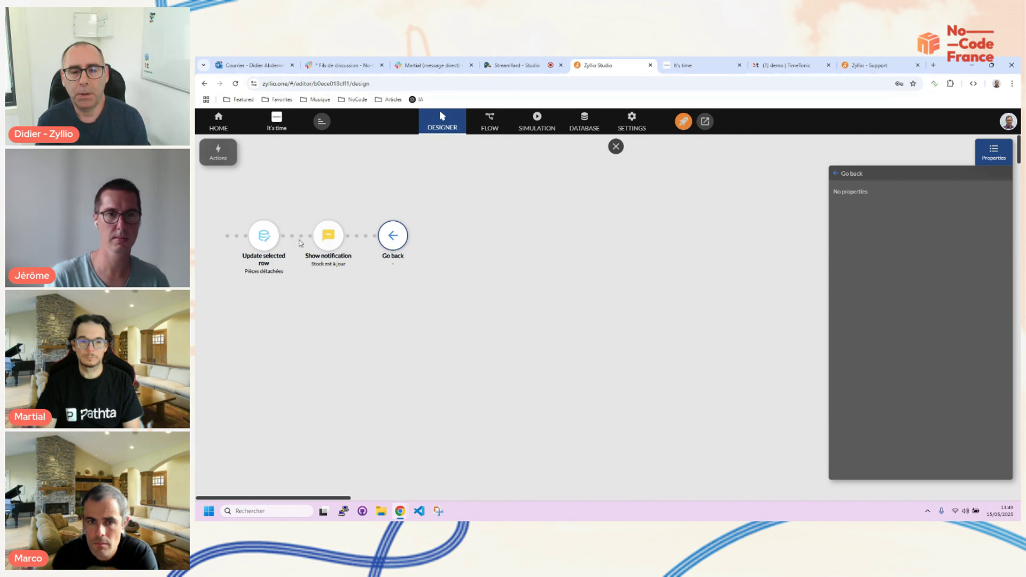
left_click(266, 241)
left_click(332, 244)
left_click(391, 244)
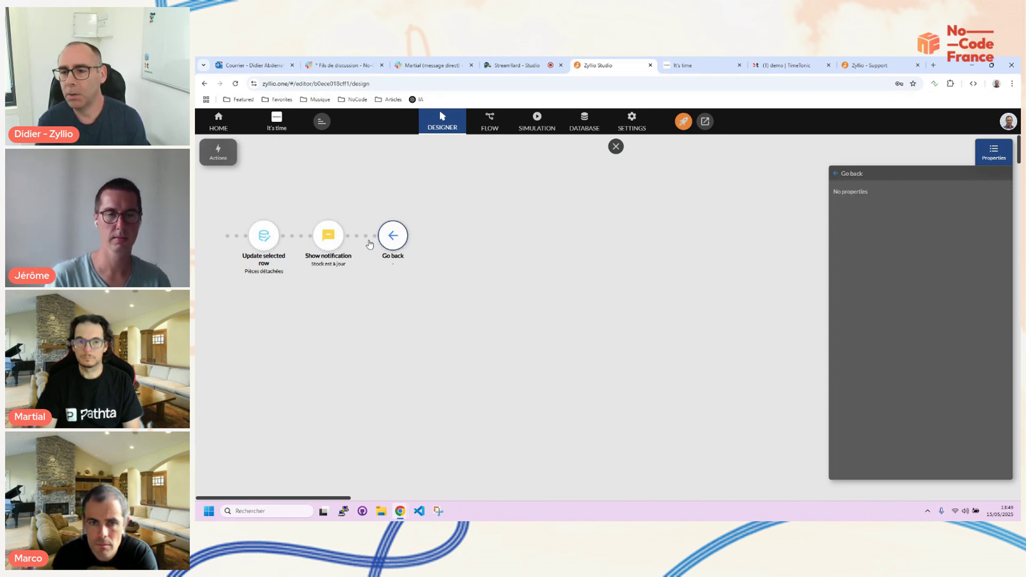
left_click(327, 244)
left_click(270, 243)
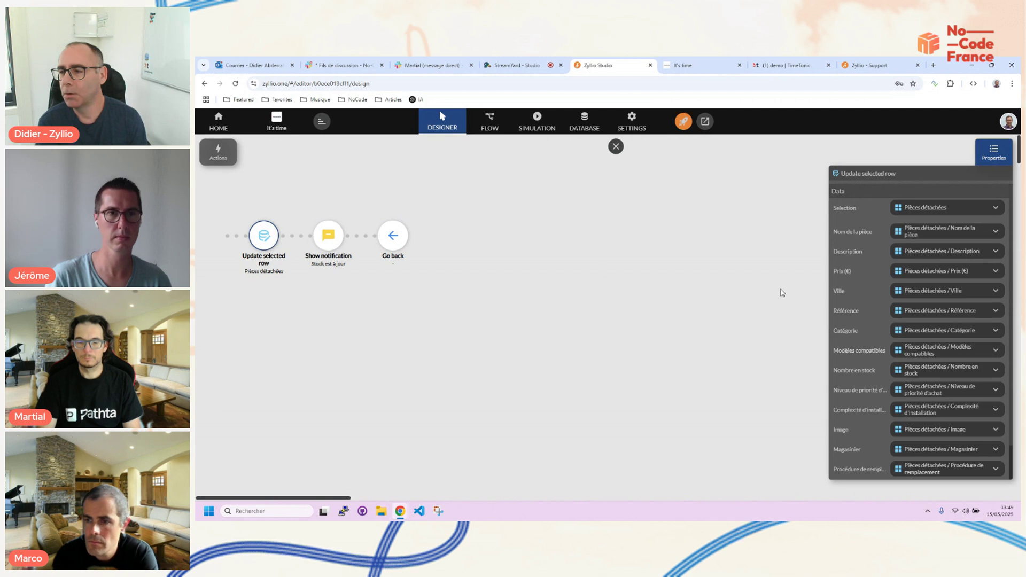
left_click(327, 241)
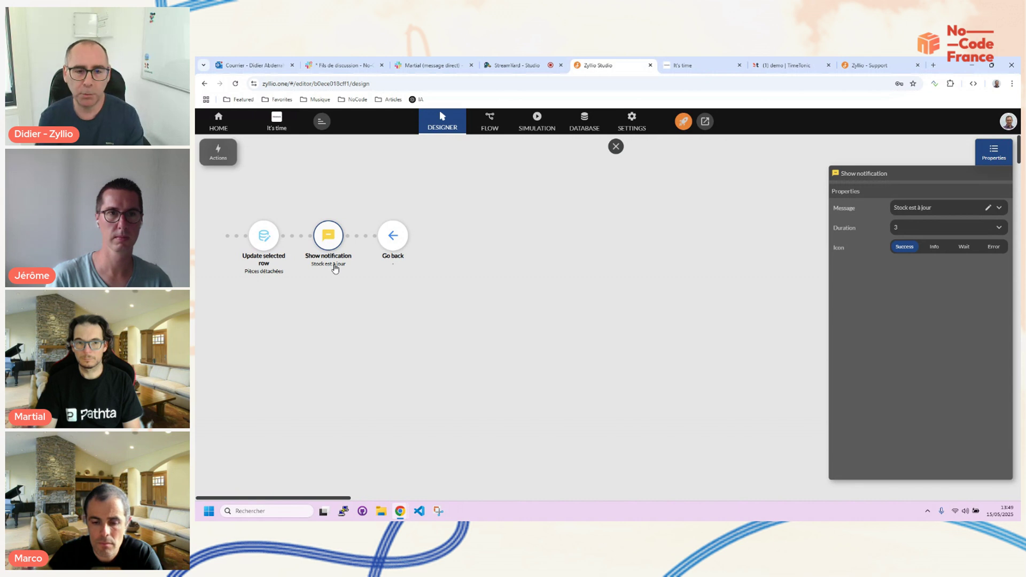
left_click(218, 154)
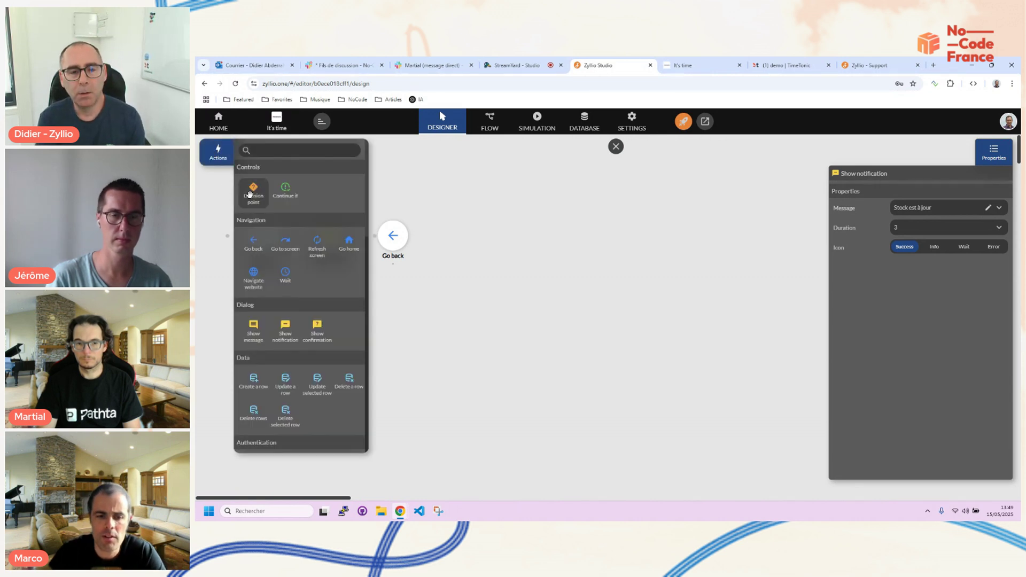
left_click(443, 190)
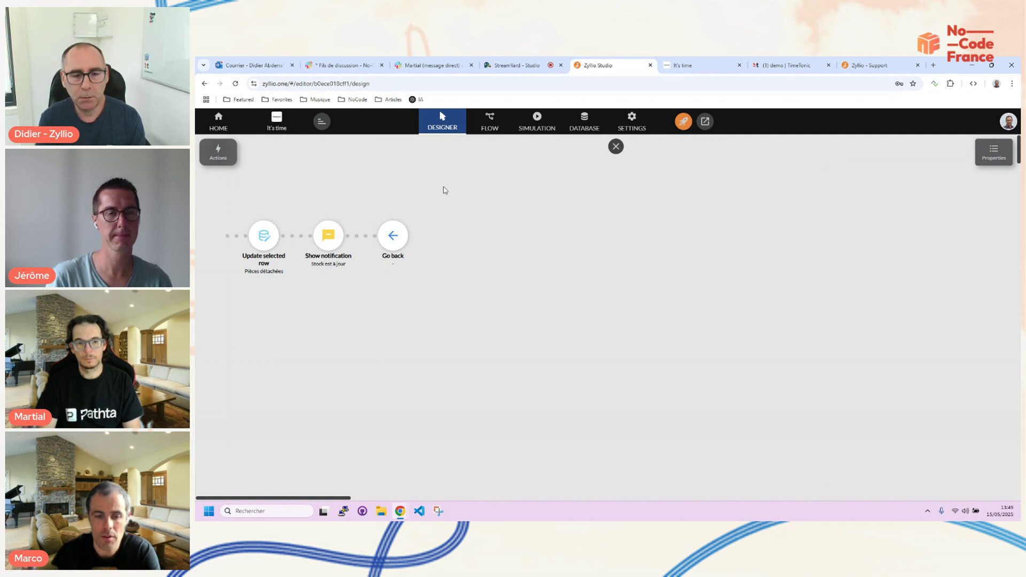
left_click(211, 160)
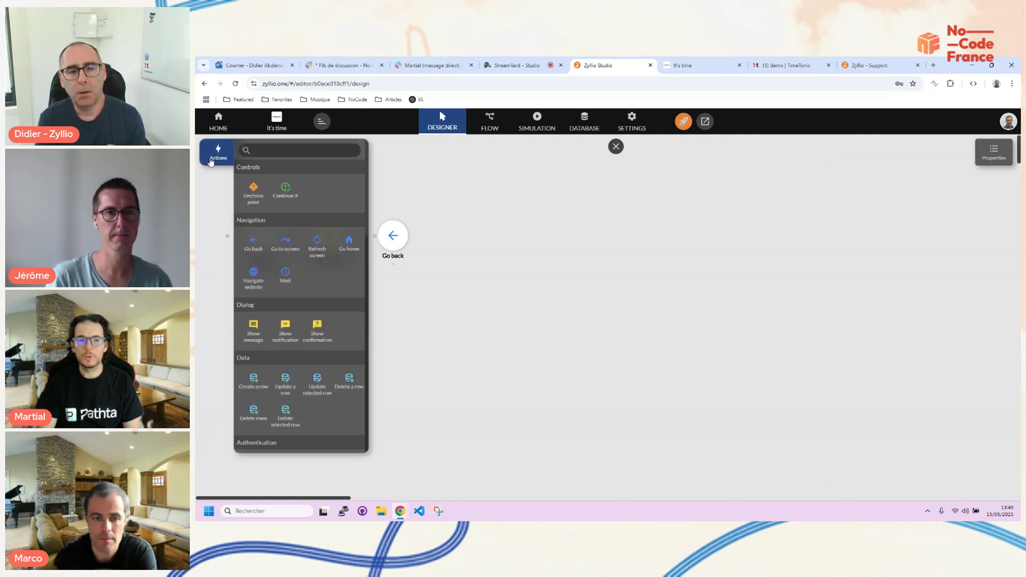
left_click(214, 194)
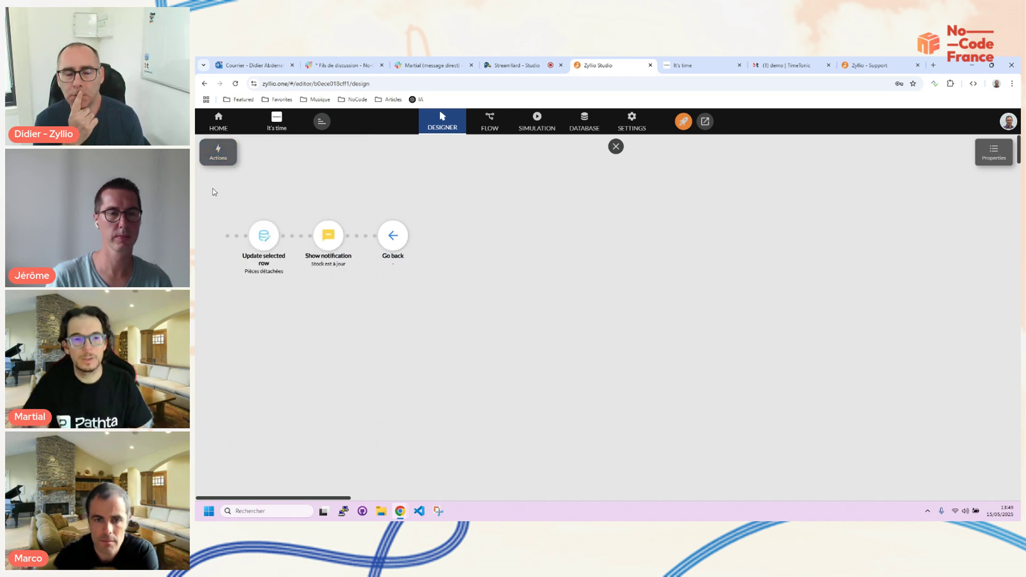
Add a Decision point after the Go back action and select it to show its Condition property
left_click(213, 155)
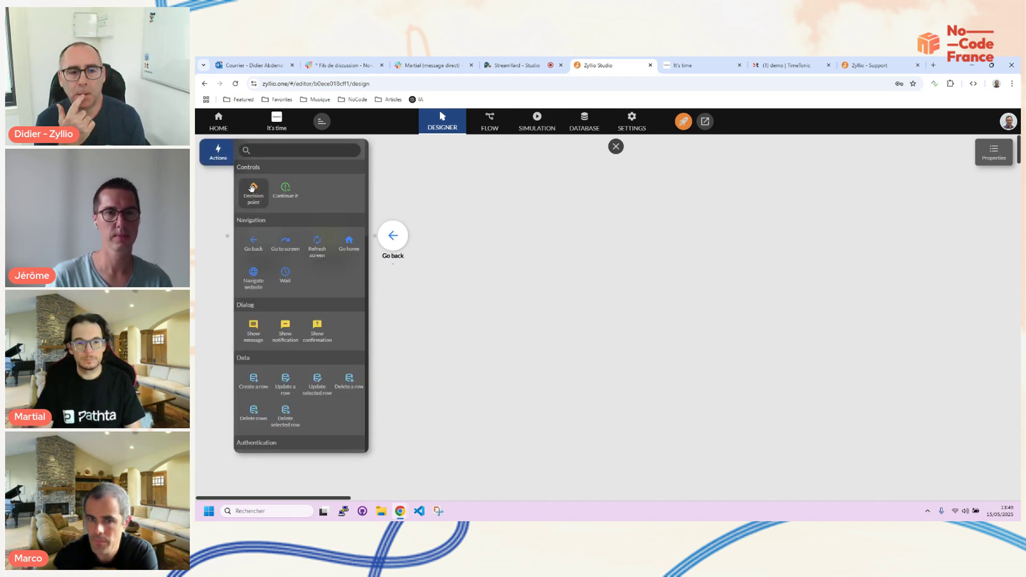
left_click_drag(251, 188, 434, 241)
left_click(217, 155)
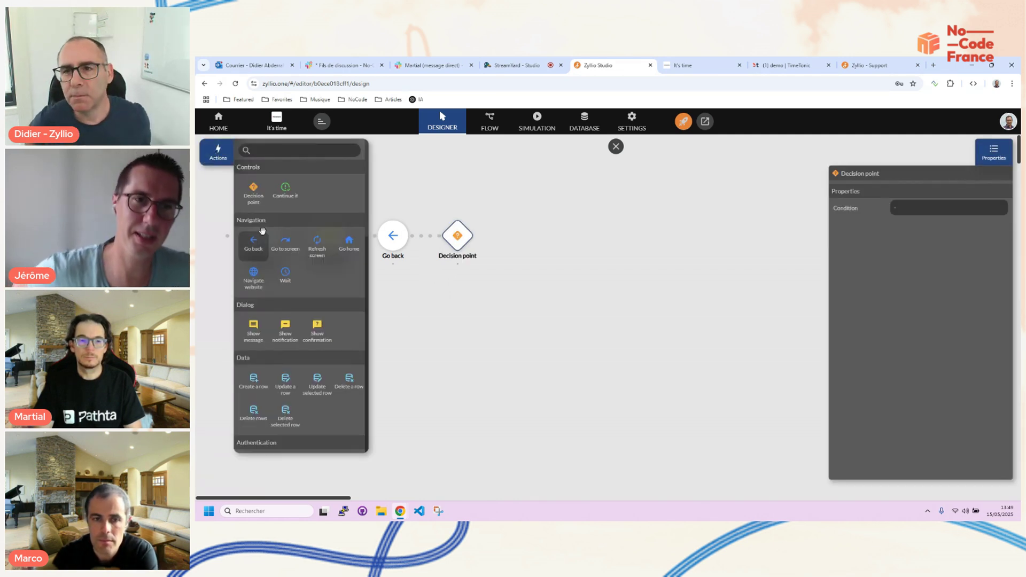
left_click(463, 366)
left_click(463, 247)
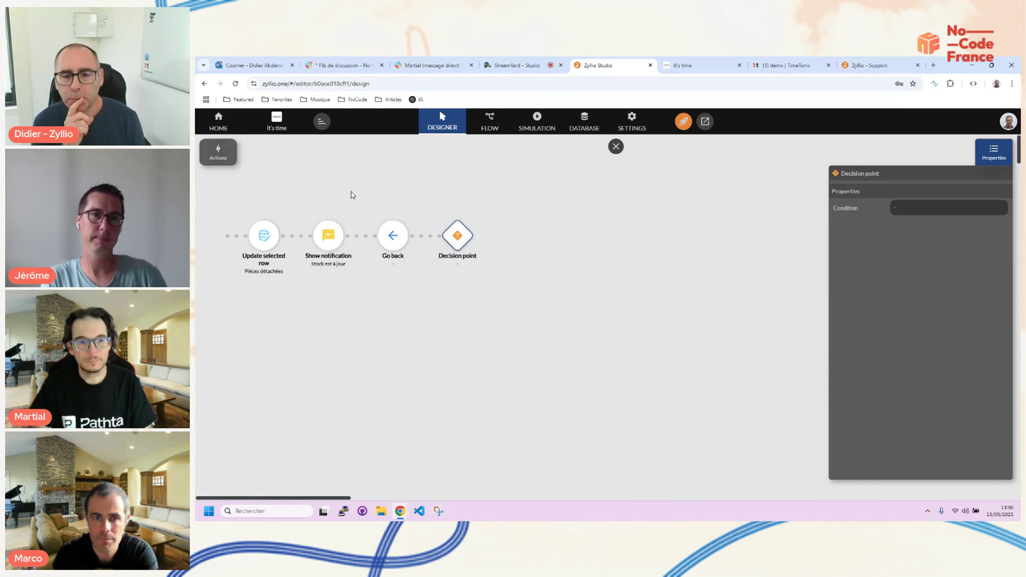
Add a Wait action on the Decision point's false branch and a Show notification action on its true branch
left_click(219, 153)
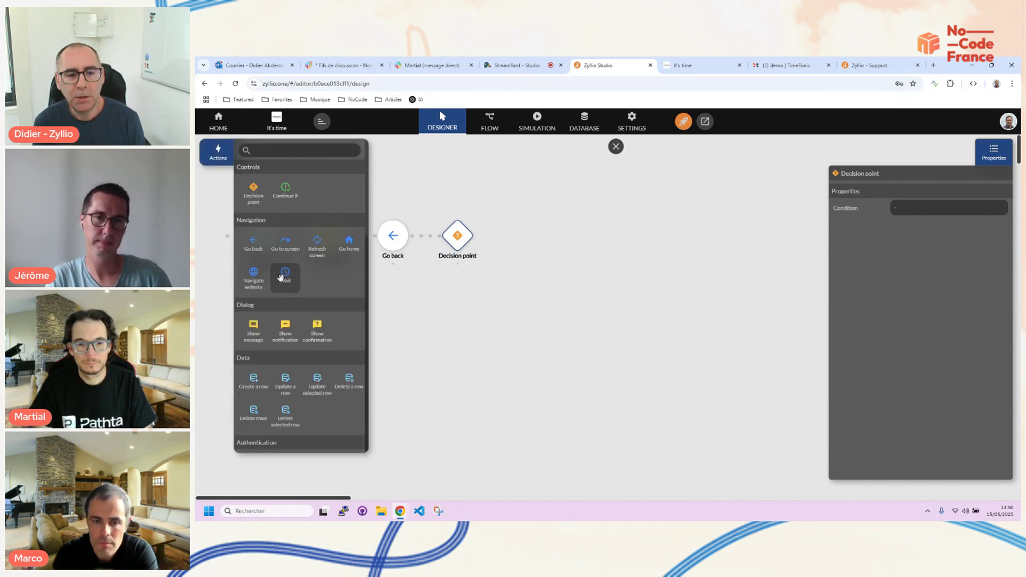
left_click_drag(286, 274, 495, 218)
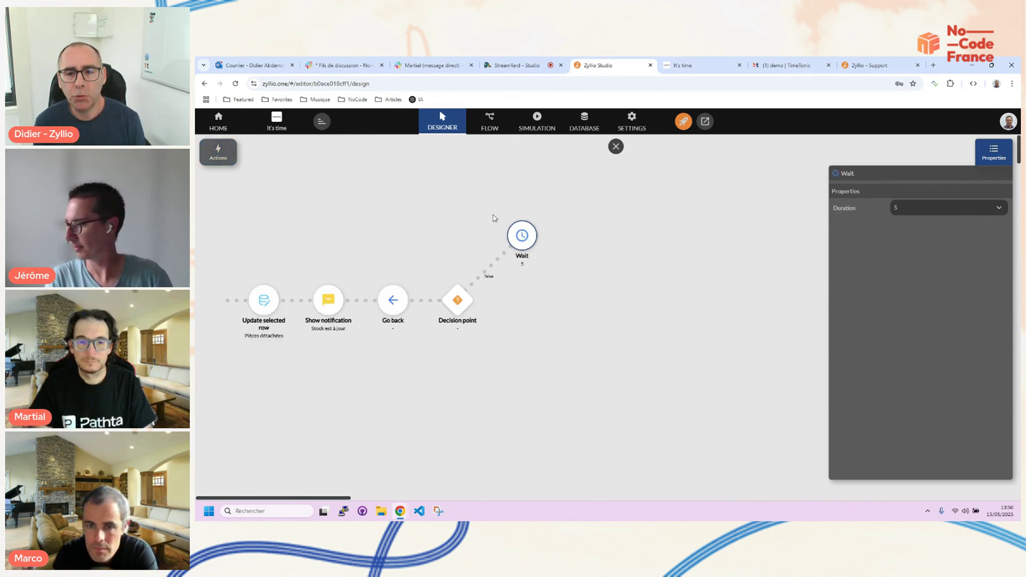
left_click(459, 308)
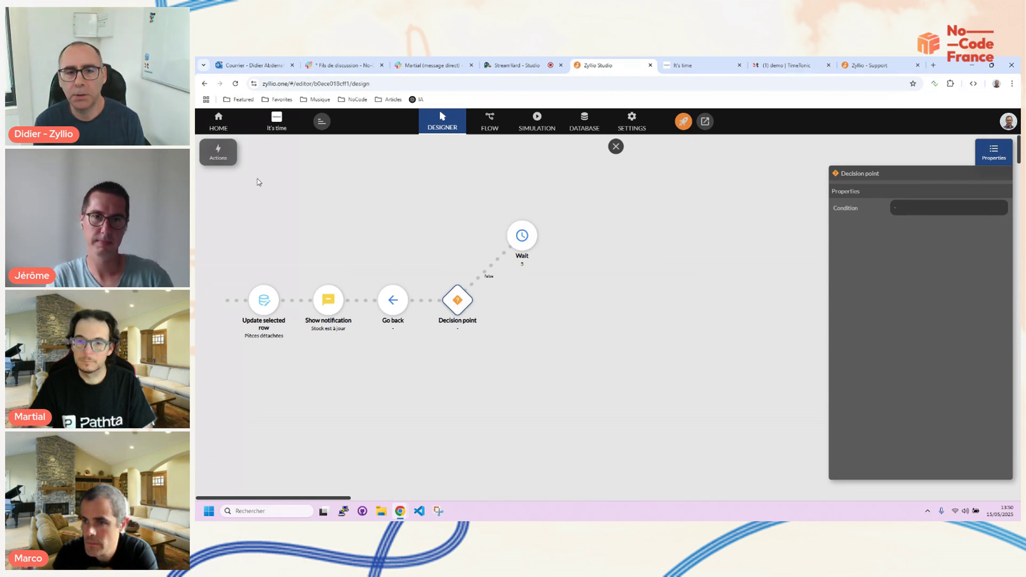
left_click(218, 153)
left_click_drag(285, 330, 522, 364)
Add a second Decision point after the true-branch notification, with a Refresh screen action on its false branch
left_click(218, 155)
left_click_drag(254, 186, 587, 365)
left_click(218, 152)
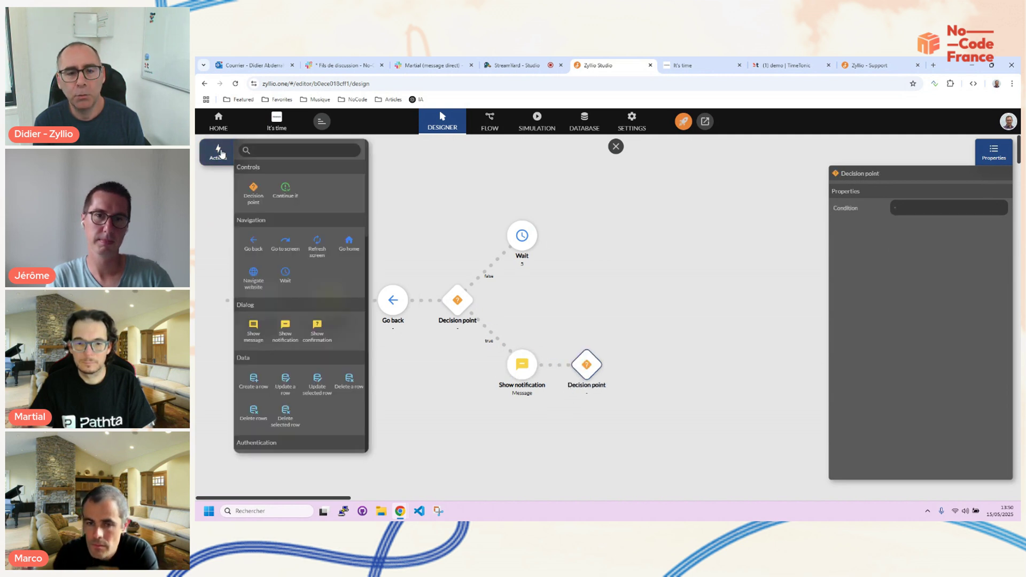
left_click_drag(315, 246, 619, 334)
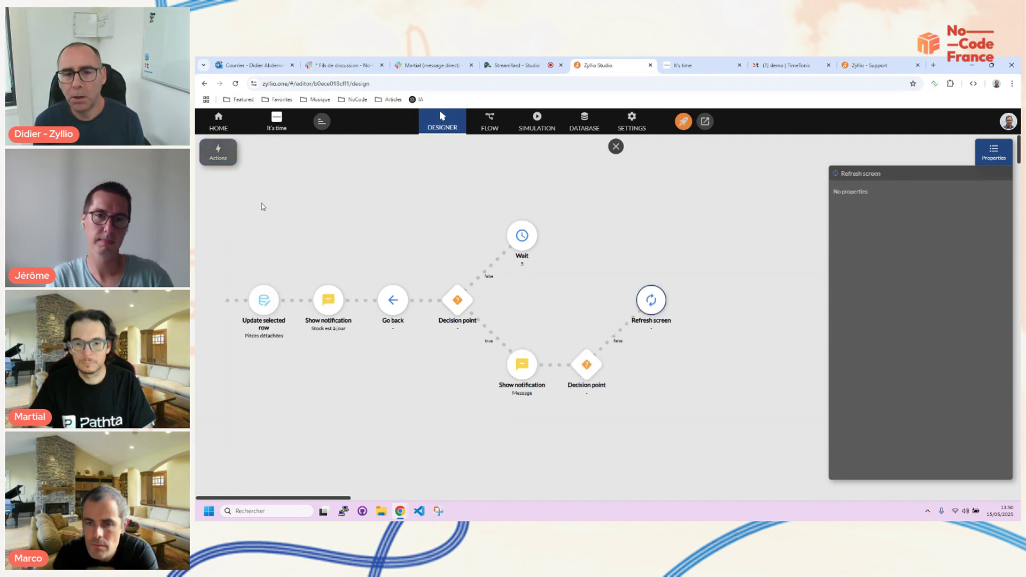
Add a Send to all push notification after the Wait action and review the properties of both Decision points
left_click(218, 153)
scroll(283, 402, "down", 6)
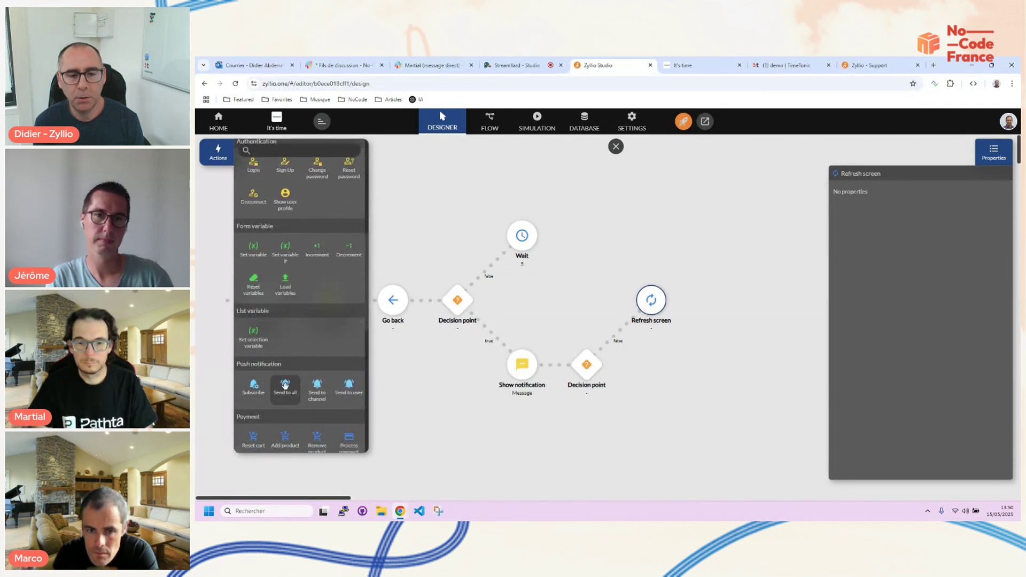
left_click_drag(284, 386, 554, 235)
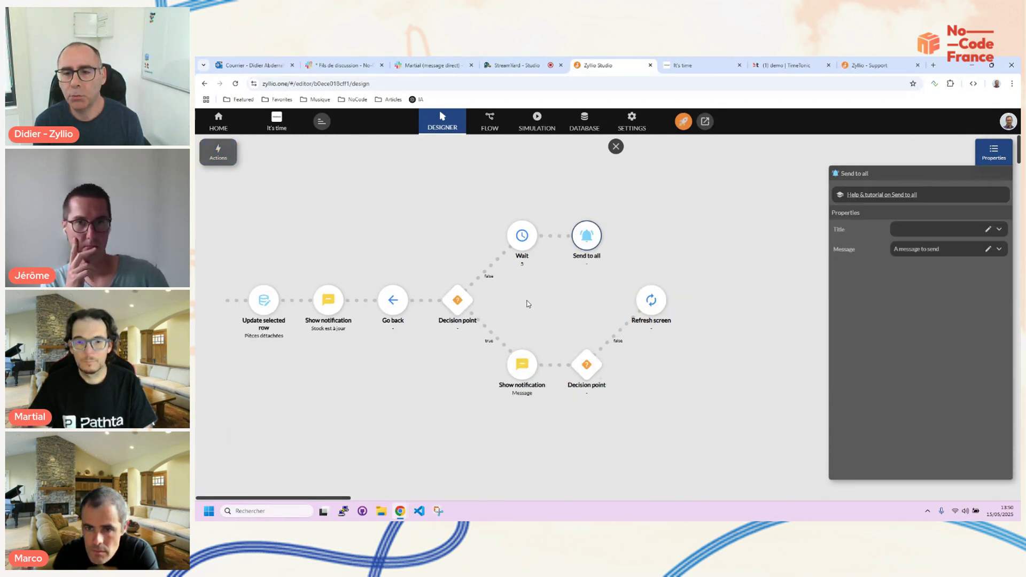
left_click(458, 311)
left_click(586, 365)
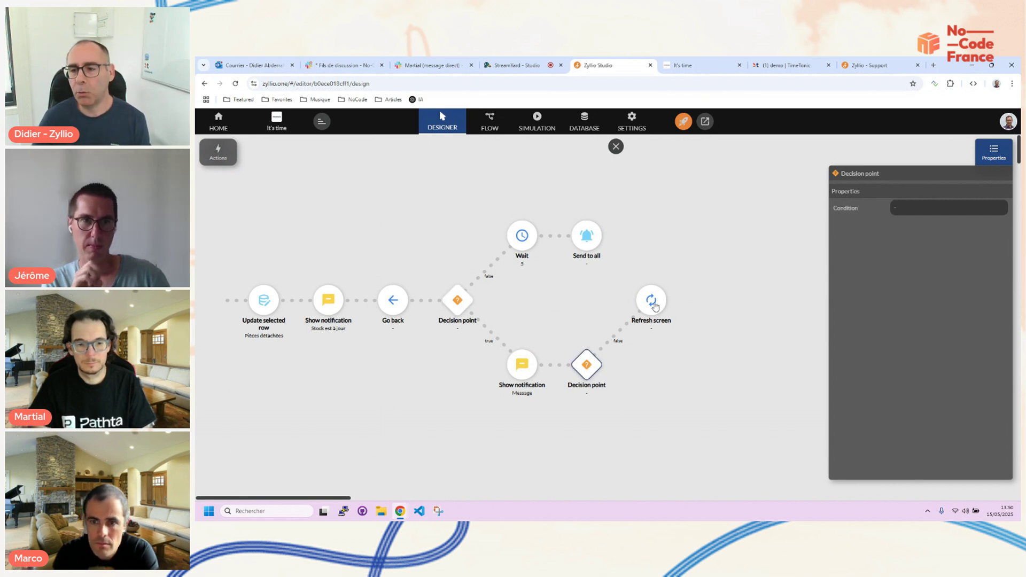
left_click(586, 237)
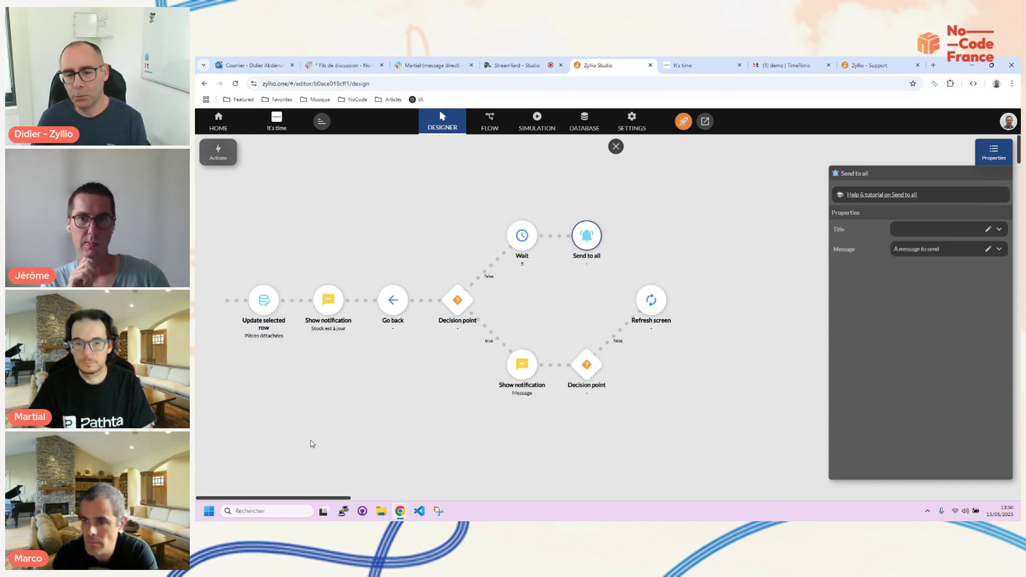
Delete every action after Go back, including both Decision points and their branches, and close the flow editor
key("Delete")
left_click(527, 240)
key("Delete")
left_click(649, 238)
key("Delete")
left_click(587, 299)
key("Delete")
left_click(522, 300)
key("Delete")
left_click(464, 241)
key("Delete")
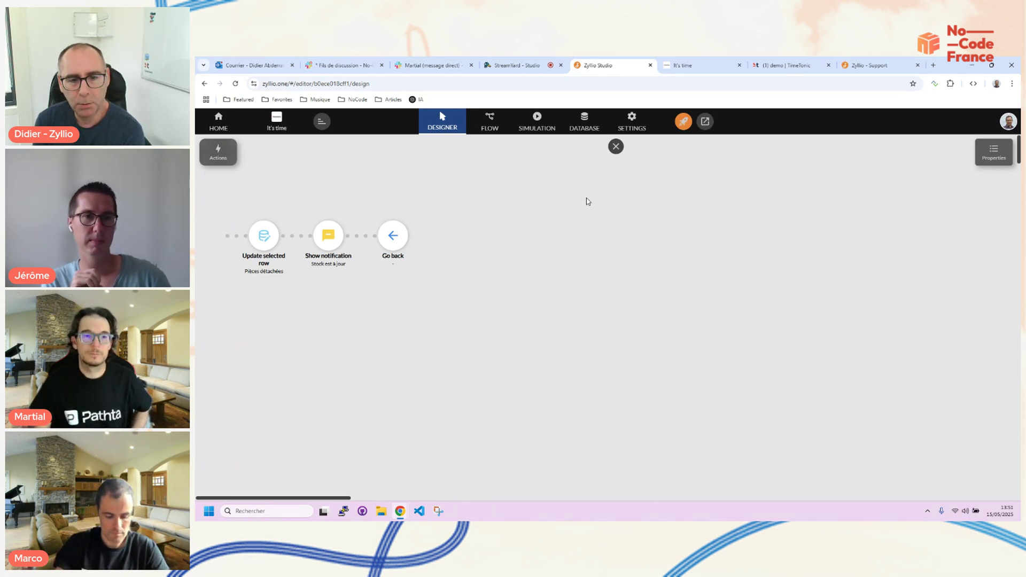
left_click(616, 148)
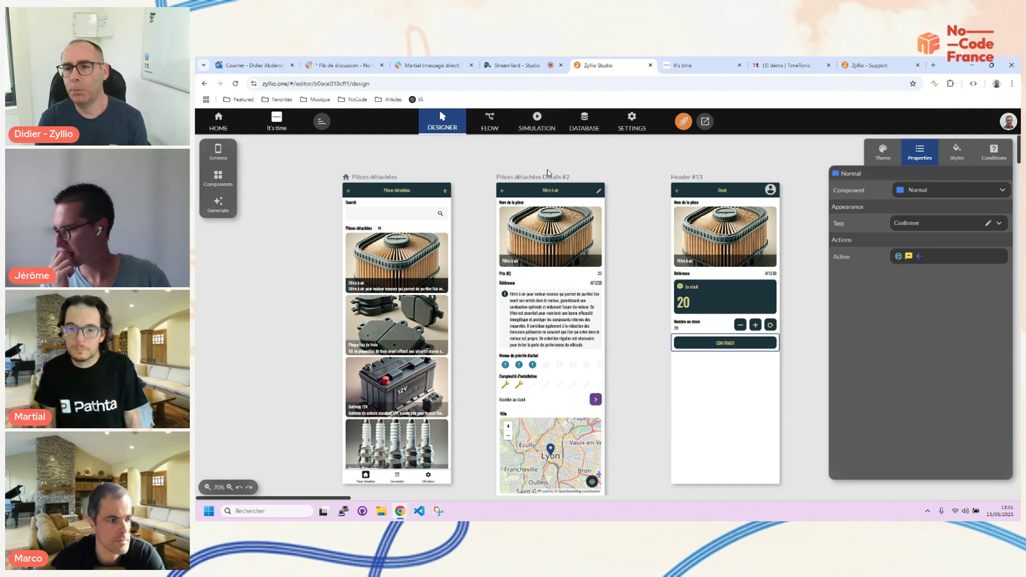
Run the app simulation and open the Stock screen of the Filtre à air part
left_click(537, 122)
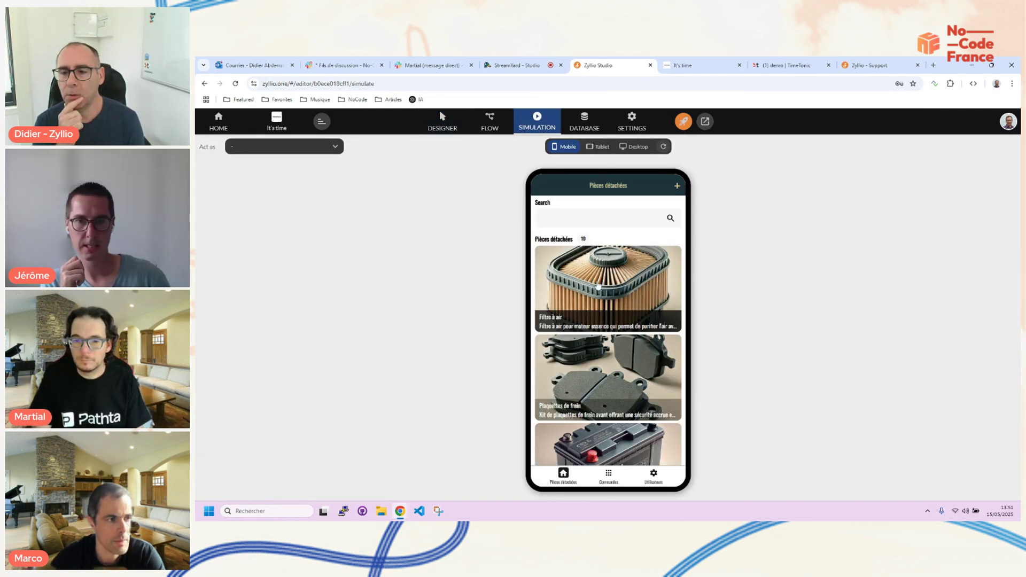
left_click(598, 286)
scroll(598, 289, "down", 3)
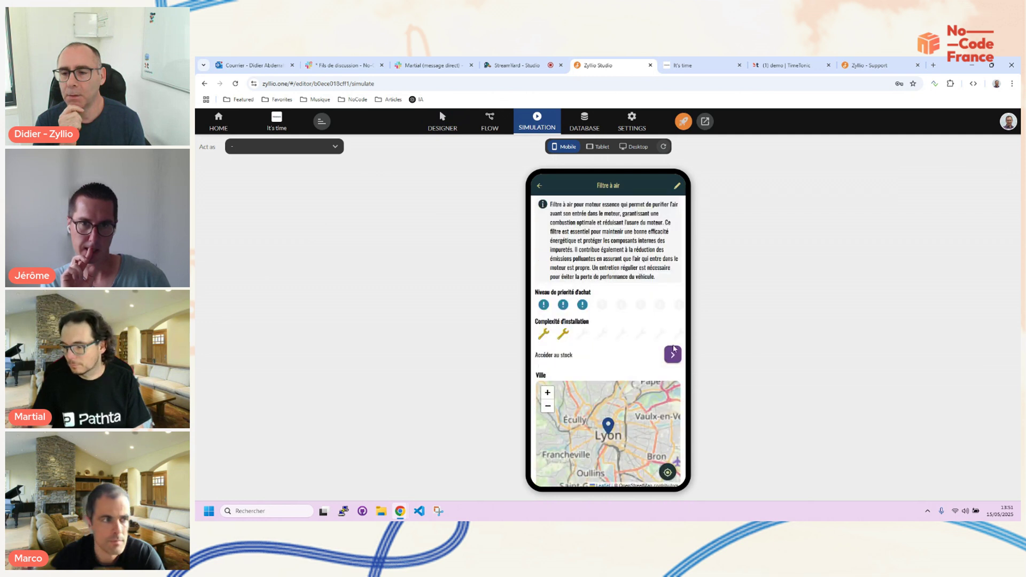
left_click(675, 354)
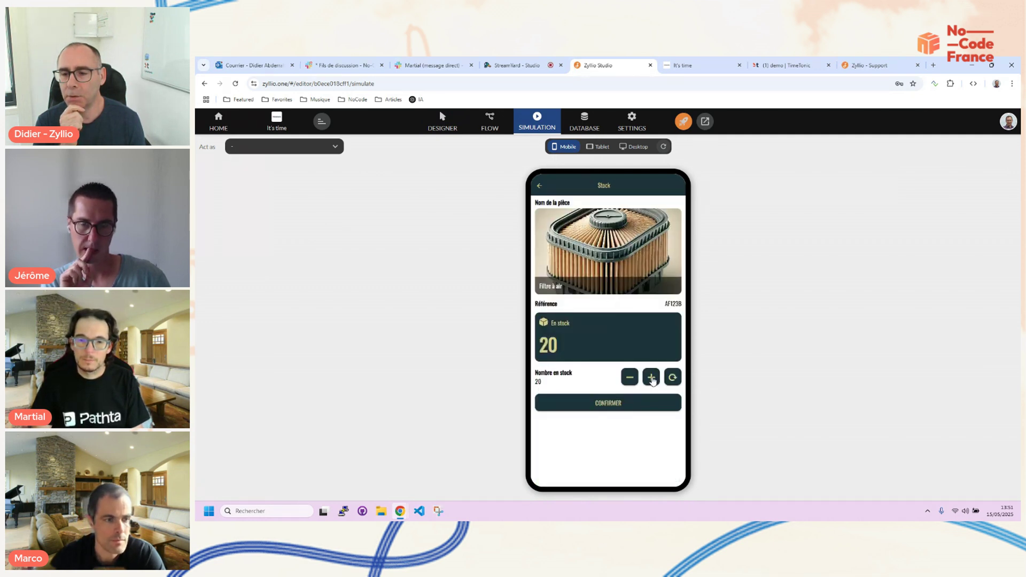
Raise the Filtre à air stock to 23 in the simulation and confirm the update
left_click(651, 378)
left_click(652, 377)
left_click(651, 377)
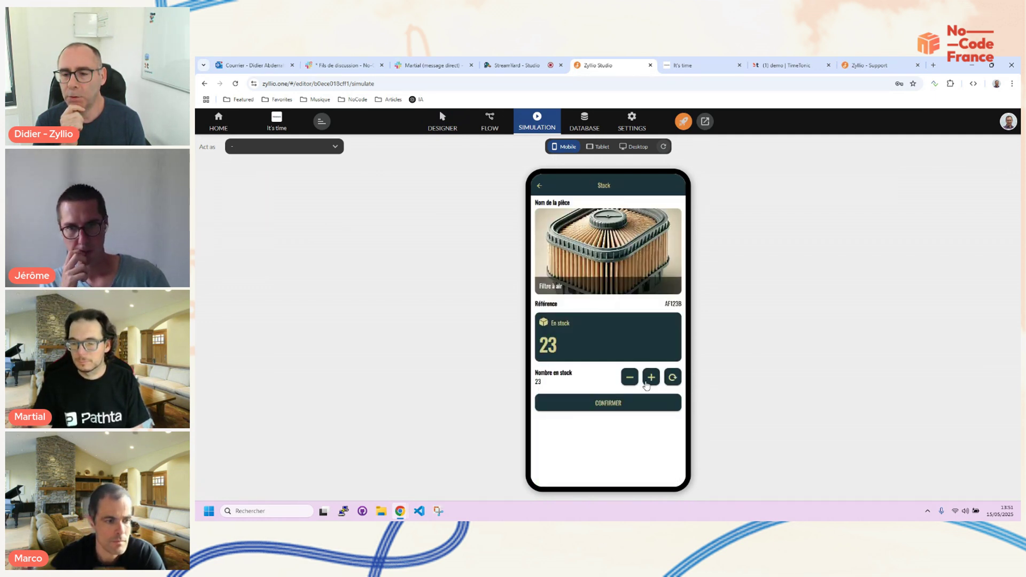
left_click(621, 407)
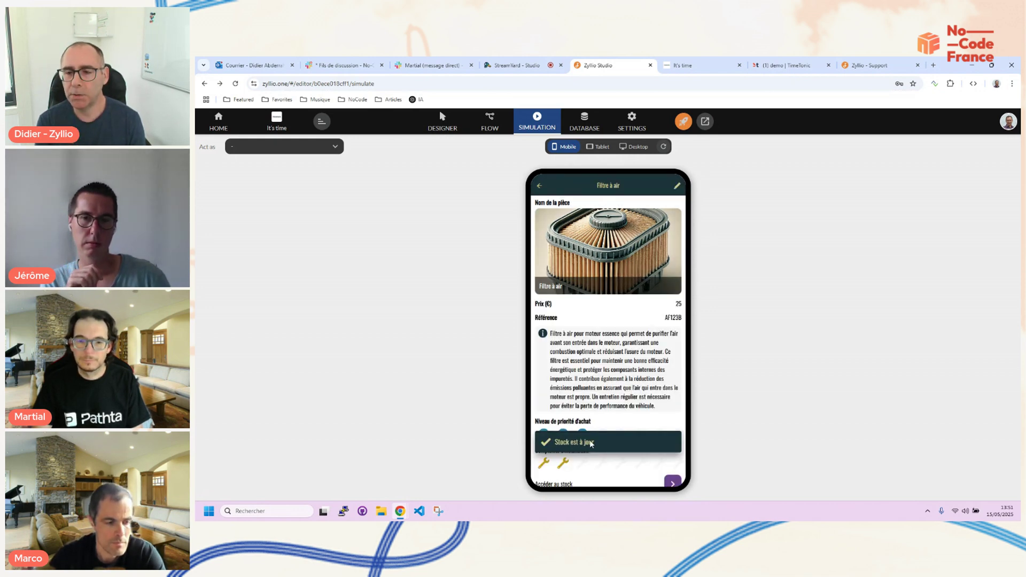
Switch to TimeTonic to check Filtre à air's Nombre en stock value, and return to the Zyllio Studio designer
left_click(775, 65)
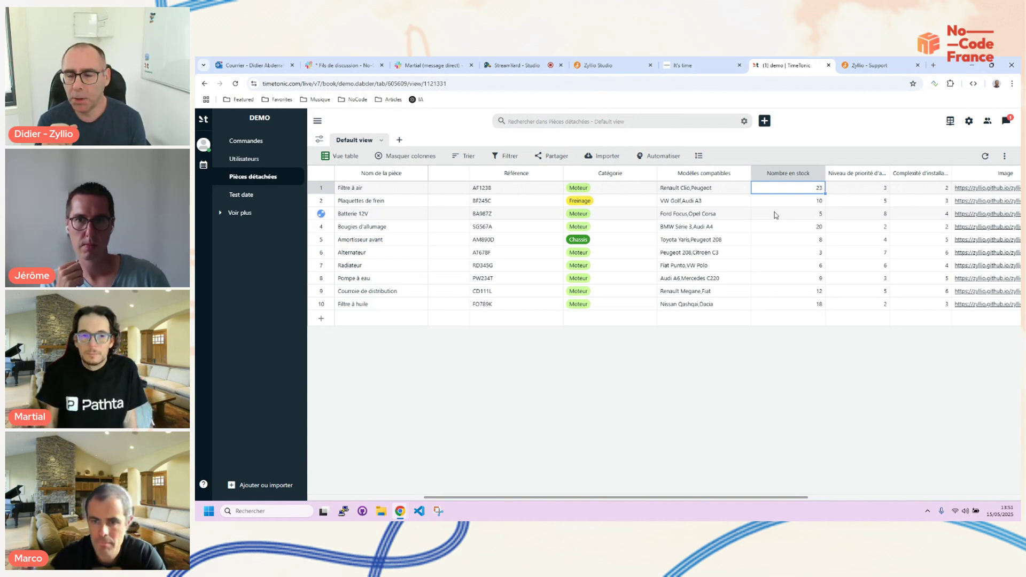
mouse_move(614, 67)
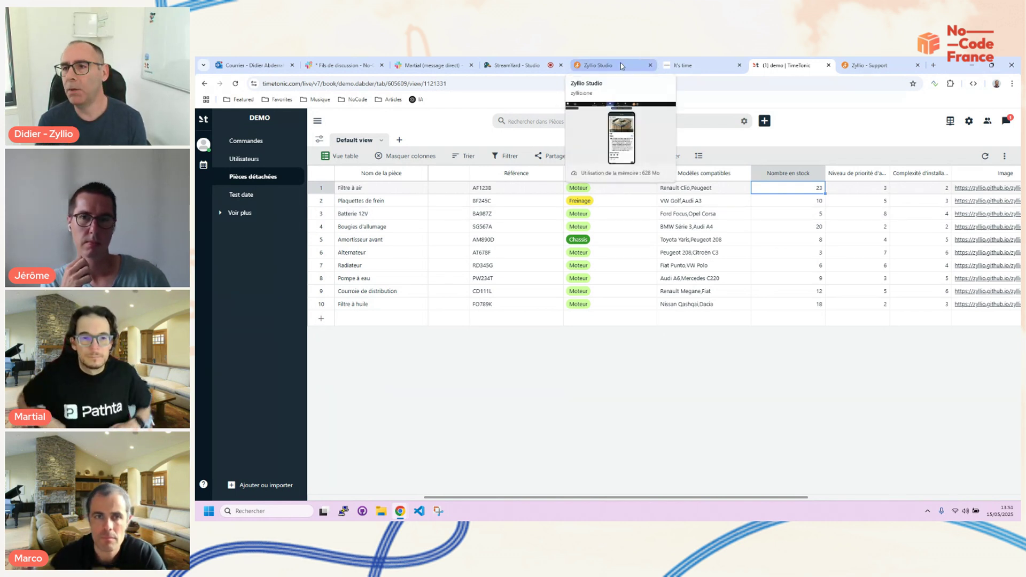
left_click(613, 67)
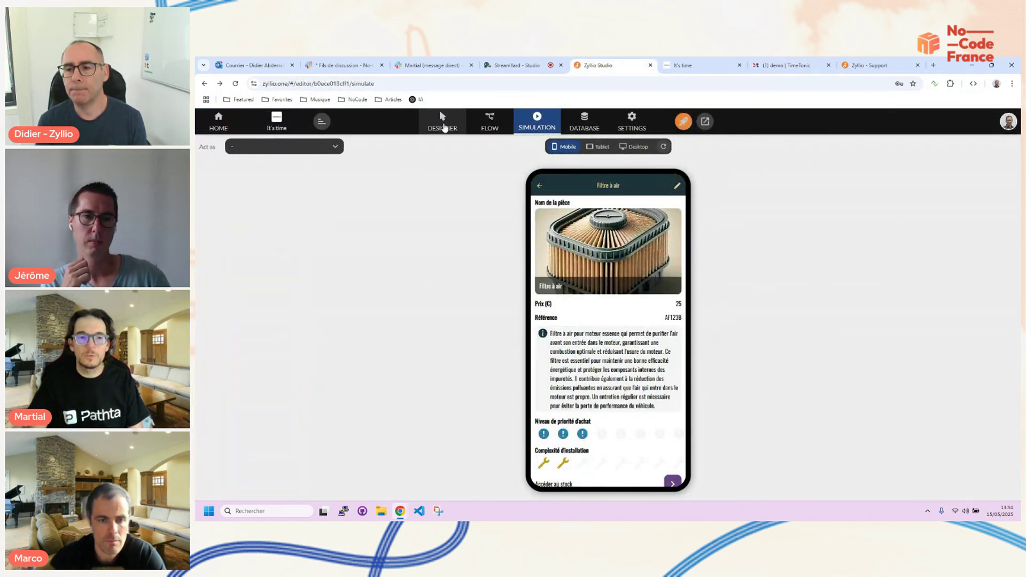
left_click(444, 127)
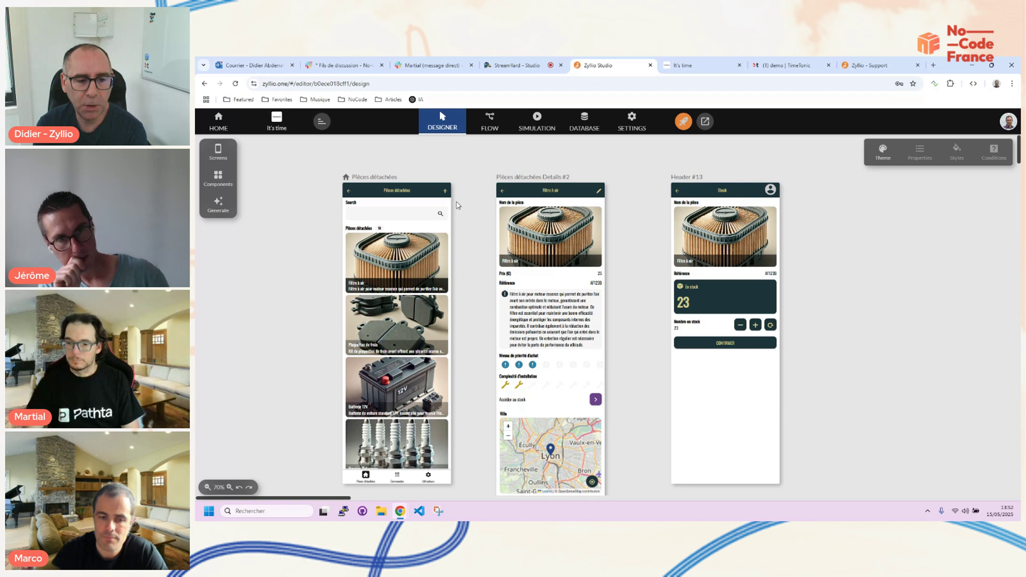
View the app's database tables and inspect the part image's properties on the Pièces détachées Details screen
left_click(587, 126)
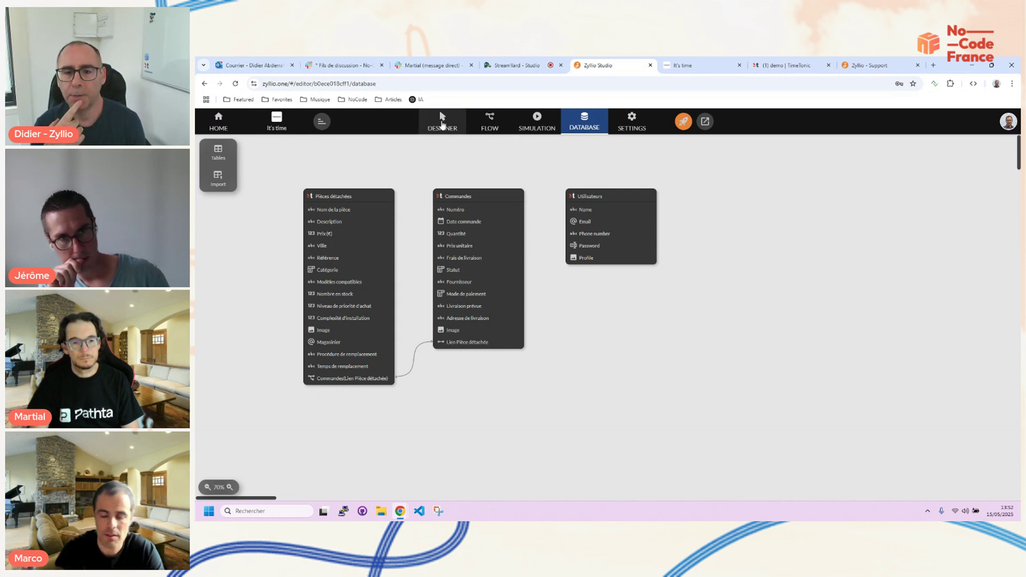
left_click(442, 120)
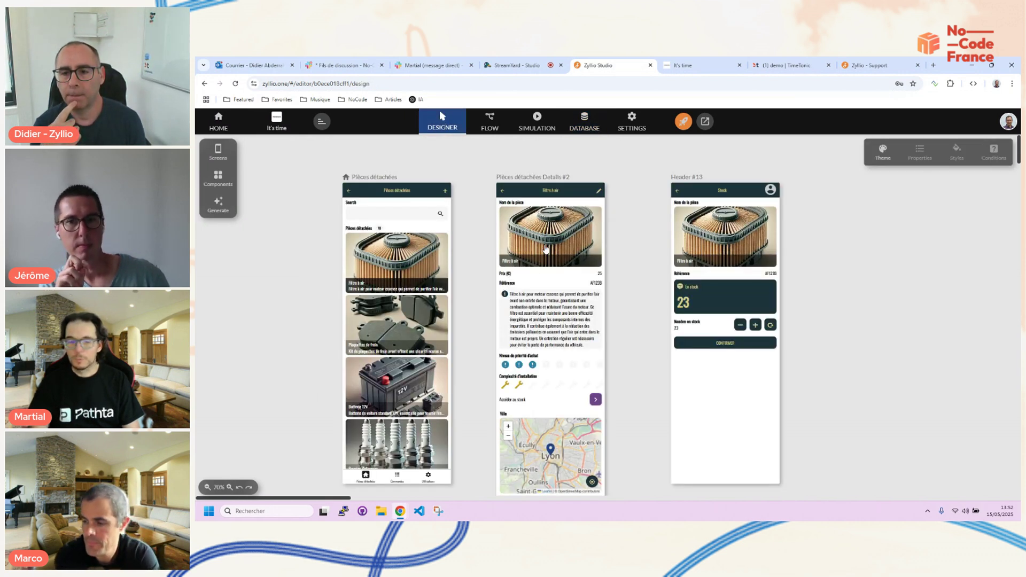
left_click(545, 247)
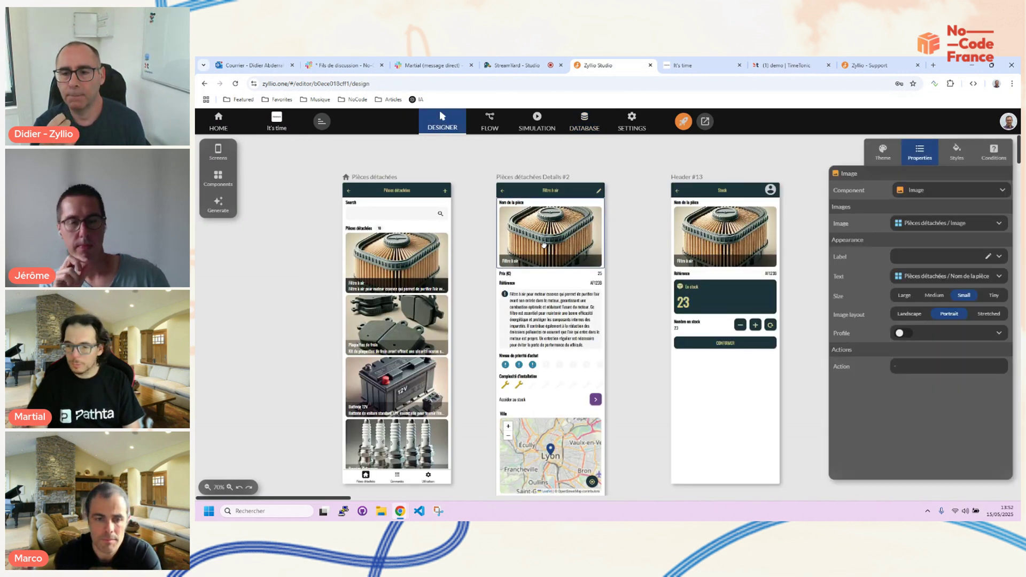
left_click(477, 308)
left_click(532, 314)
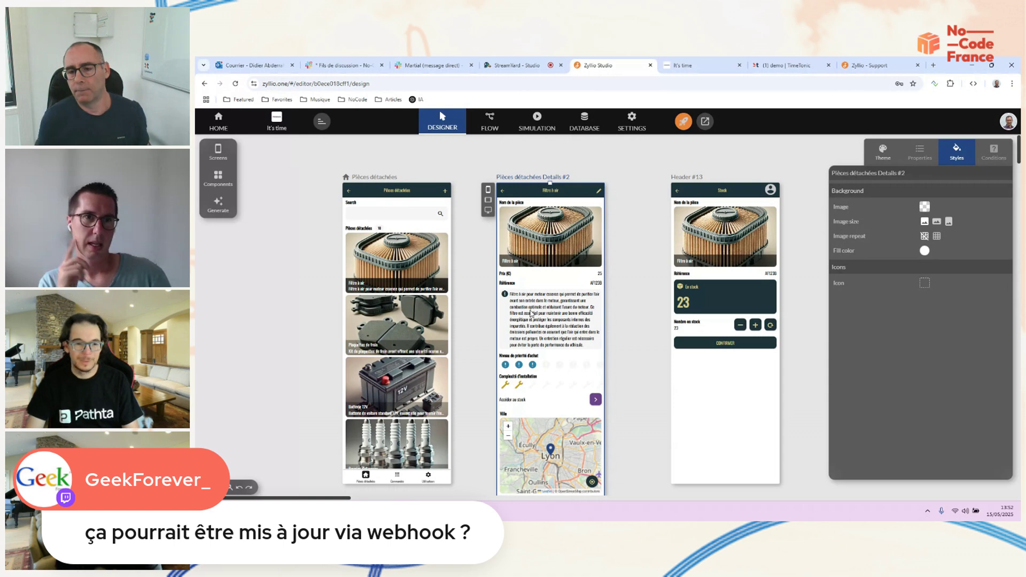
left_click(488, 297)
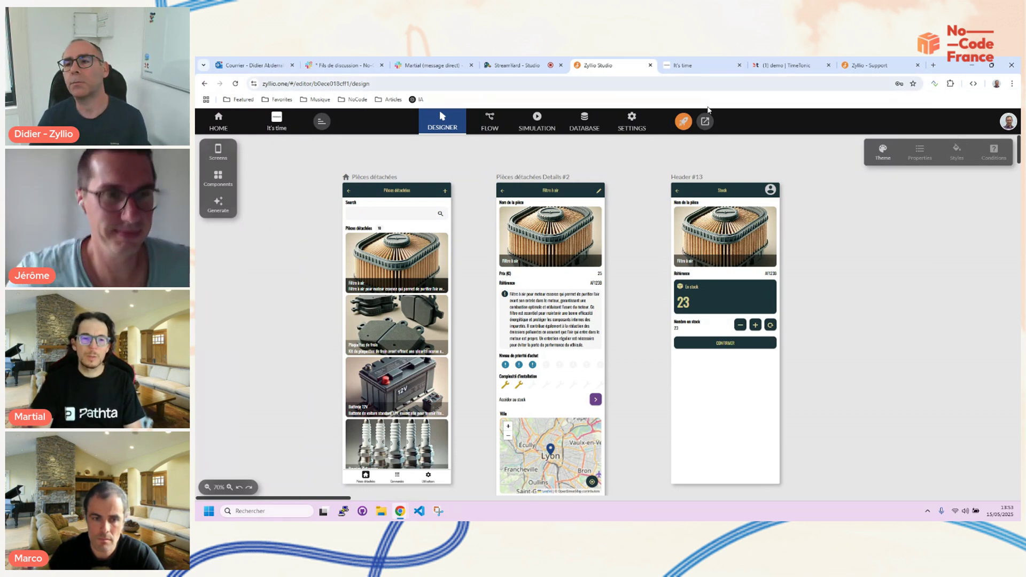
Rename the Header #13 screen to Stock
left_click(682, 182)
triple_click(687, 177)
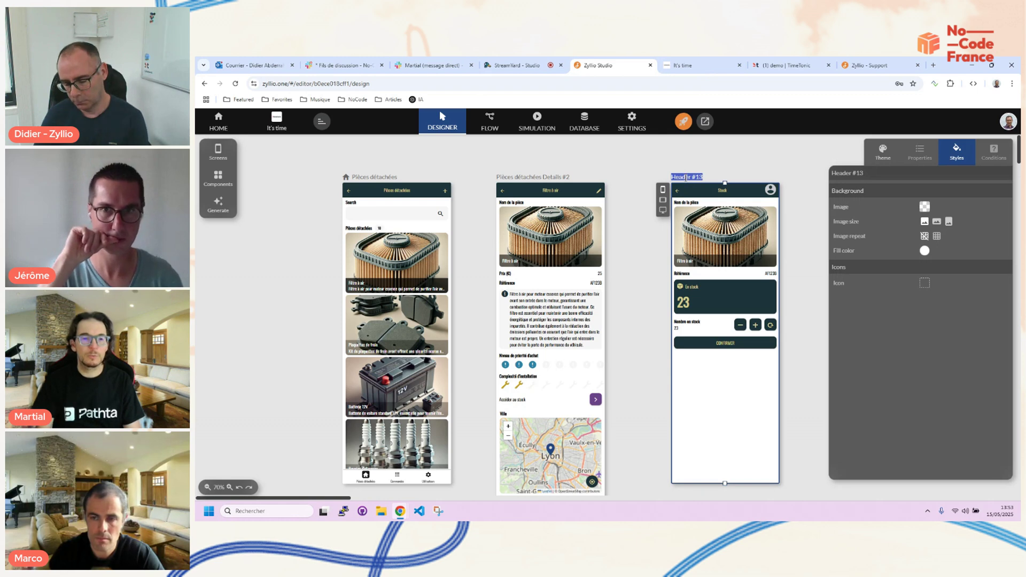
type("Stock")
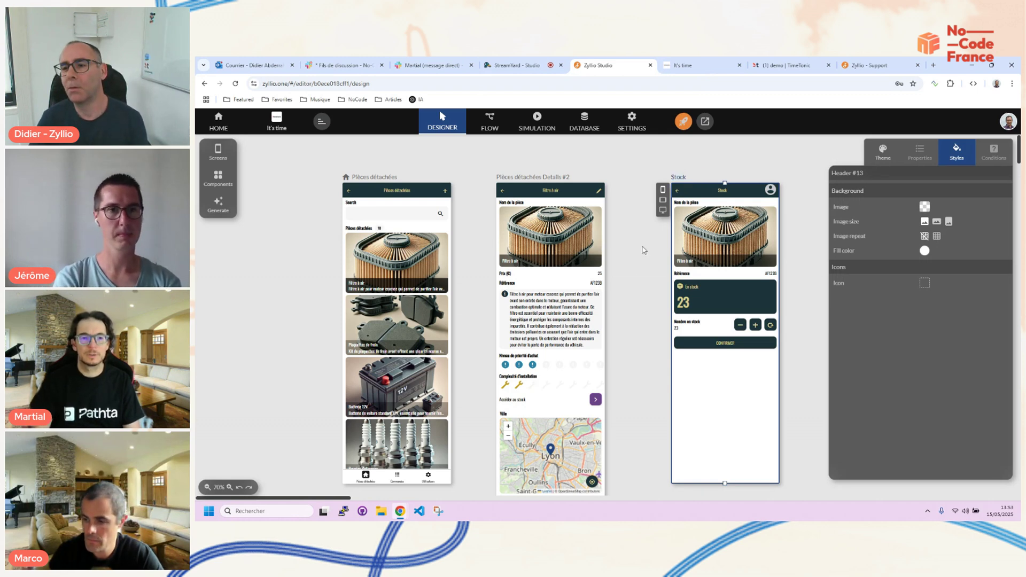
left_click(631, 269)
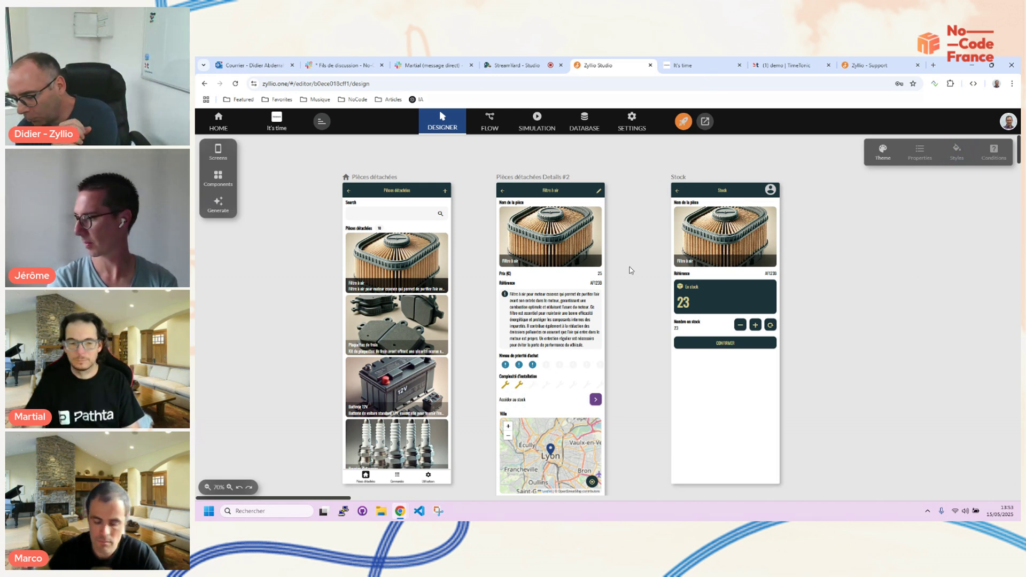
Shift the existing screens aside and add a Login screen based on the Utilisateurs table before the Pièces détachées screen
left_click(712, 430)
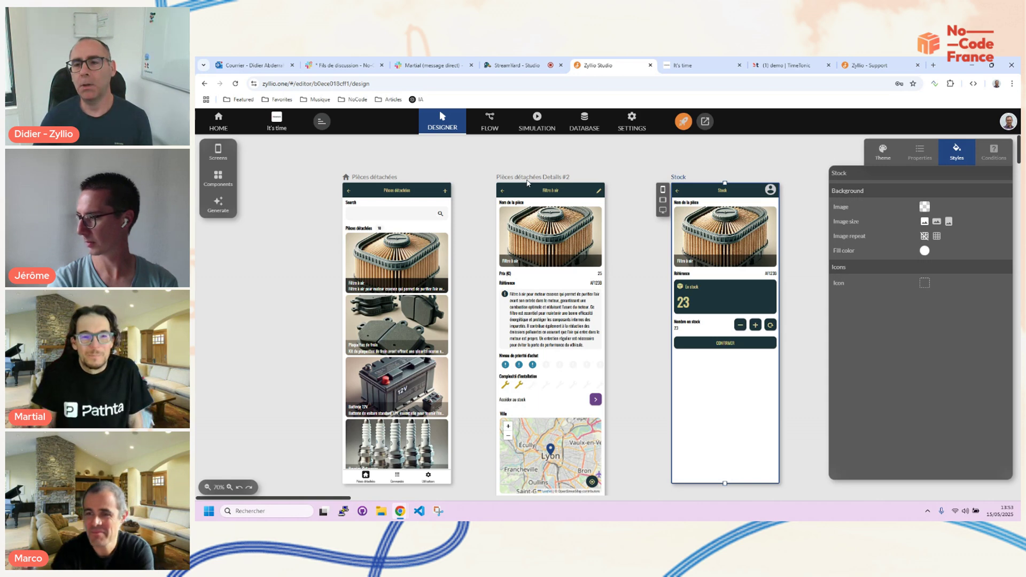
left_click(276, 294)
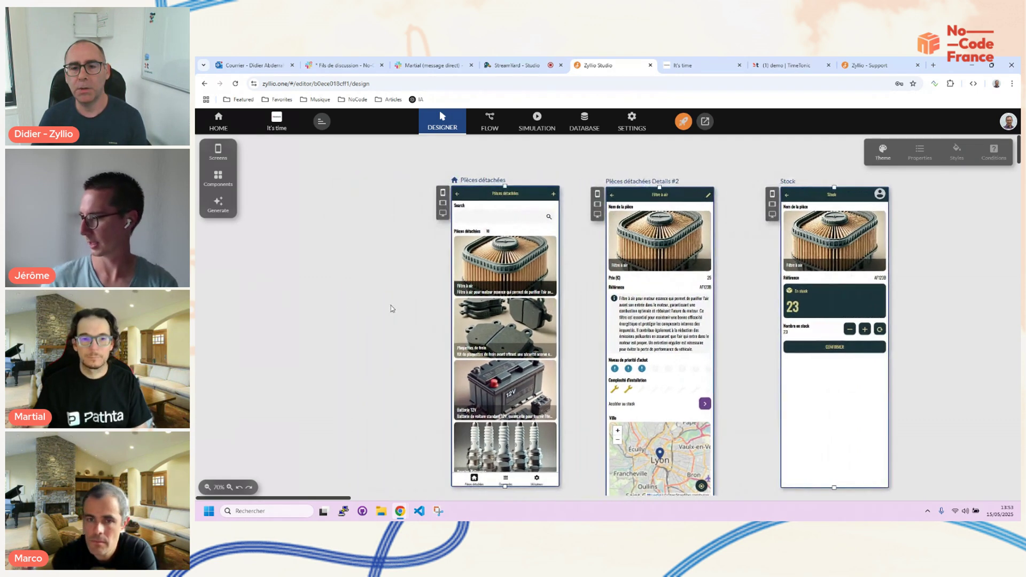
left_click(221, 159)
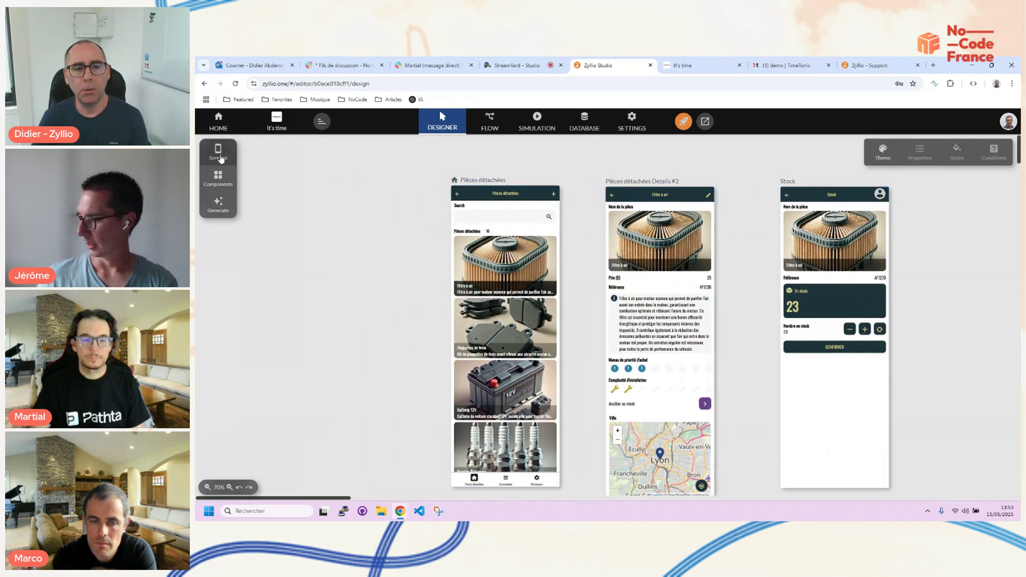
left_click(218, 154)
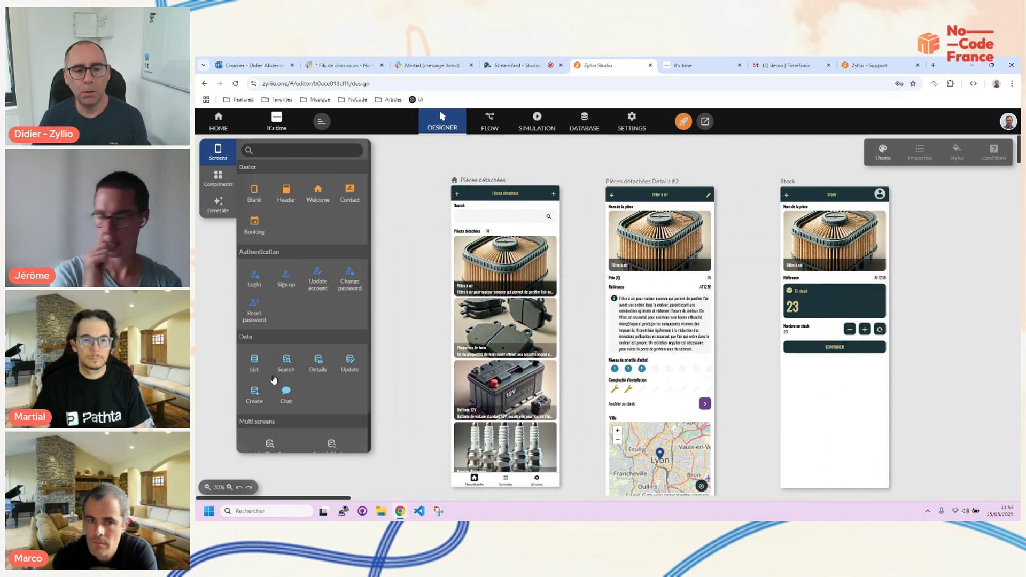
left_click(255, 278)
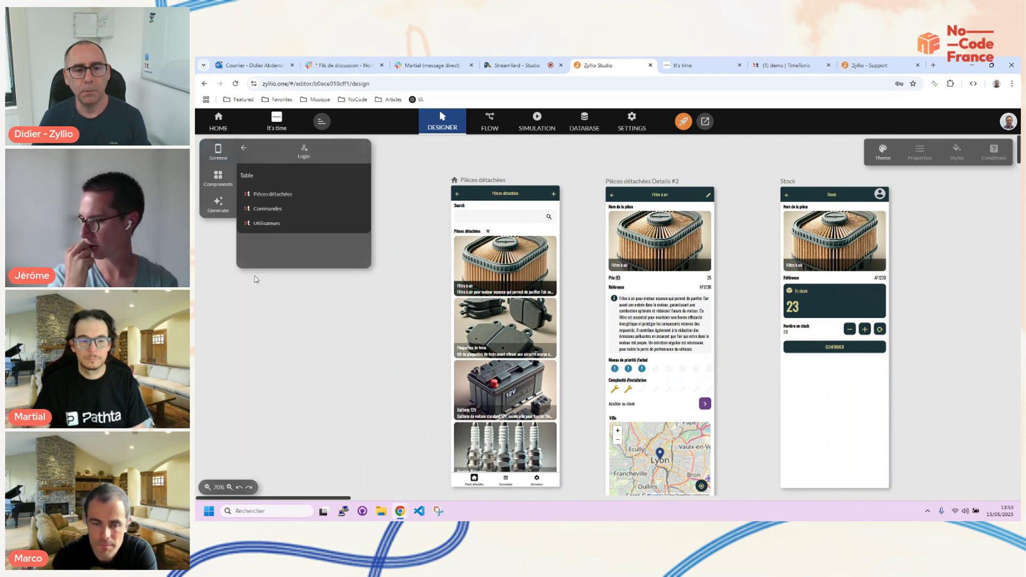
left_click(269, 224)
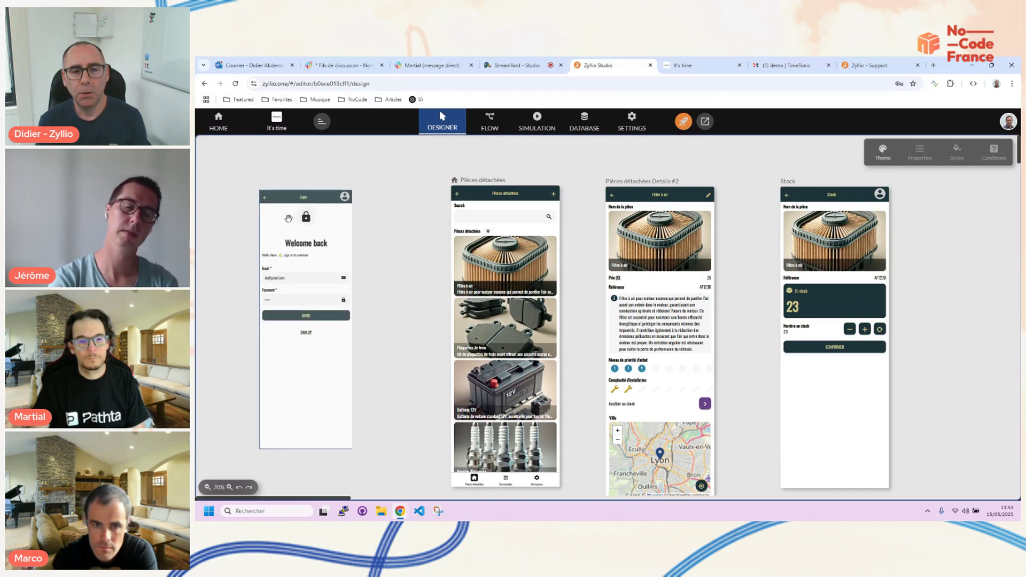
left_click_drag(306, 230, 311, 227)
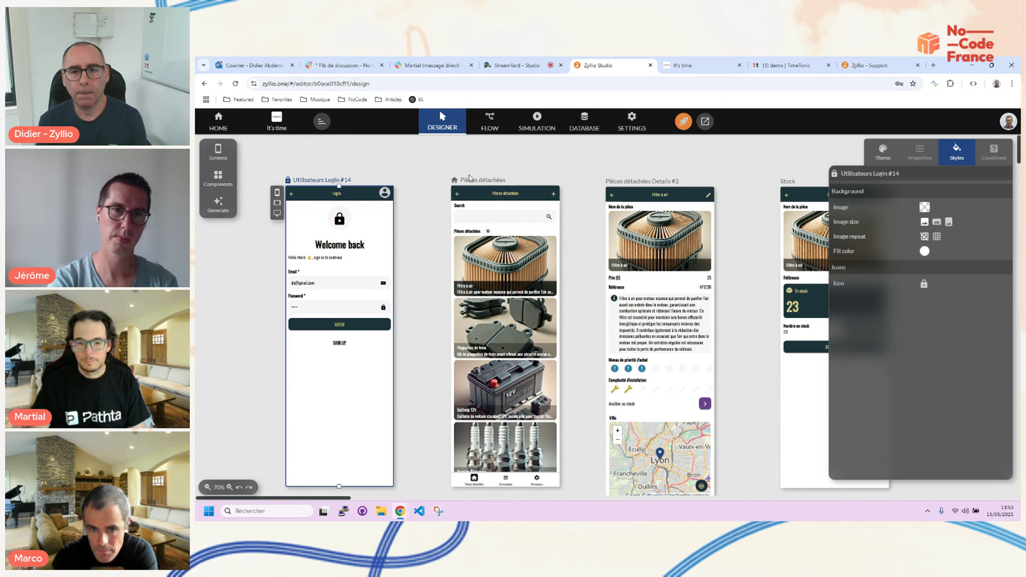
Link the Login screen's Enter button to the Pièces détachées screen and make the Login screen the app's home screen
left_click(490, 123)
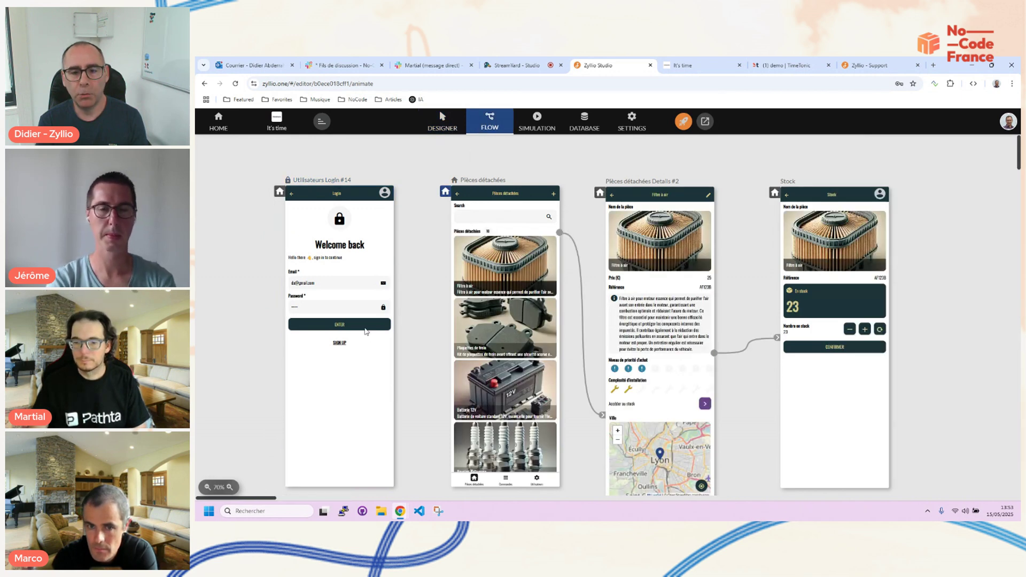
left_click_drag(394, 323, 448, 336)
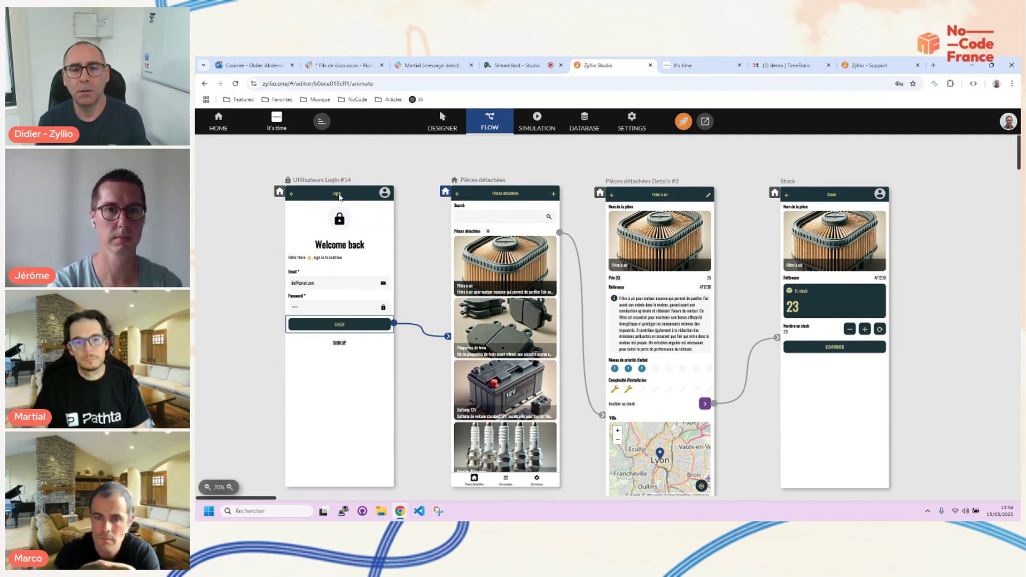
left_click(279, 193)
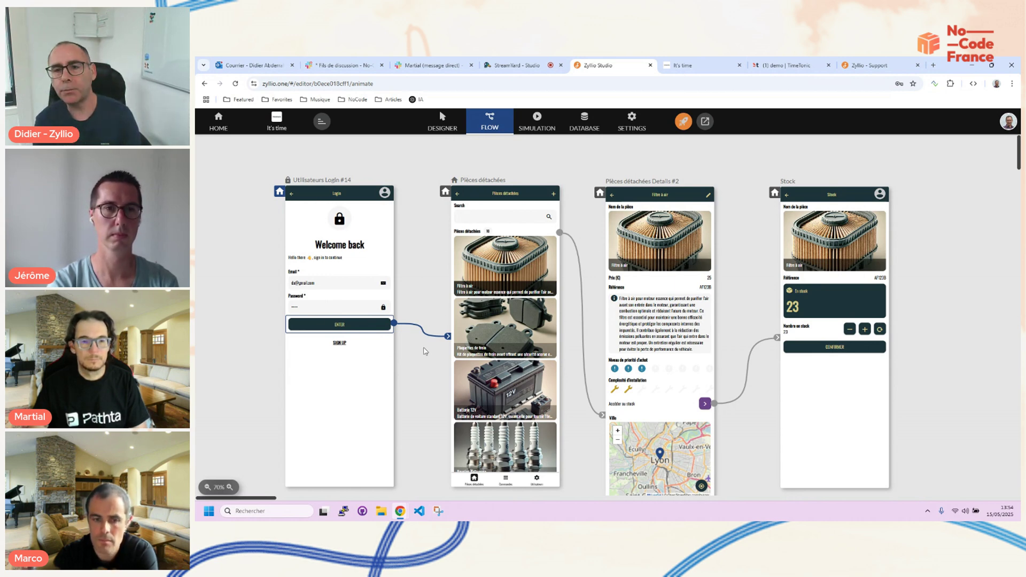
Simulate the app, sign in with the prefilled credentials to reach the Pièces détachées screen, and return to the designer
left_click(538, 122)
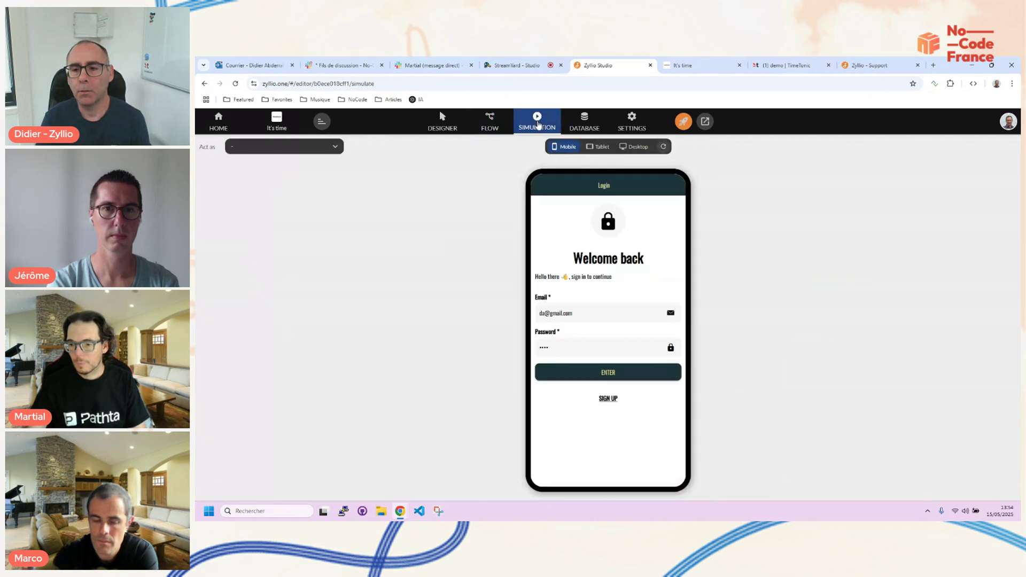
left_click(600, 378)
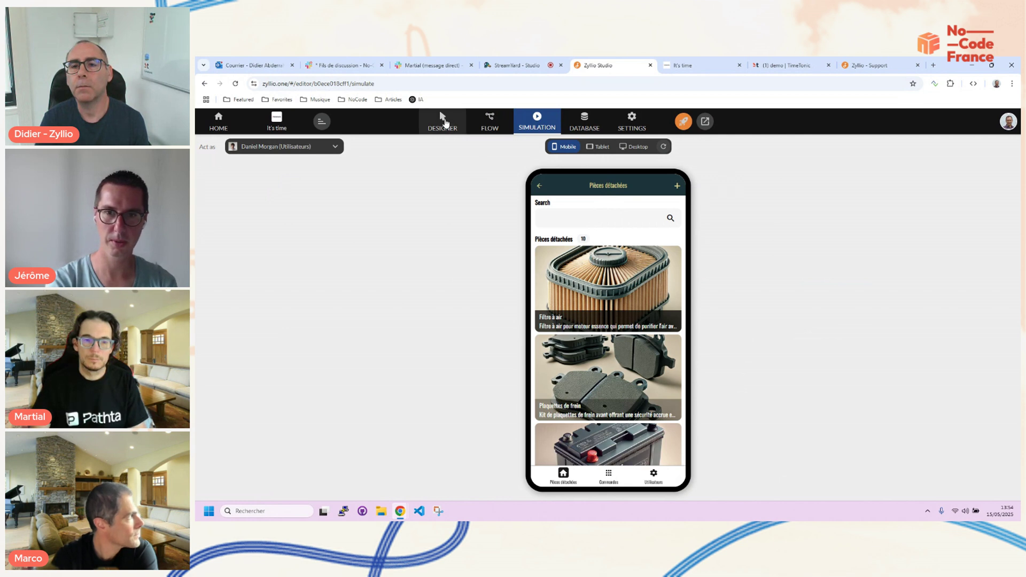
left_click(444, 122)
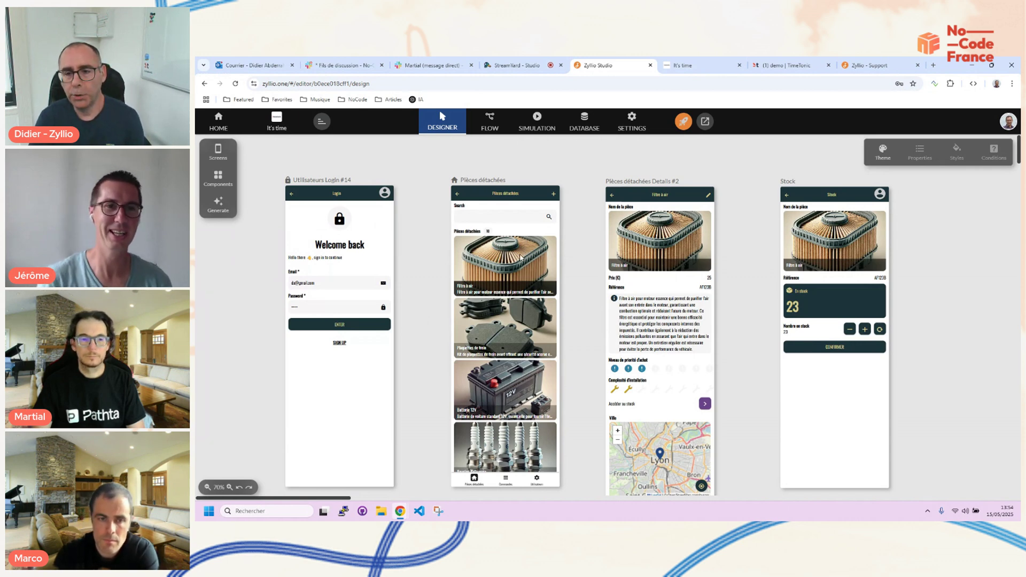
Add a second filter criterion to the Pièces détachées grid: Magasinier is equal to the login screen's User / Email
left_click(520, 257)
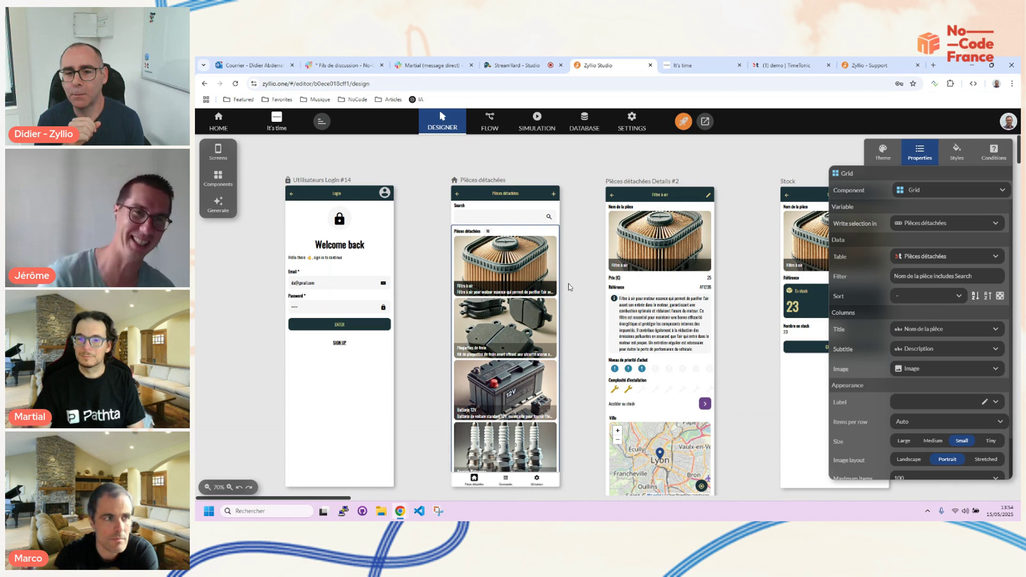
left_click(919, 277)
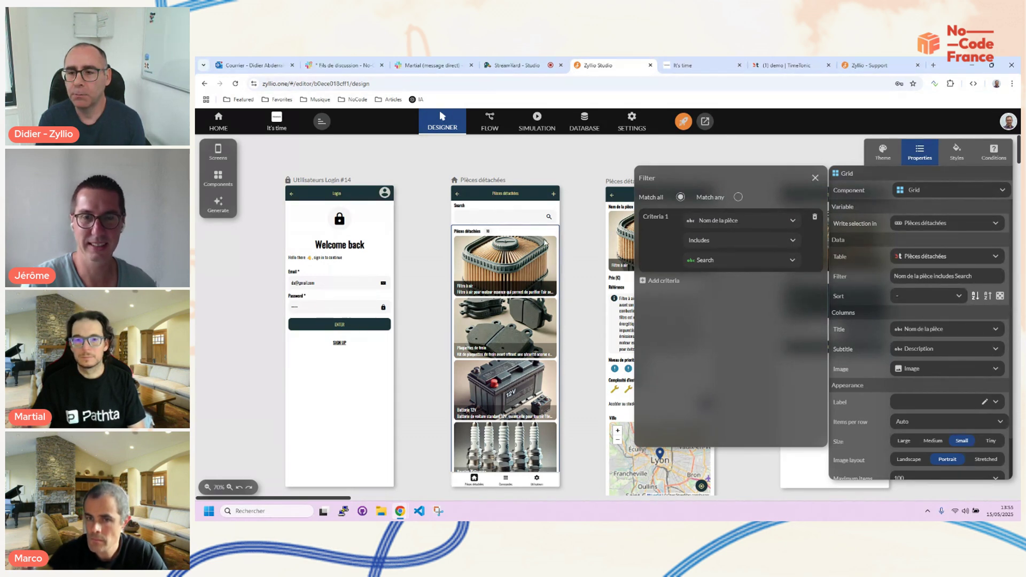
left_click(658, 283)
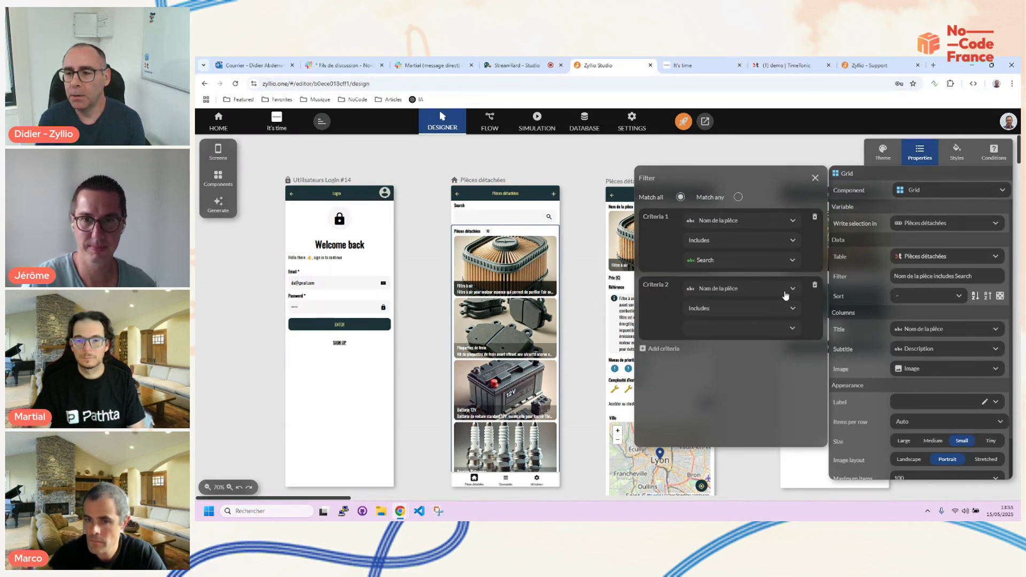
left_click(794, 290)
scroll(733, 380, "down", 2)
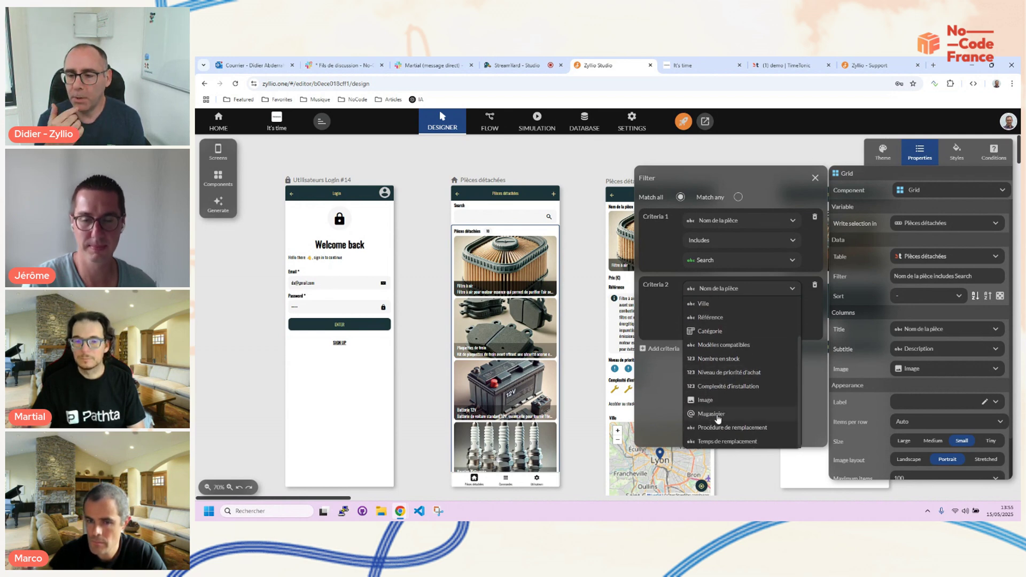
left_click(717, 417)
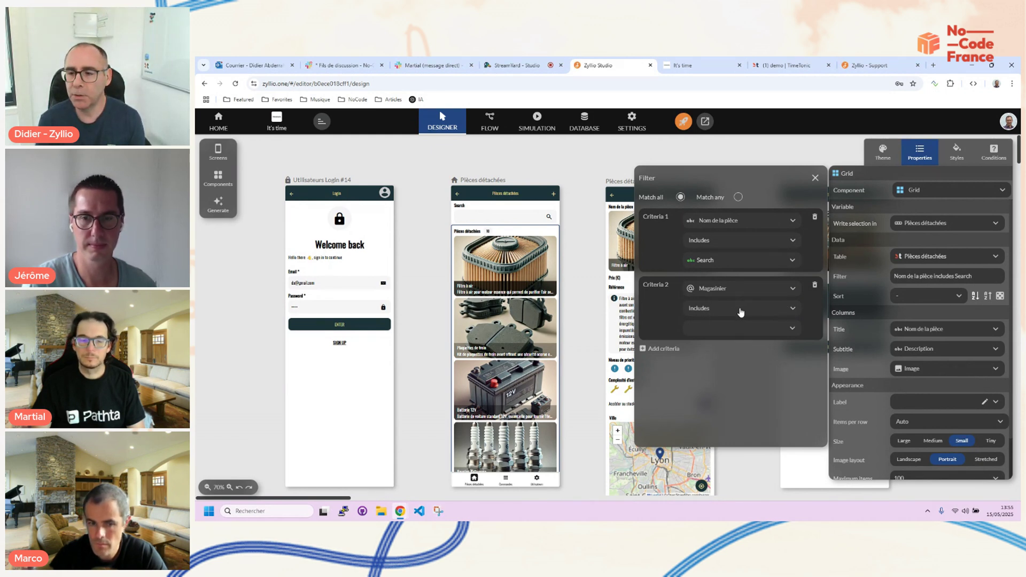
left_click(740, 313)
left_click(700, 354)
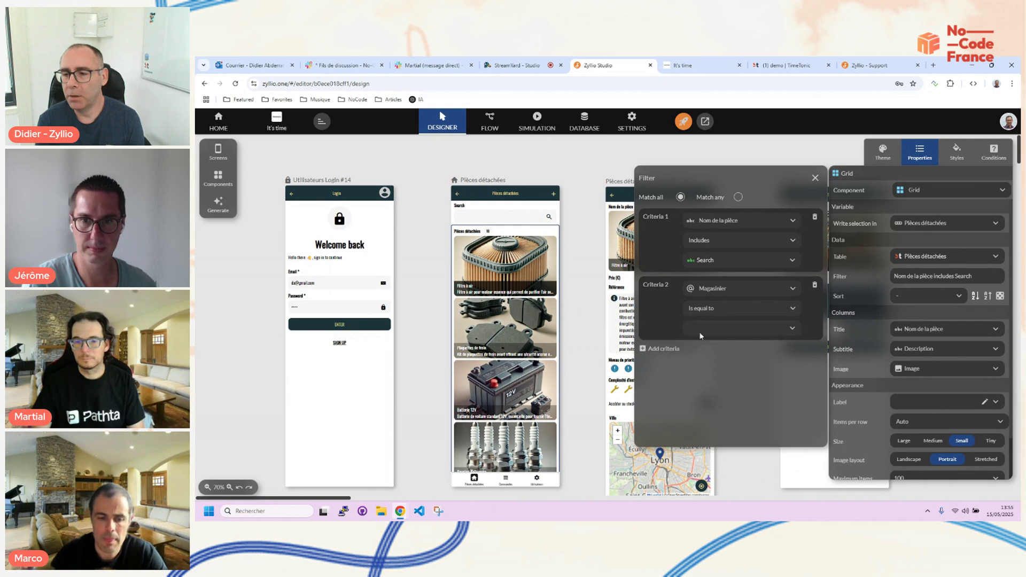
left_click(793, 329)
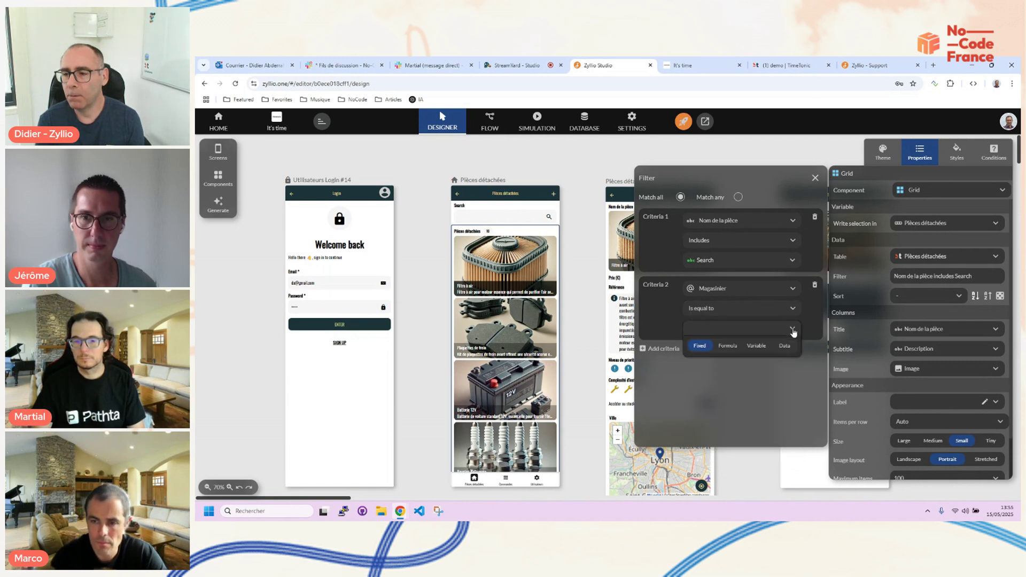
left_click(784, 345)
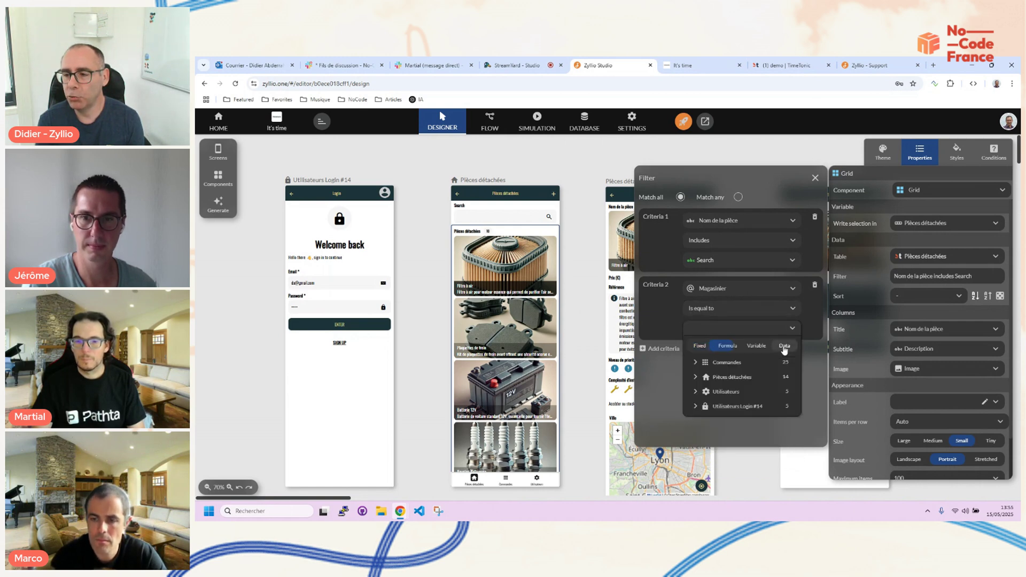
left_click(737, 409)
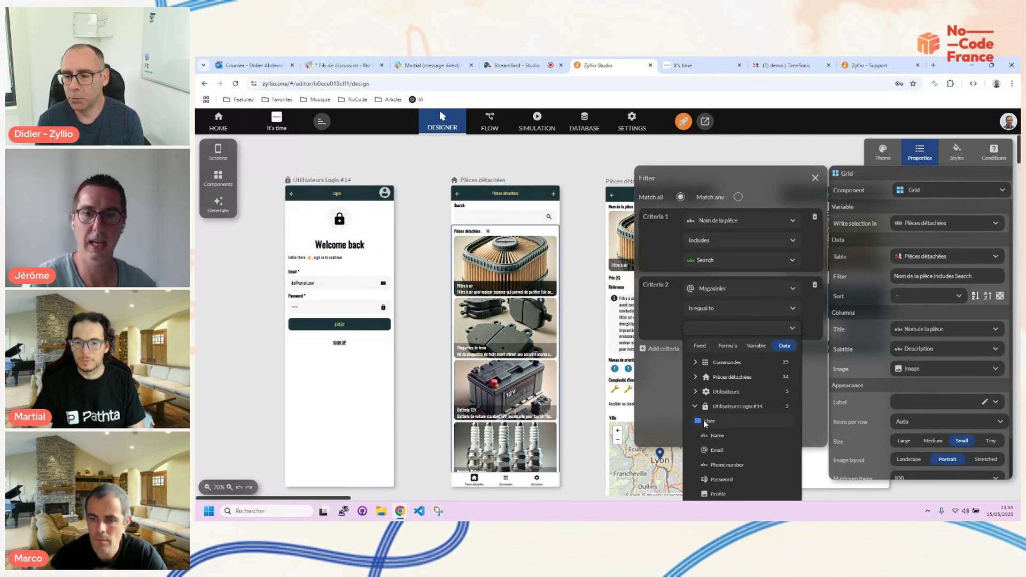
left_click(716, 450)
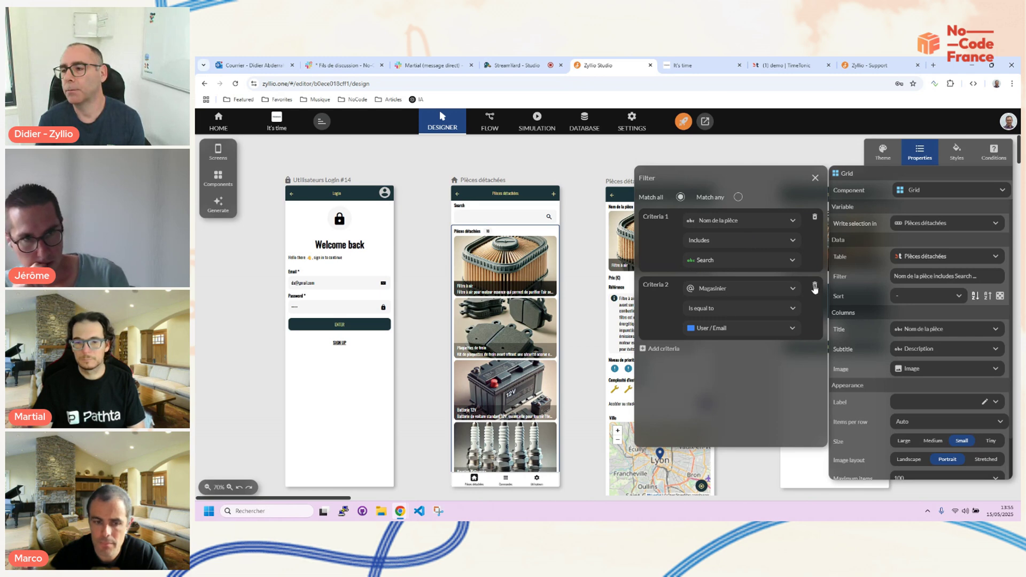
Delete the Magasinier criterion from the Pièces détachées grid's filter and close the filter settings
left_click(815, 287)
left_click(815, 178)
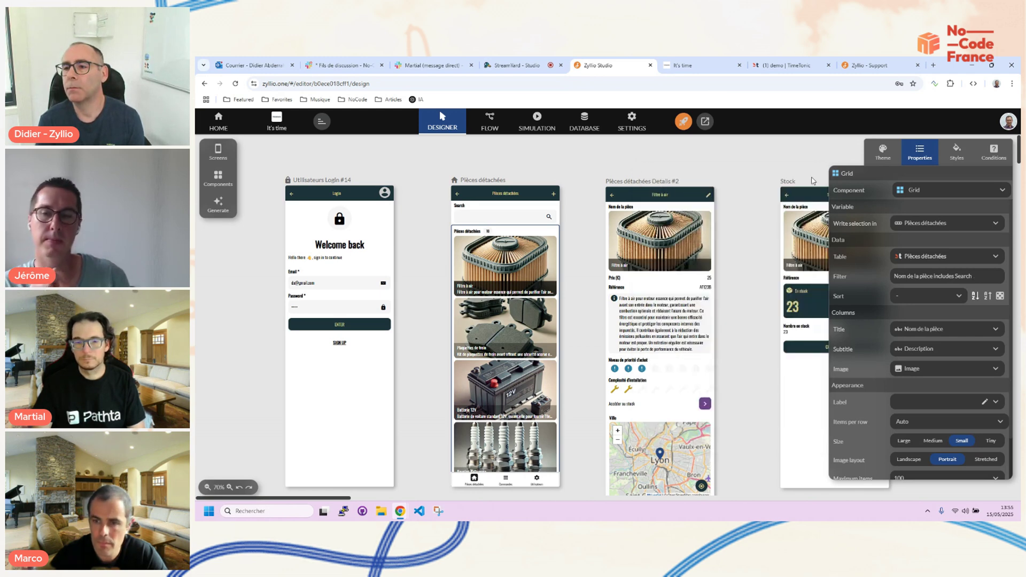
left_click(560, 158)
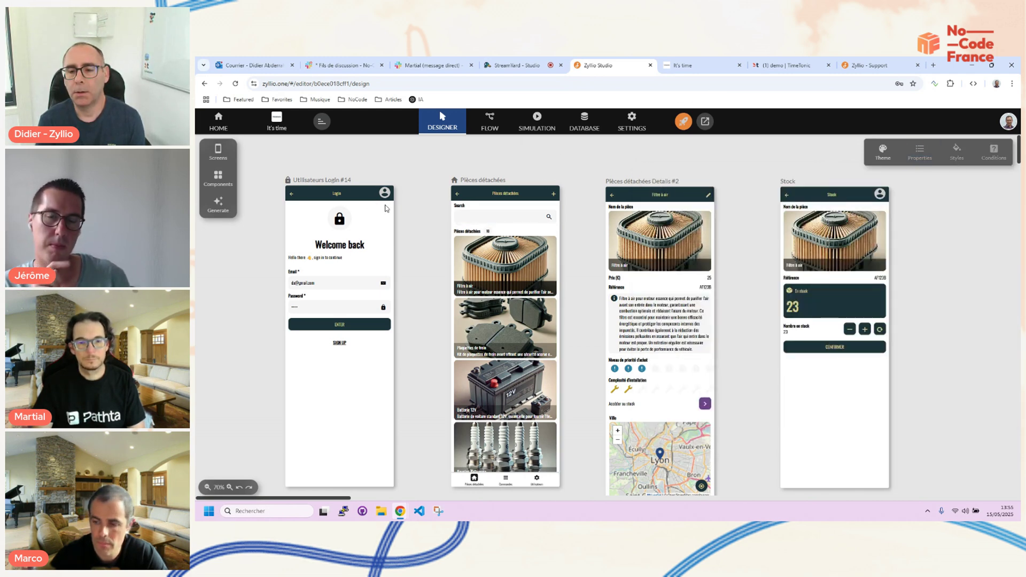
Move the Commandes screen up and to the left on the canvas and change its Grid component to a List
scroll(432, 260, "down", 10)
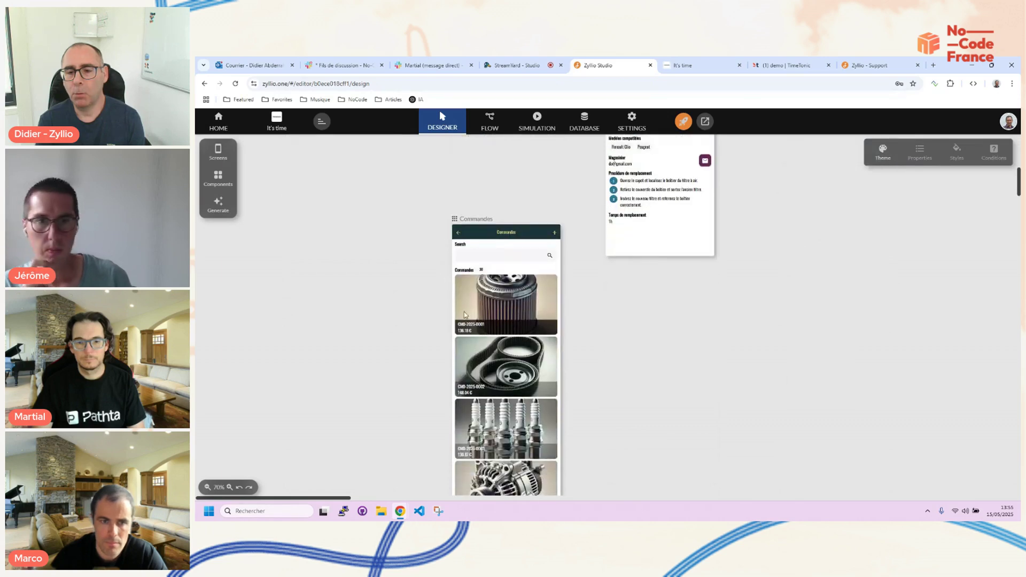
left_click(488, 317)
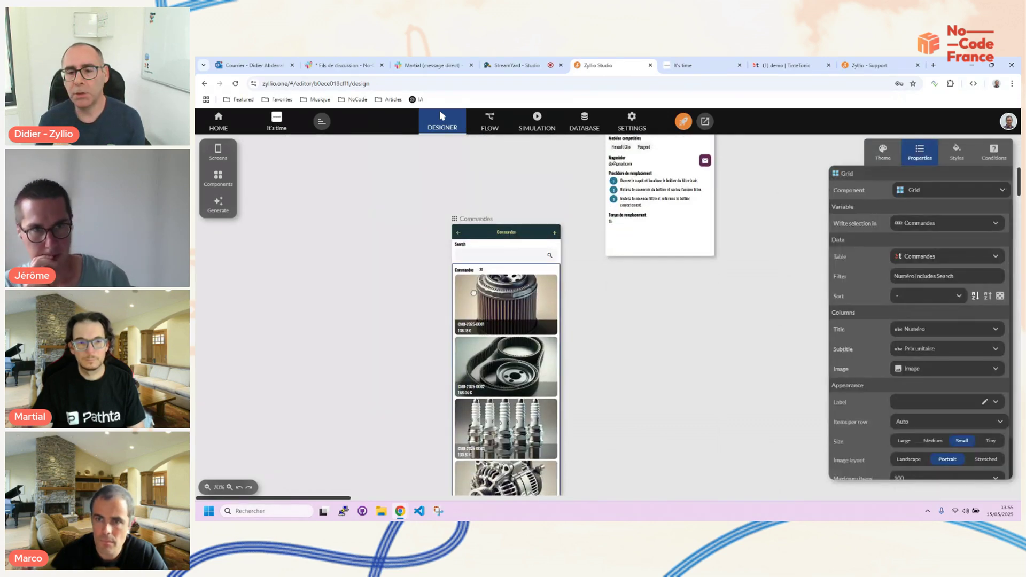
left_click_drag(496, 318, 422, 284)
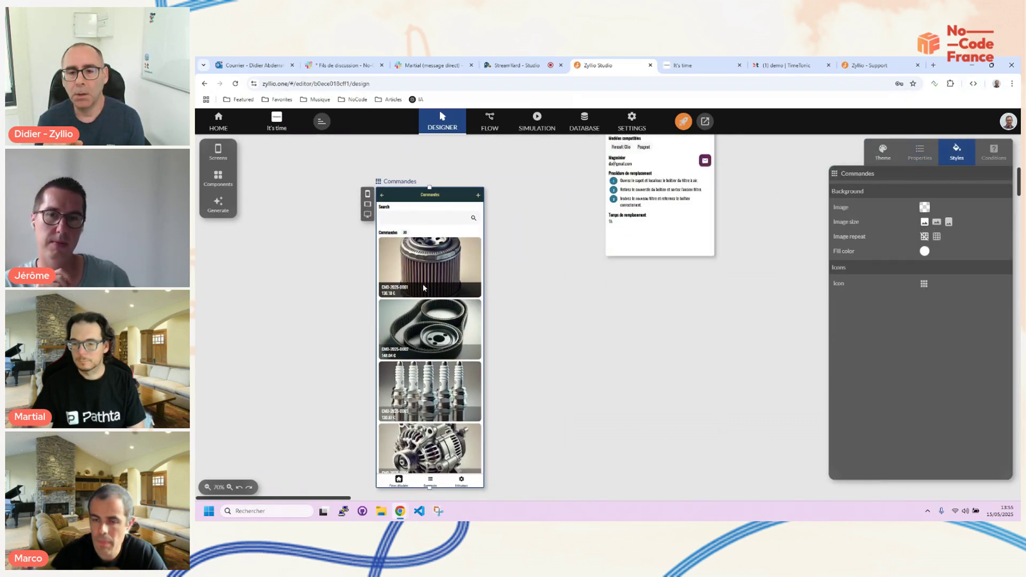
left_click(411, 274)
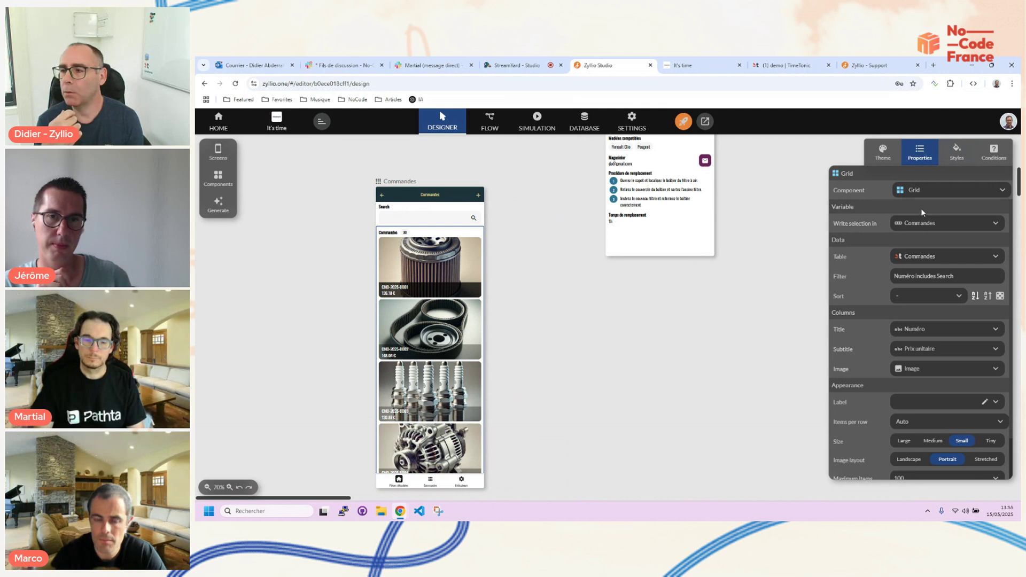
left_click(923, 190)
left_click(913, 233)
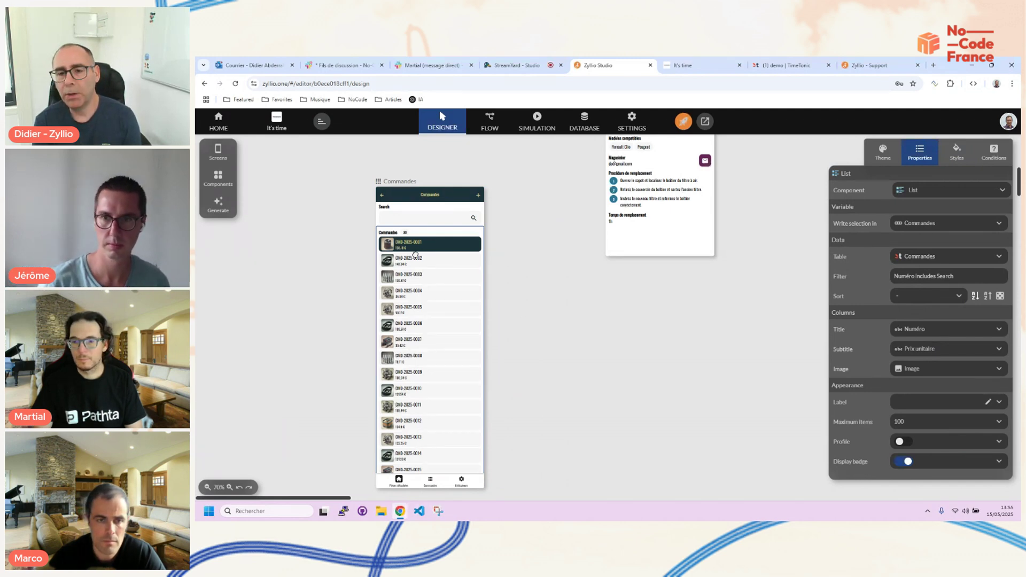
Set the Commandes list's subtitle to the Date commande column, keeping Numéro as the title
left_click(229, 487)
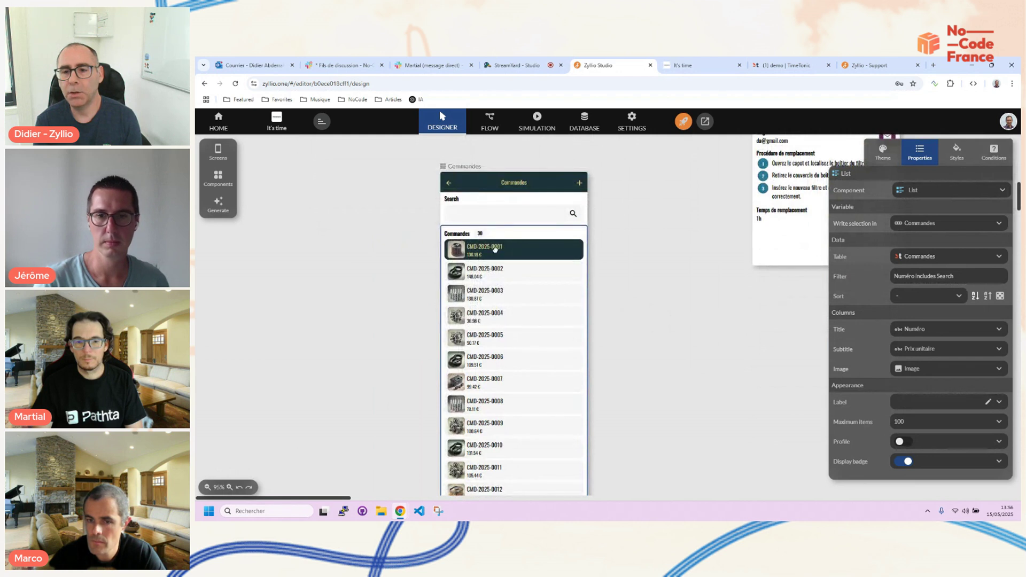
left_click(951, 330)
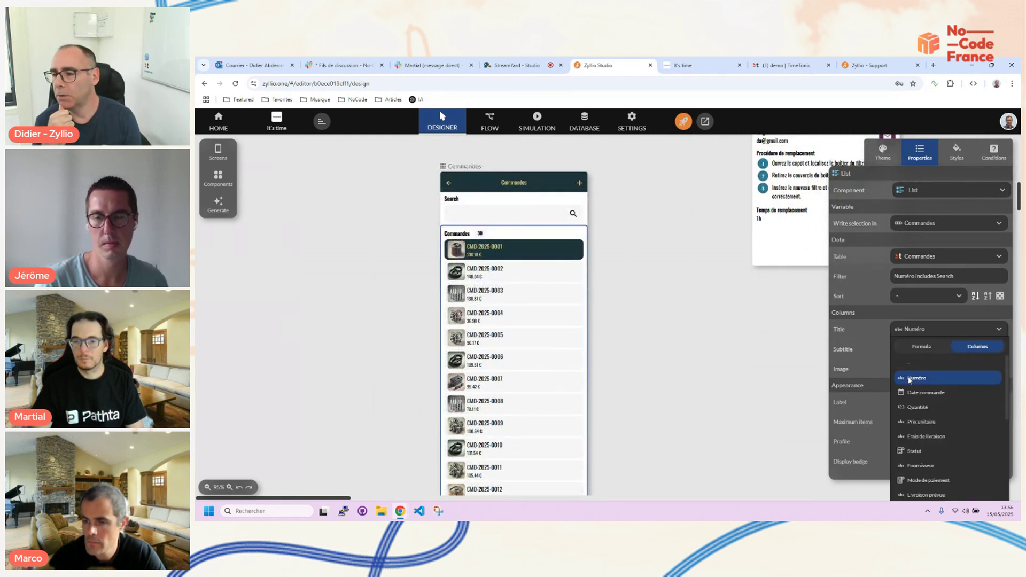
left_click(878, 334)
left_click(918, 355)
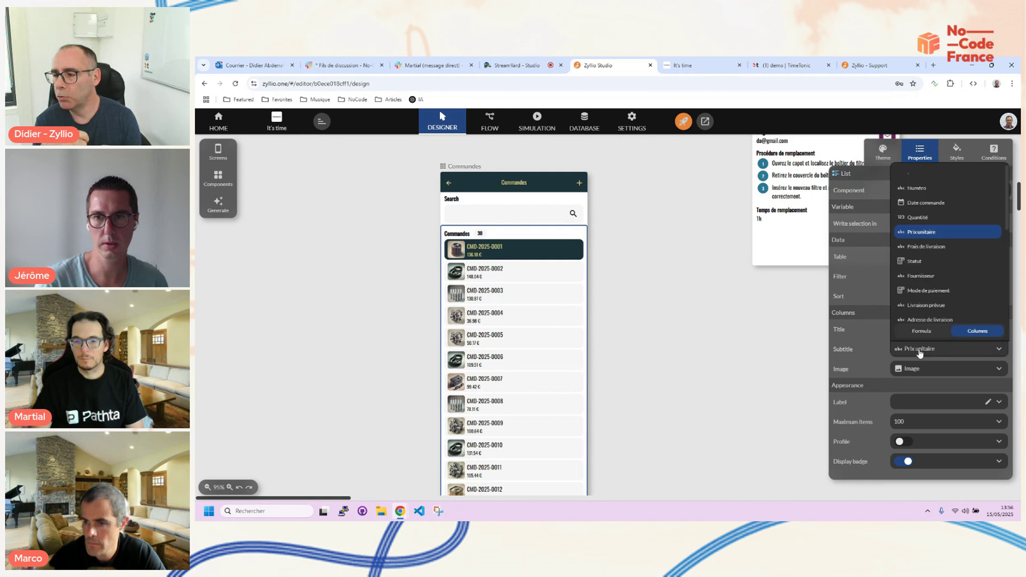
left_click(920, 205)
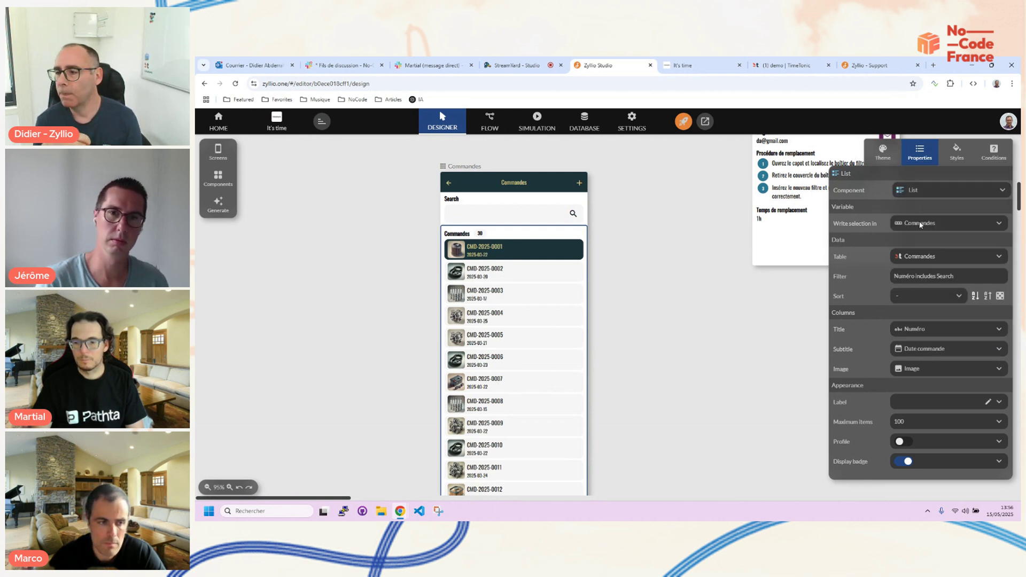
Turn the Commandes list's subtitle into a formula joining Date commande and the Quantité column with a hyphen
left_click(999, 350)
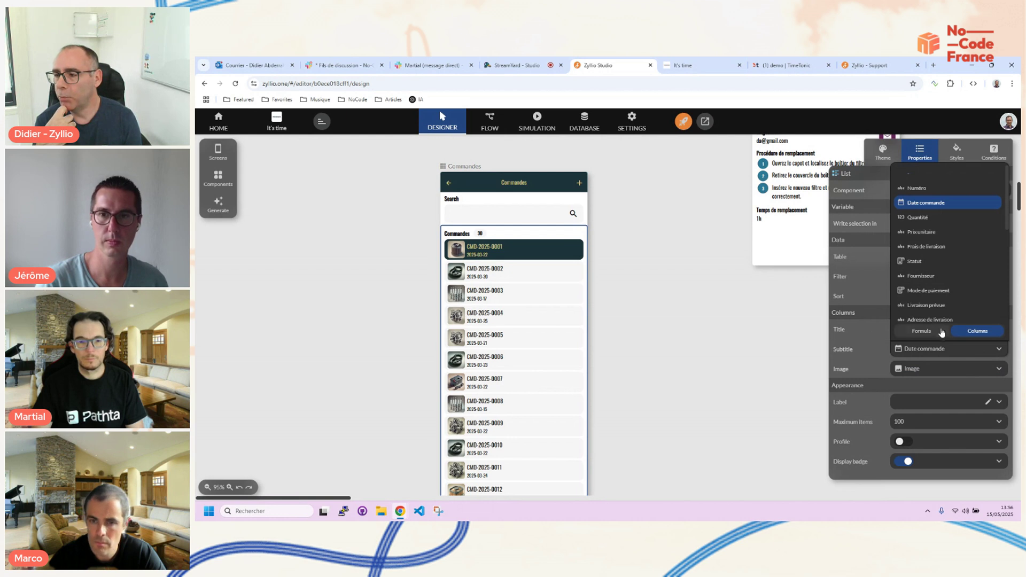
left_click(923, 331)
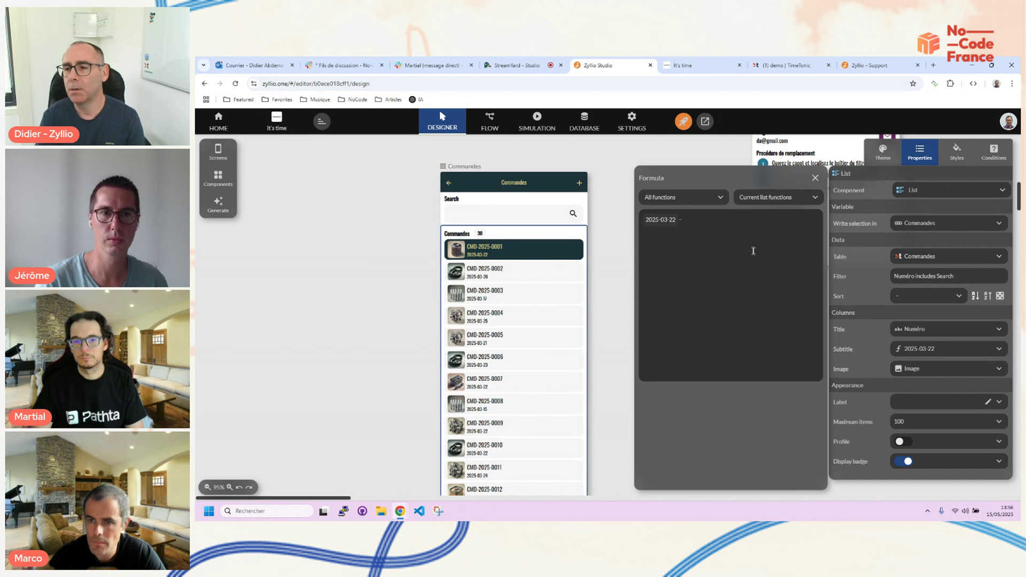
left_click(763, 198)
left_click(758, 212)
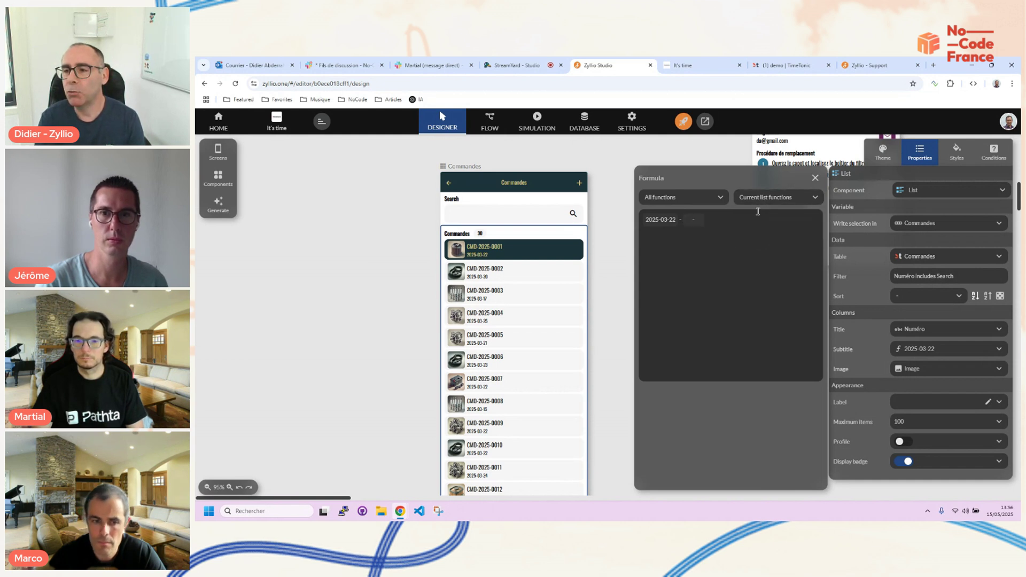
left_click(693, 220)
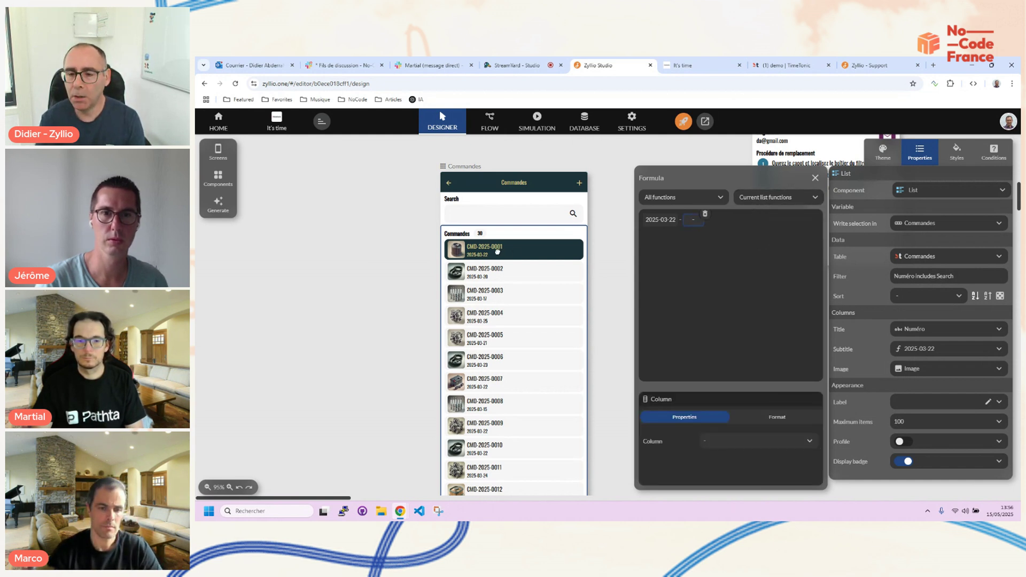
left_click(809, 442)
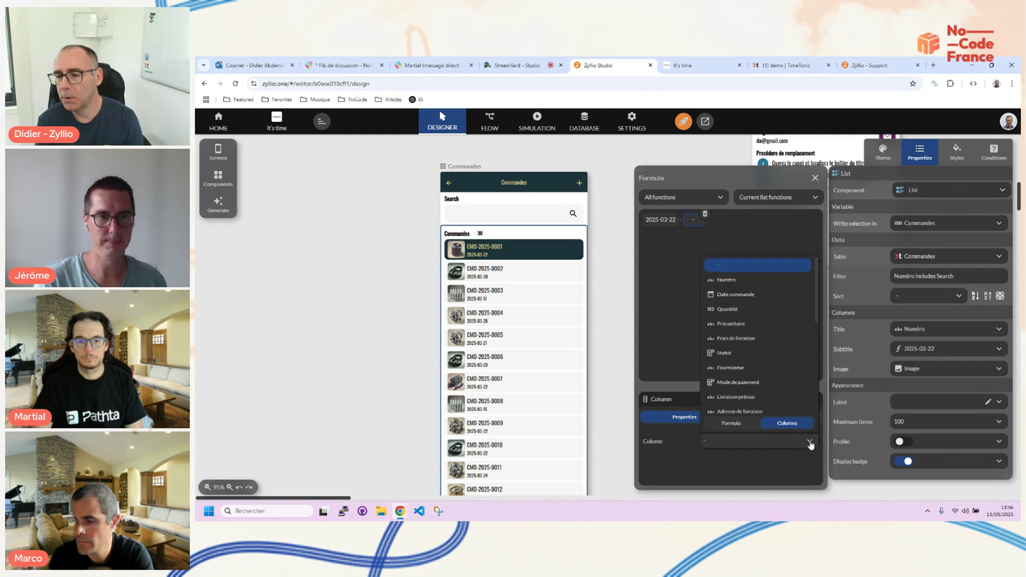
left_click(731, 309)
left_click(815, 178)
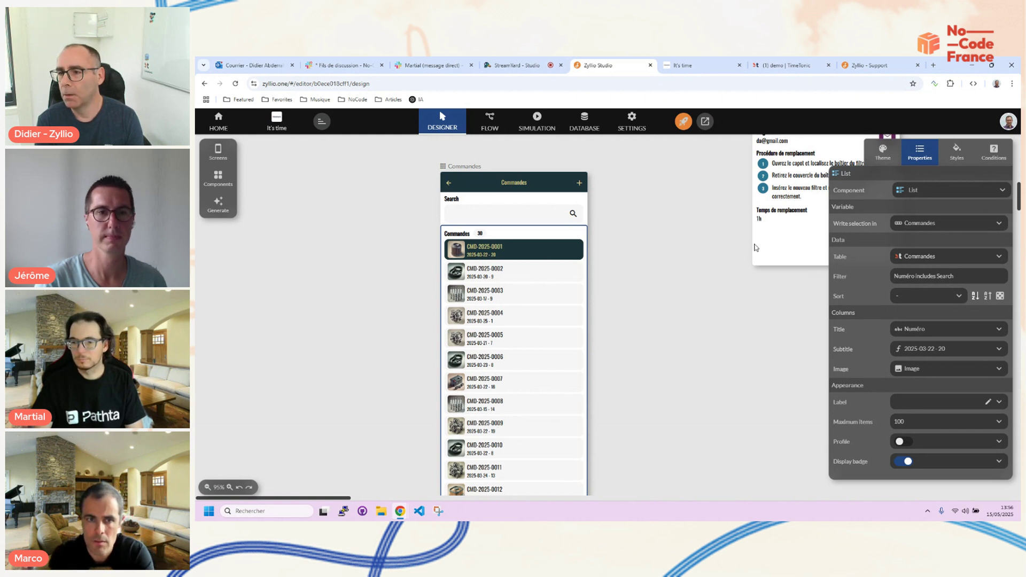
Examine the link between the Commandes and Pièces détachées tables in the database, and return to the Commandes list in the designer
left_click(583, 124)
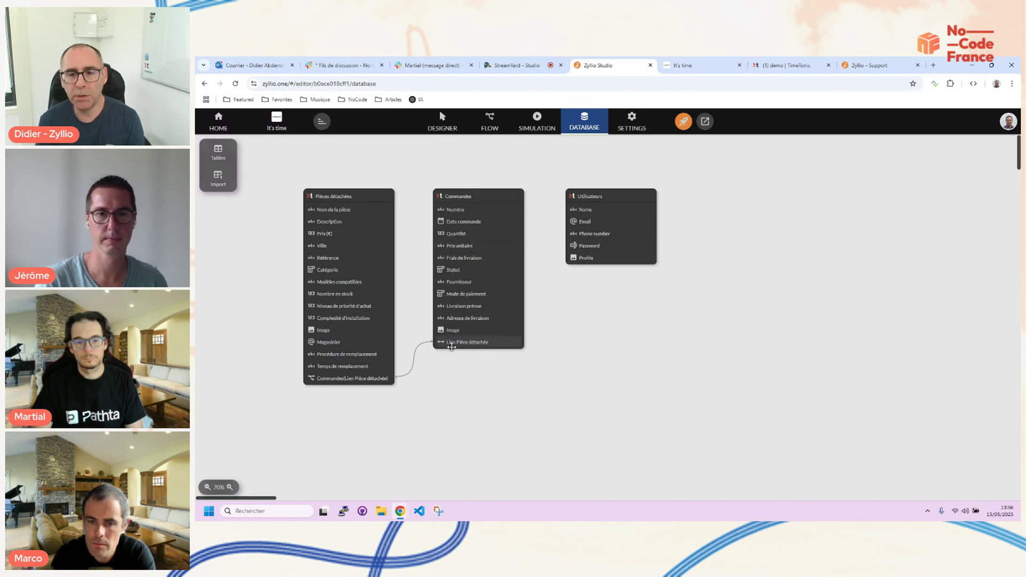
left_click(443, 120)
left_click(513, 258)
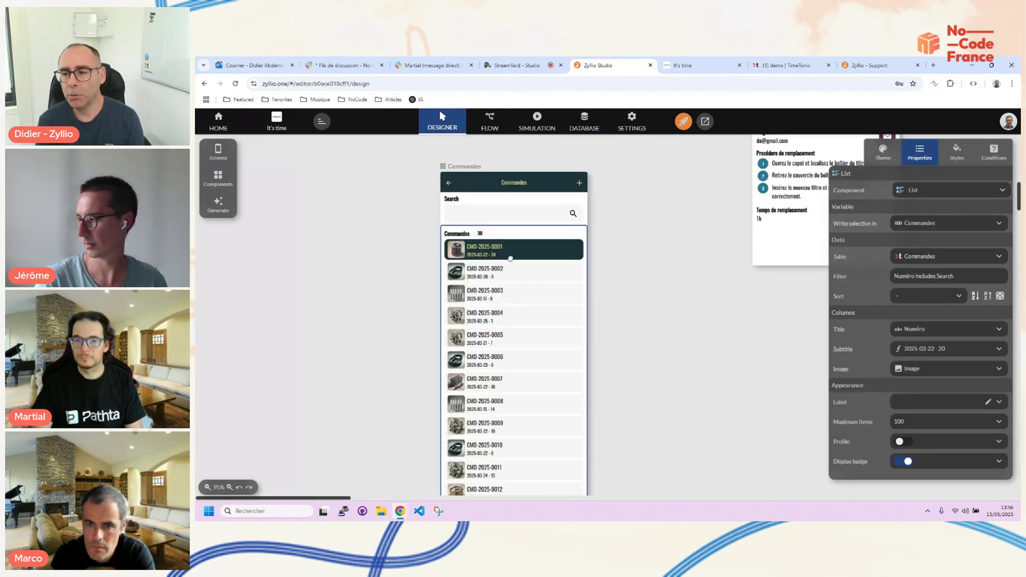
Check the Lien Pièce détachée column in the database and reselect the Commandes list in the designer
left_click(585, 125)
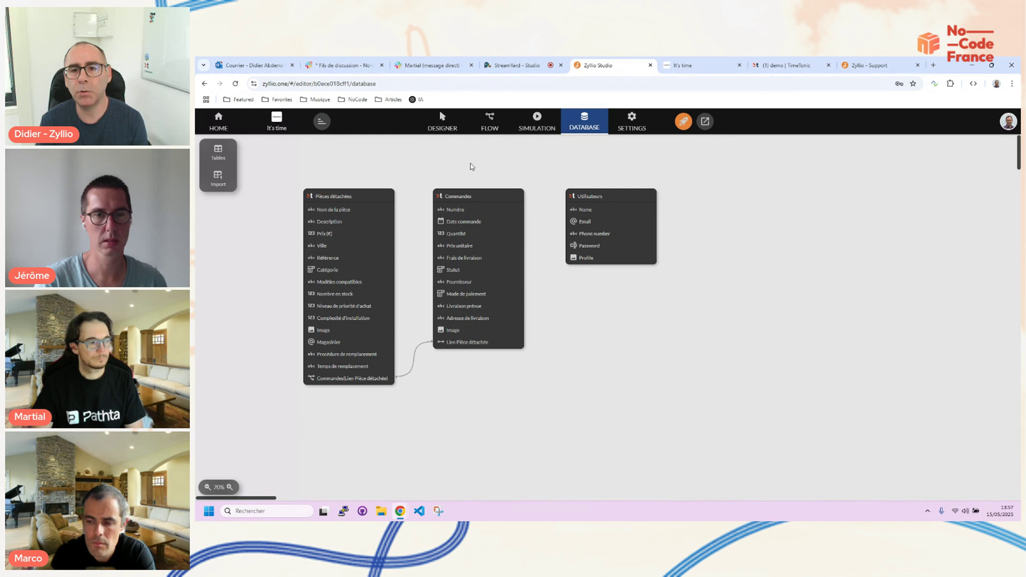
left_click(442, 122)
left_click(495, 287)
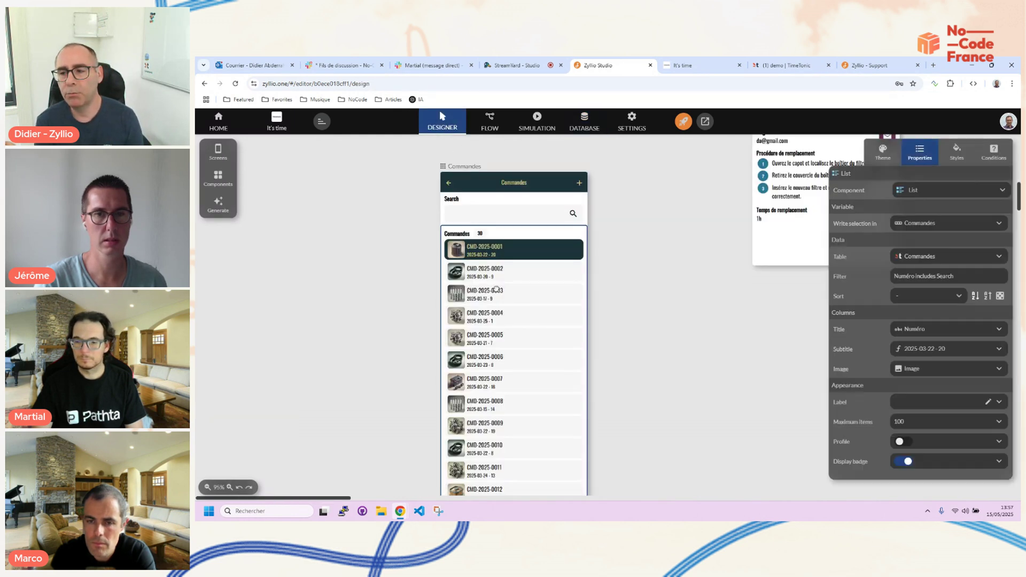
Set the Commandes list's title to the linked column Lien Pièce détachée / Catégorie
left_click(1001, 330)
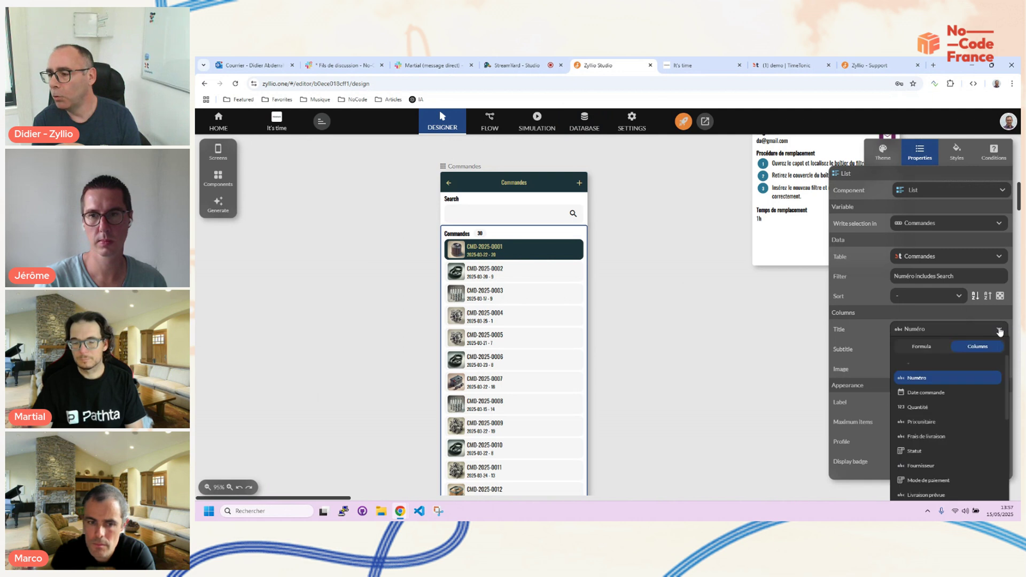
scroll(962, 401, "down", 5)
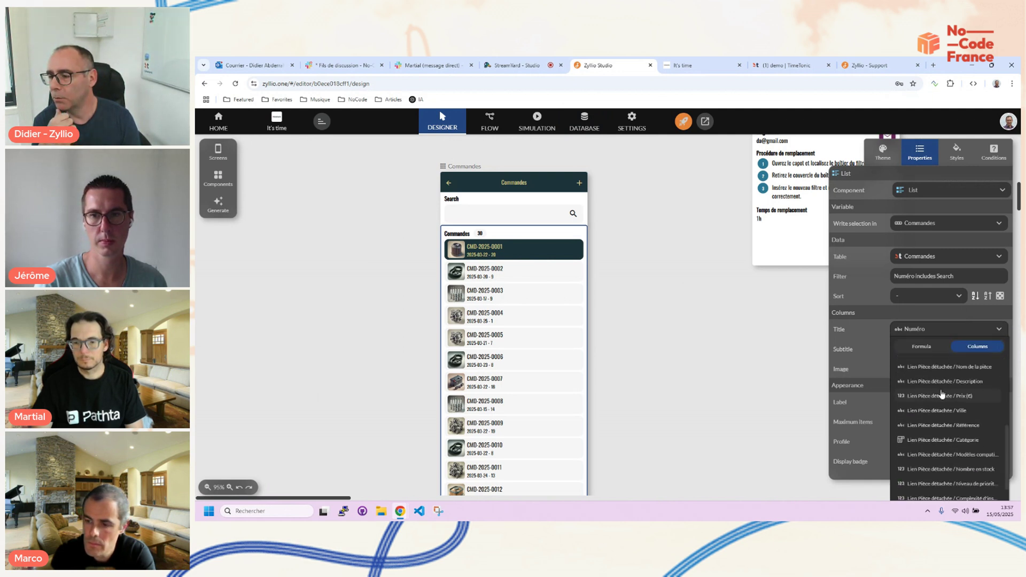
scroll(947, 417, "up", 2)
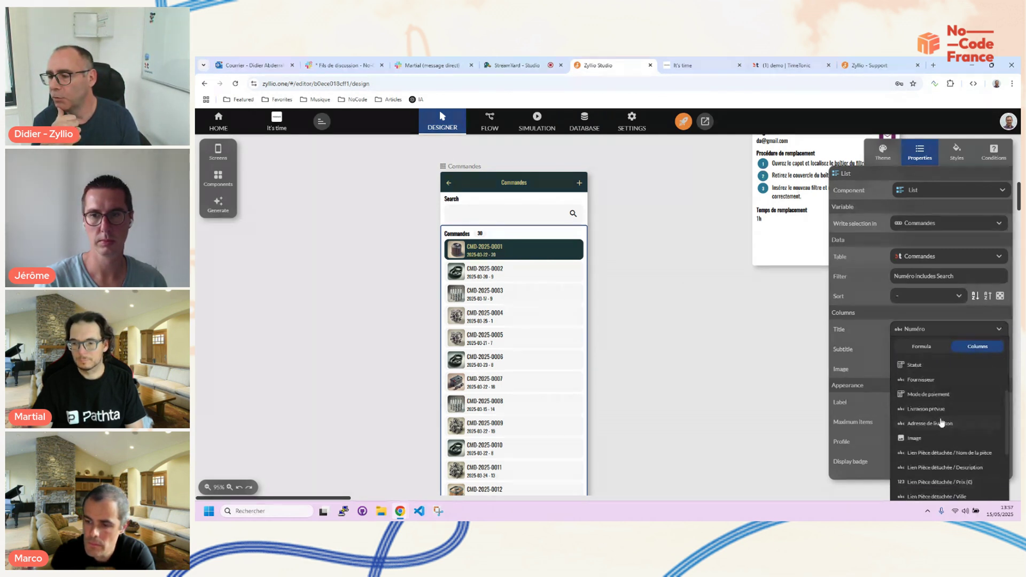
scroll(935, 417, "up", 3)
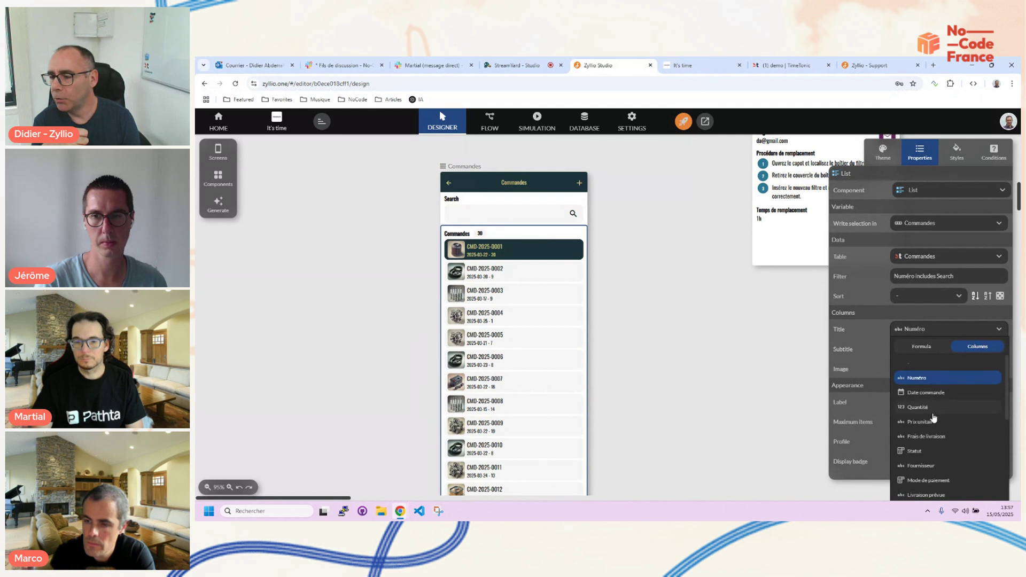
scroll(934, 417, "down", 3)
scroll(930, 428, "down", 2)
scroll(929, 427, "down", 3)
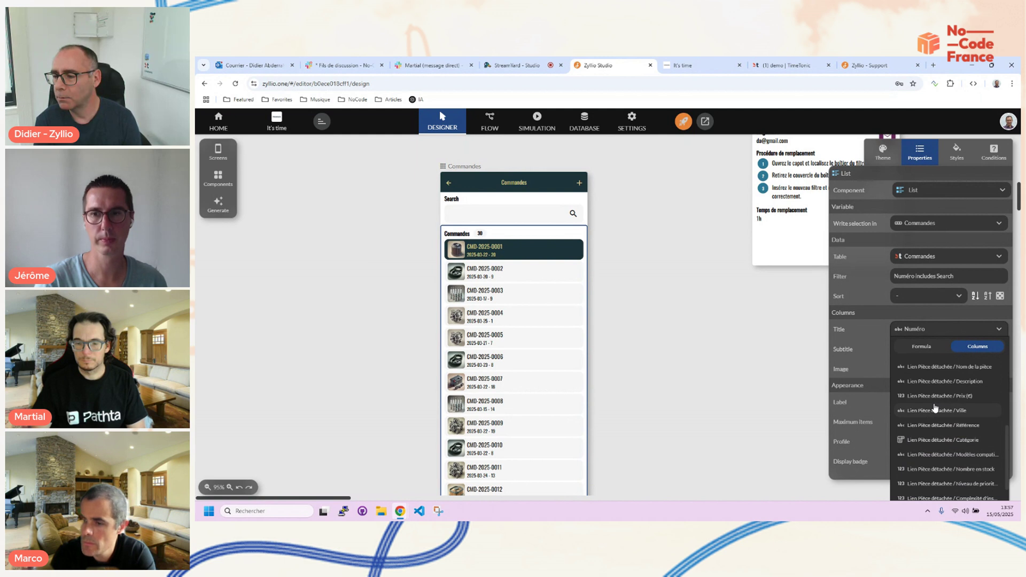
left_click(946, 441)
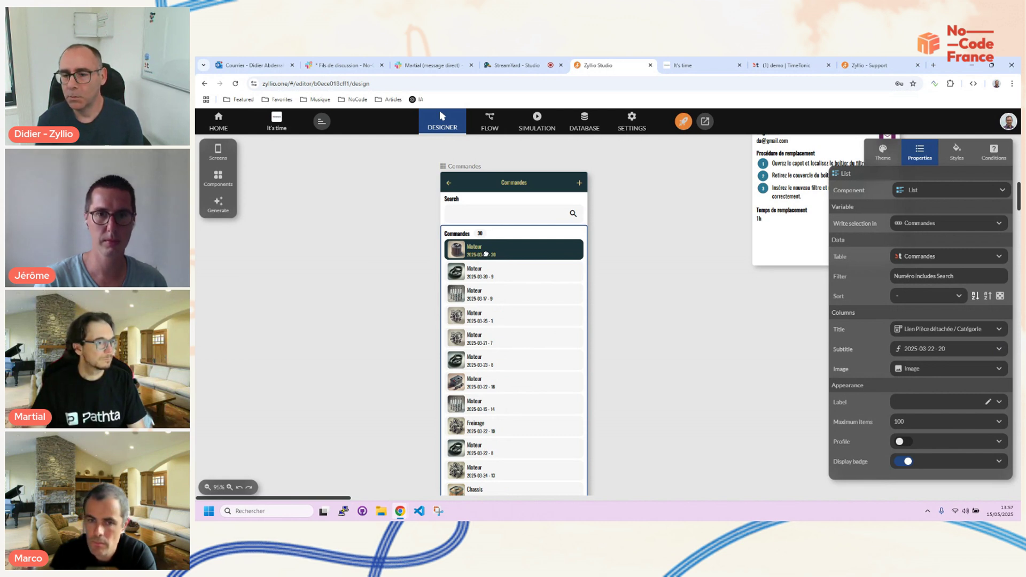
Set the Commandes list's title to the linked column Lien Pièce détachée / Nom de la pièce
left_click(998, 330)
scroll(954, 420, "down", 3)
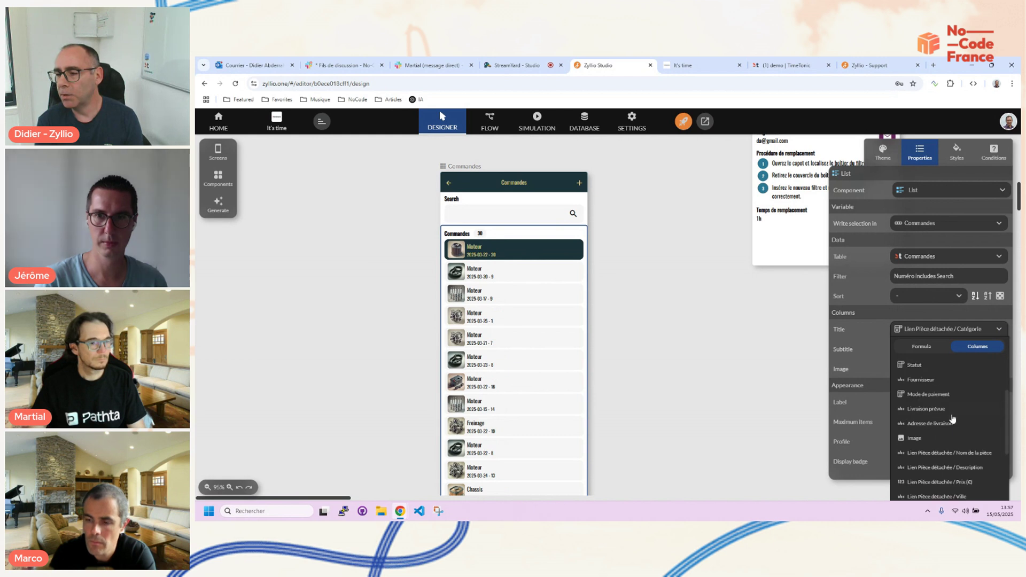
scroll(946, 441, "down", 2)
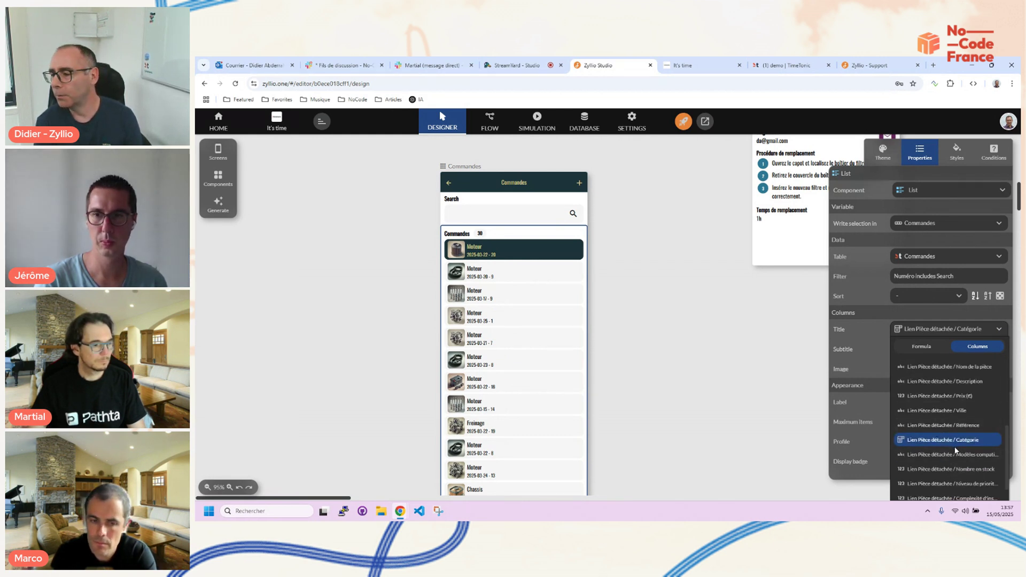
scroll(912, 381, "up", 3)
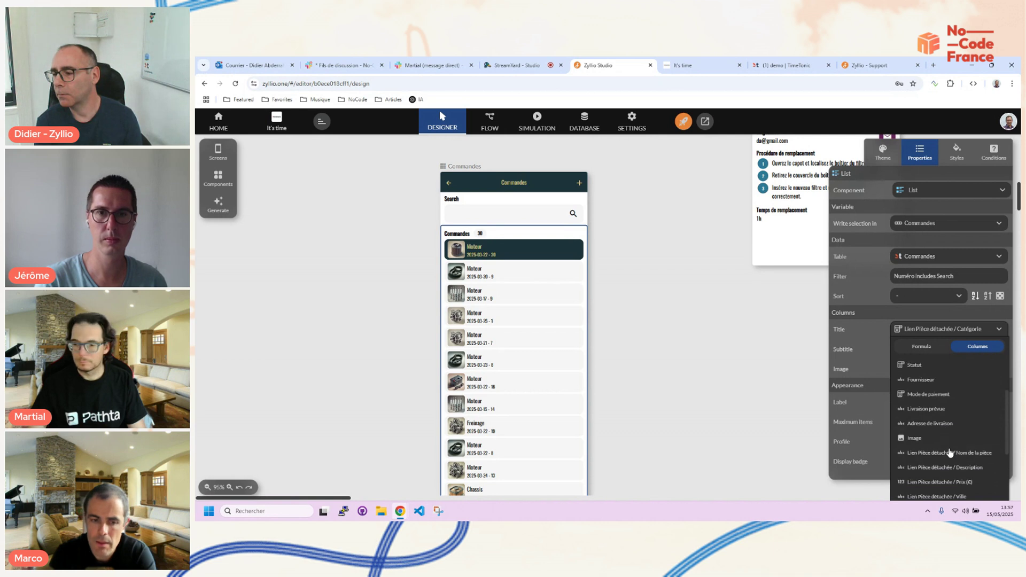
left_click(951, 454)
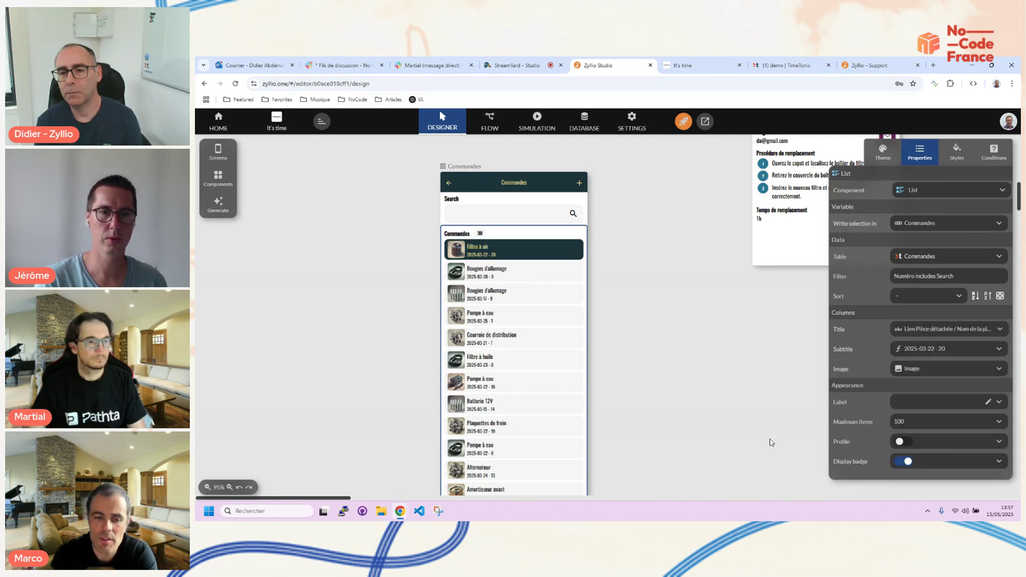
left_click(370, 296)
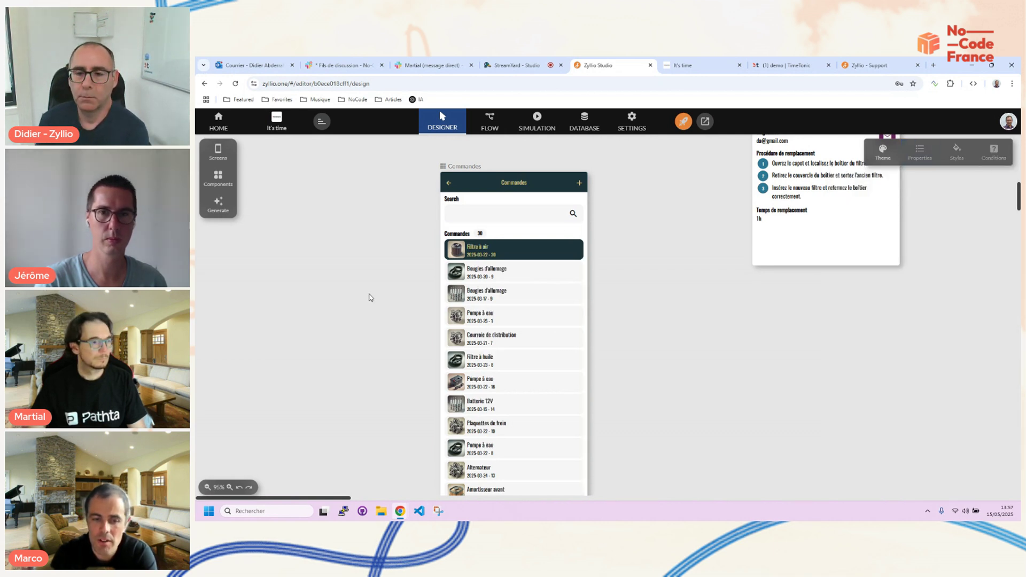
Move the Commandes screen on the canvas so it sits directly below the Utilisateurs Login screen
scroll(207, 487, "down", 5)
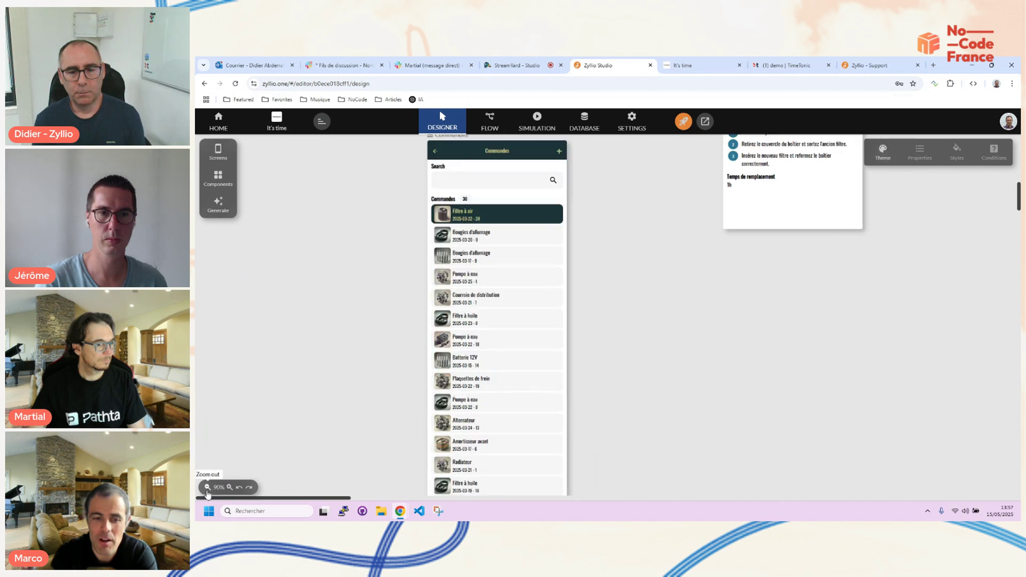
scroll(479, 249, "up", 4)
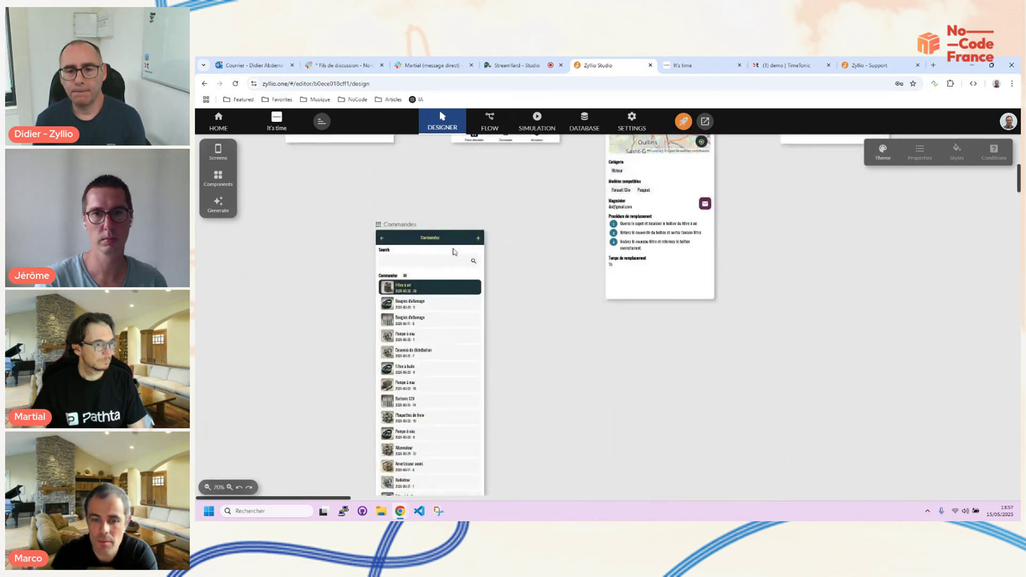
left_click(403, 224)
left_click_drag(453, 260, 363, 211)
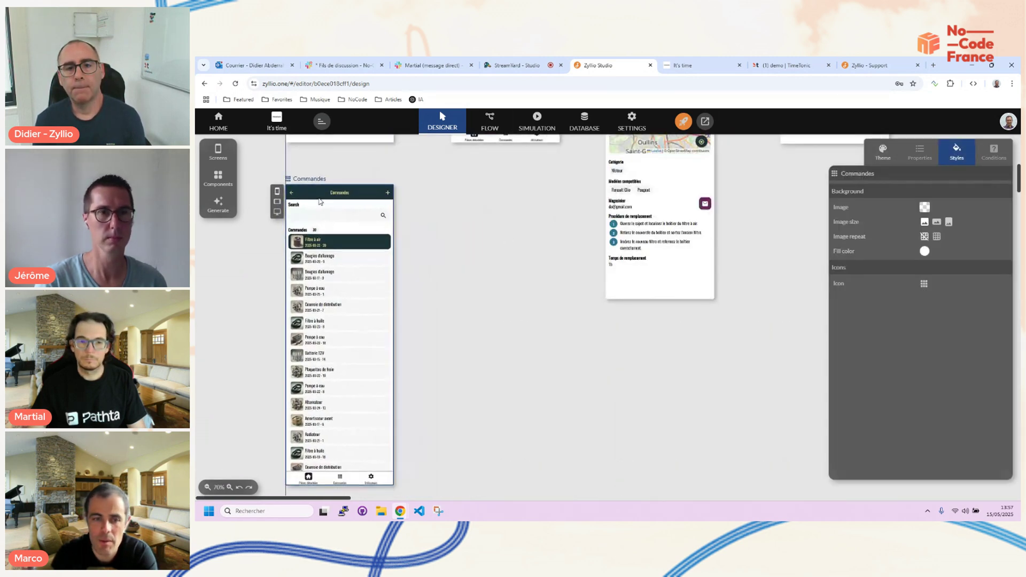
left_click(479, 237)
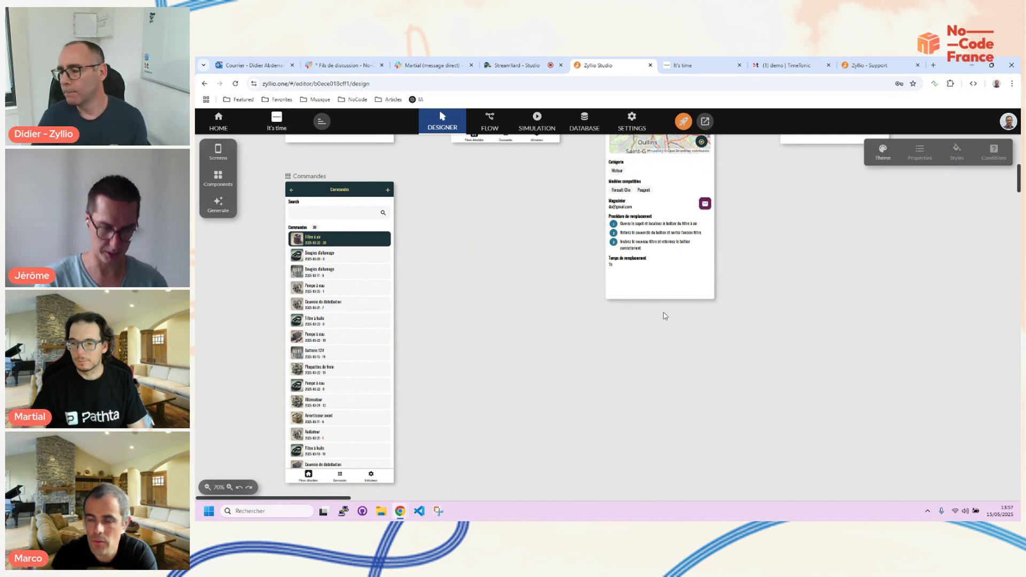
Switch to the Zyllio website and review its pricing plans and its documentation and support sections
left_click(877, 67)
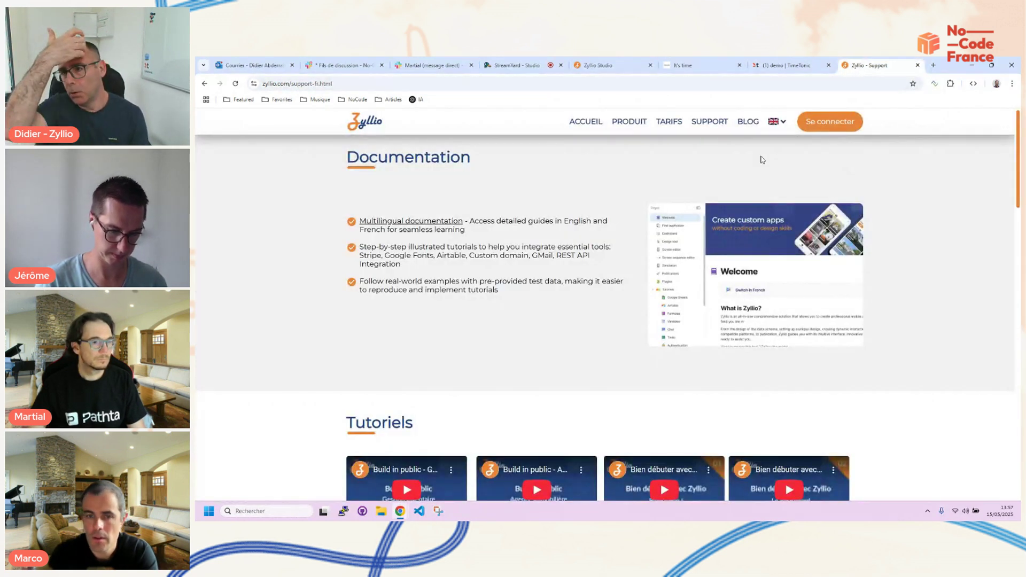
left_click(670, 122)
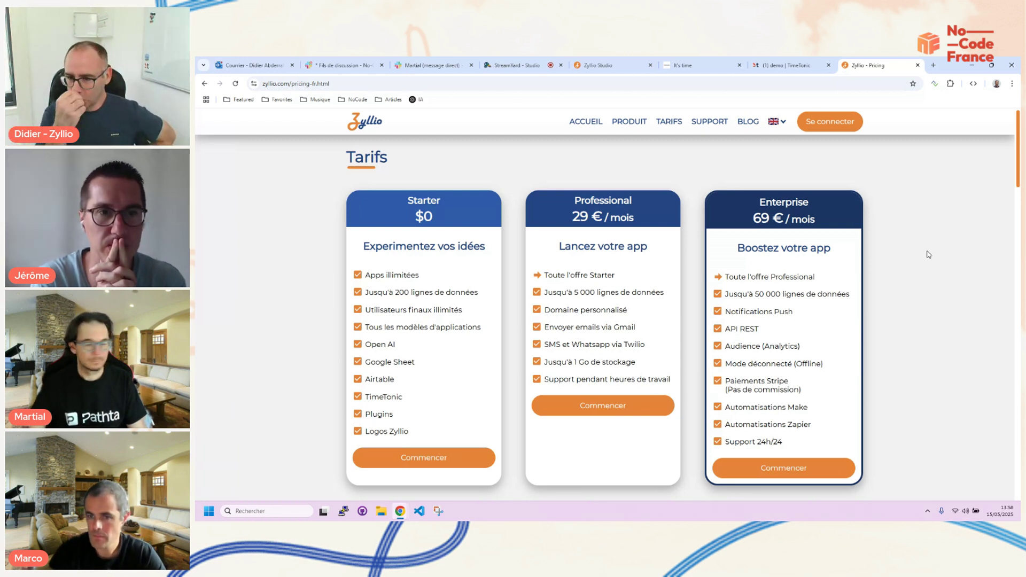
scroll(502, 287, "down", 4)
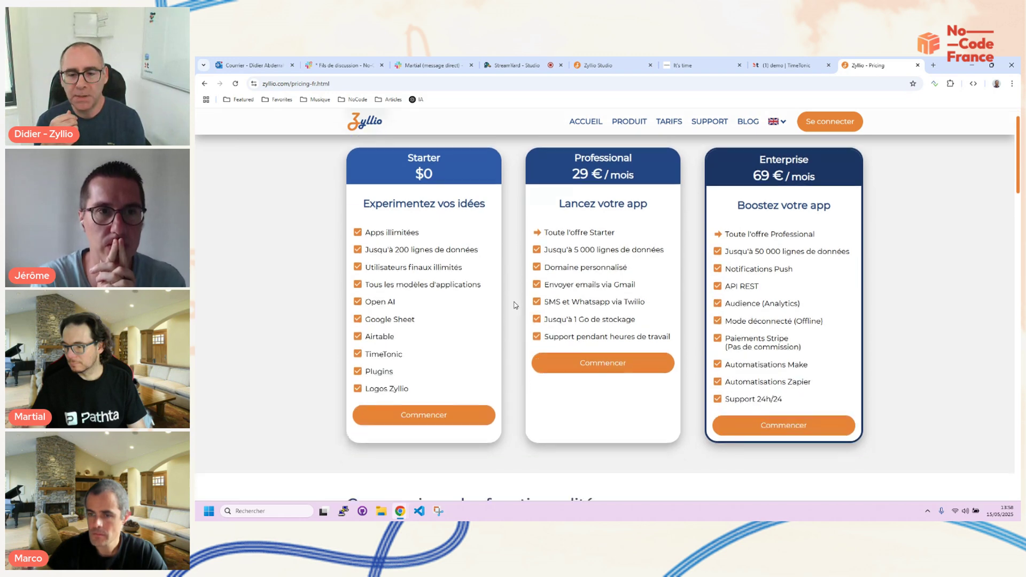
scroll(552, 302, "up", 4)
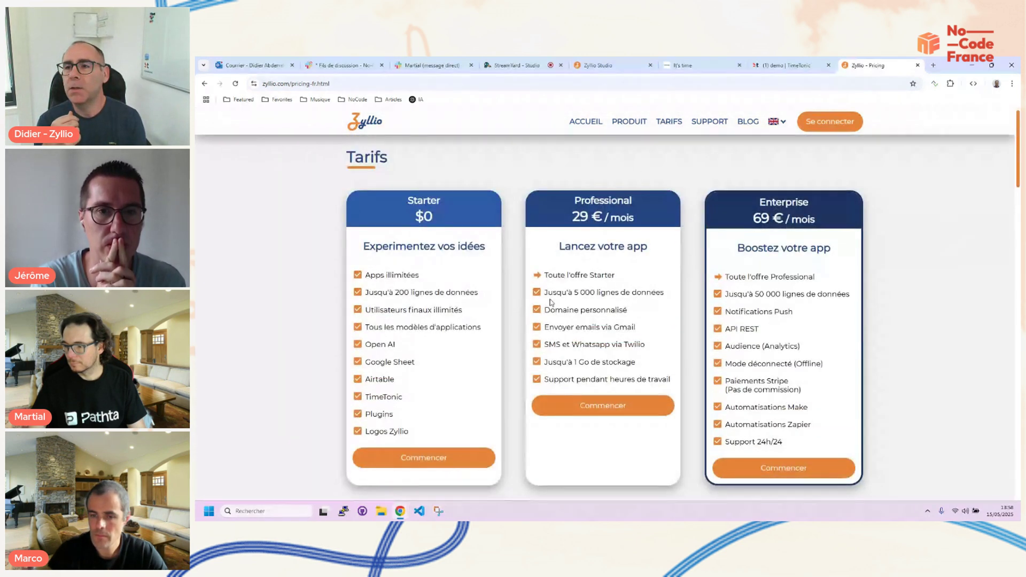
left_click(710, 122)
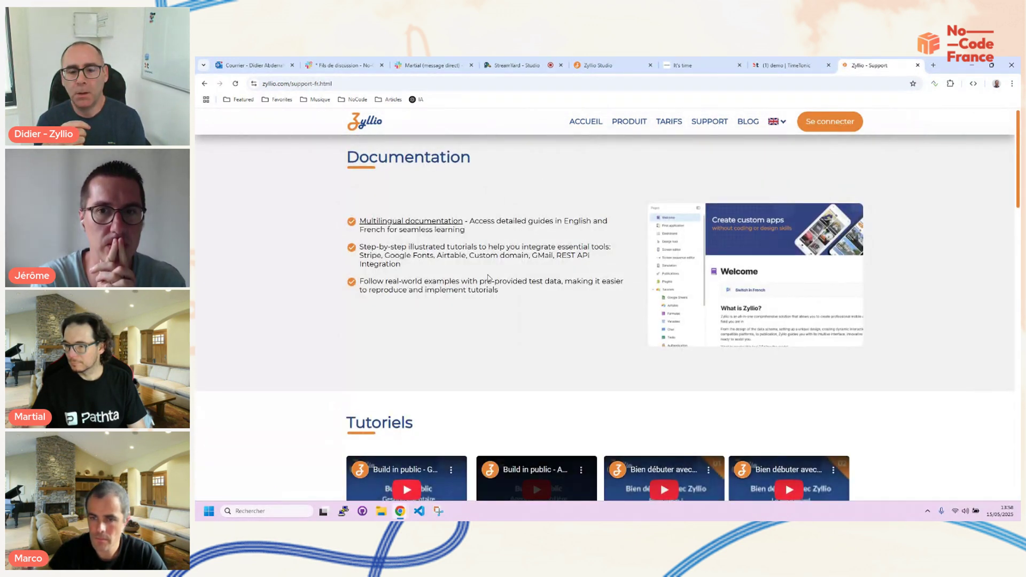
scroll(490, 291, "down", 8)
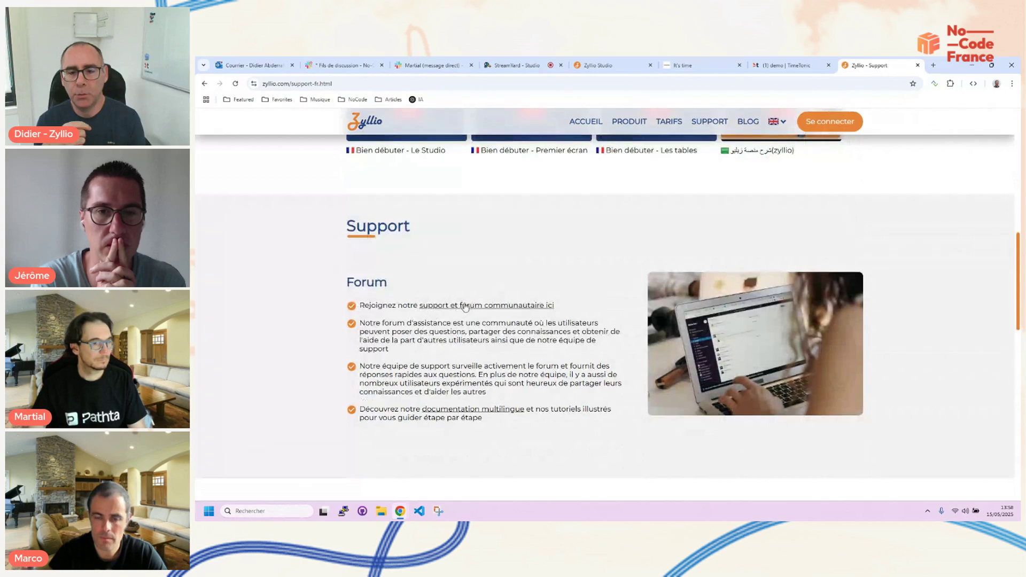
scroll(497, 309, "up", 8)
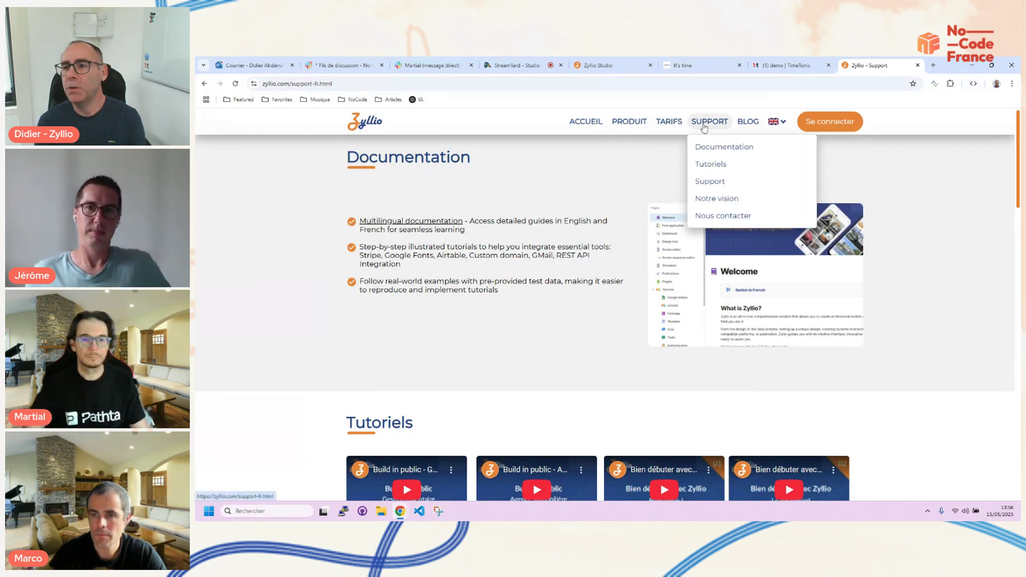
left_click(674, 124)
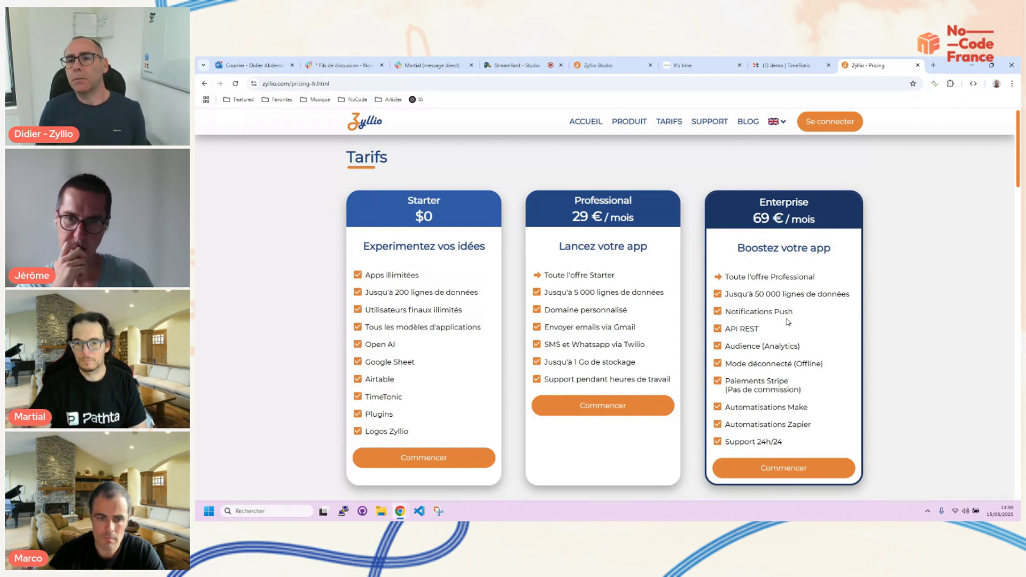
Switch back to Zyllio Studio and review the app's database tables and the integrations in its settings
left_click(617, 67)
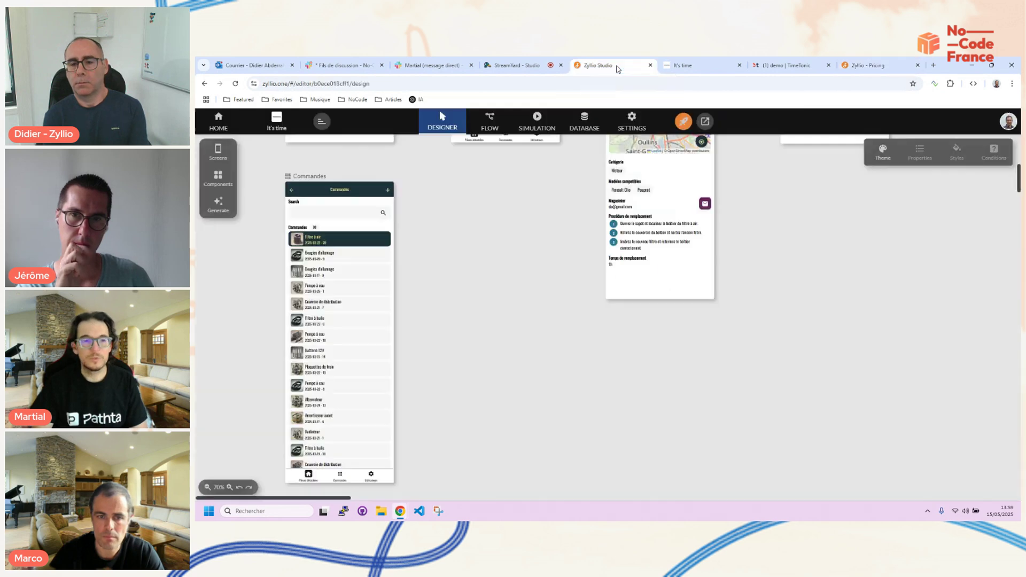
scroll(505, 265, "up", 5)
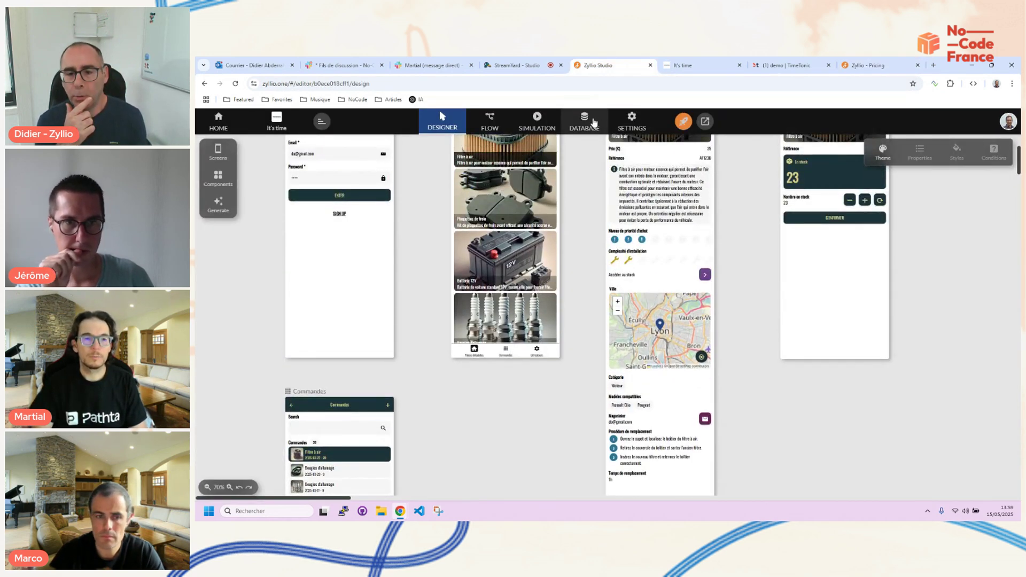
left_click(594, 123)
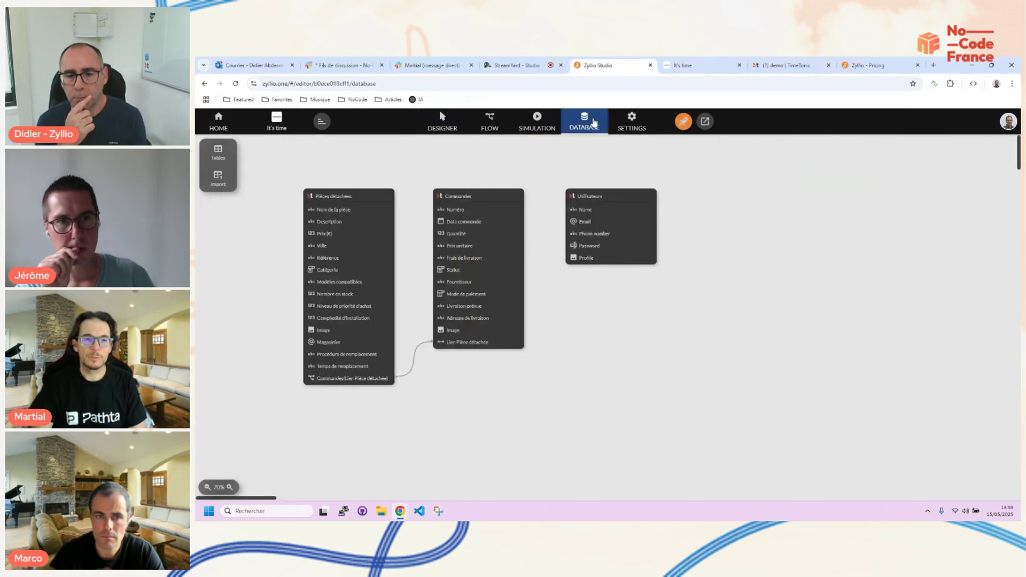
left_click(628, 125)
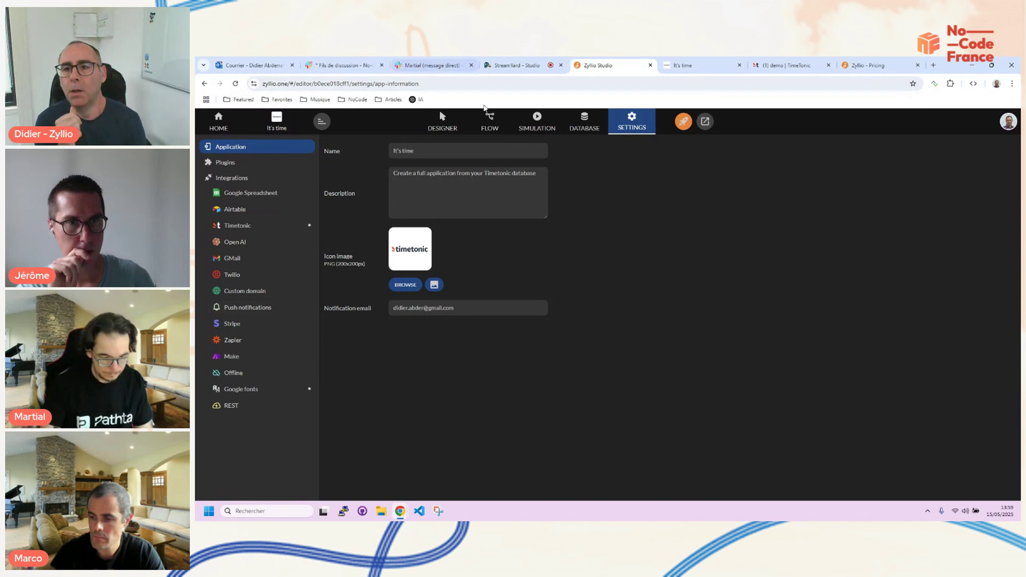
Add a Likes table from the table templates to the database and place it below the Utilisateurs table
left_click(584, 123)
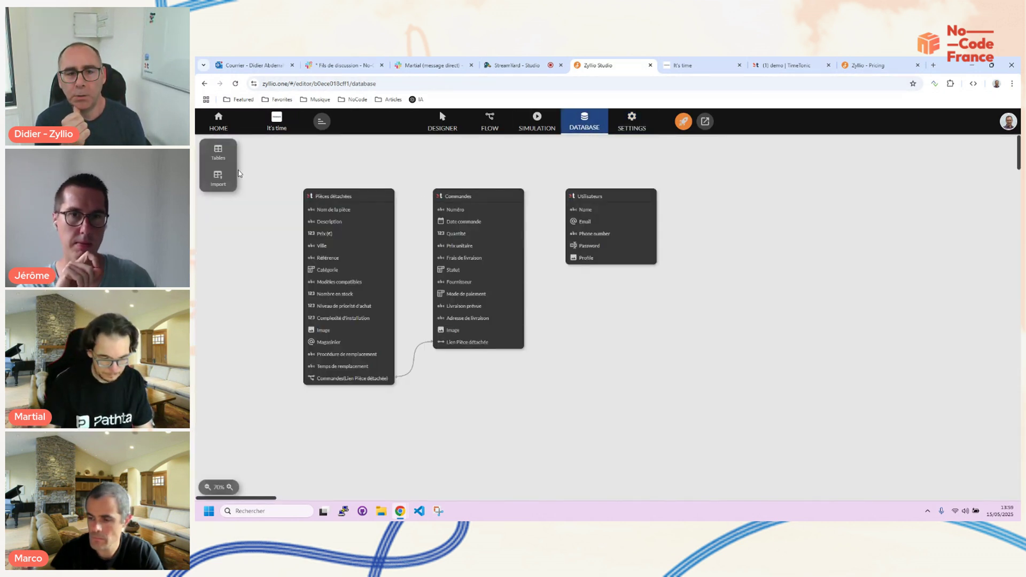
left_click(218, 152)
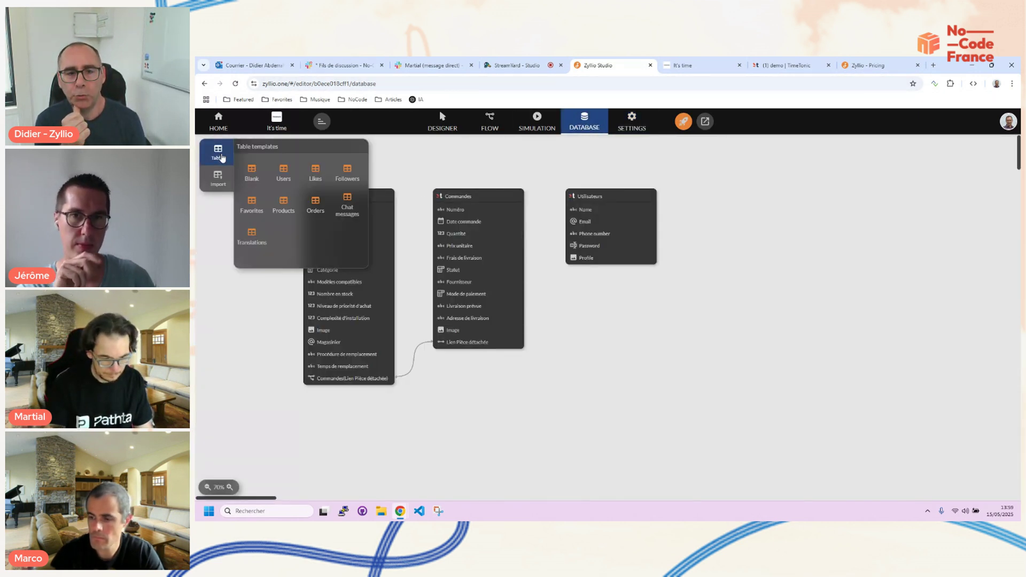
left_click(315, 172)
left_click_drag(315, 179, 629, 324)
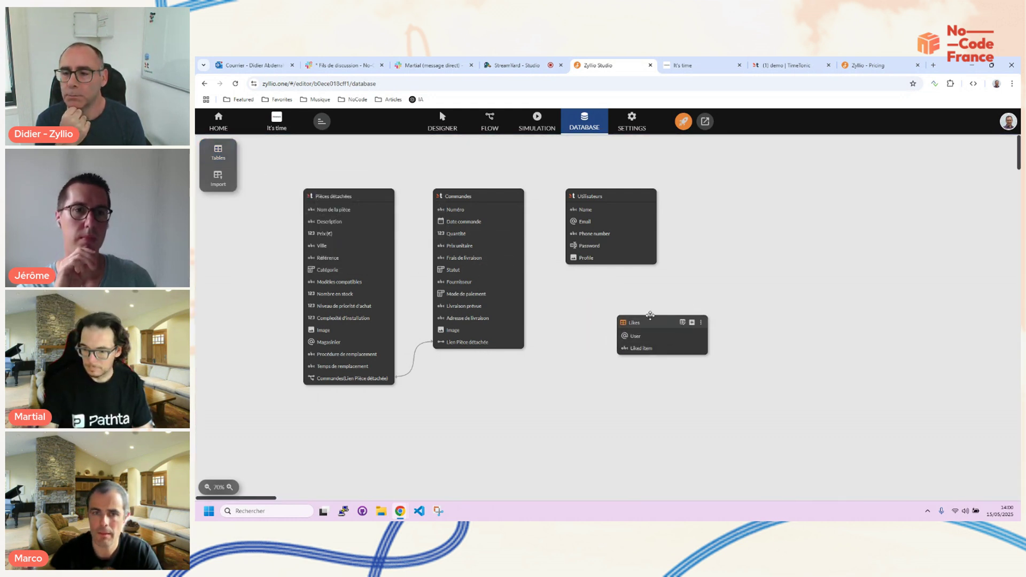
left_click_drag(622, 323, 571, 314)
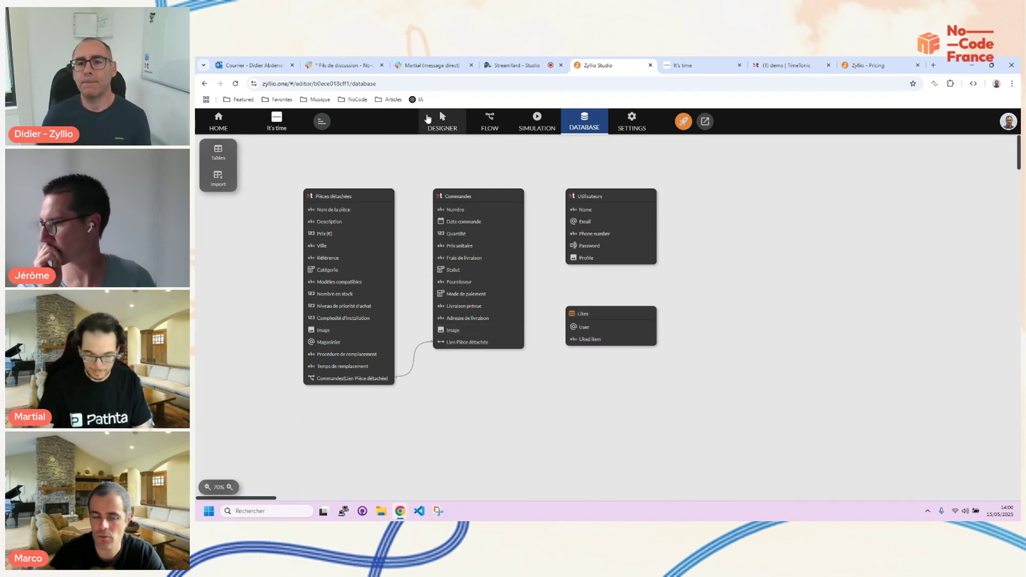
Review the app's screens in the designer and the Zyllio pricing plans, and switch to the StreamYard studio
left_click(442, 119)
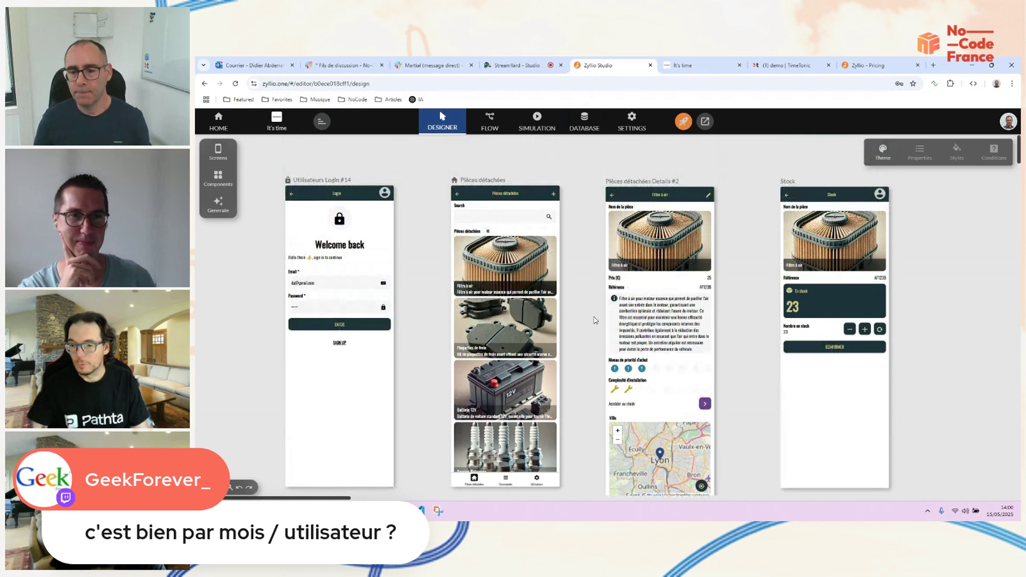
left_click(856, 66)
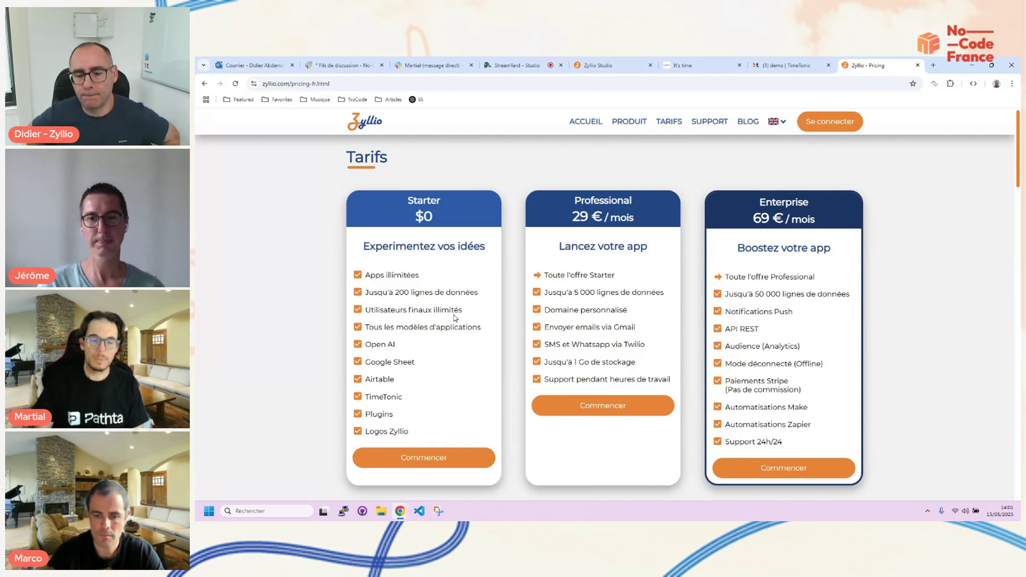
left_click(518, 64)
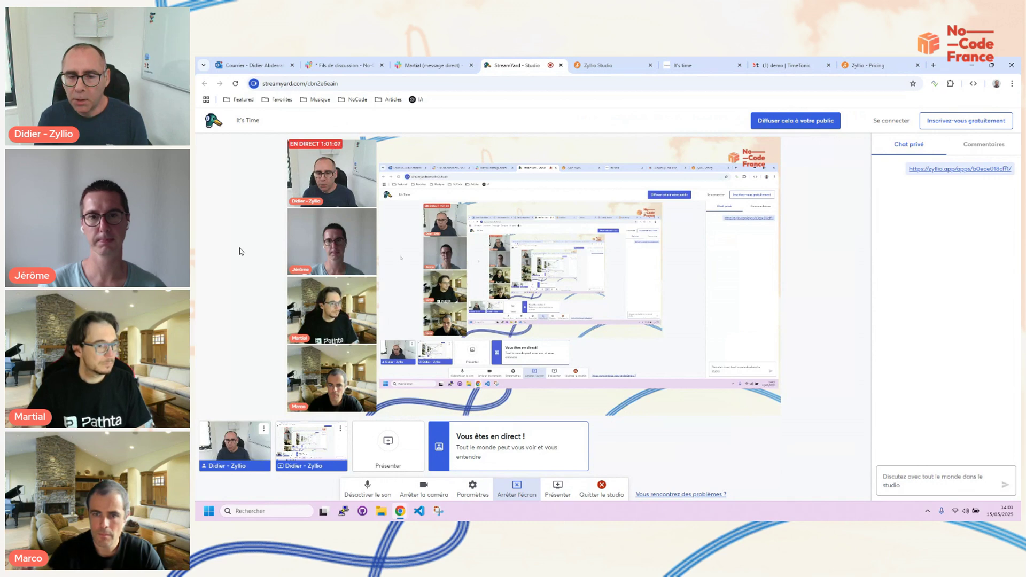